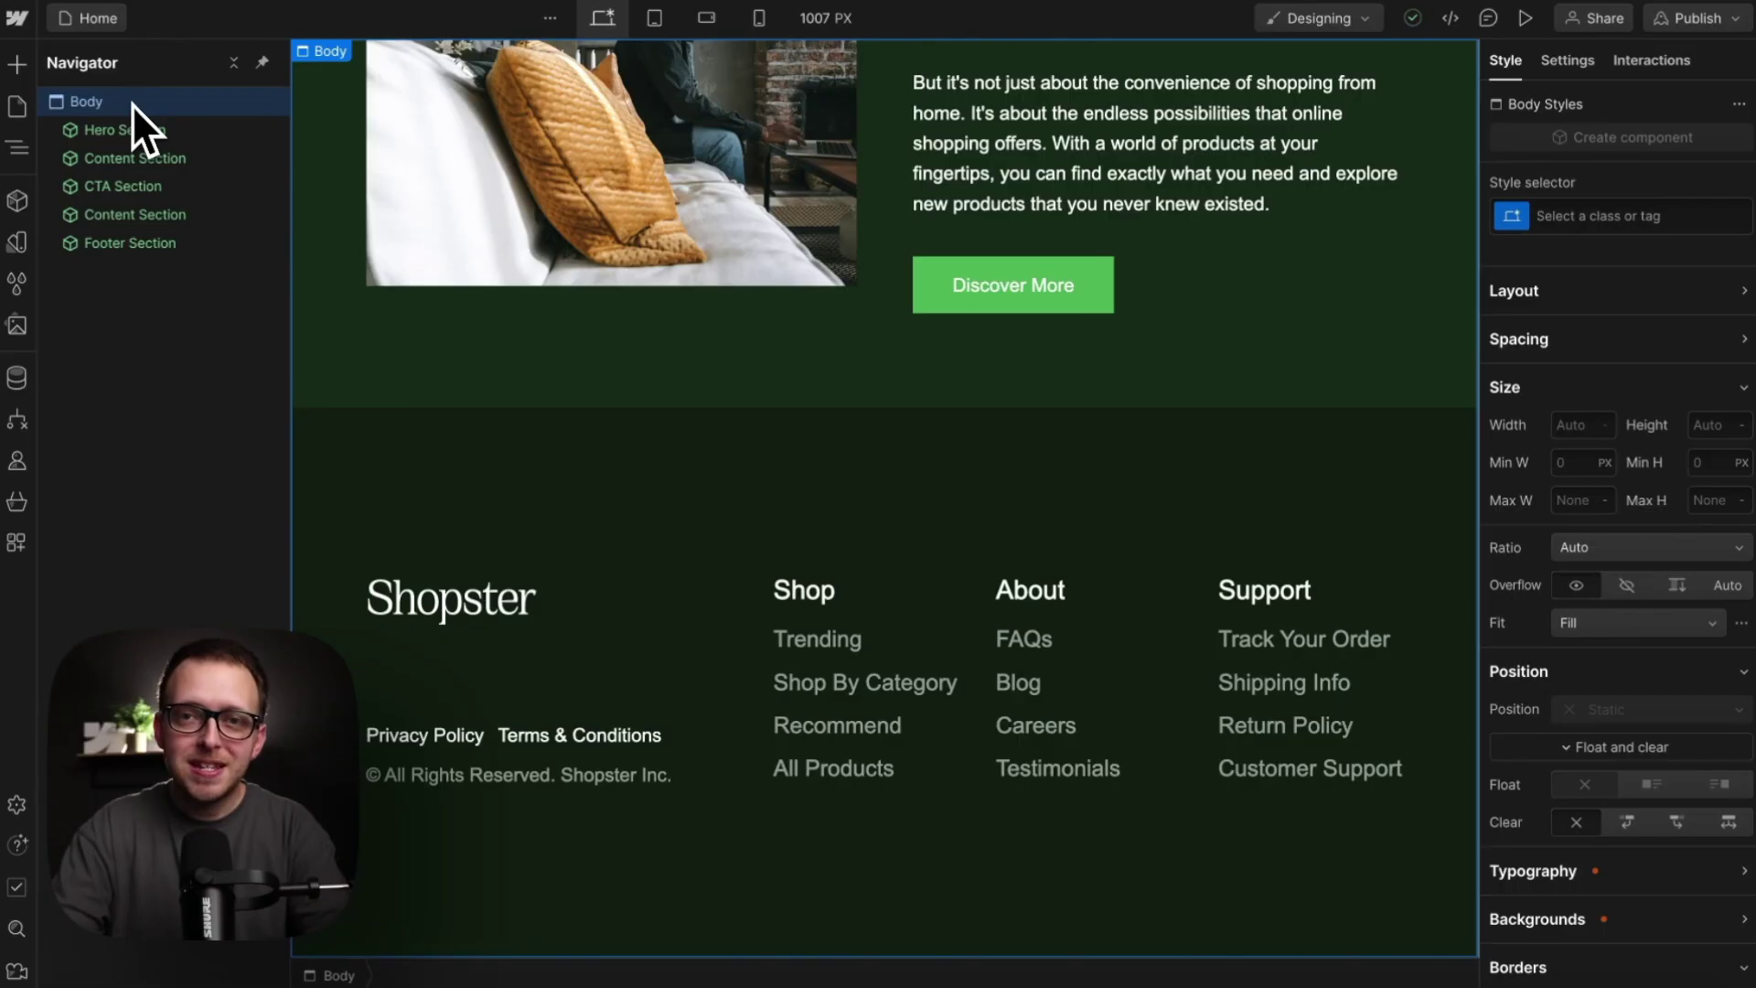
Step: Add a Div Block to the Body and give it the class scroll_wrap
key(super+e)
text(div)
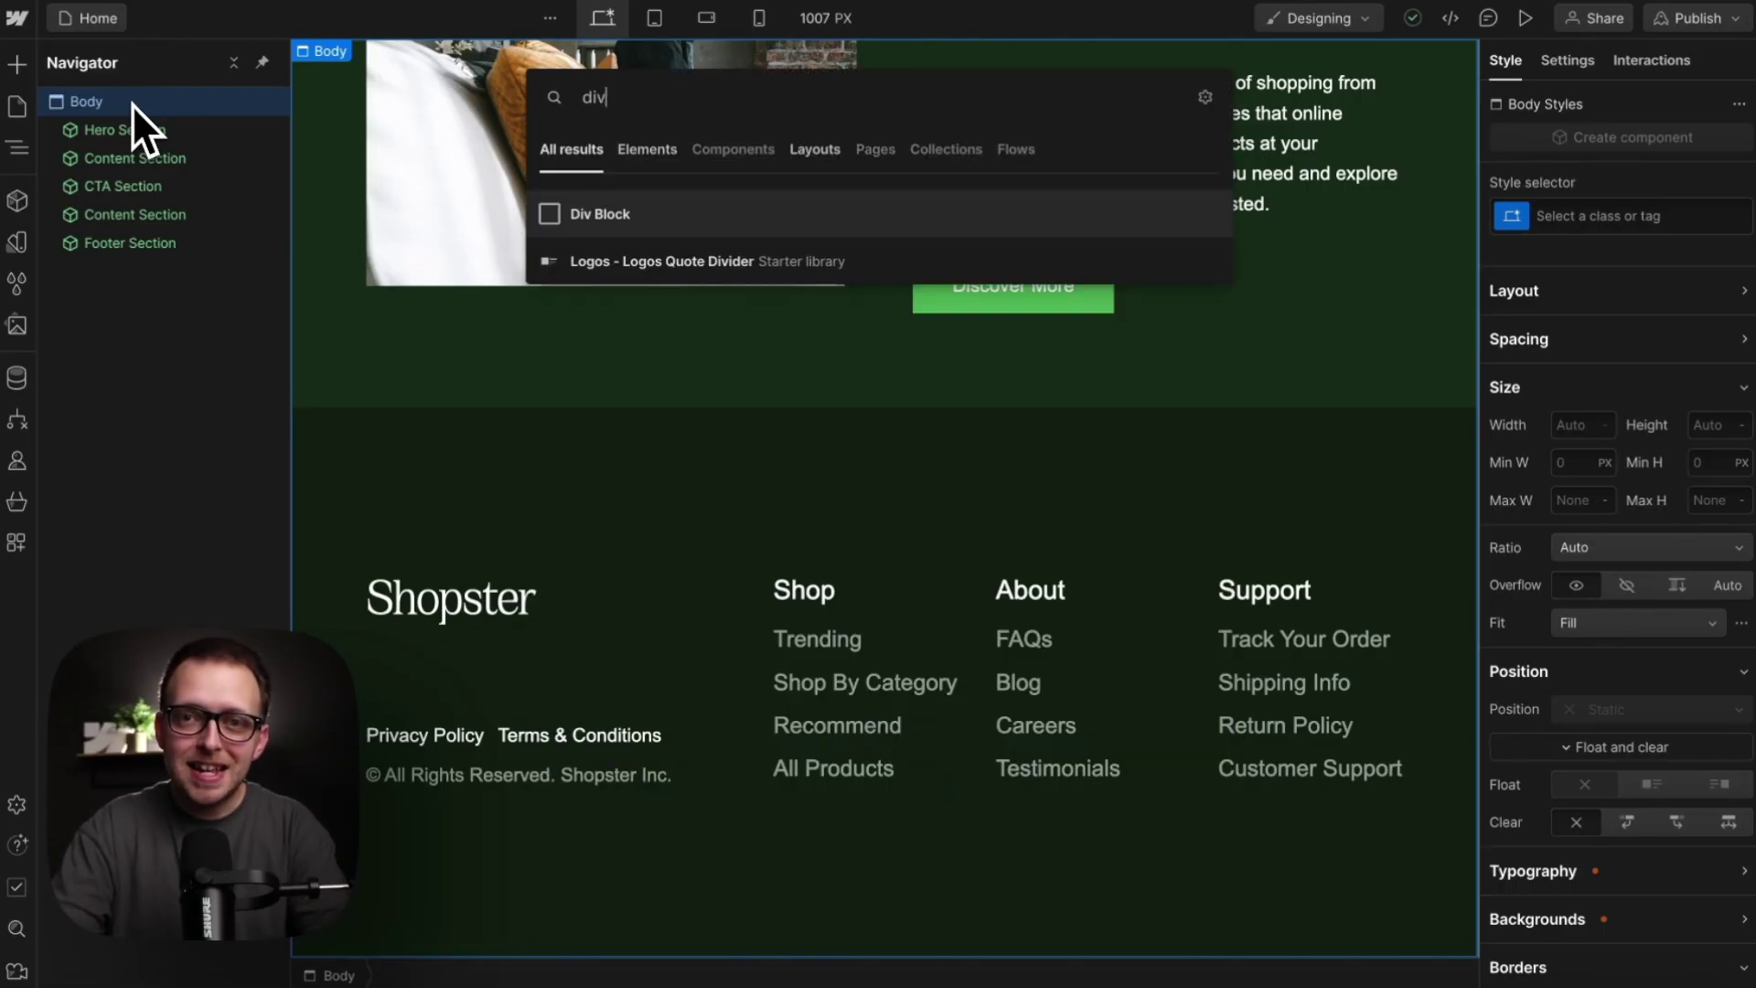
key(Return)
key(super+Return)
text(scroll_wrap)
key(Return)
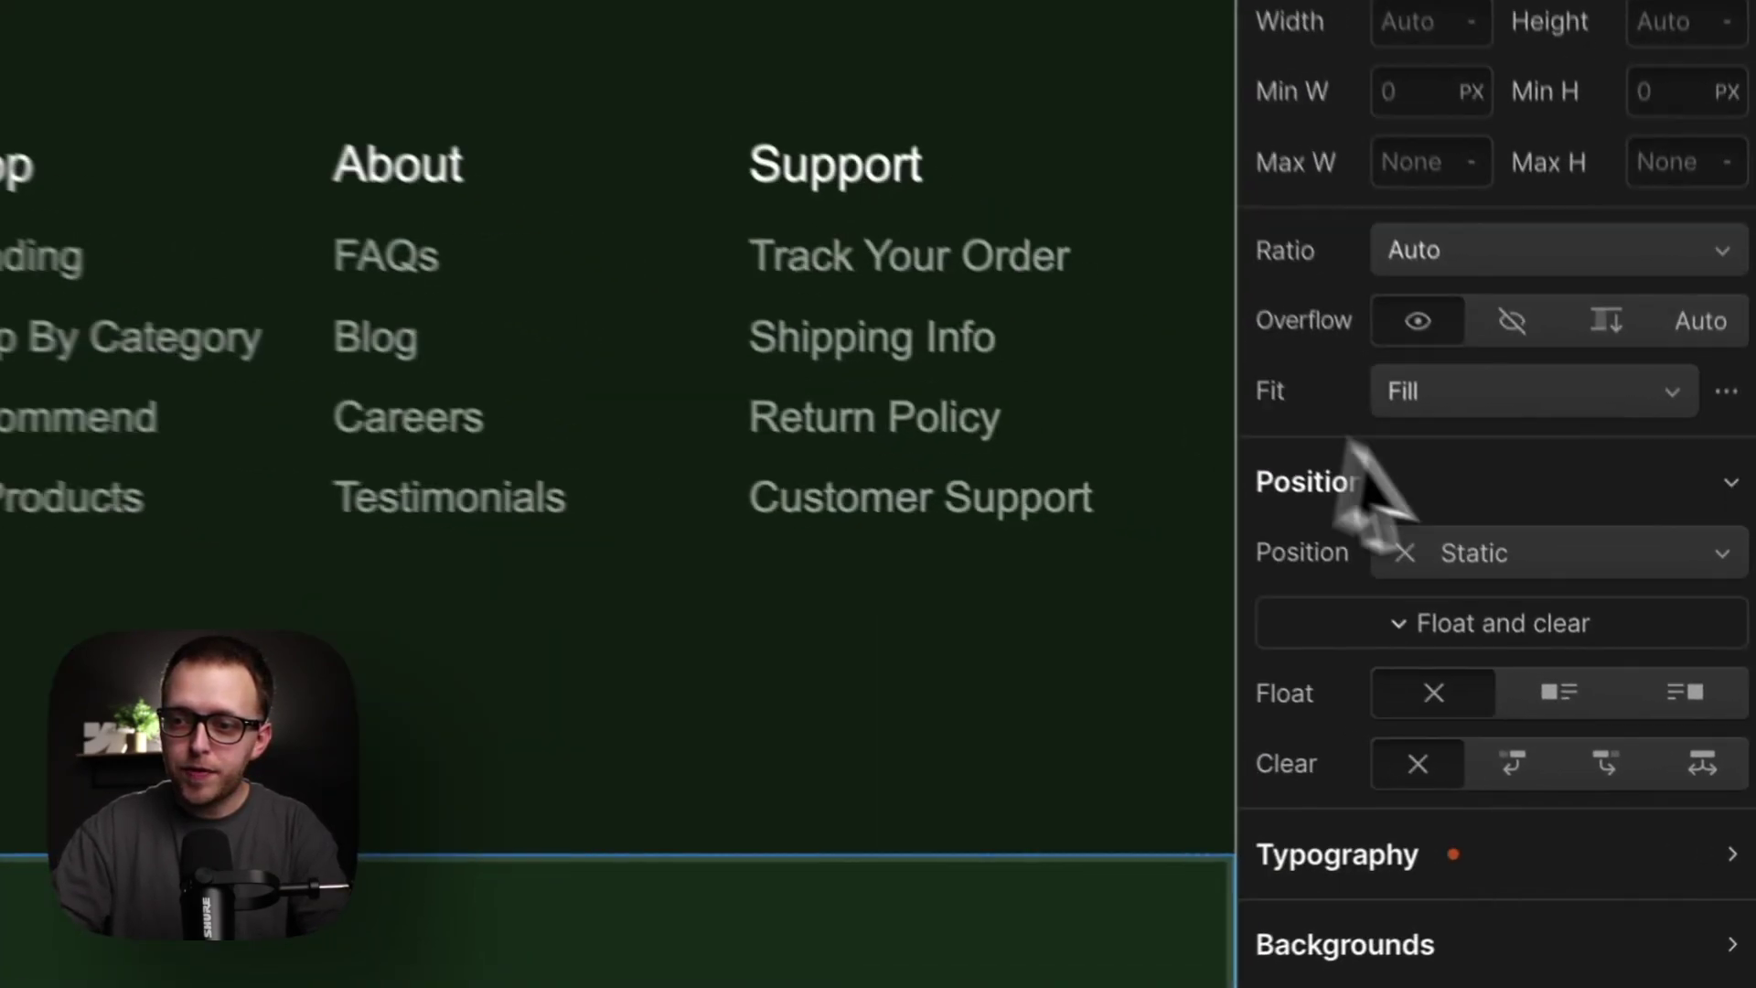
Step: Set scroll_wrap's overflow to hidden and its position to Relative
click(1512, 320)
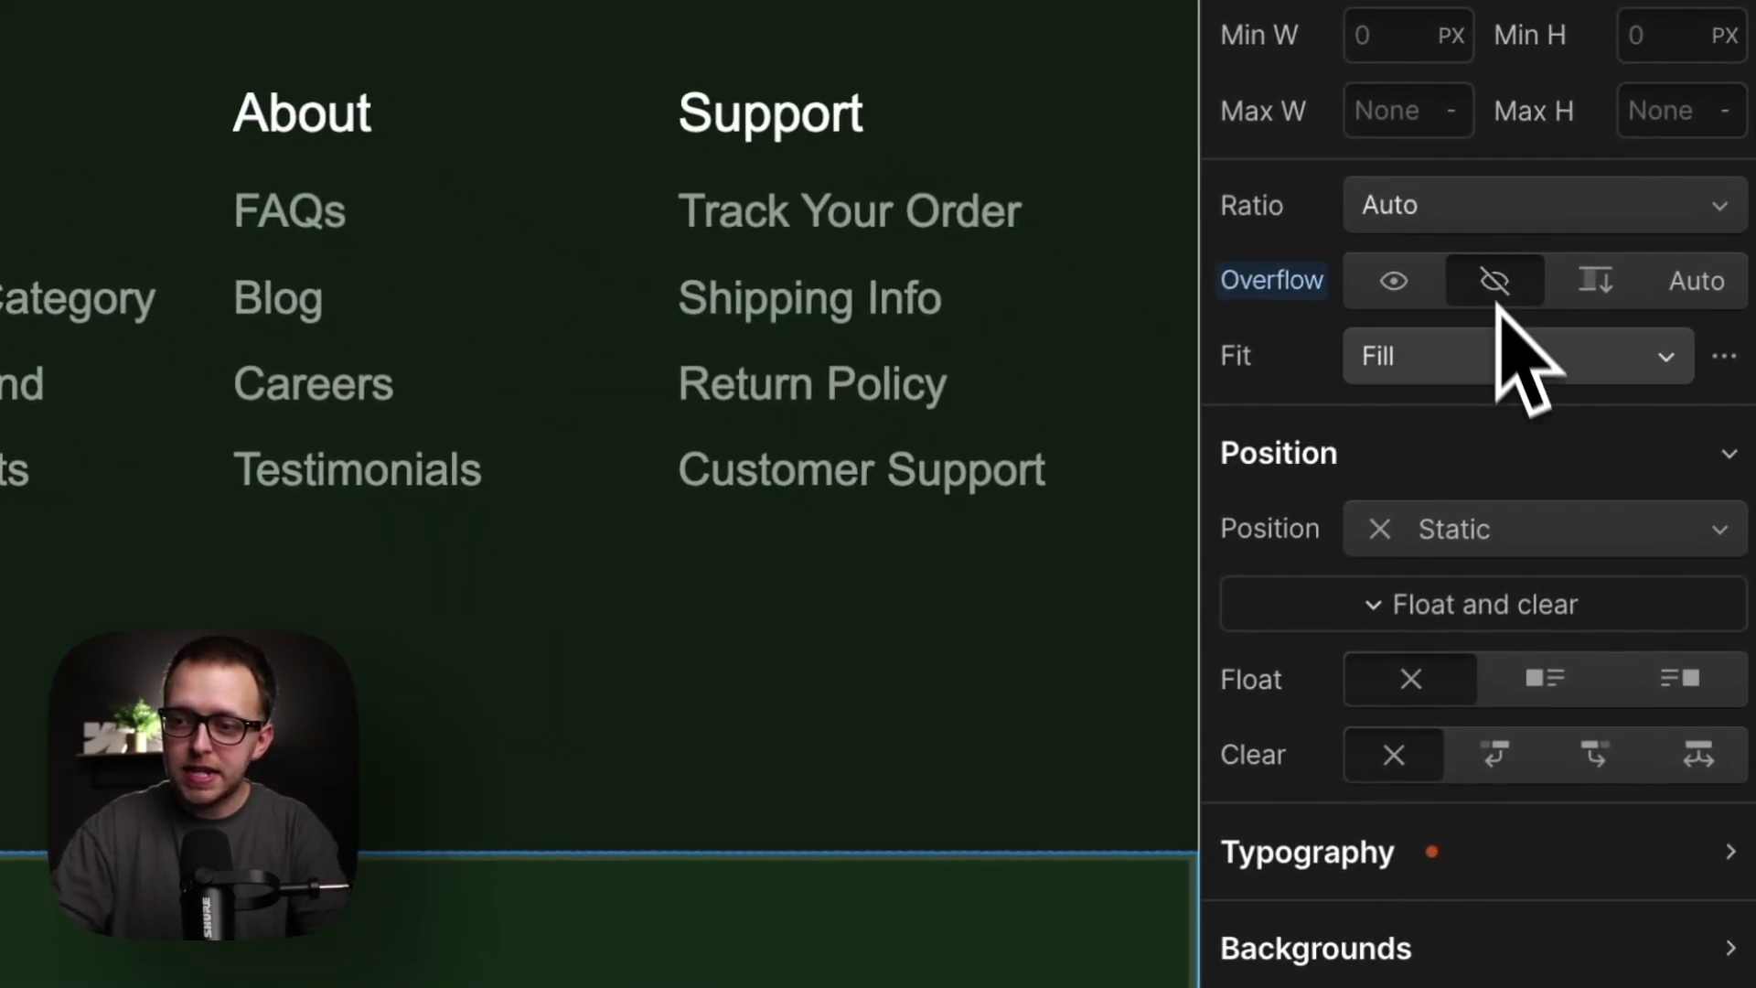
click(1532, 529)
click(1538, 579)
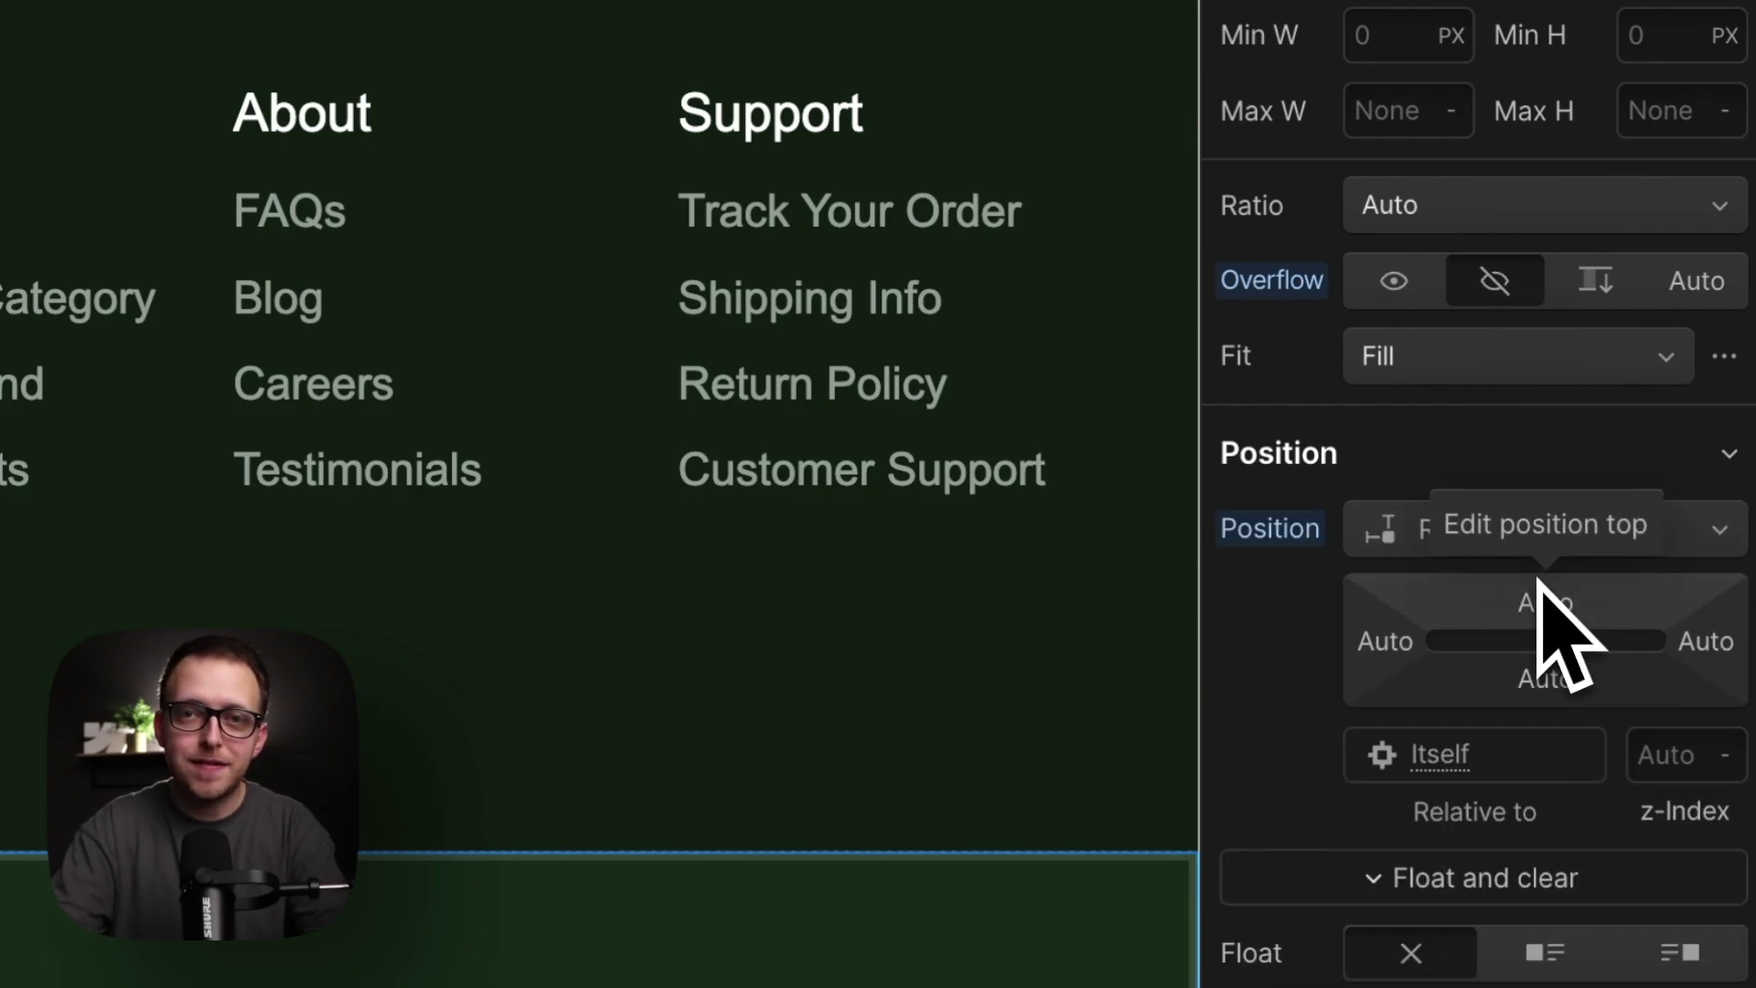
Step: Add a Div Block inside scroll_wrap and give it the class scroll_target
key(ctrl+e)
text(div)
key(Return)
key(ctrl+Return)
text(scroll_tar)
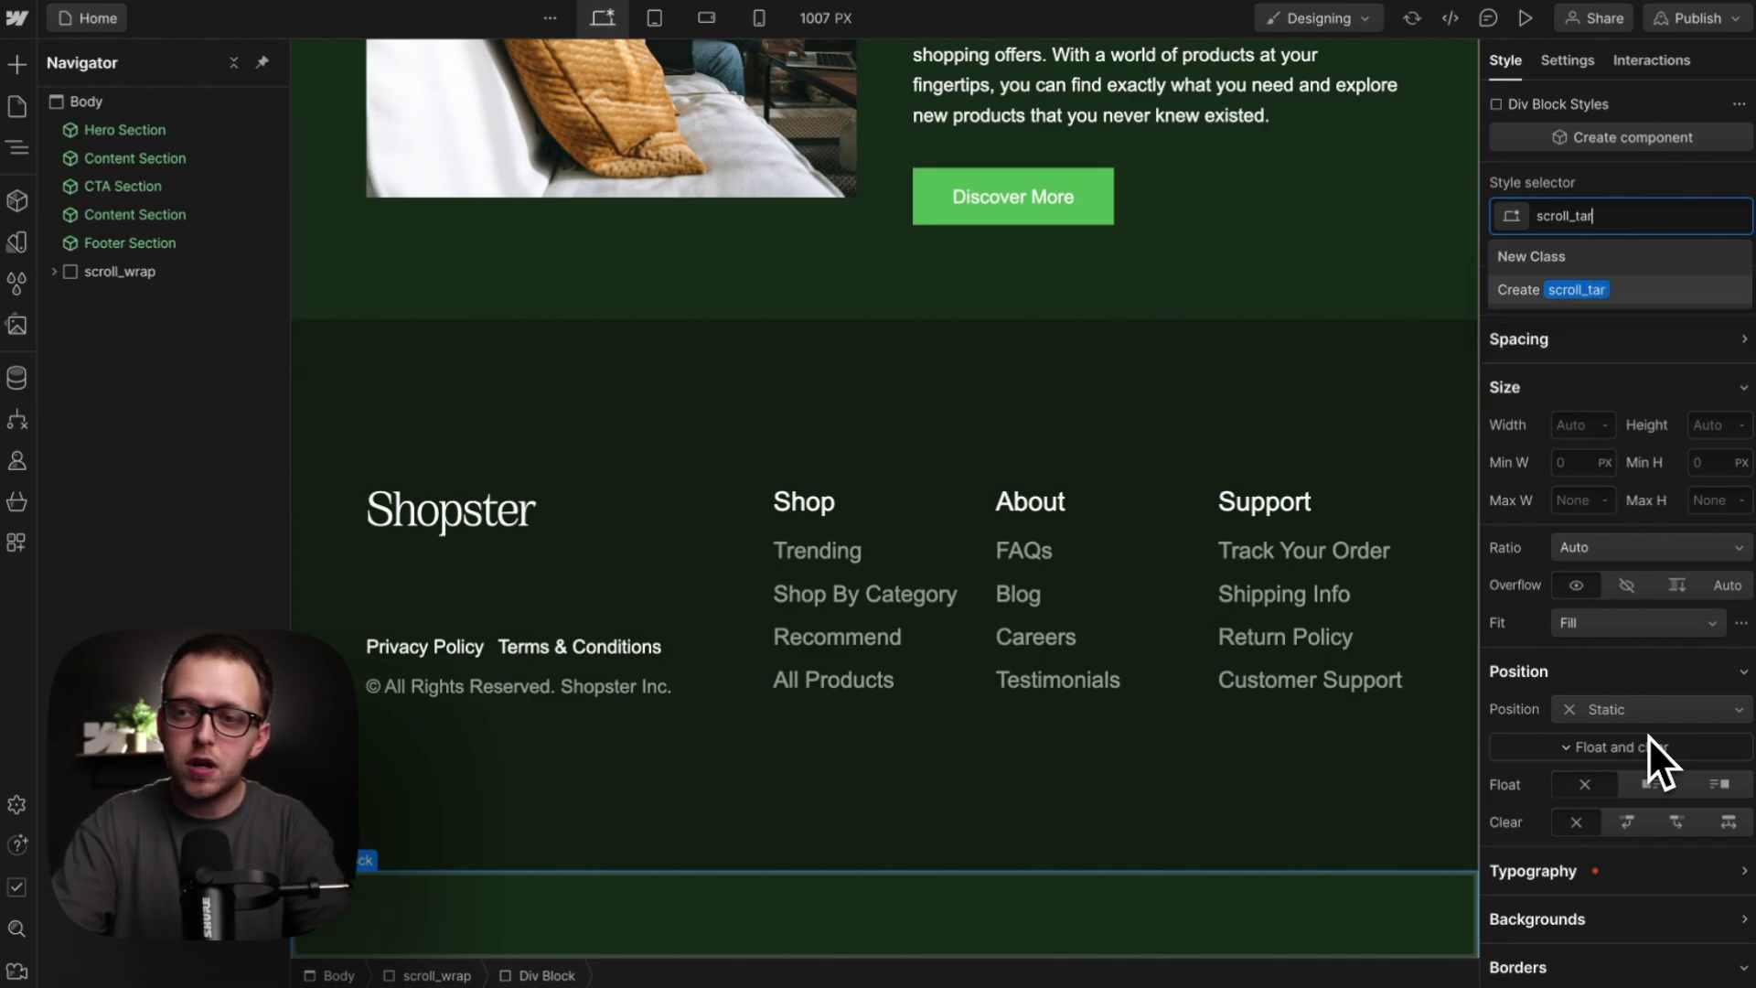
key(Return)
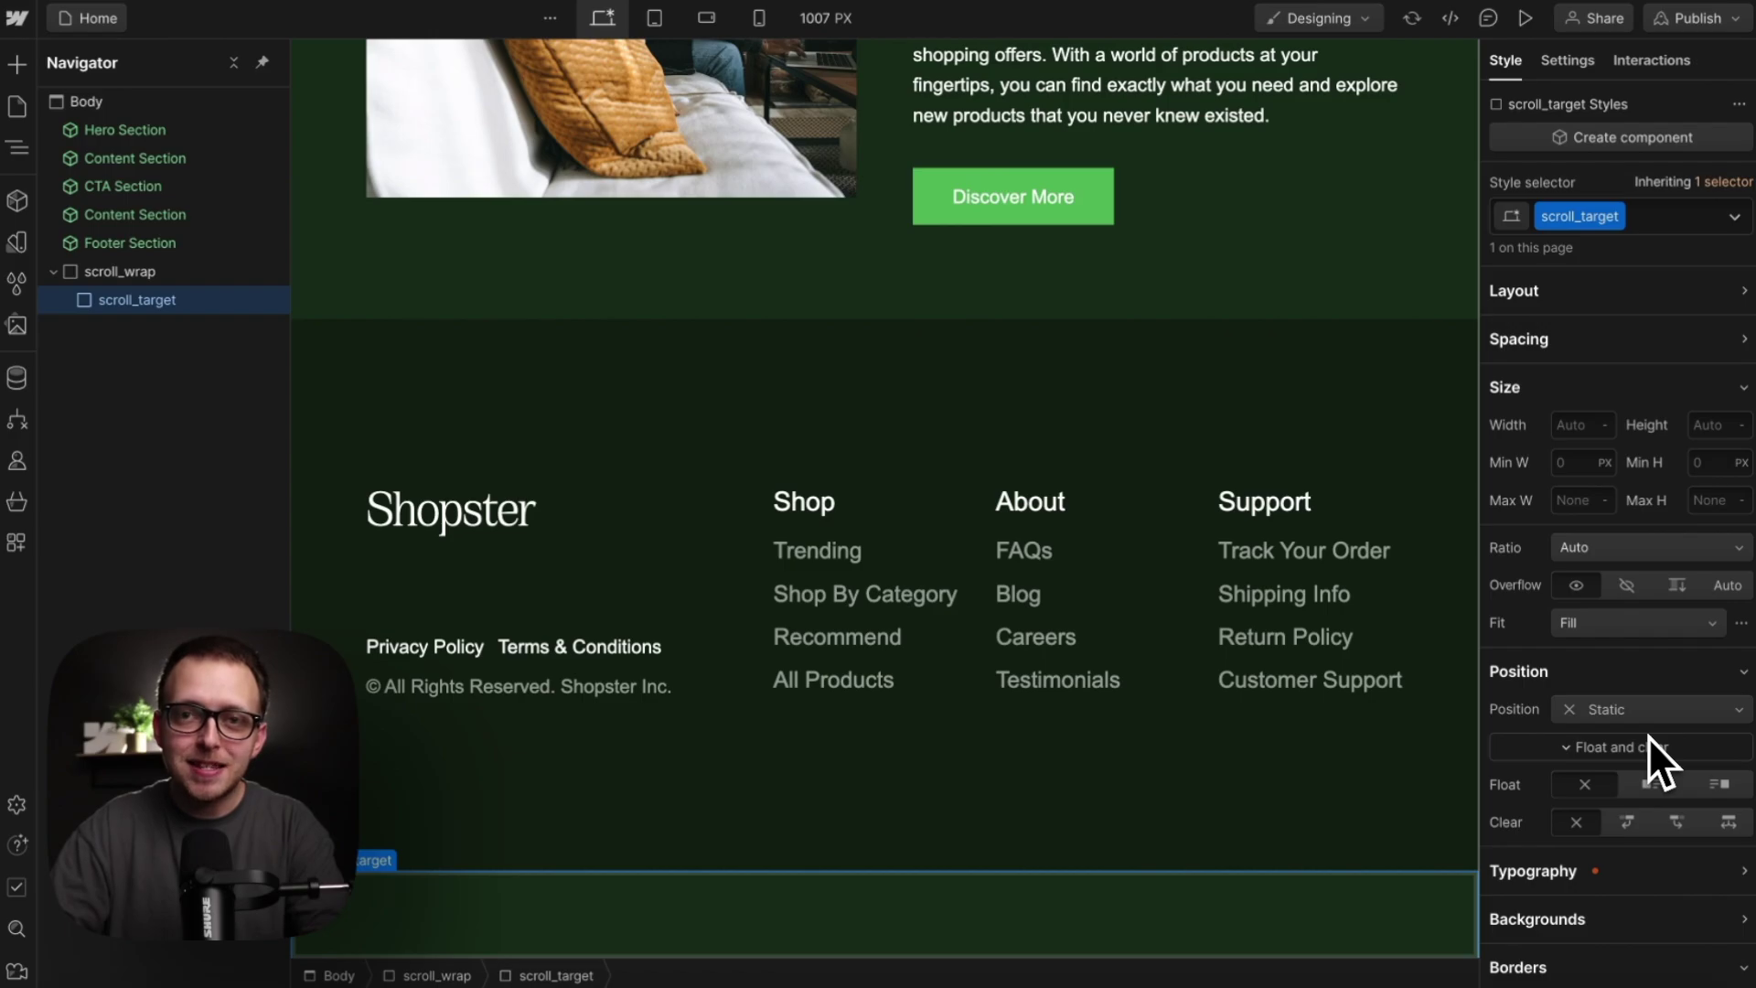
Step: Add a second Div Block inside scroll_wrap, as a sibling after scroll_target, with the class scroll_trigger
key(Escape)
key(ctrl+e)
text(div)
key(Return)
key(ctrl+Return)
text(scroll)
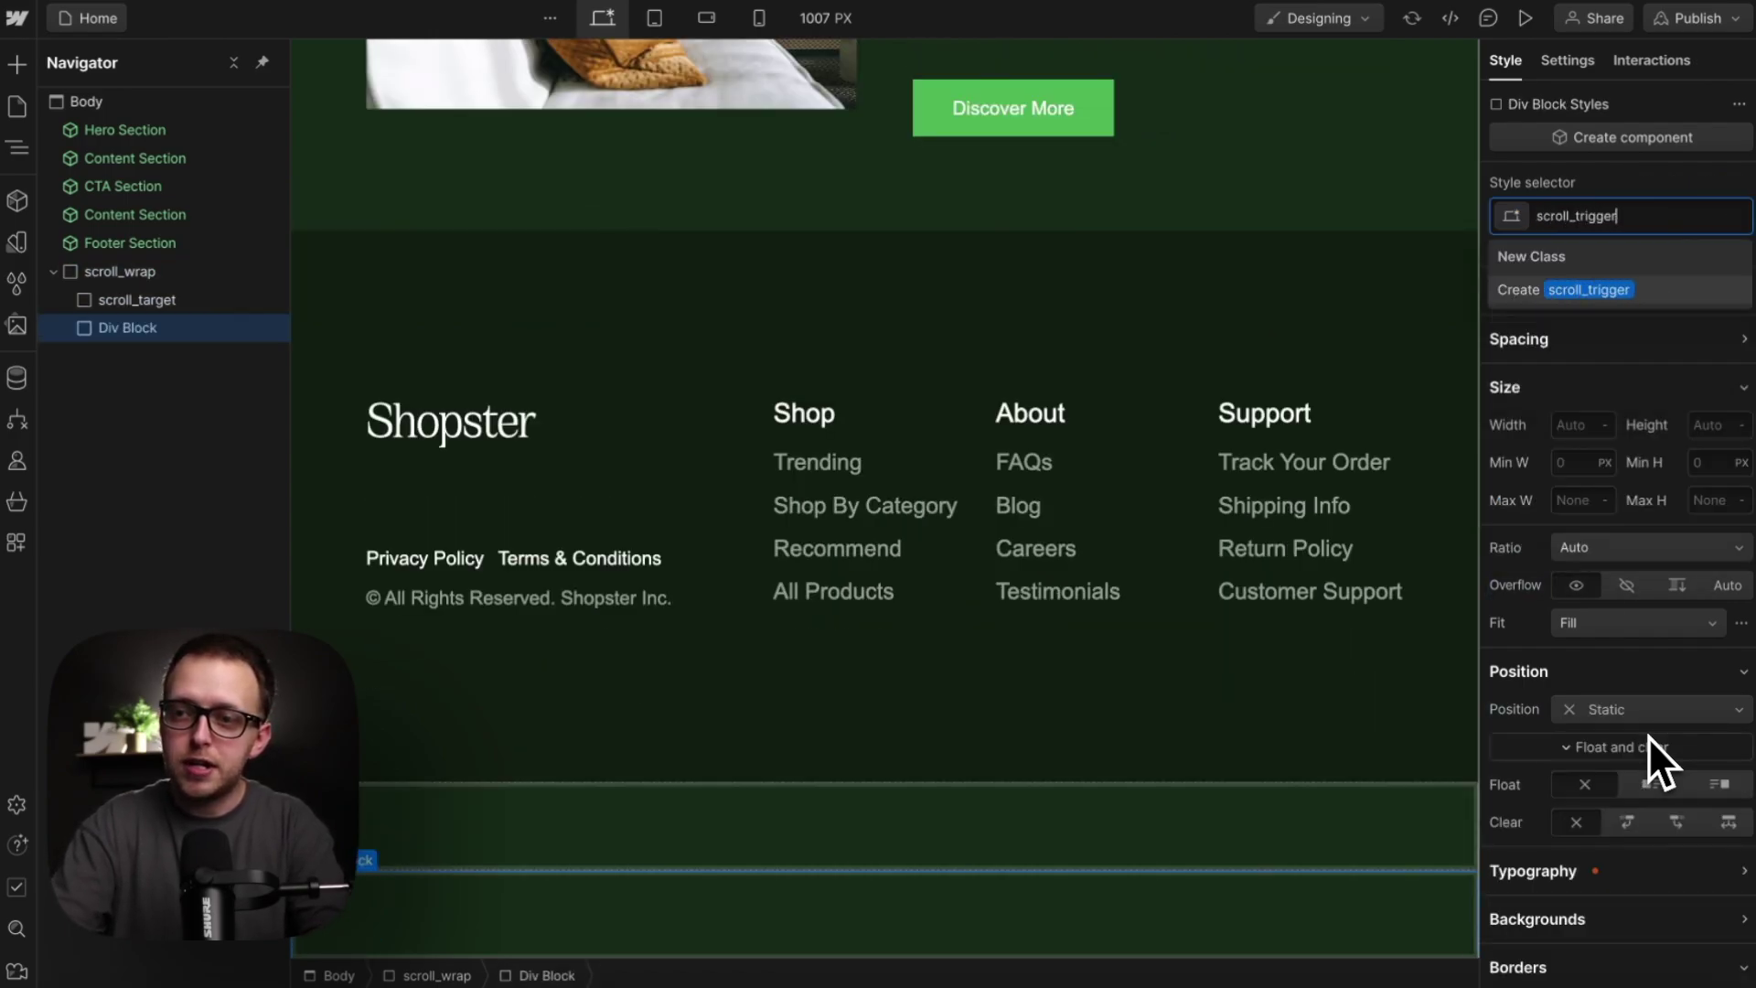
key(Return)
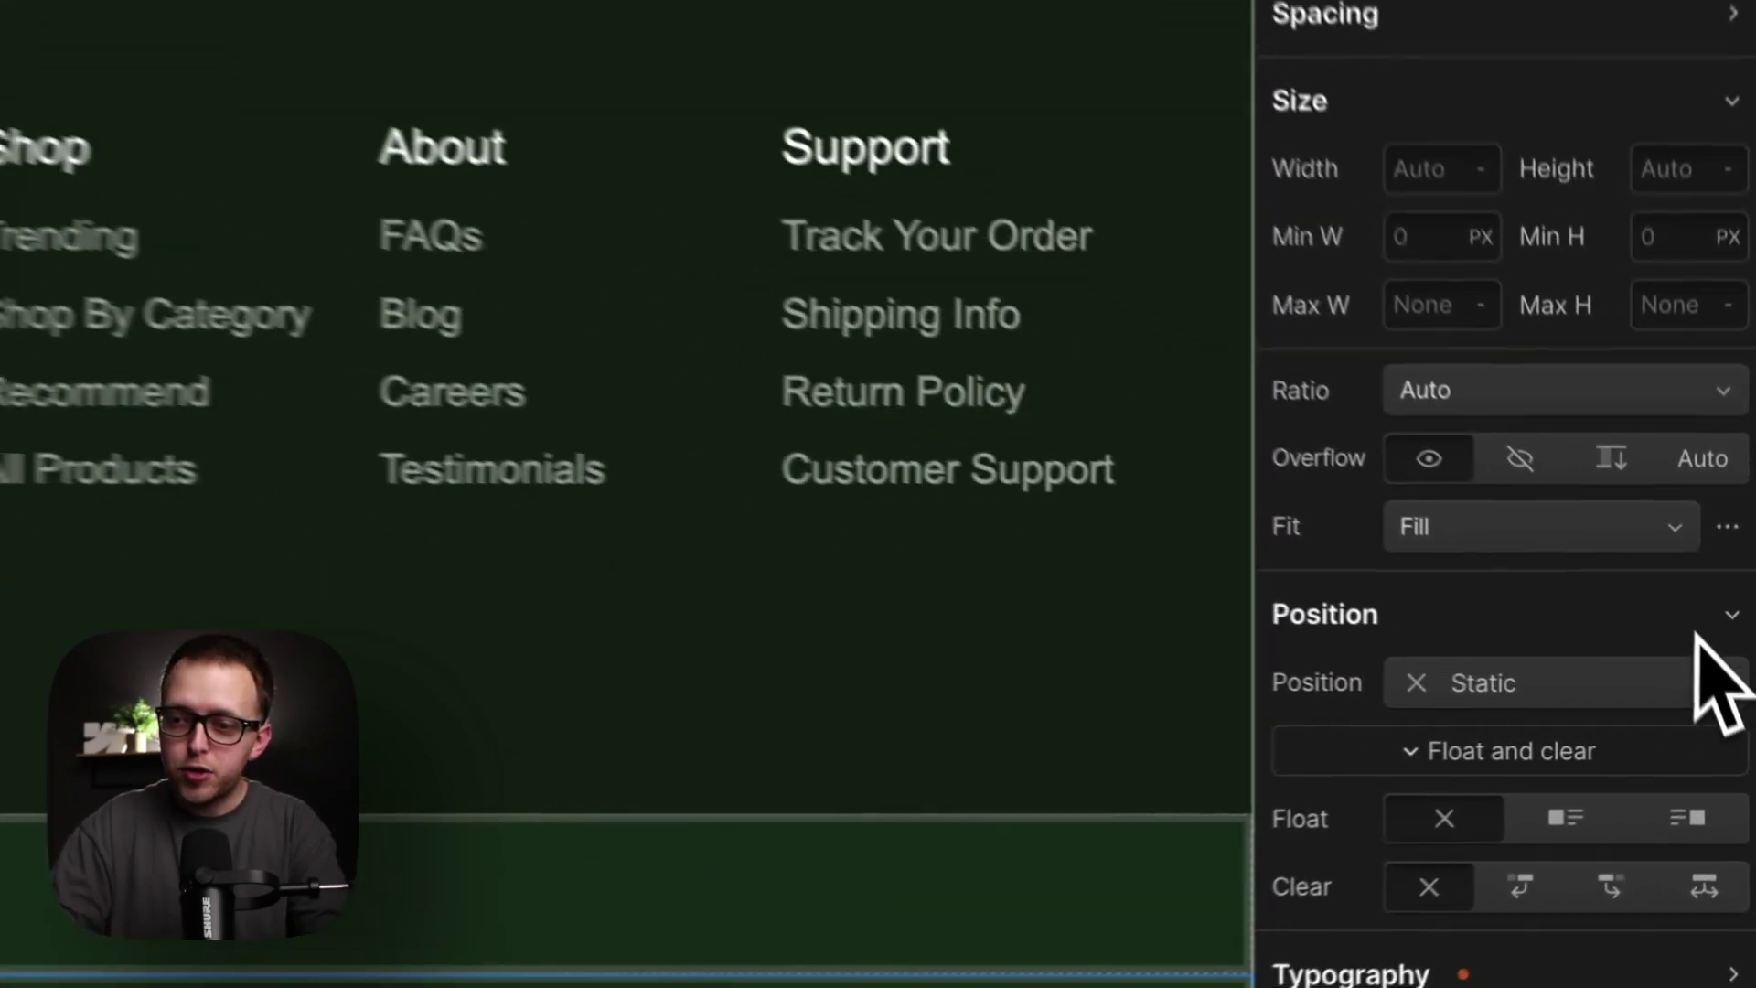
Step: Position scroll_trigger as Absolute along the bottom of scroll_wrap and set its height to 100%
click(1720, 709)
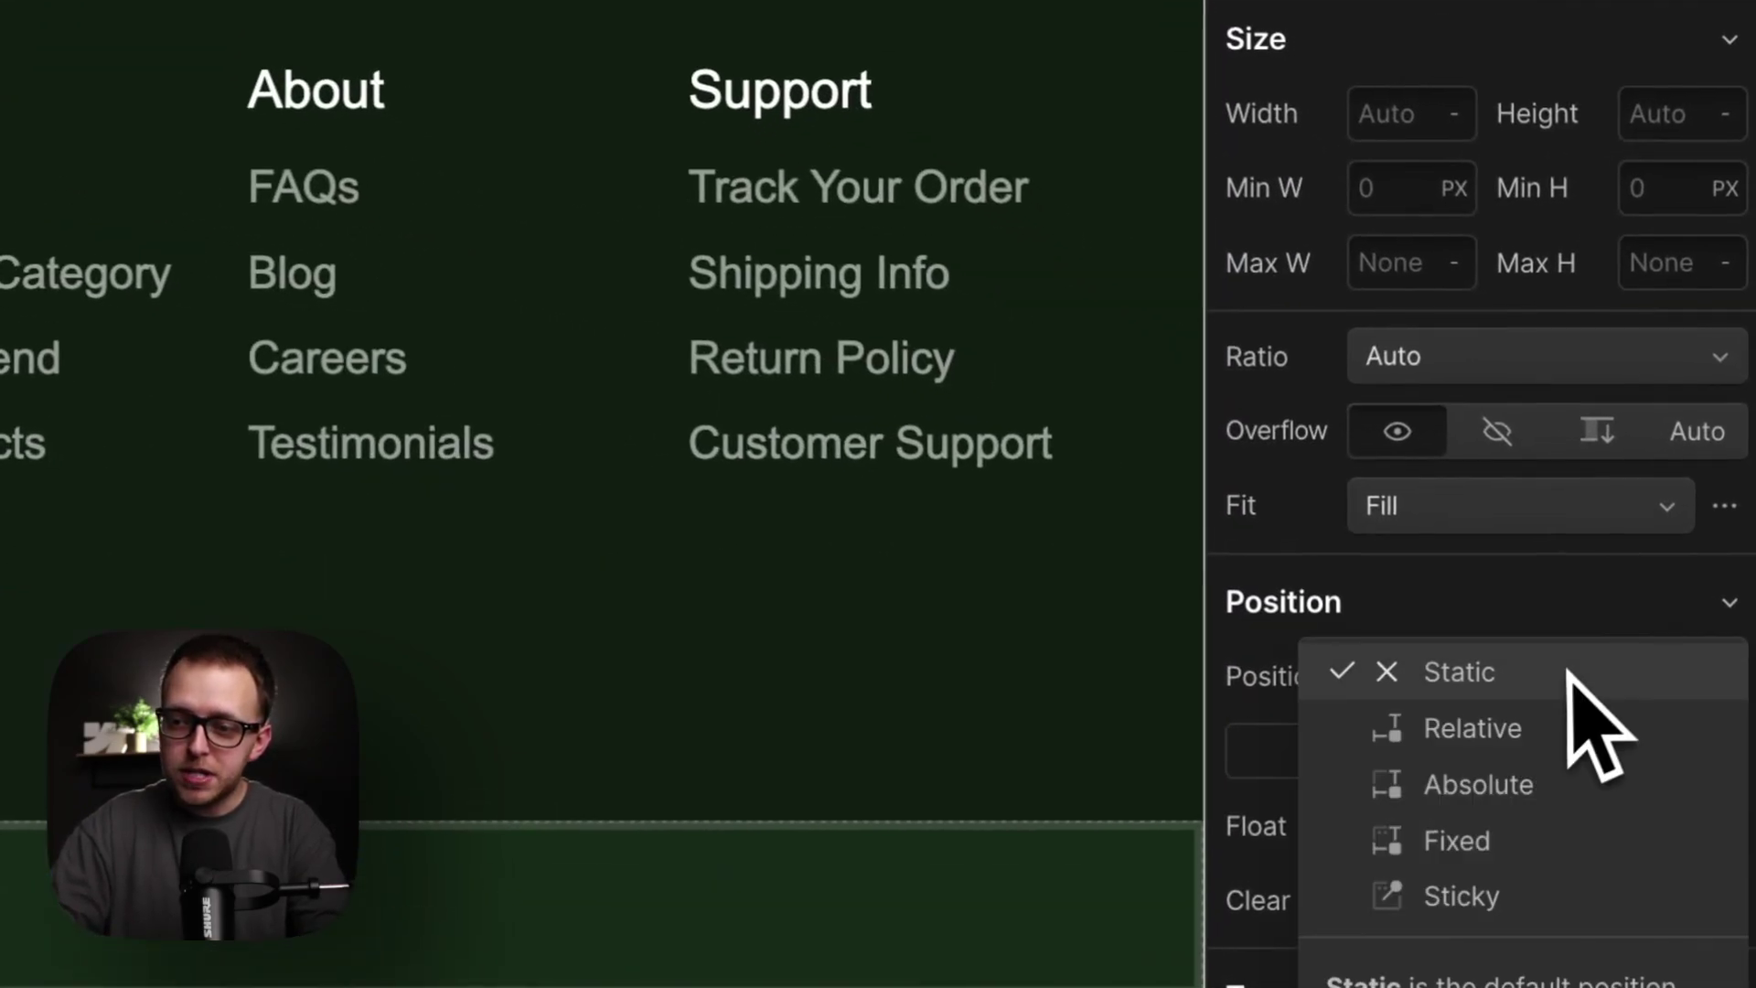
click(1555, 789)
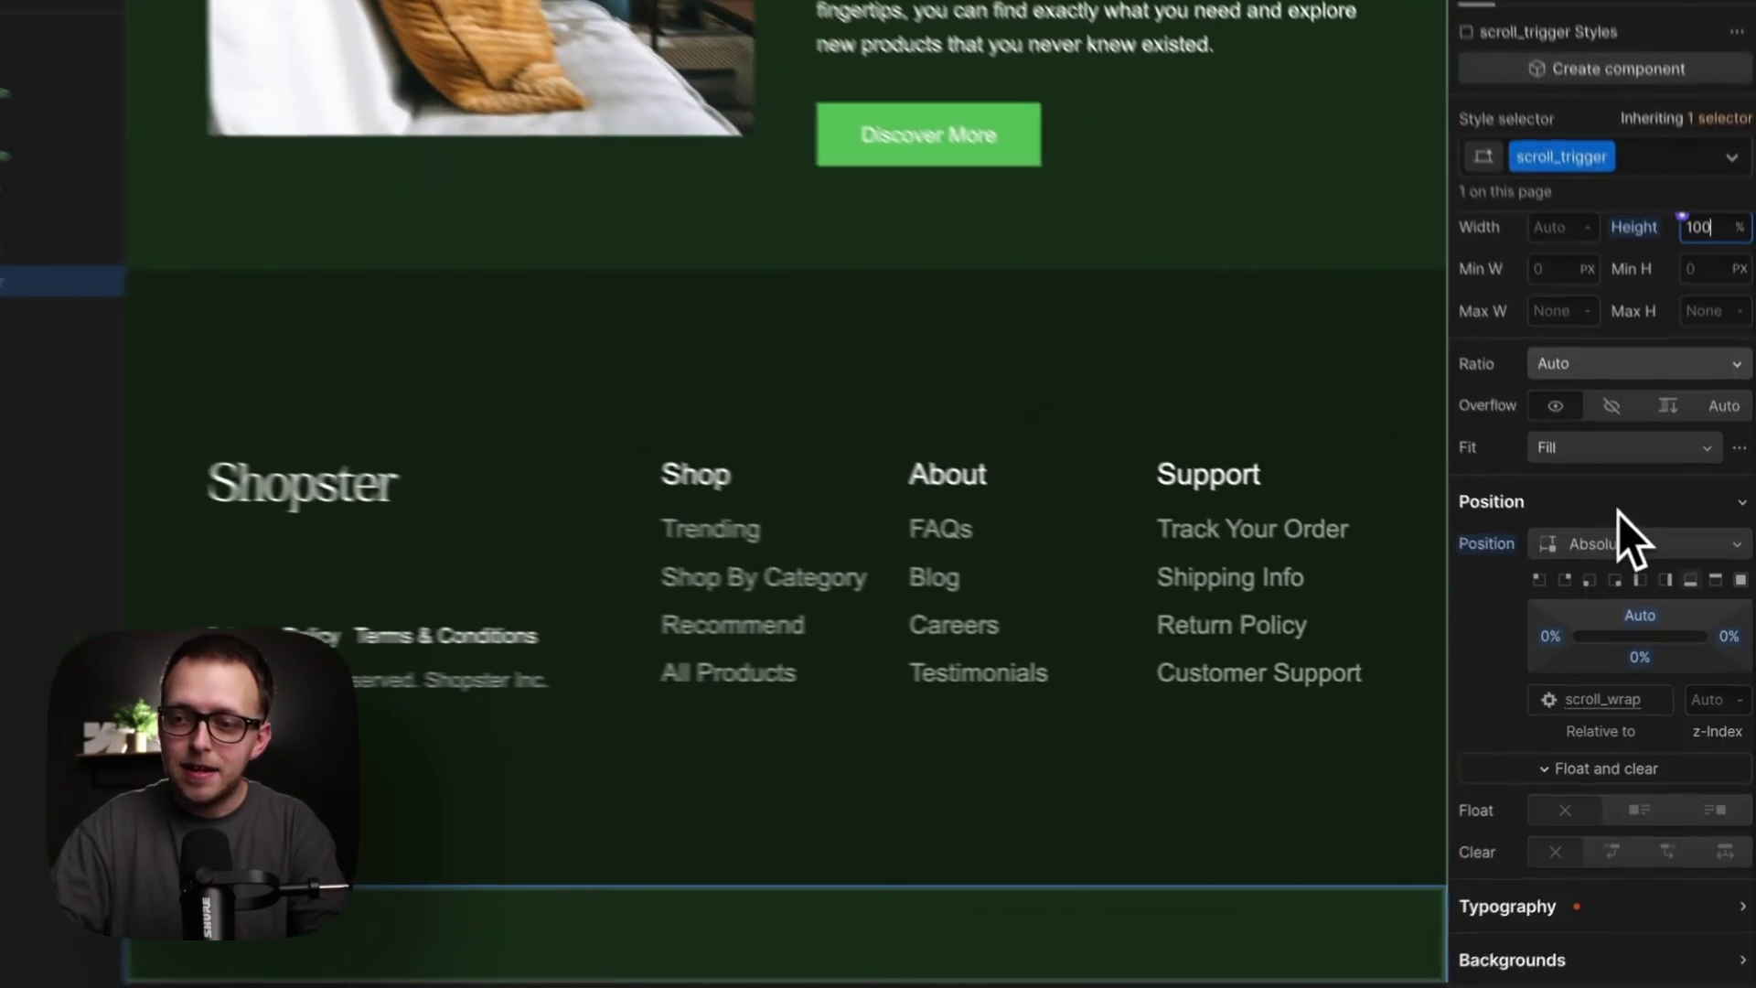
Step: Give scroll_trigger a 10 px solid red border on all sides and set its pointer events to None
scroll(1619, 540, down, 5)
click(1711, 457)
text(10)
click(1694, 499)
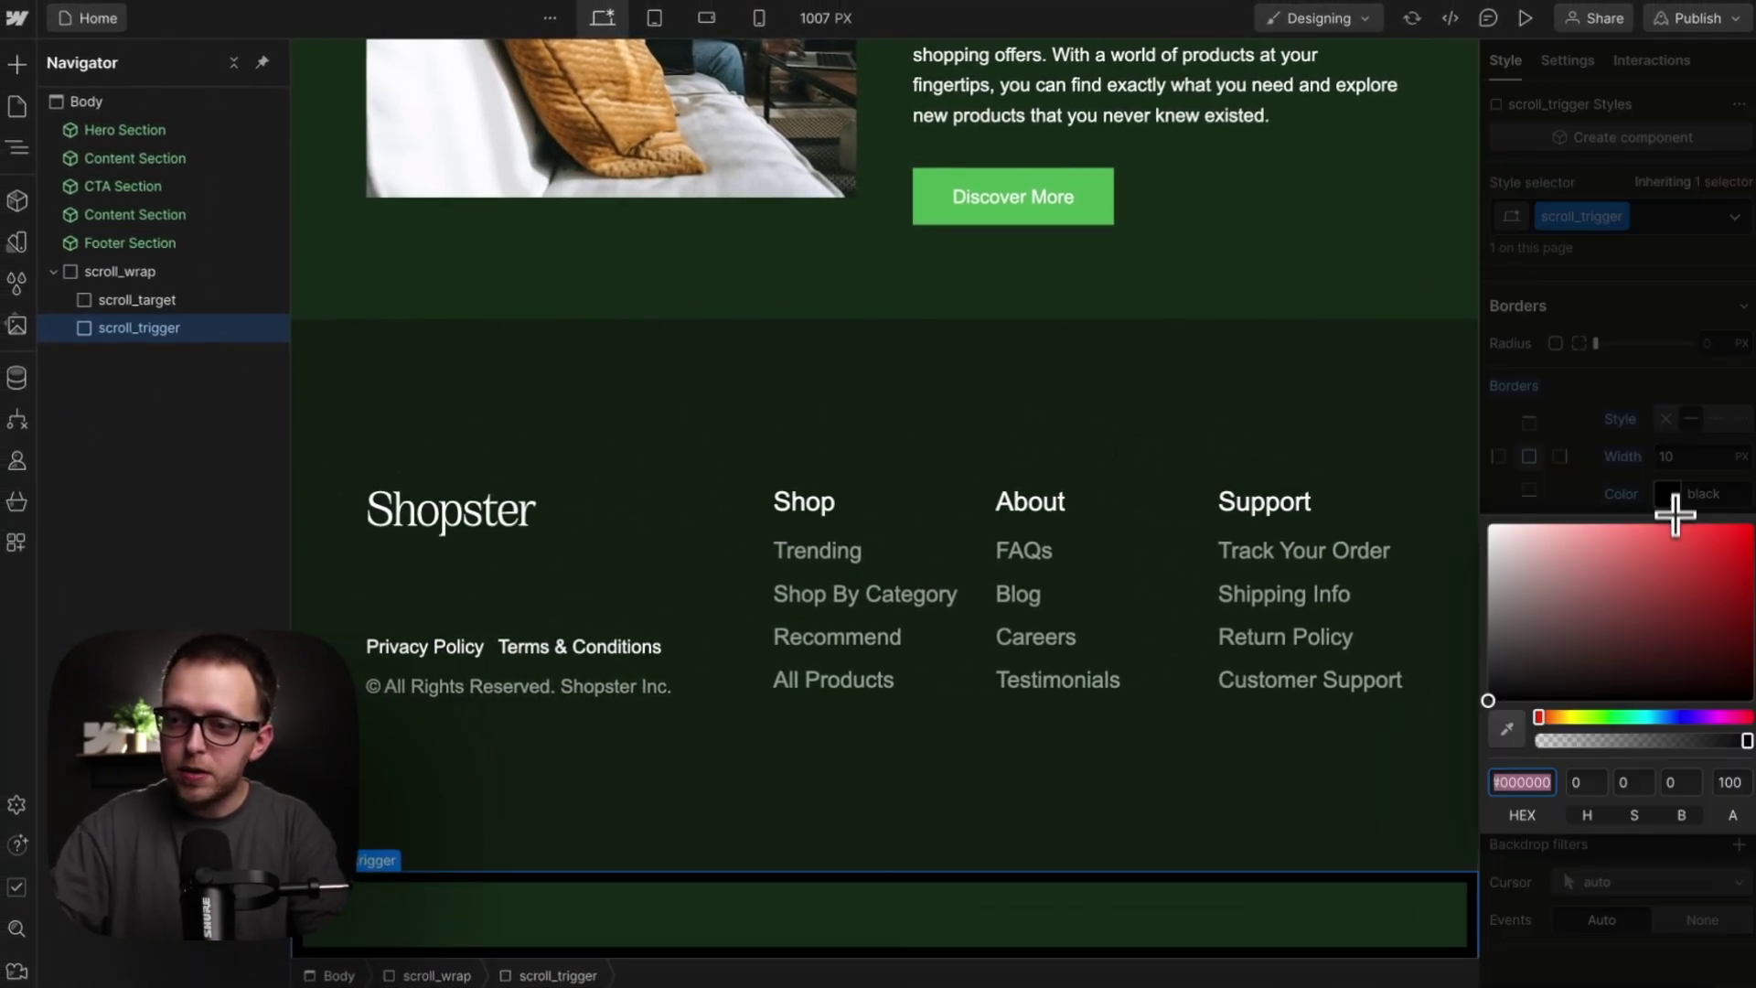
text(red)
click(1654, 393)
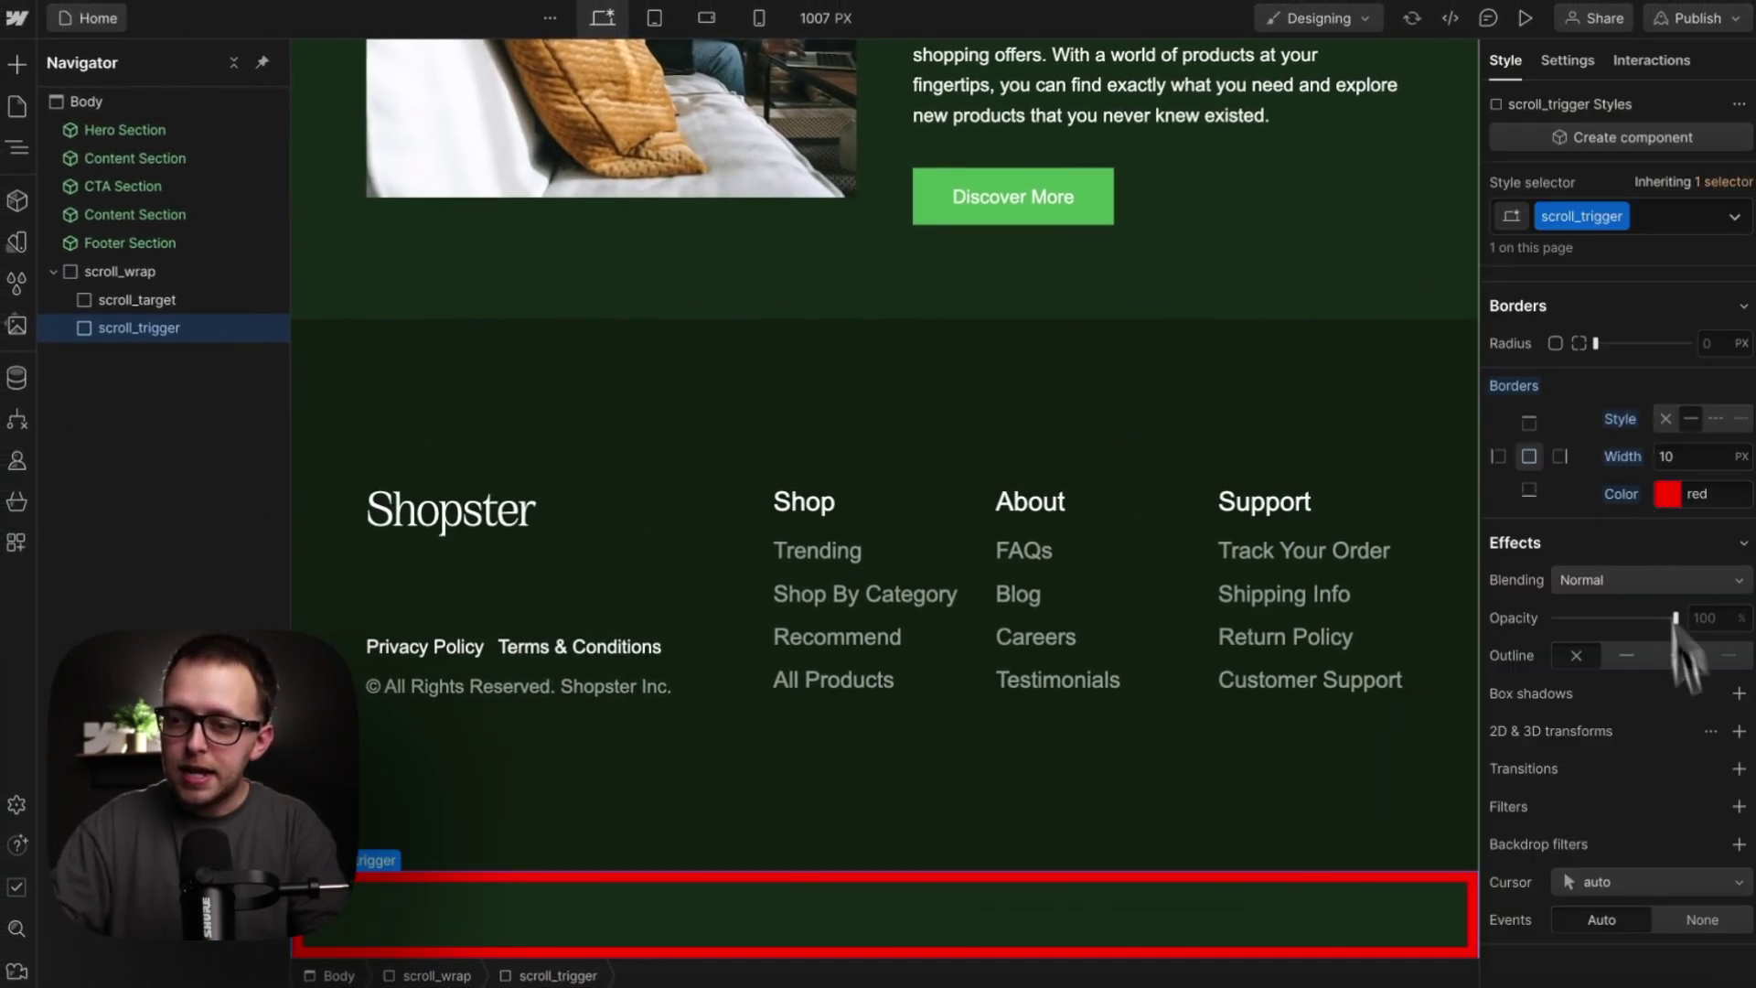
click(1703, 920)
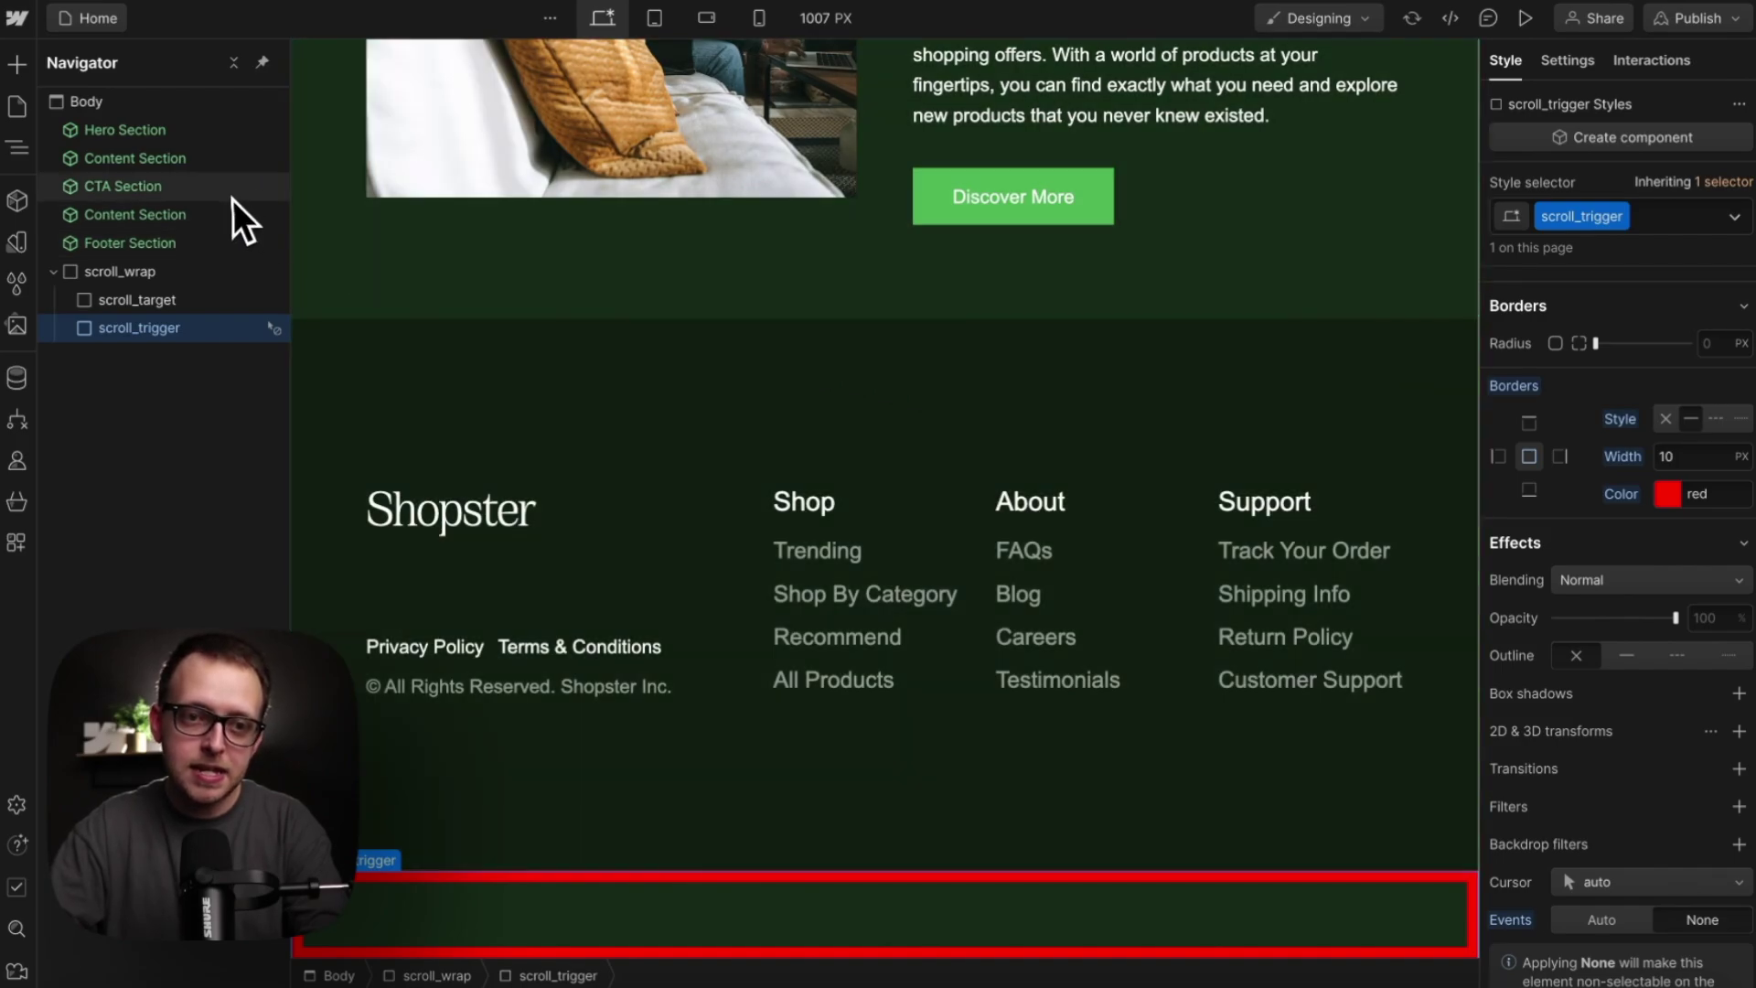
Step: Nest the CTA Section inside scroll_target and move scroll_wrap between the two Content Sections
click(228, 190)
drag(227, 195, 205, 291)
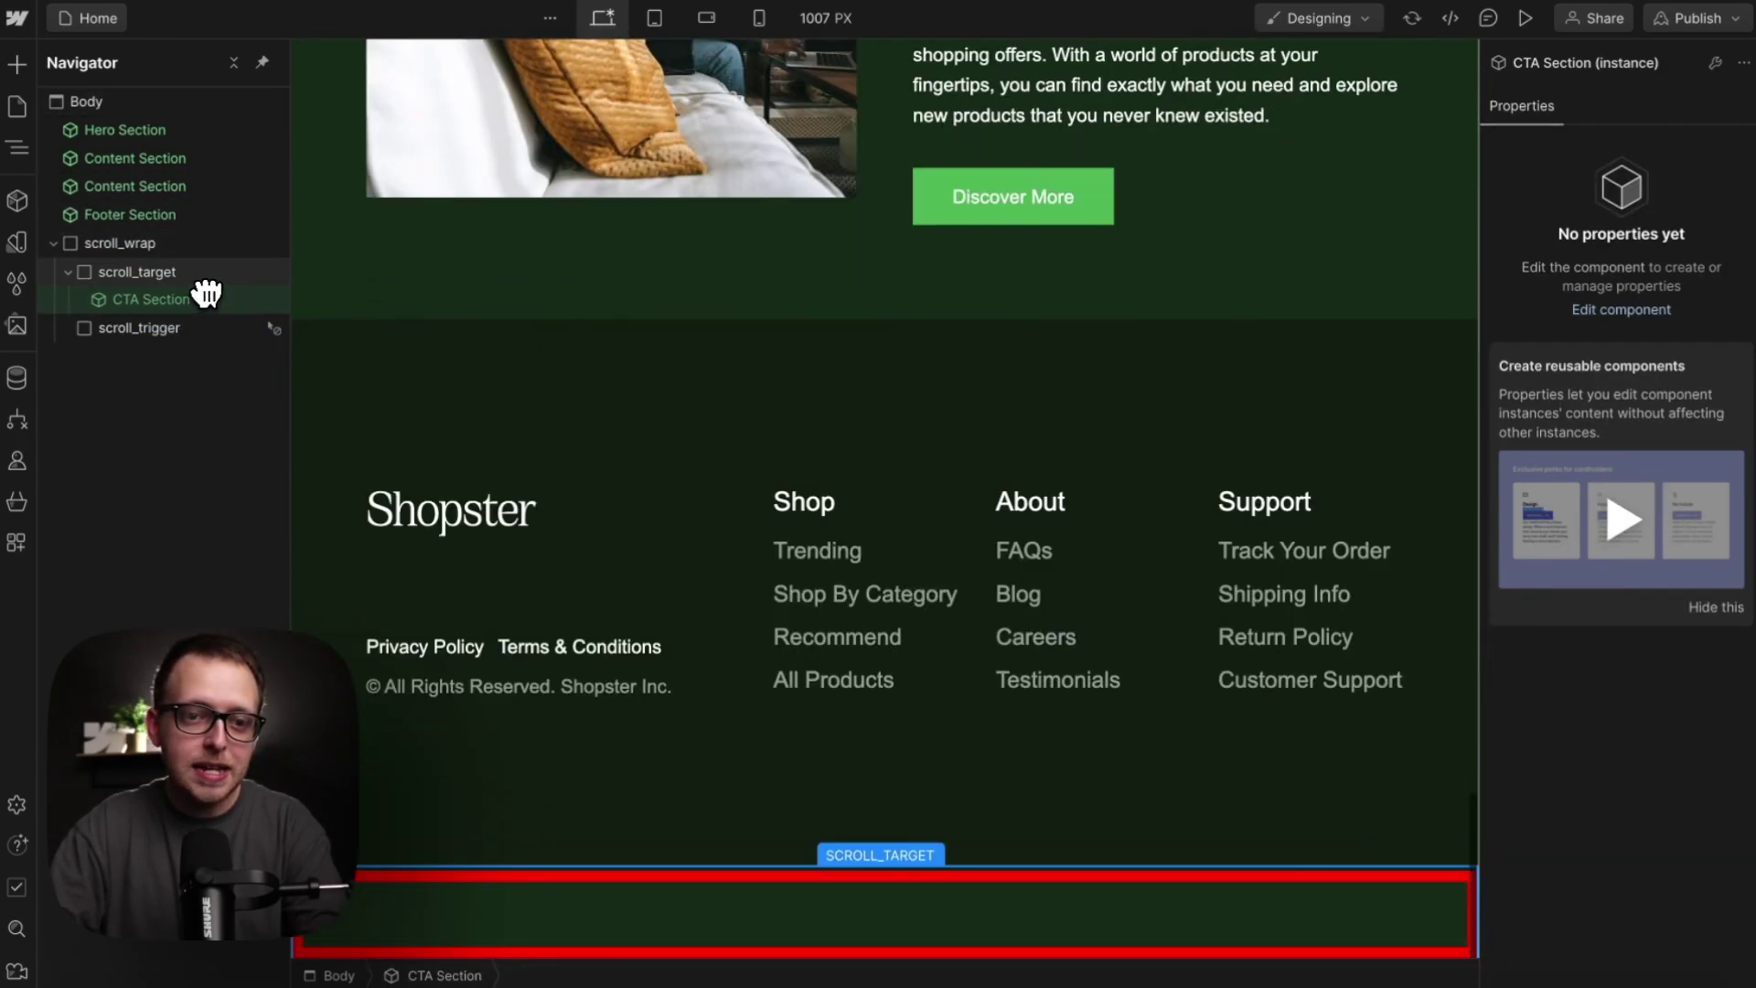
click(192, 279)
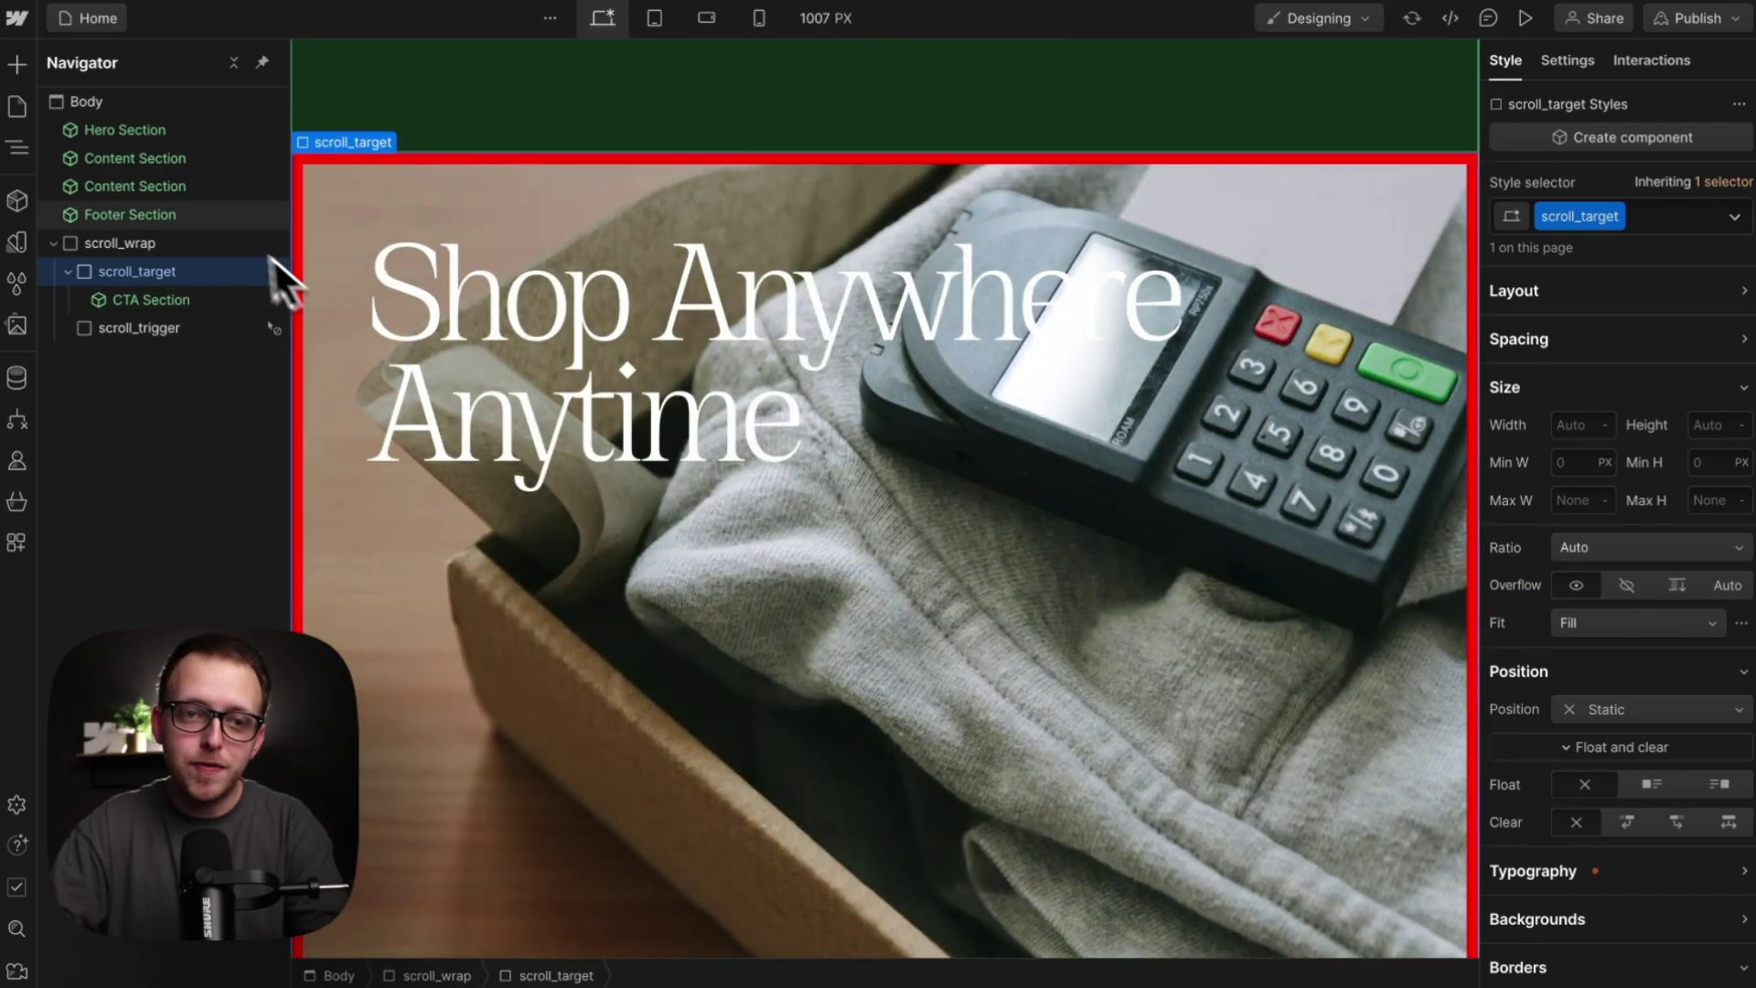
click(188, 247)
drag(189, 251, 168, 183)
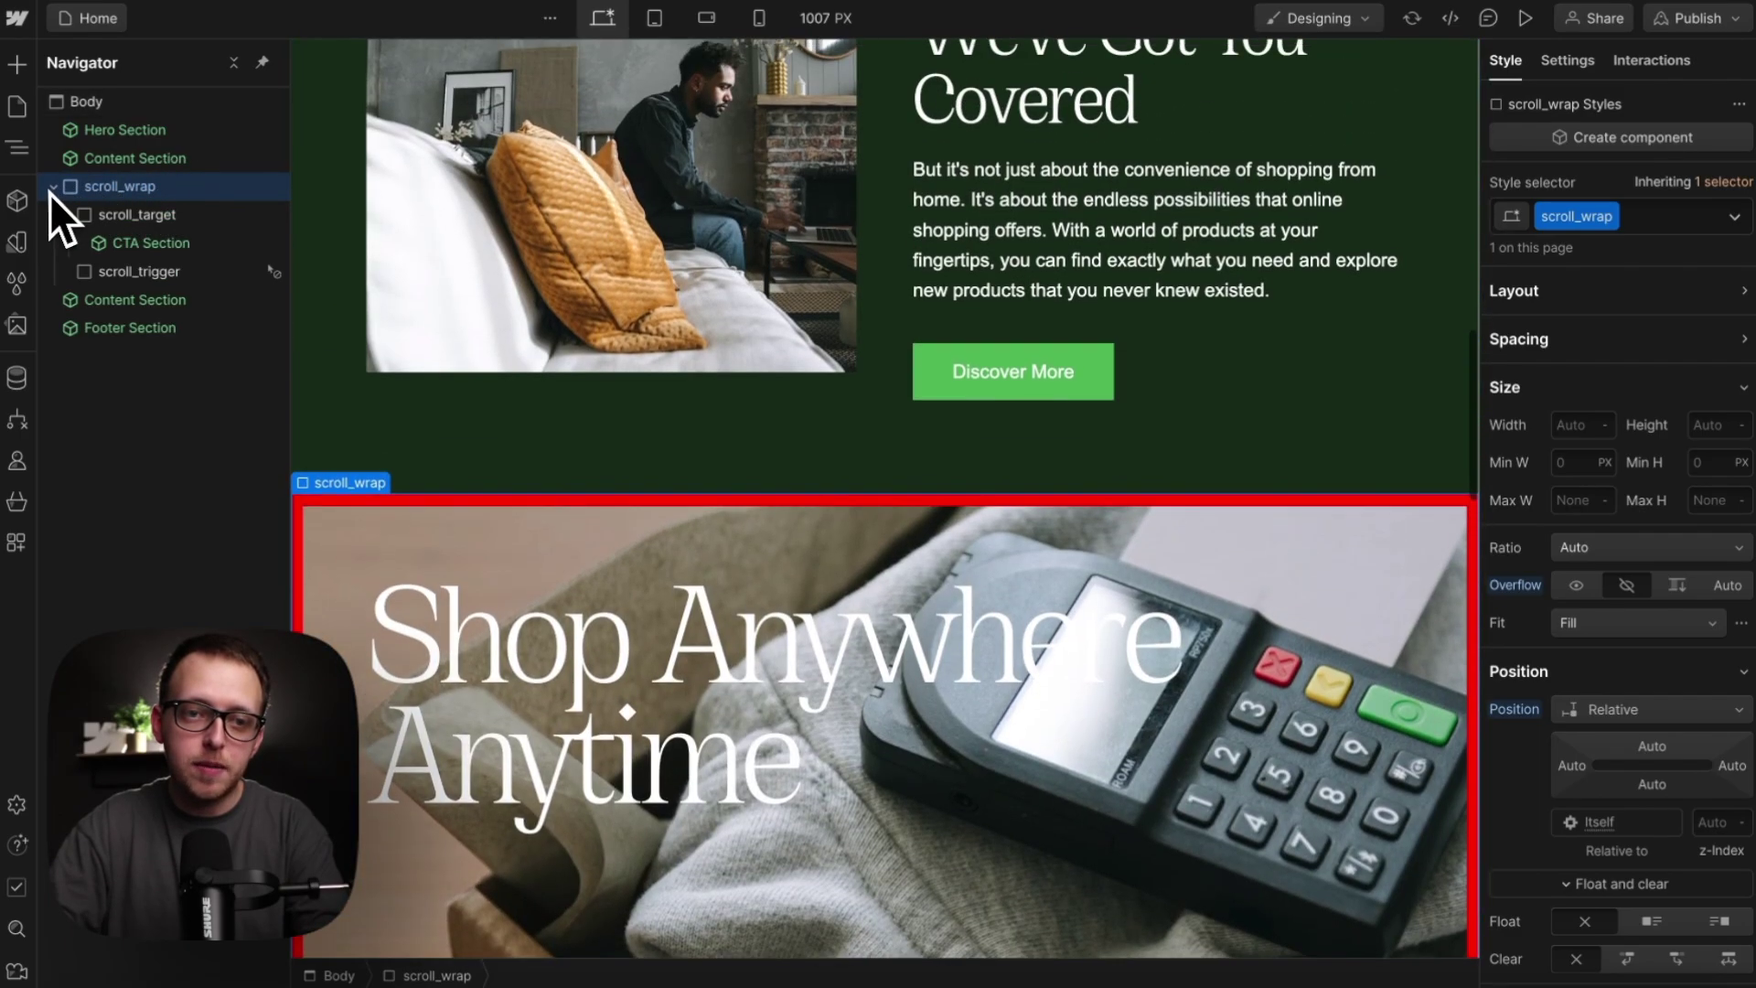
Step: Add a While scrolling in view trigger to scroll_trigger and apply it to the class
click(68, 216)
click(126, 245)
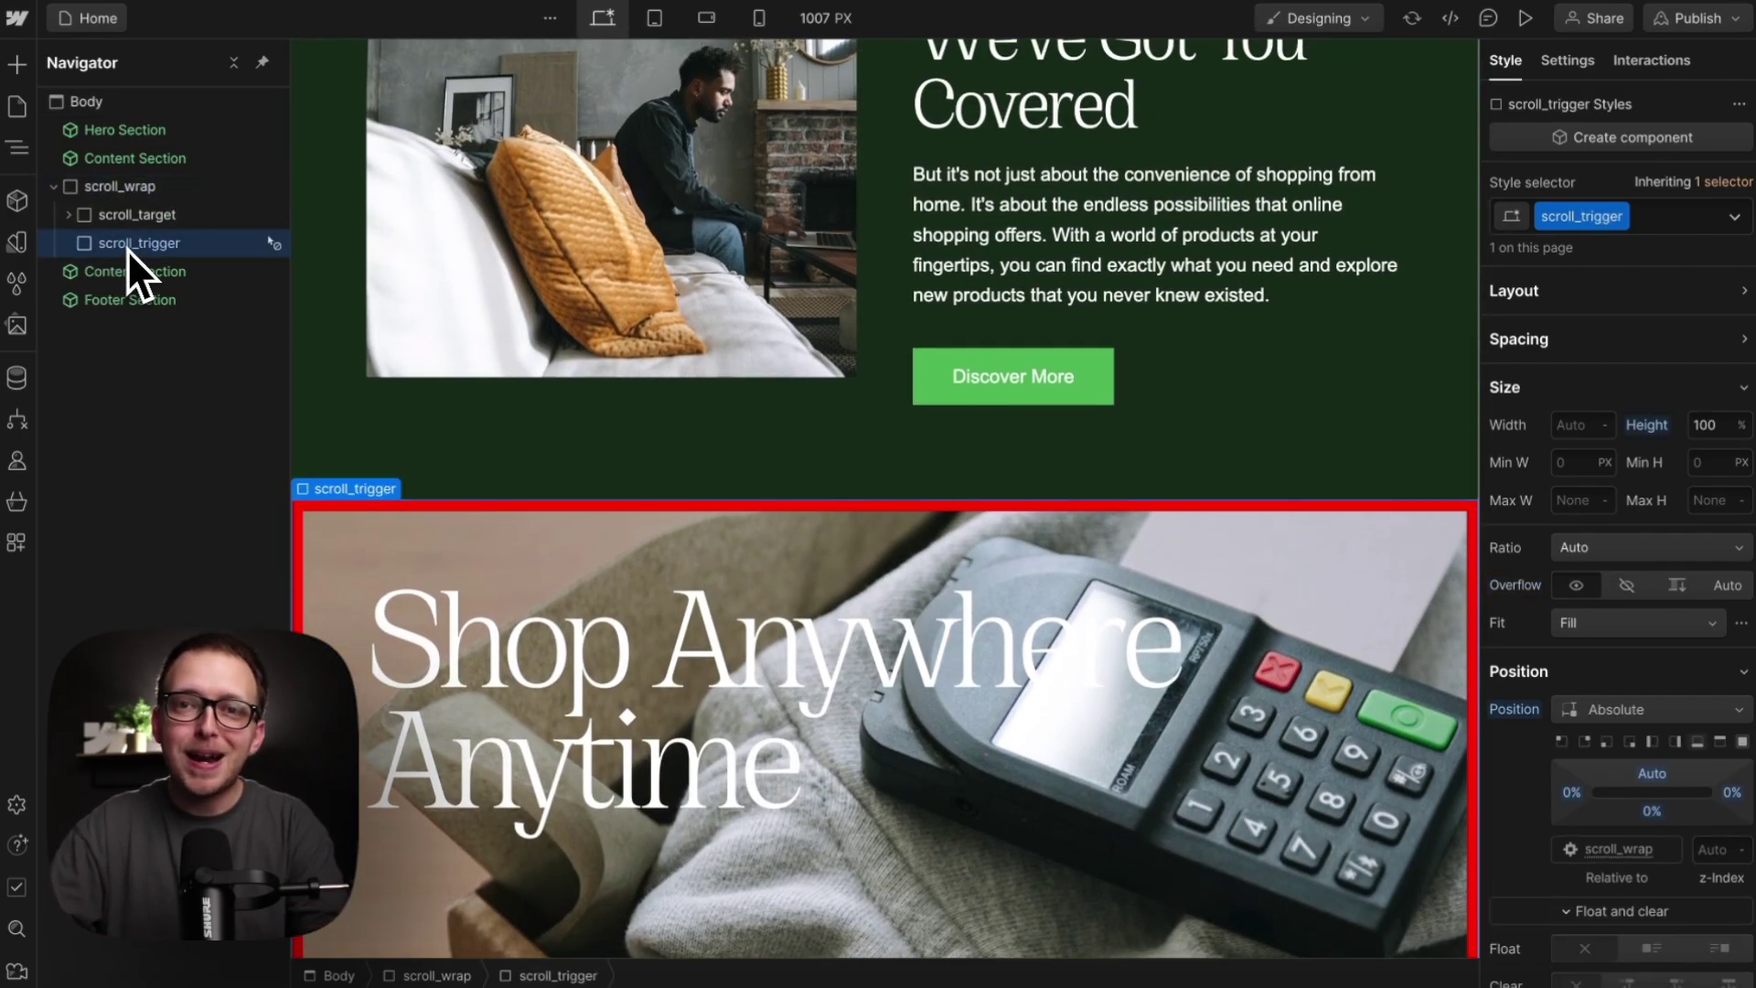
click(1656, 64)
click(1738, 145)
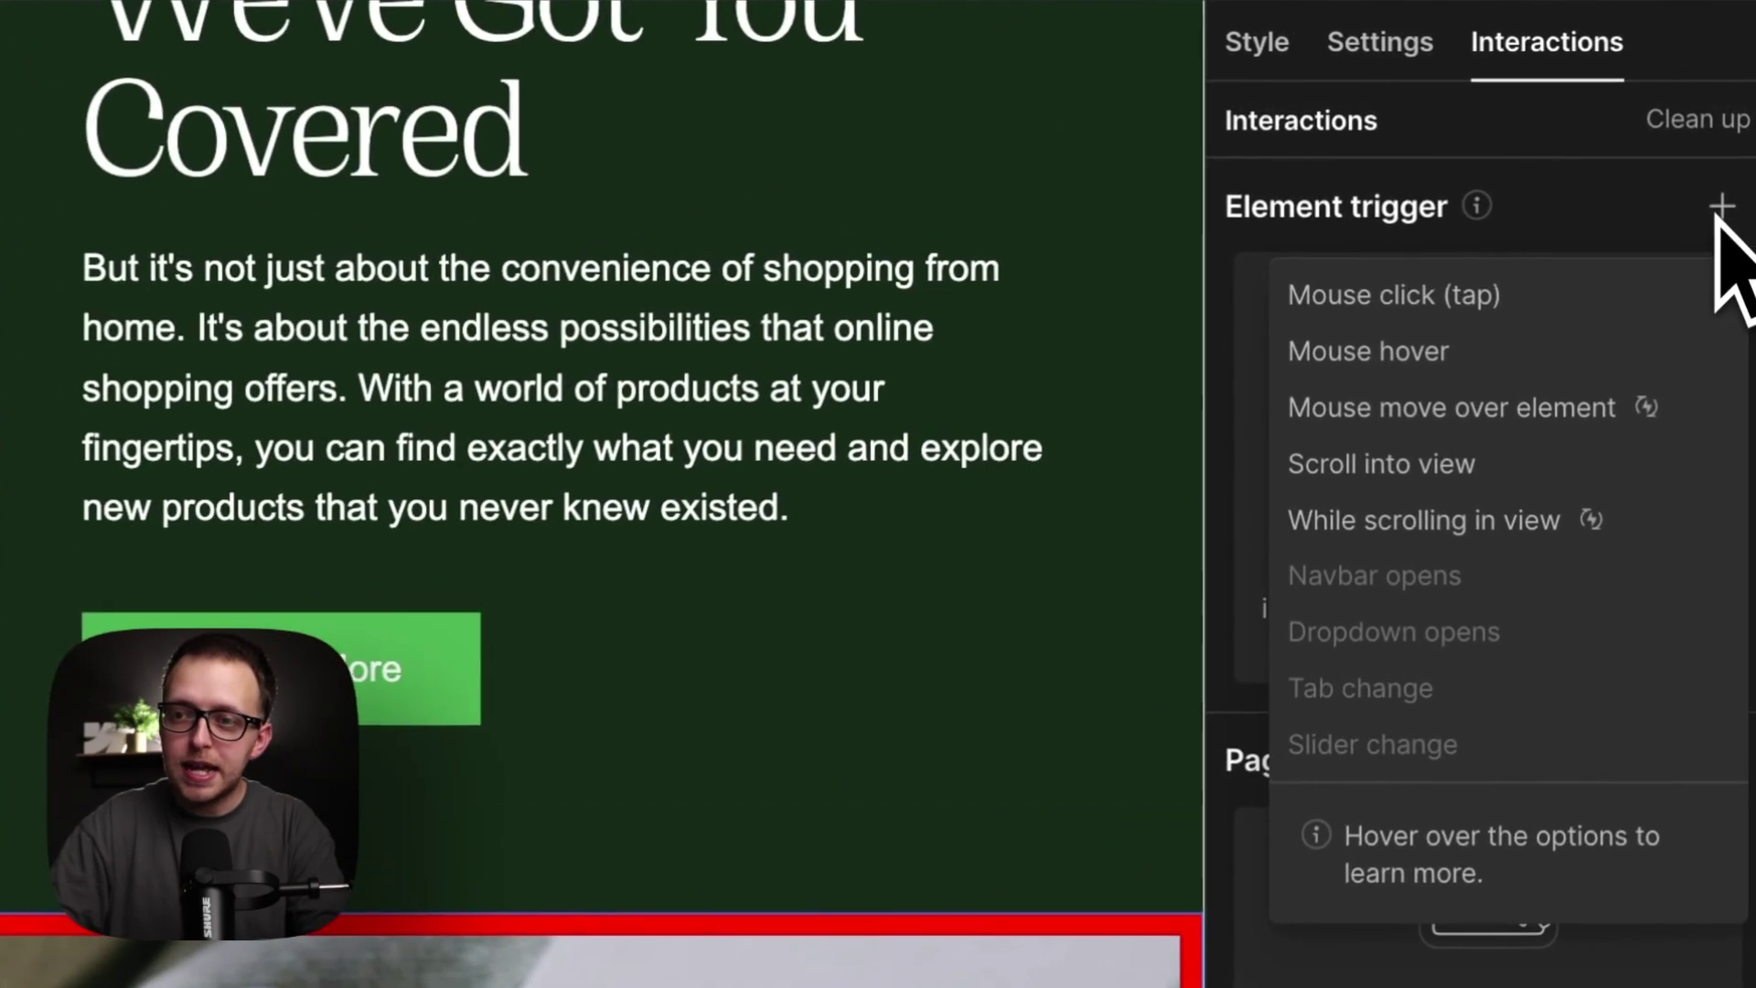
click(1496, 530)
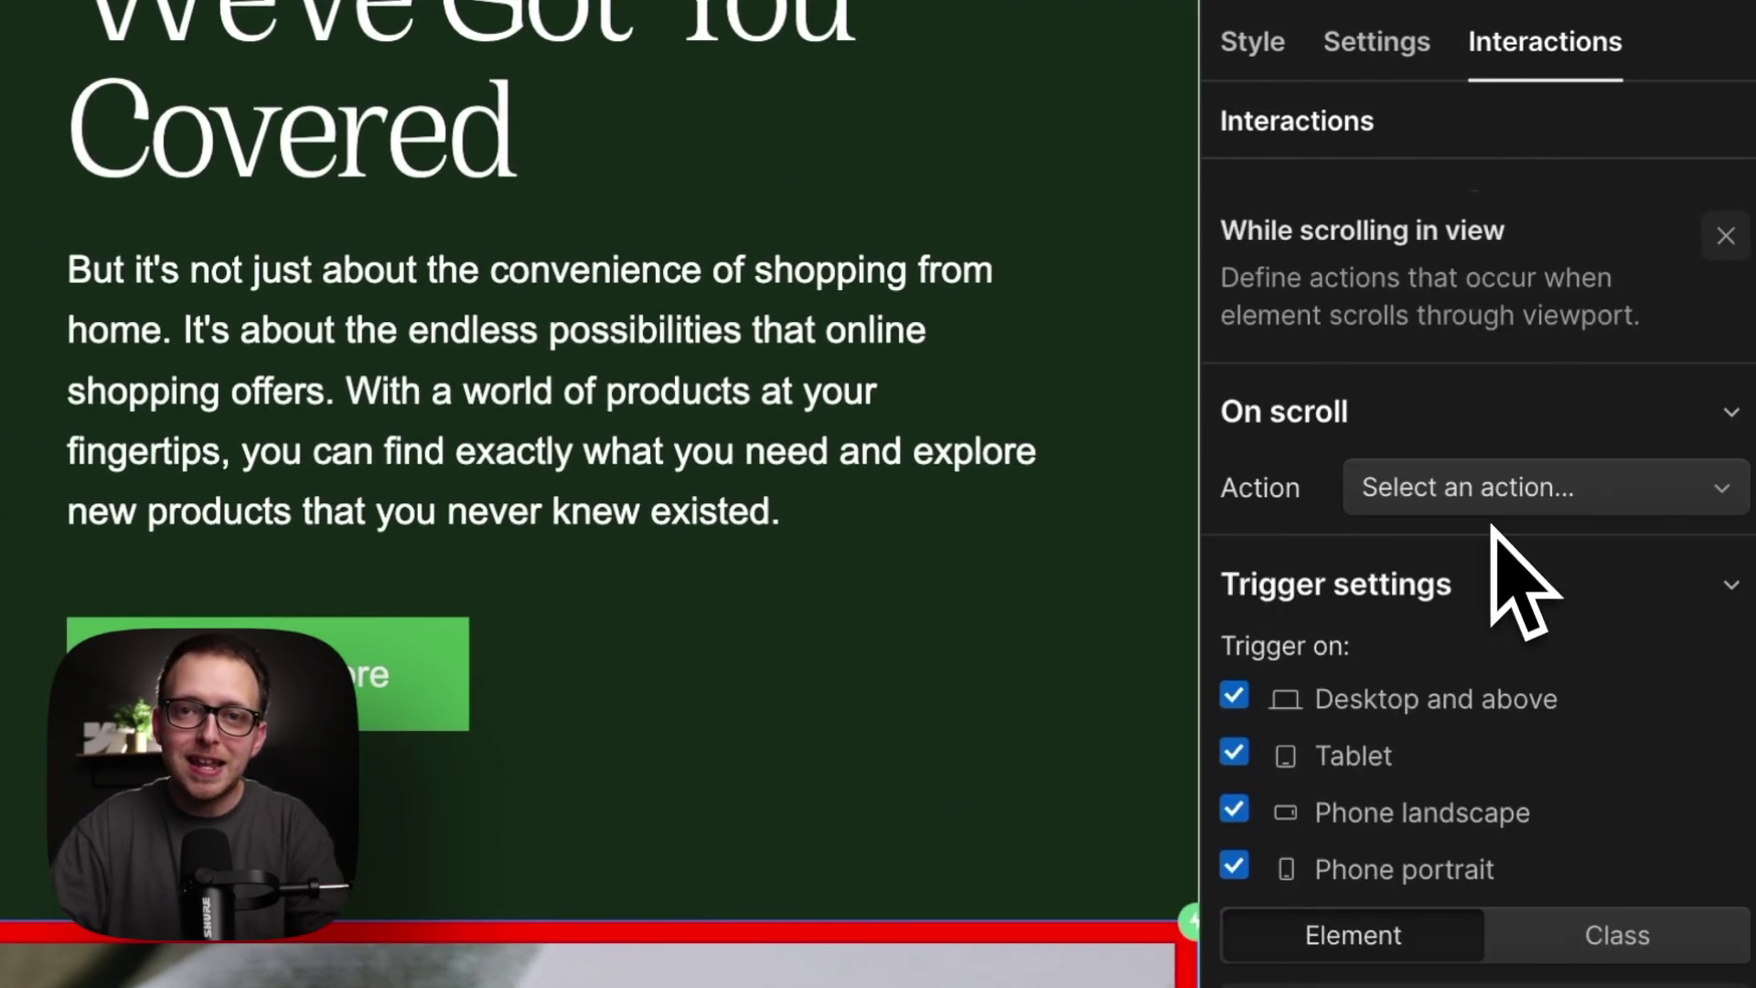
click(1617, 902)
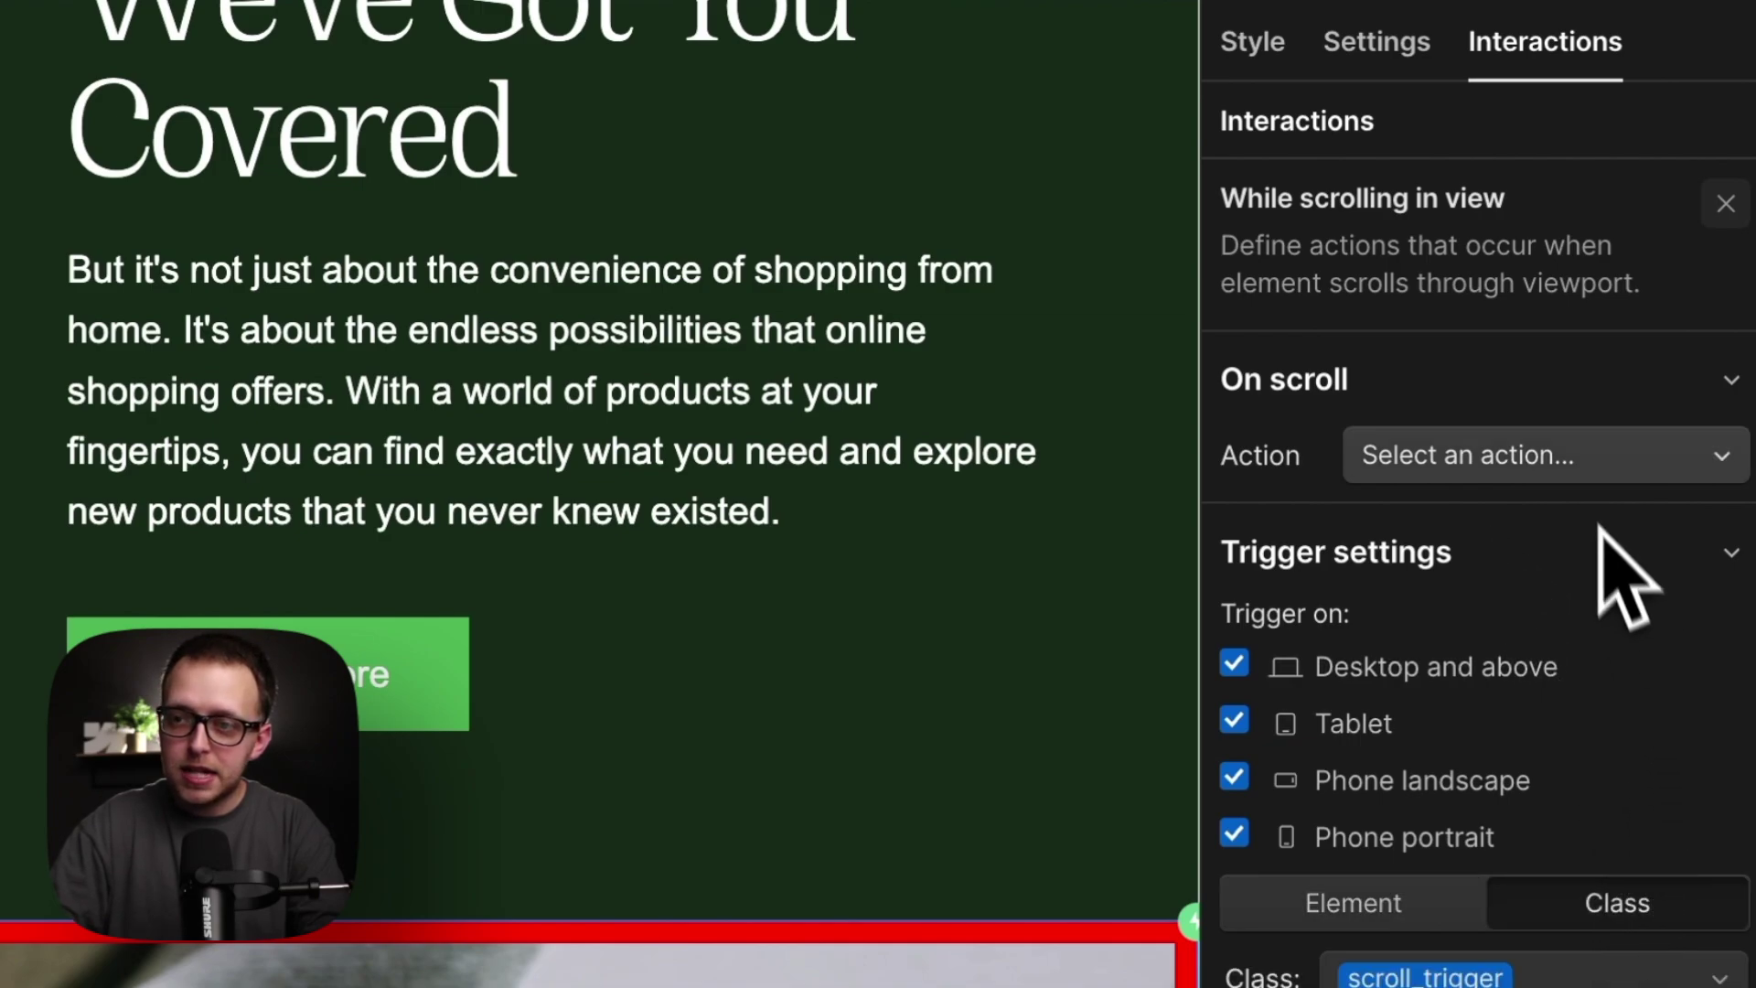
Step: Set the on-scroll action to Play scroll animation and create a new scroll animation named Scrolling
click(1596, 455)
click(1564, 569)
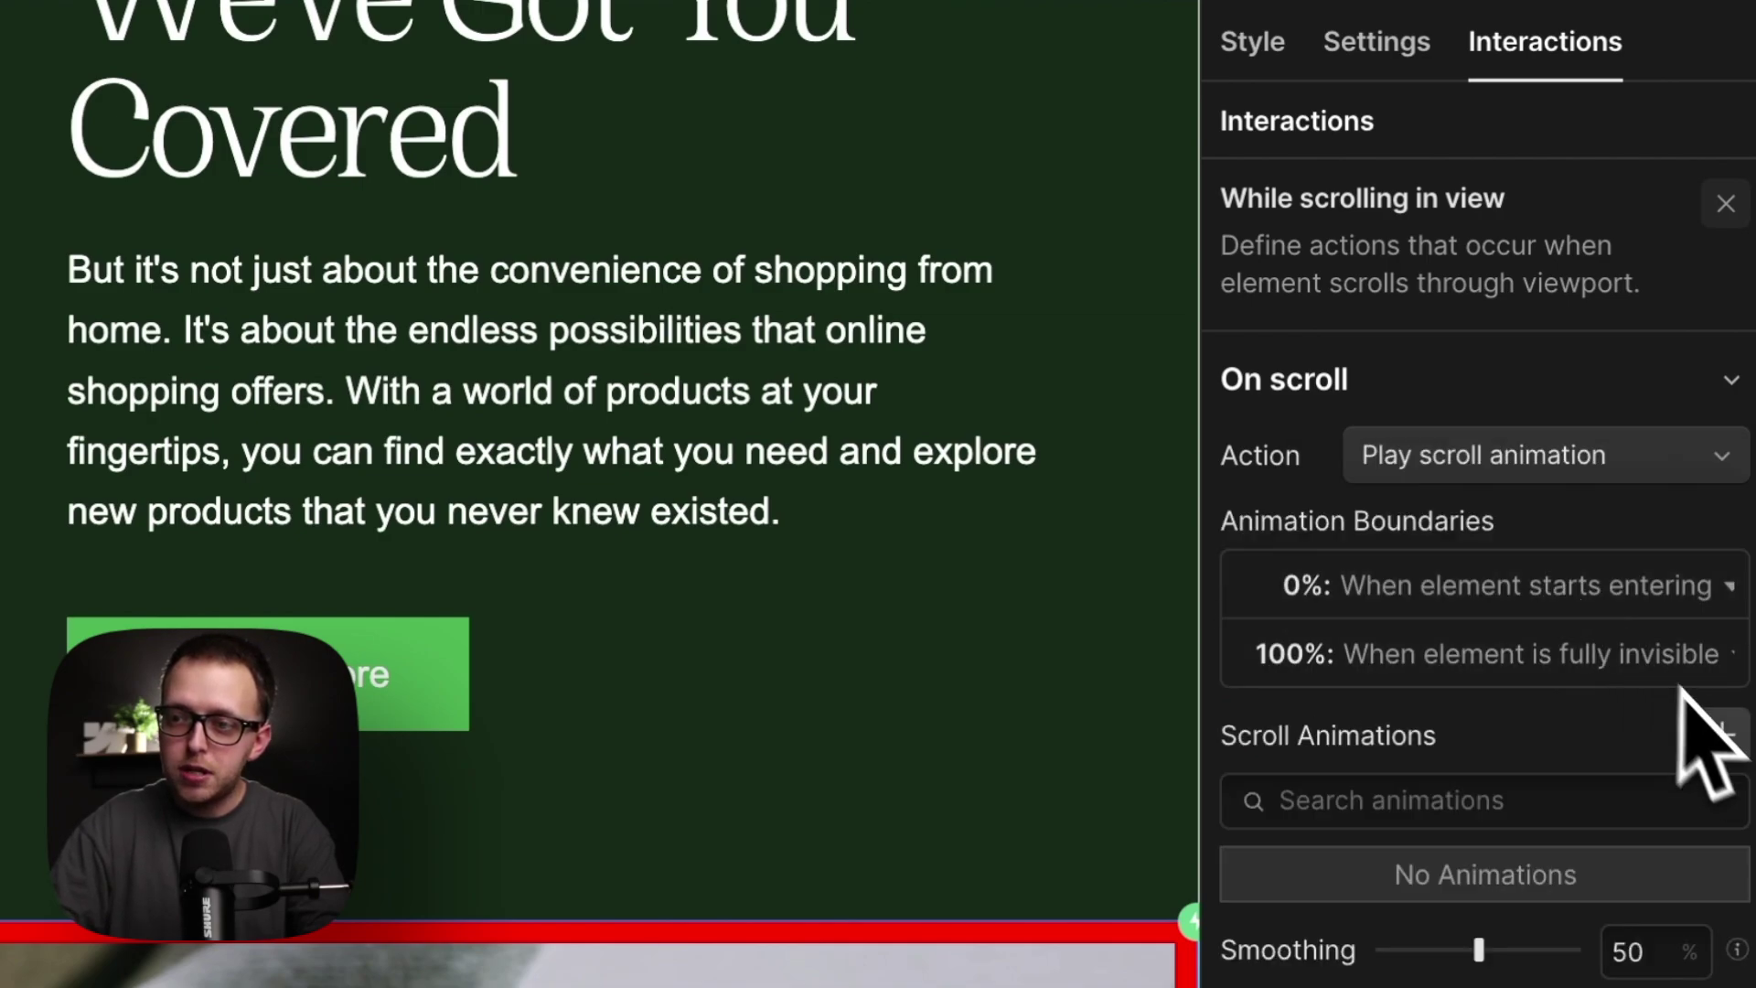
click(1716, 732)
text(Scrolling)
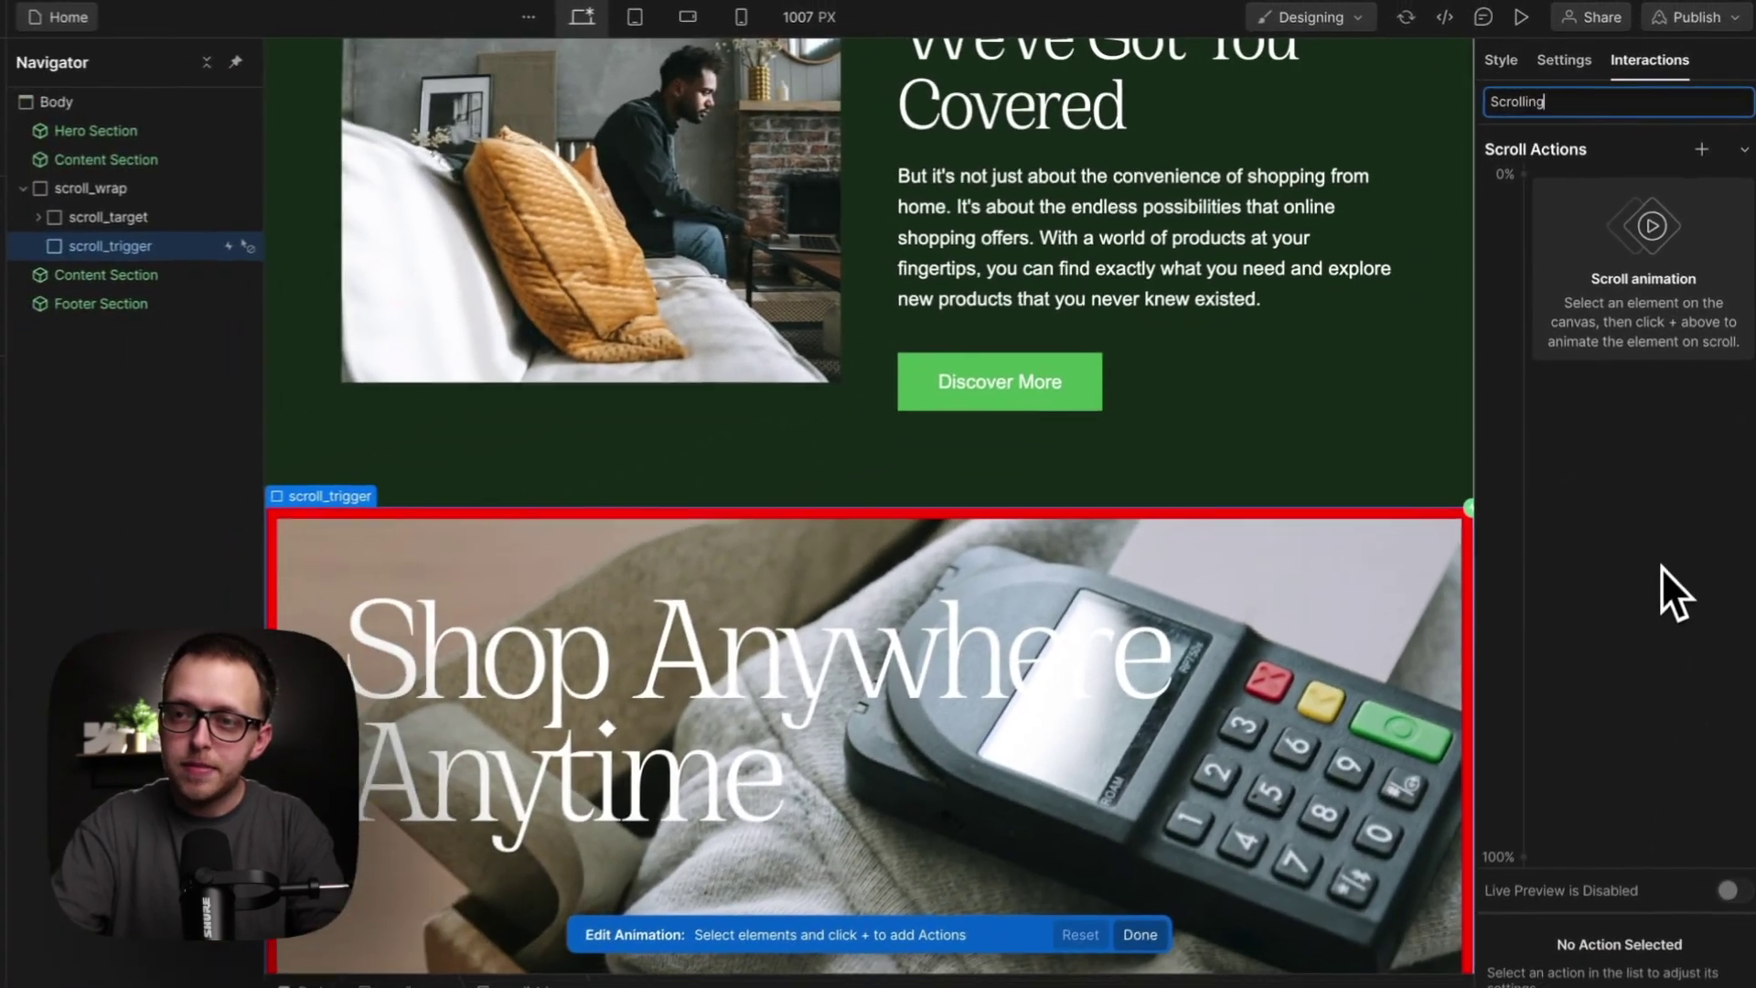
key(Return)
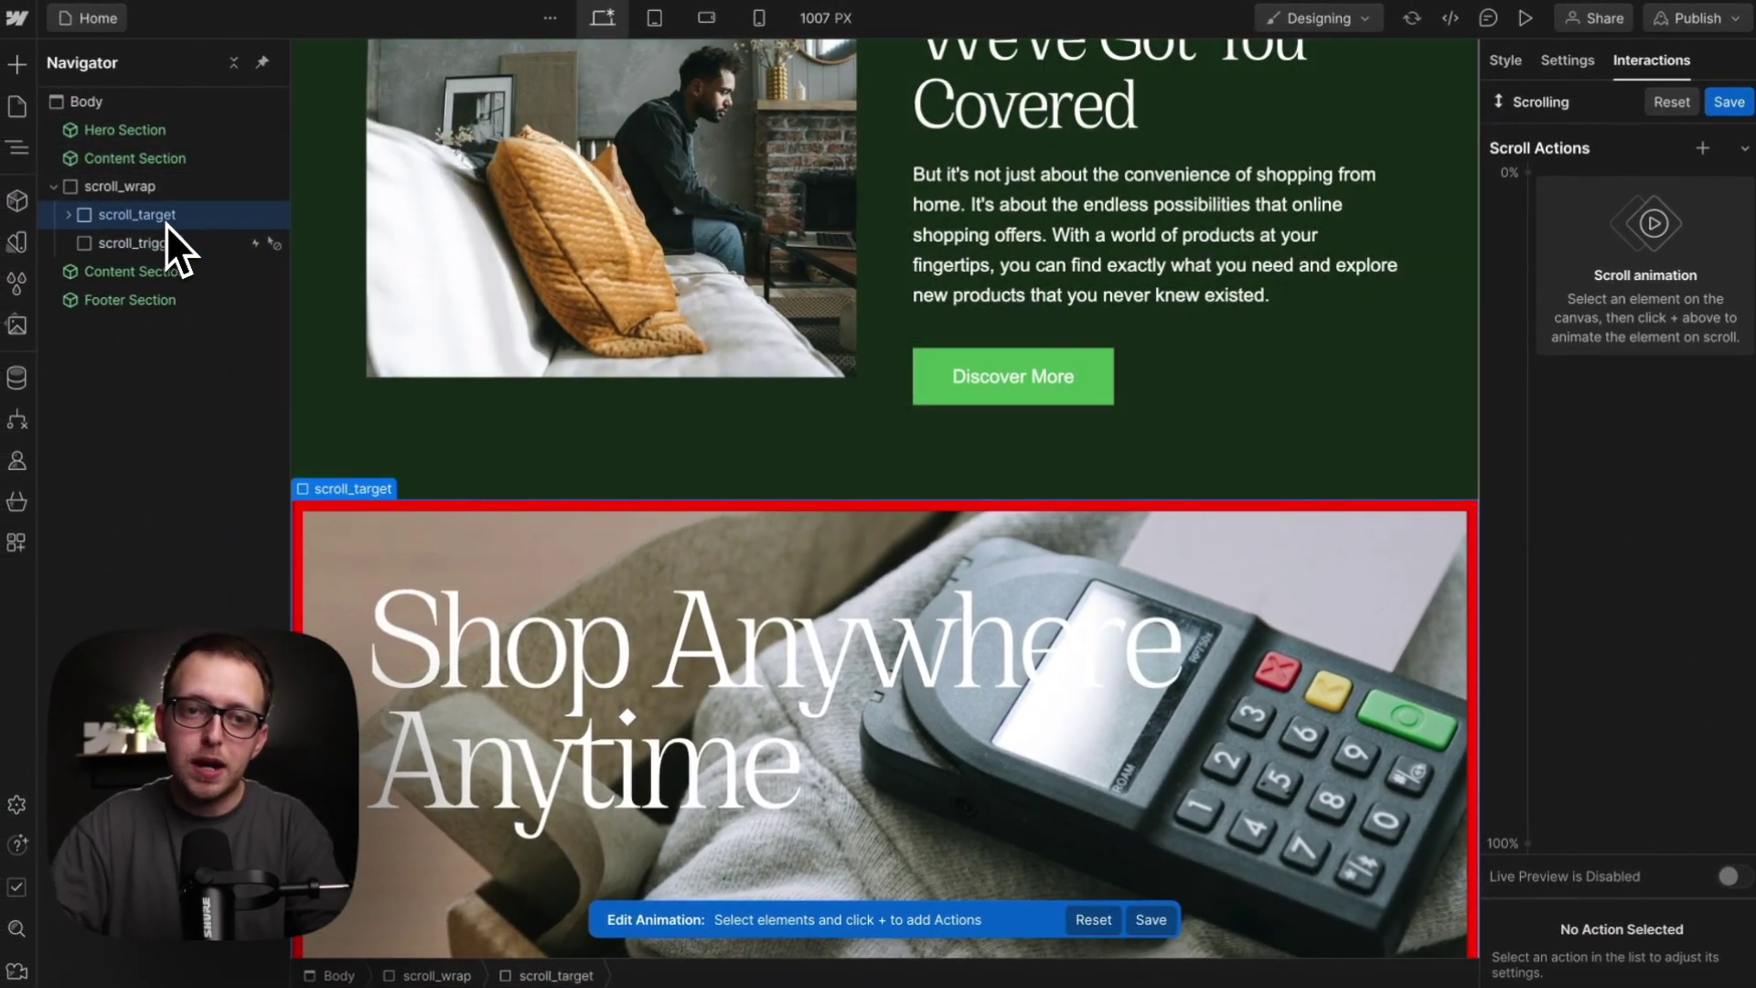
Step: Add a Move action for scroll_target, with vertical offset -50% at the 0% keyframe and 0% at the 100% keyframe
click(1541, 173)
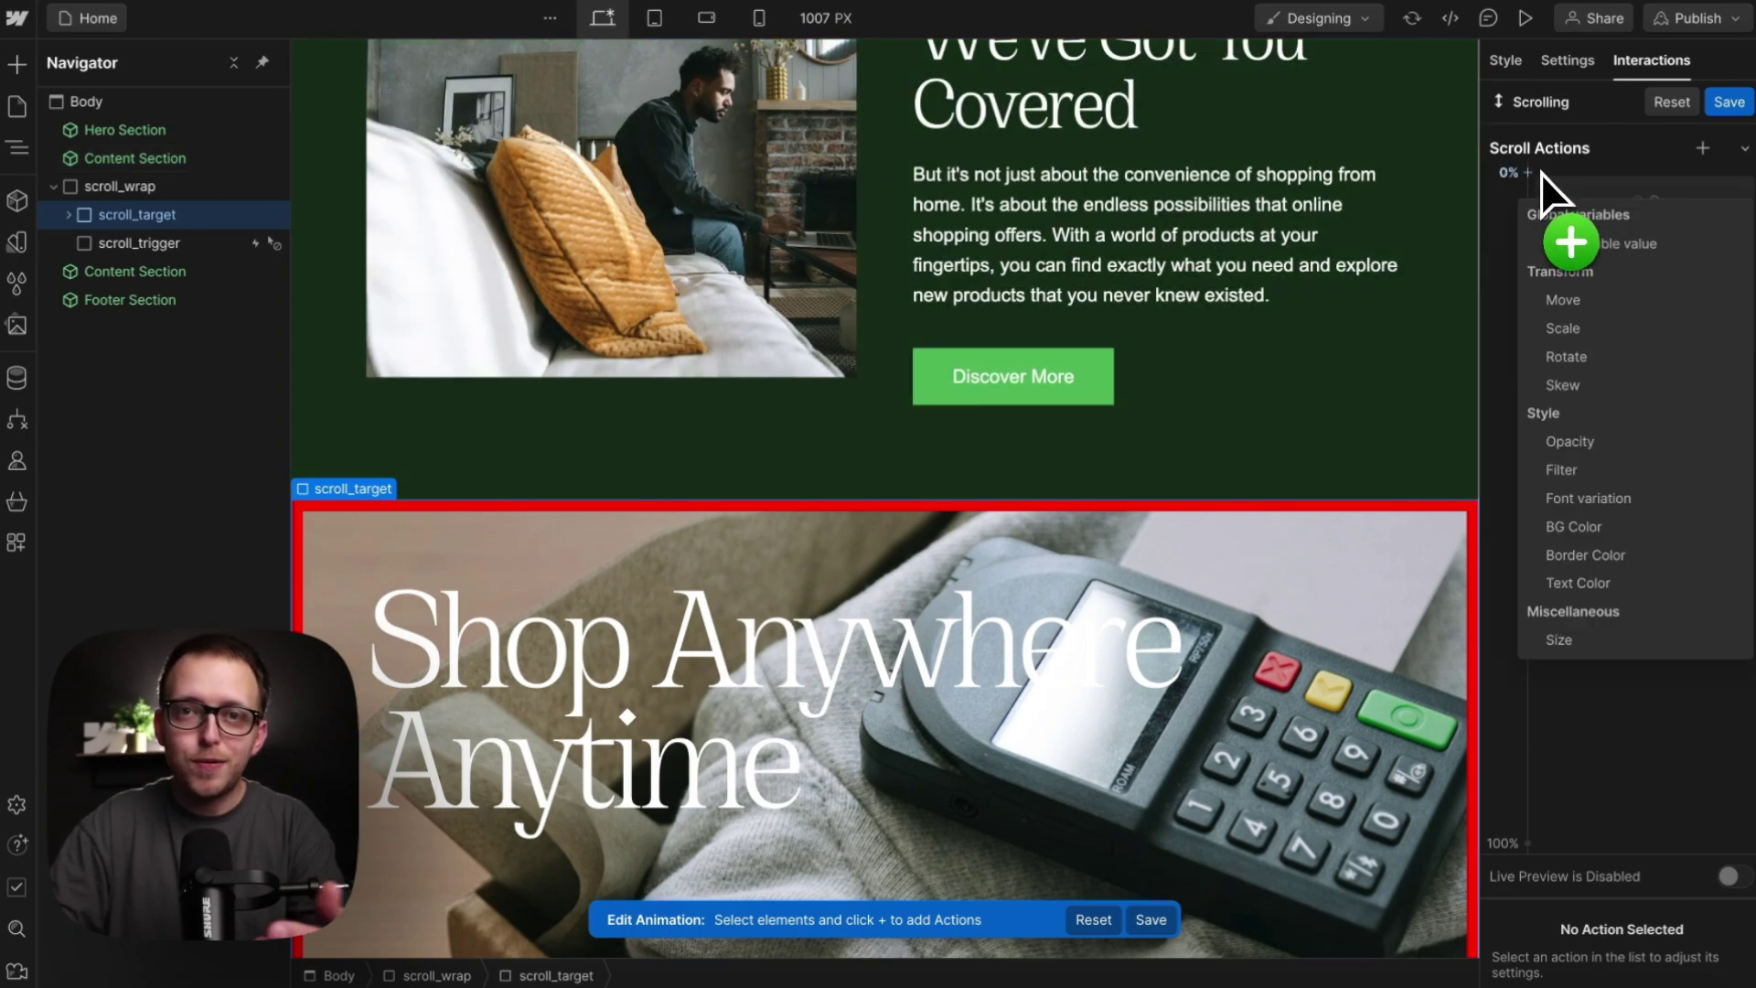
click(1612, 309)
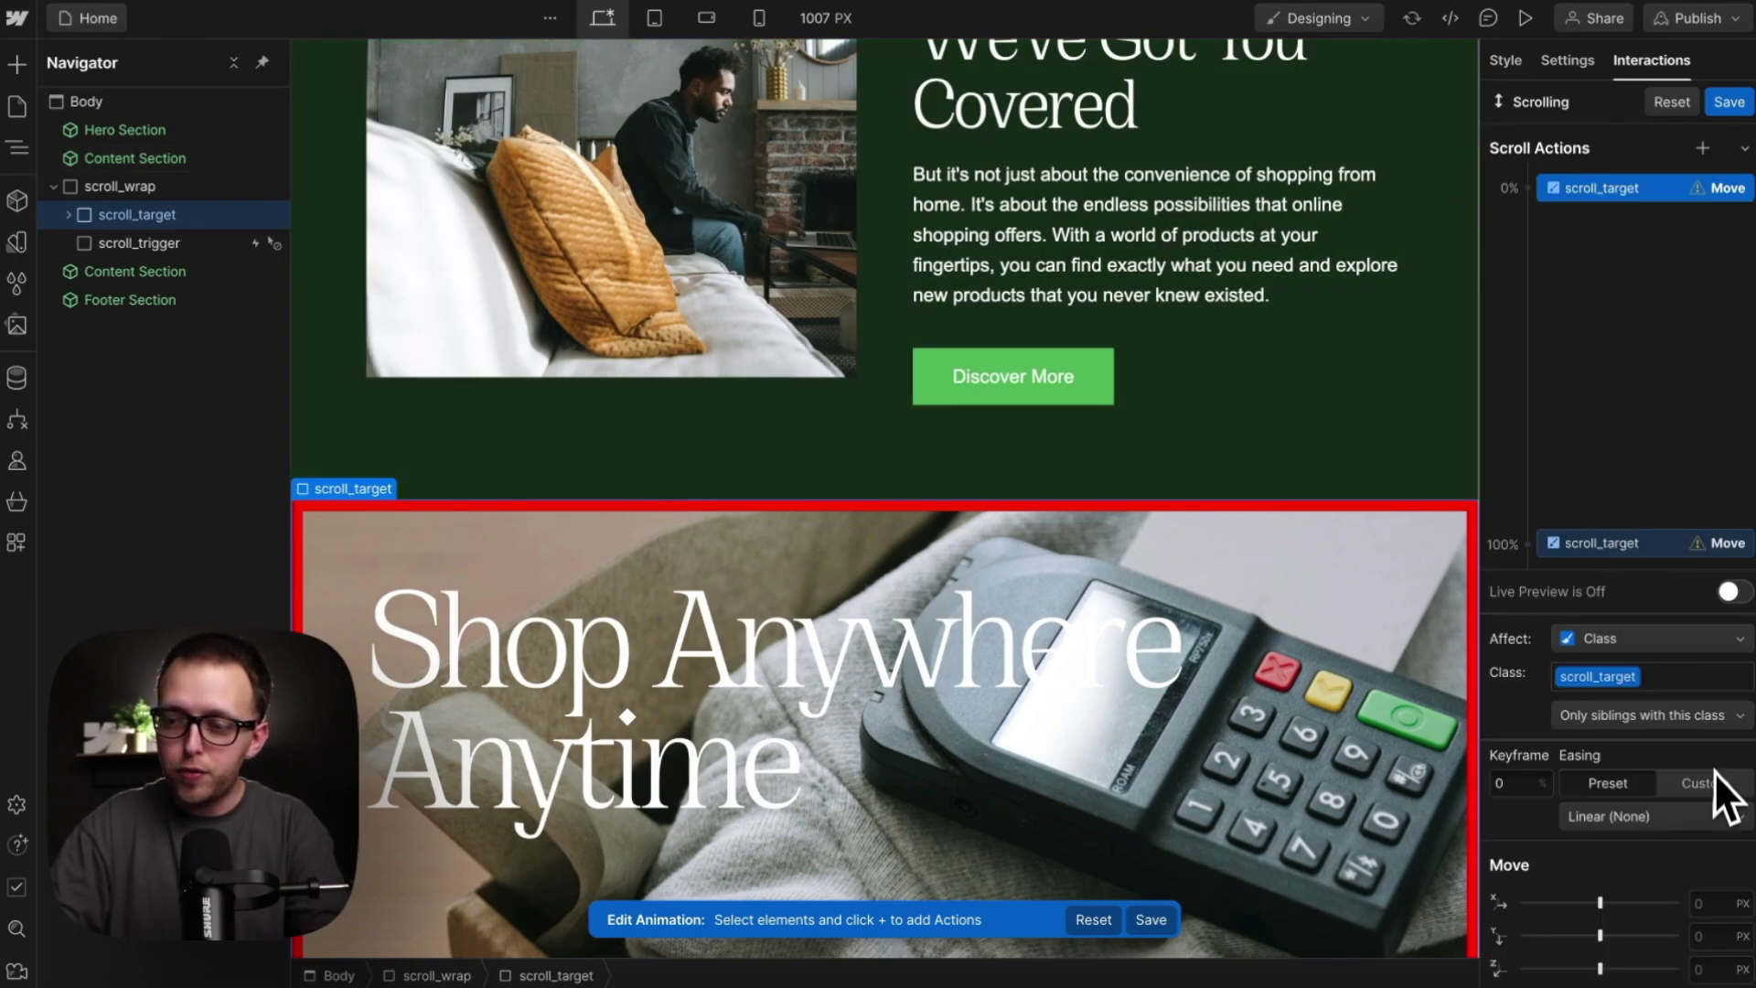
text(-50%)
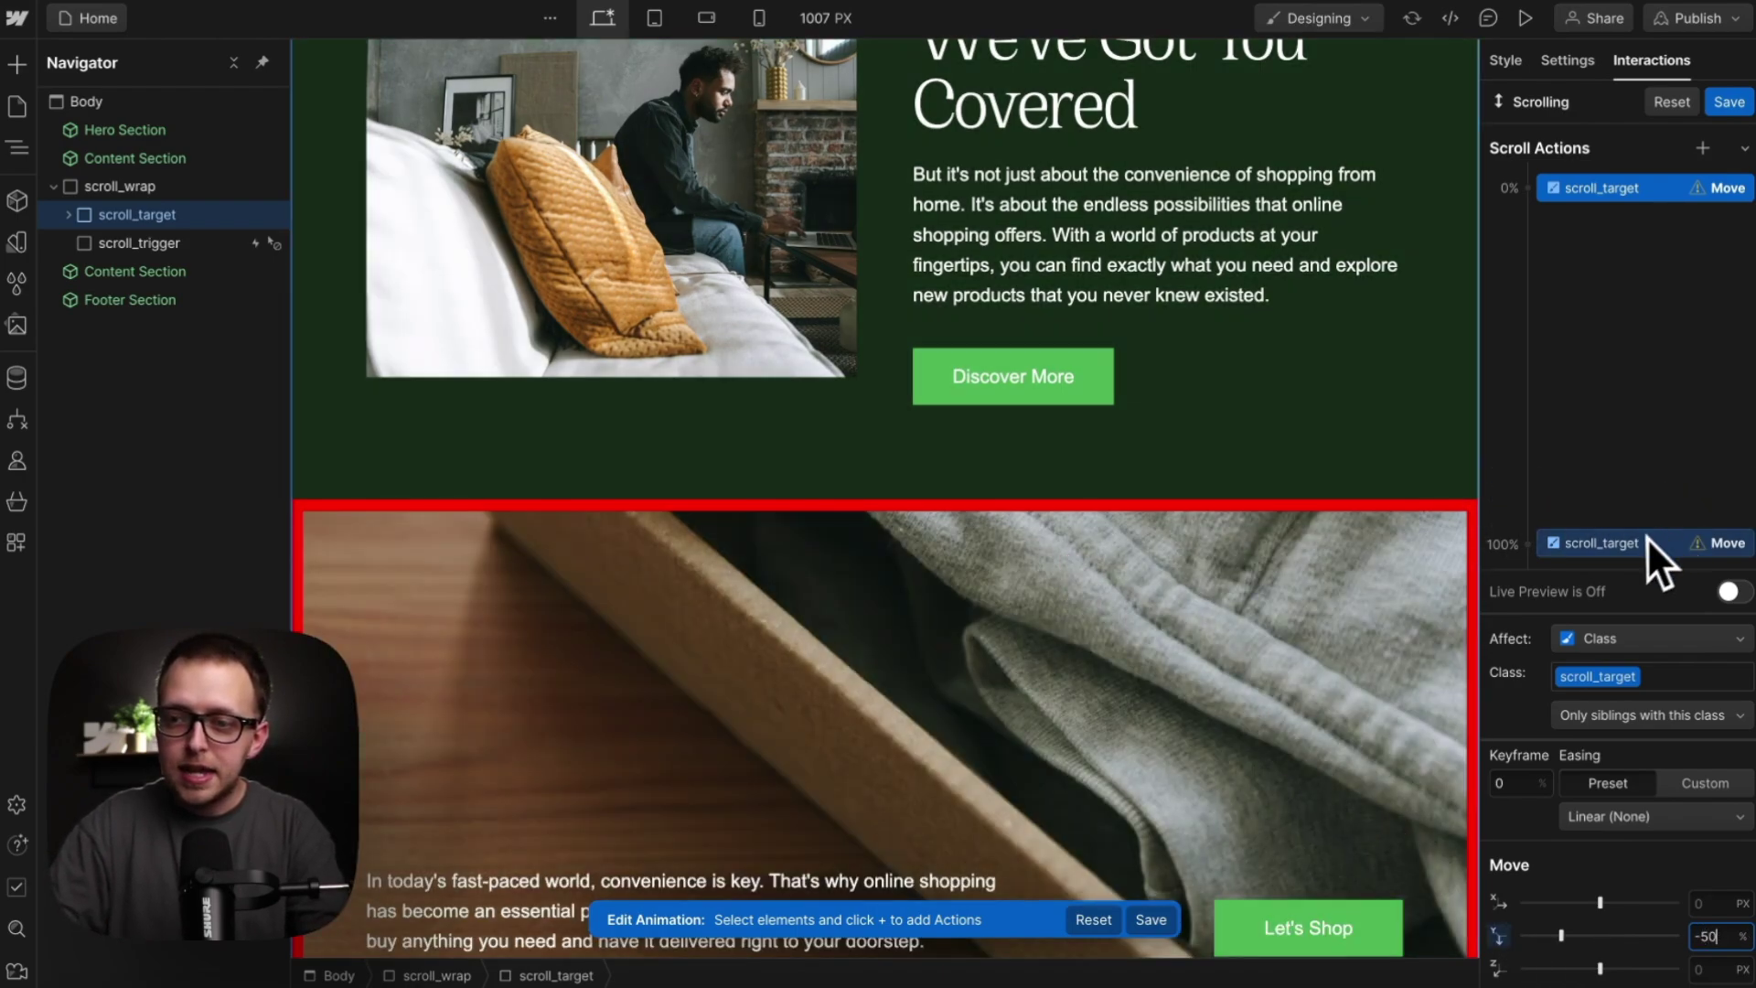
scroll(1199, 579, down, 3)
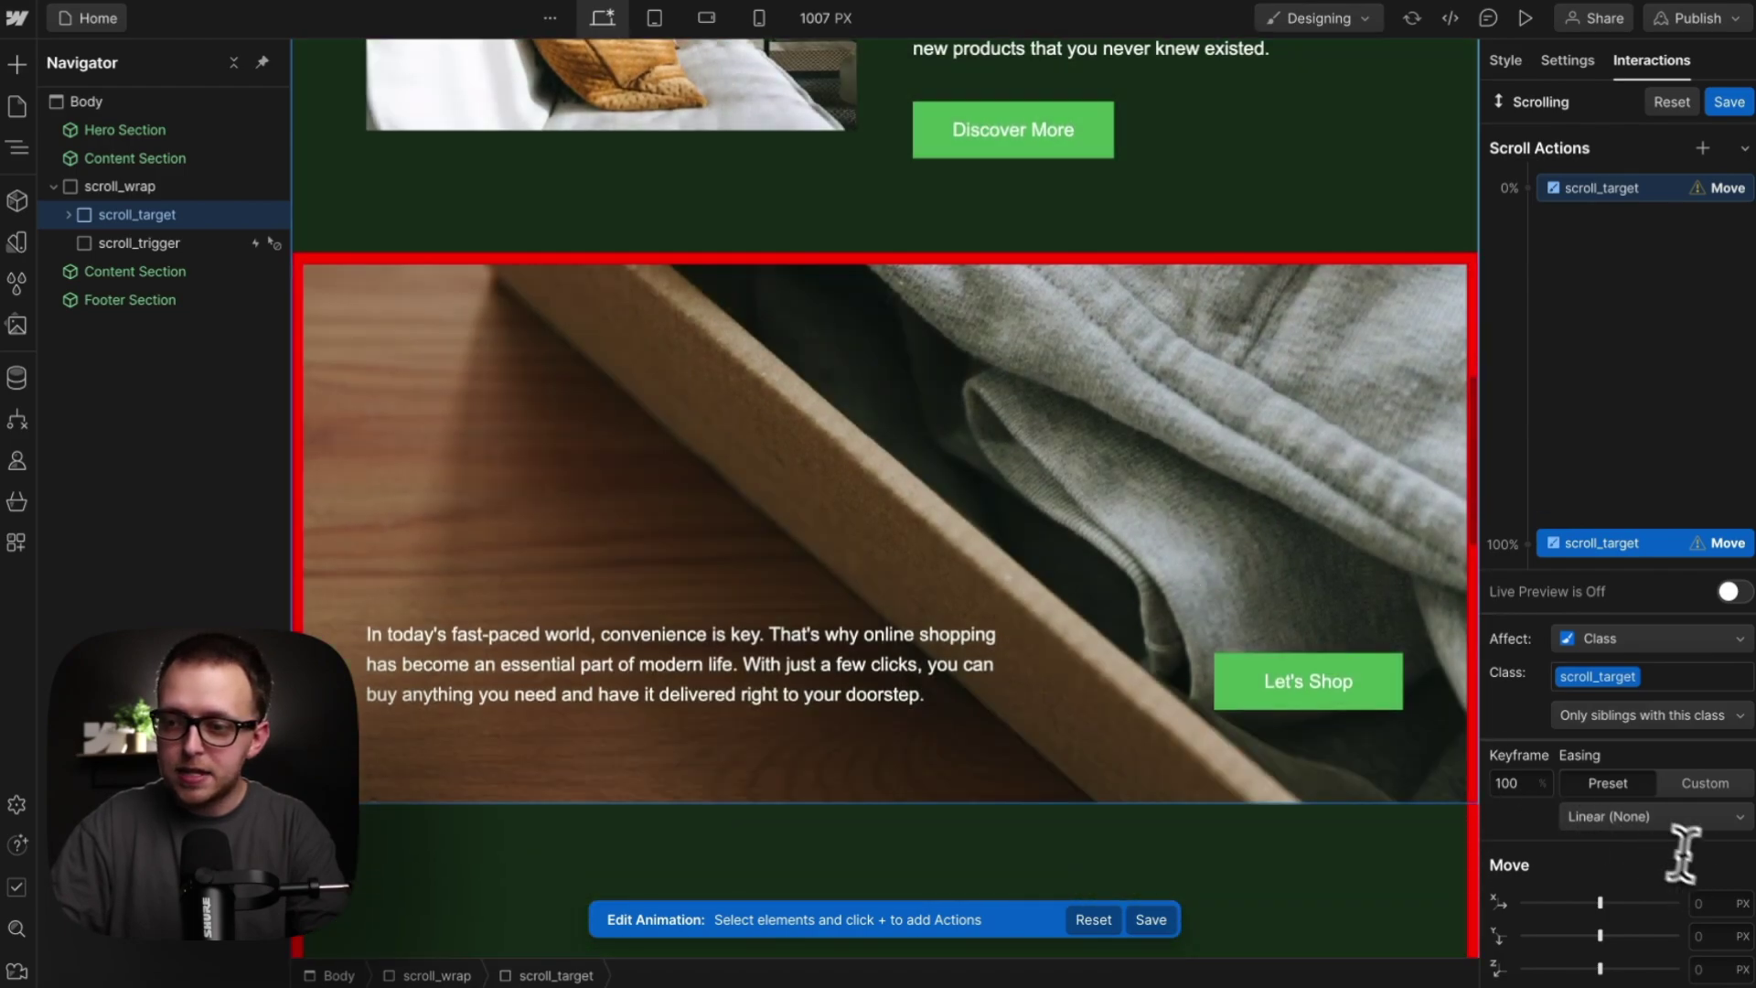
key(Return)
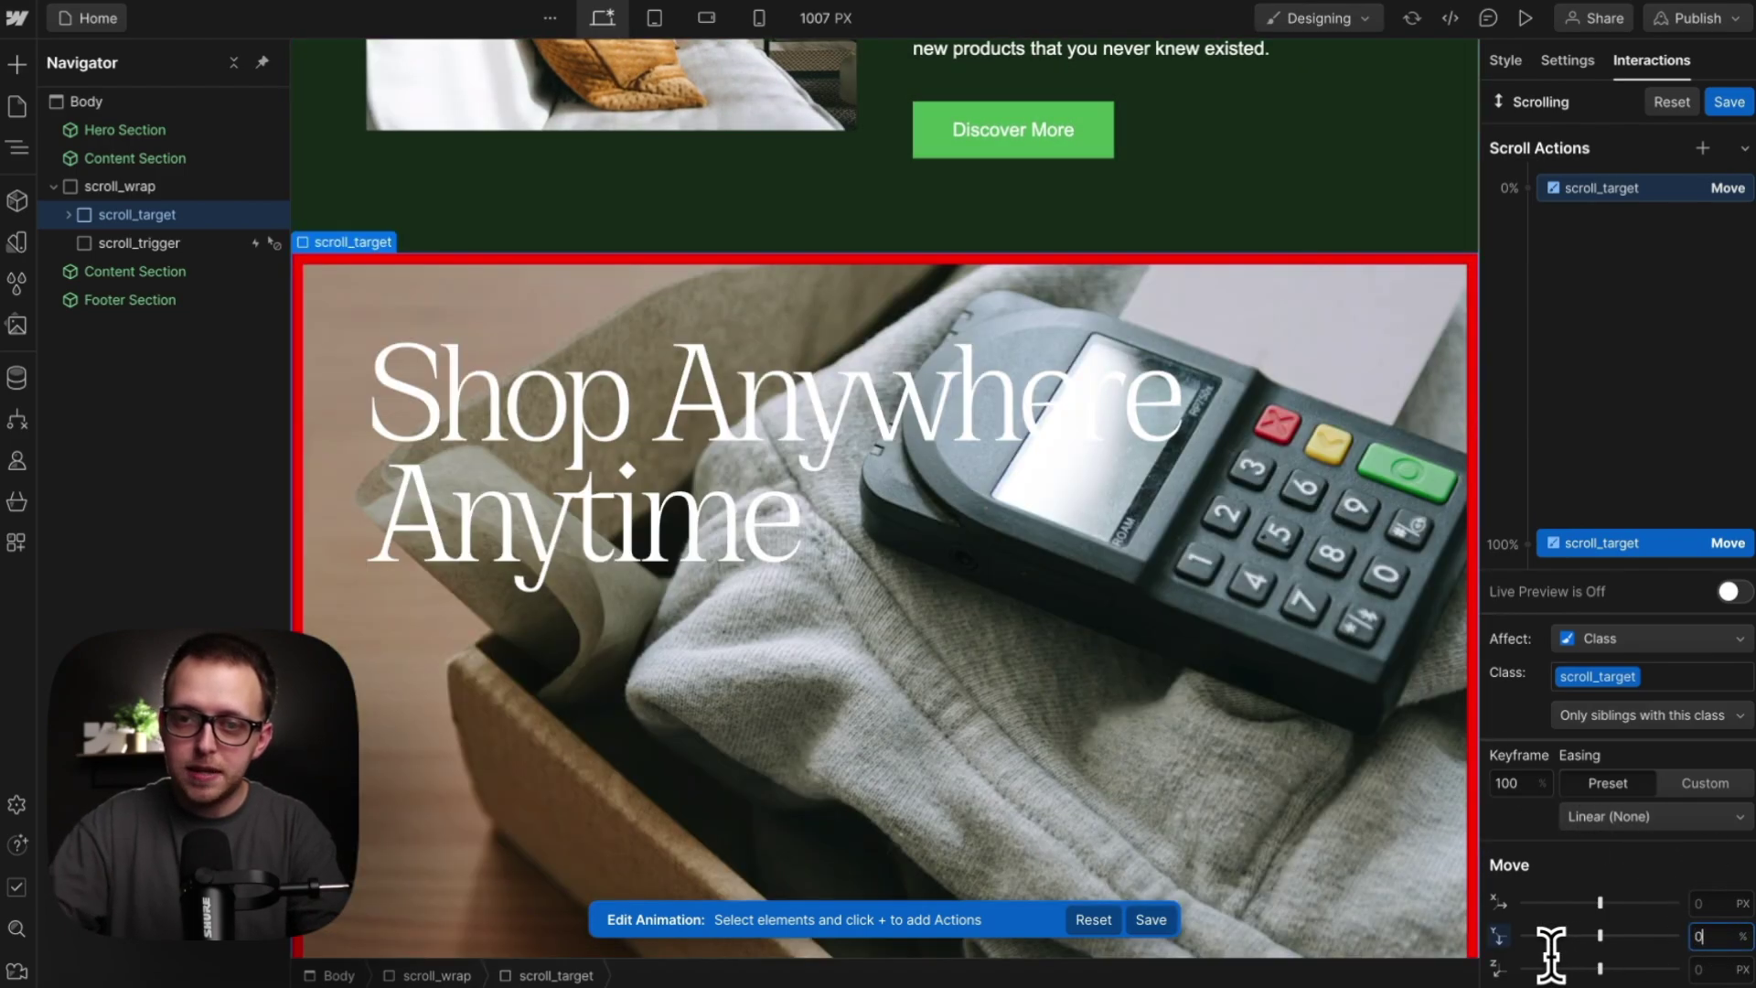
Step: Preview the page and examine how the CTA section moves while scrolling, then return to the section in the designer
scroll(1155, 542, down, 1)
scroll(1159, 541, down, 6)
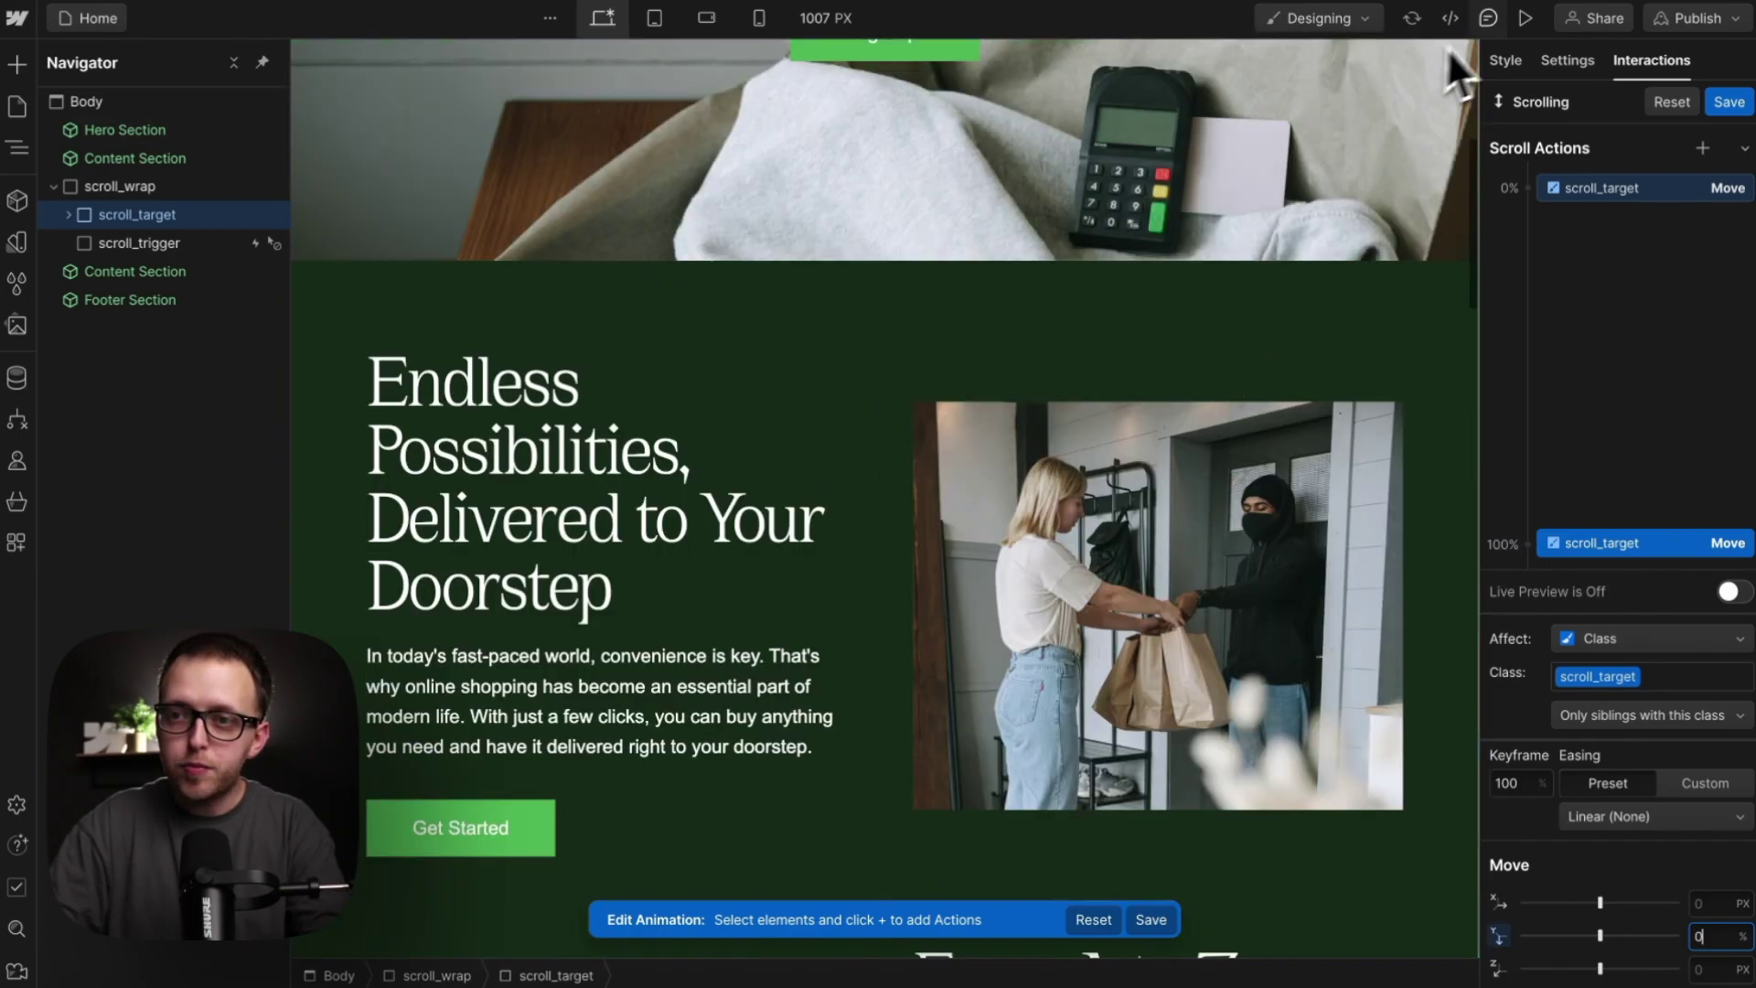
click(1519, 18)
scroll(1325, 435, down, 9)
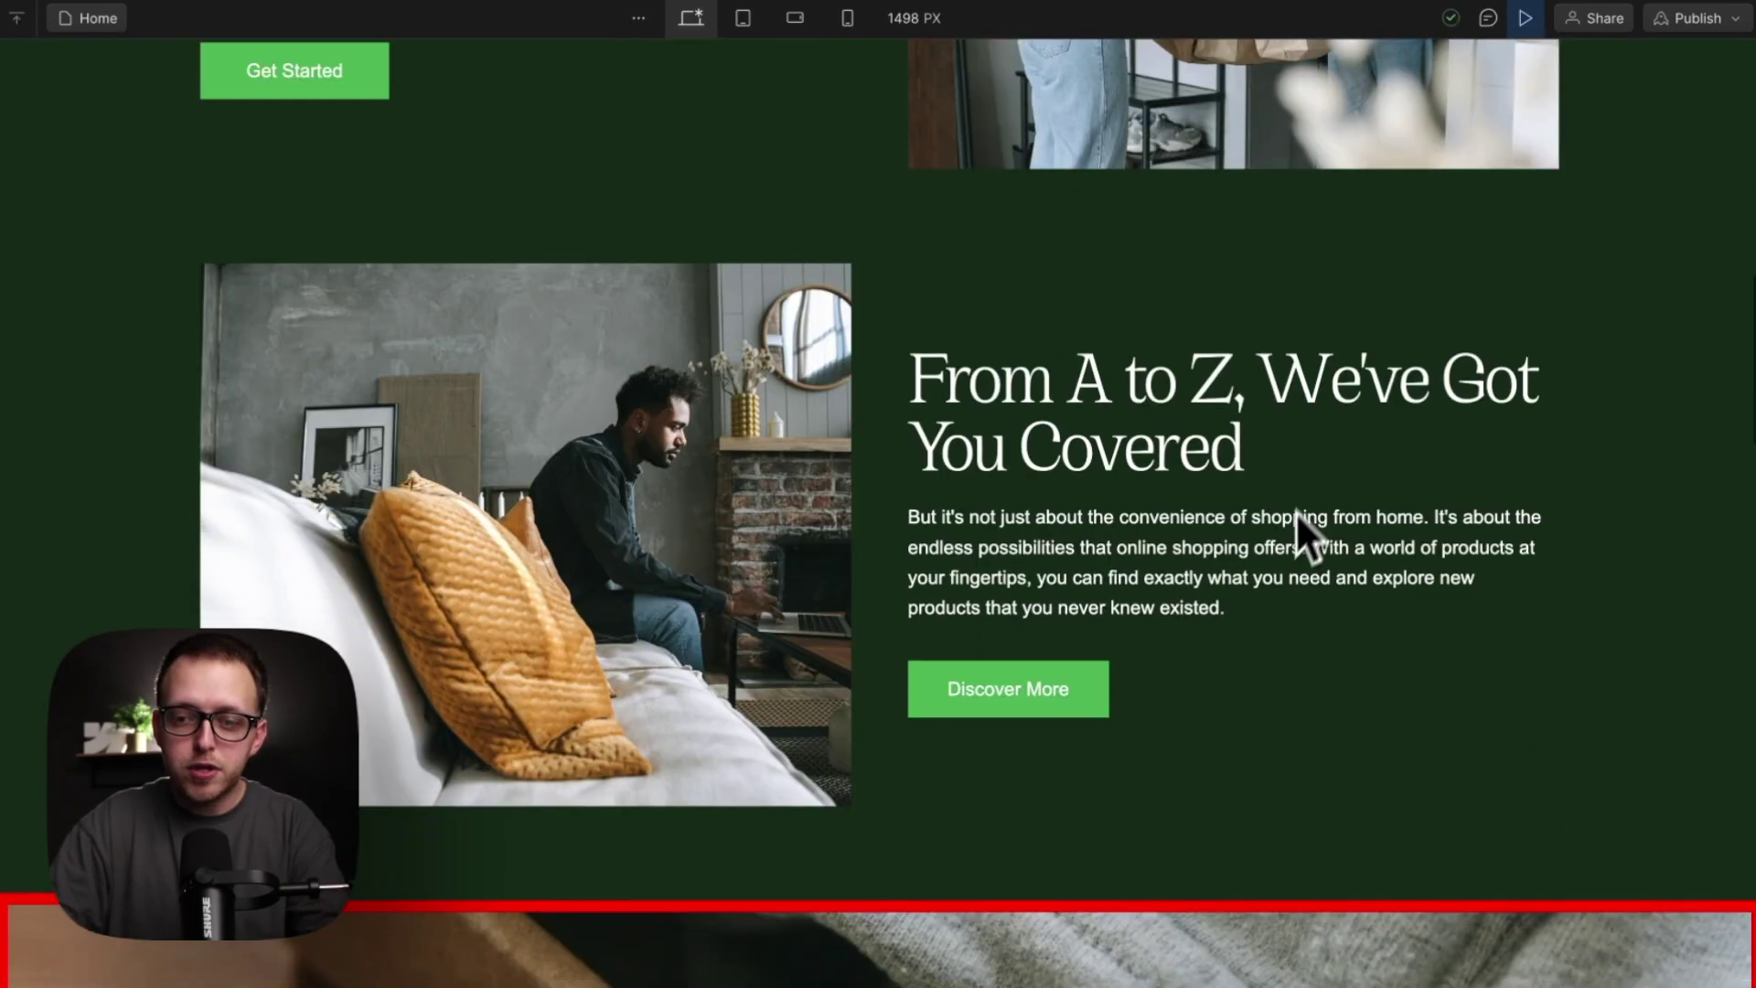
scroll(942, 755, down, 9)
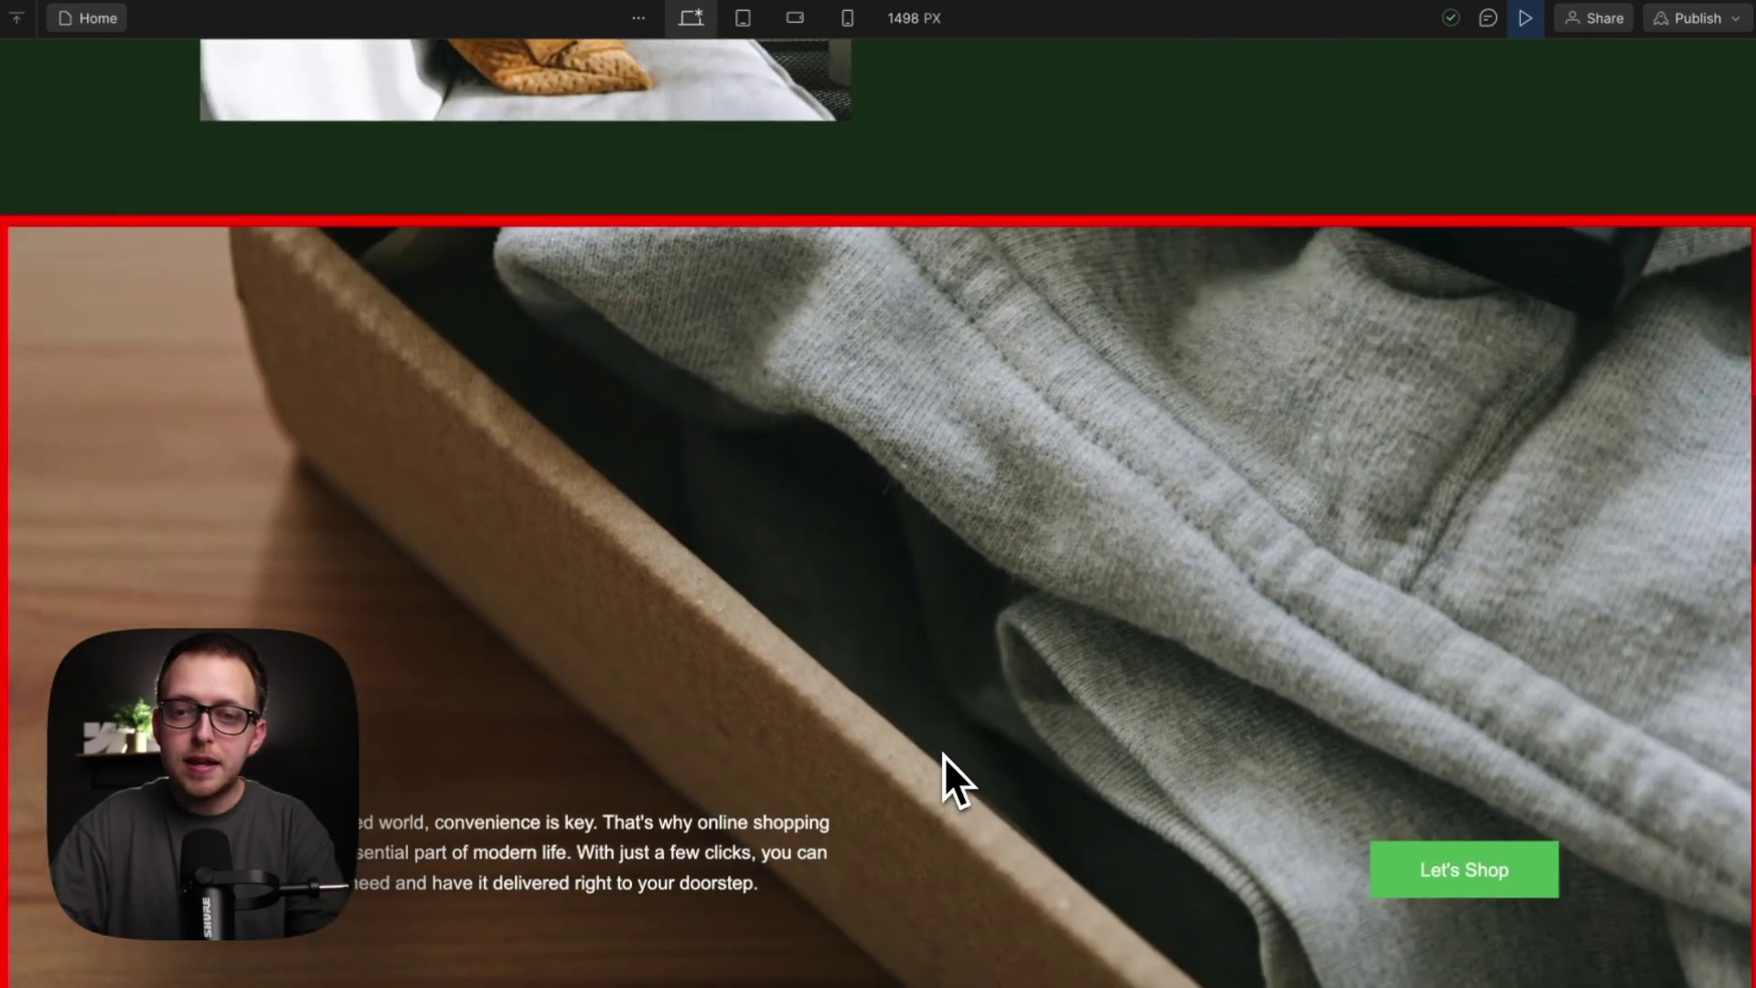
scroll(942, 755, down, 6)
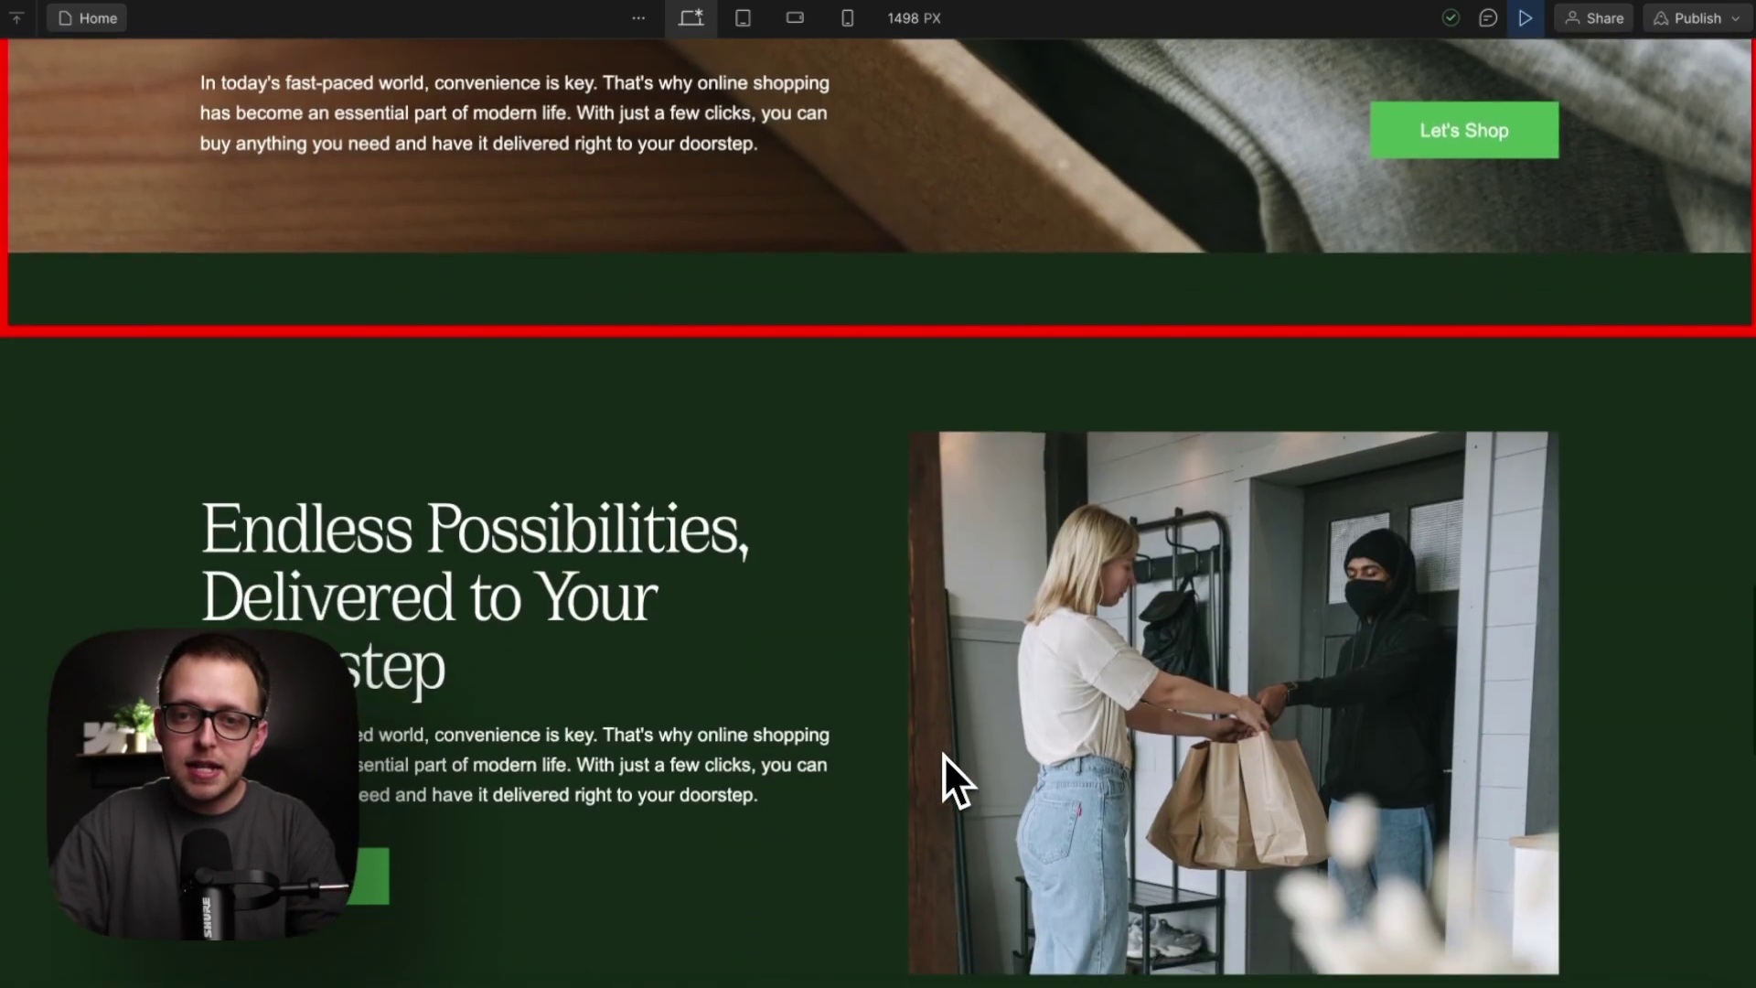
scroll(984, 370, down, 4)
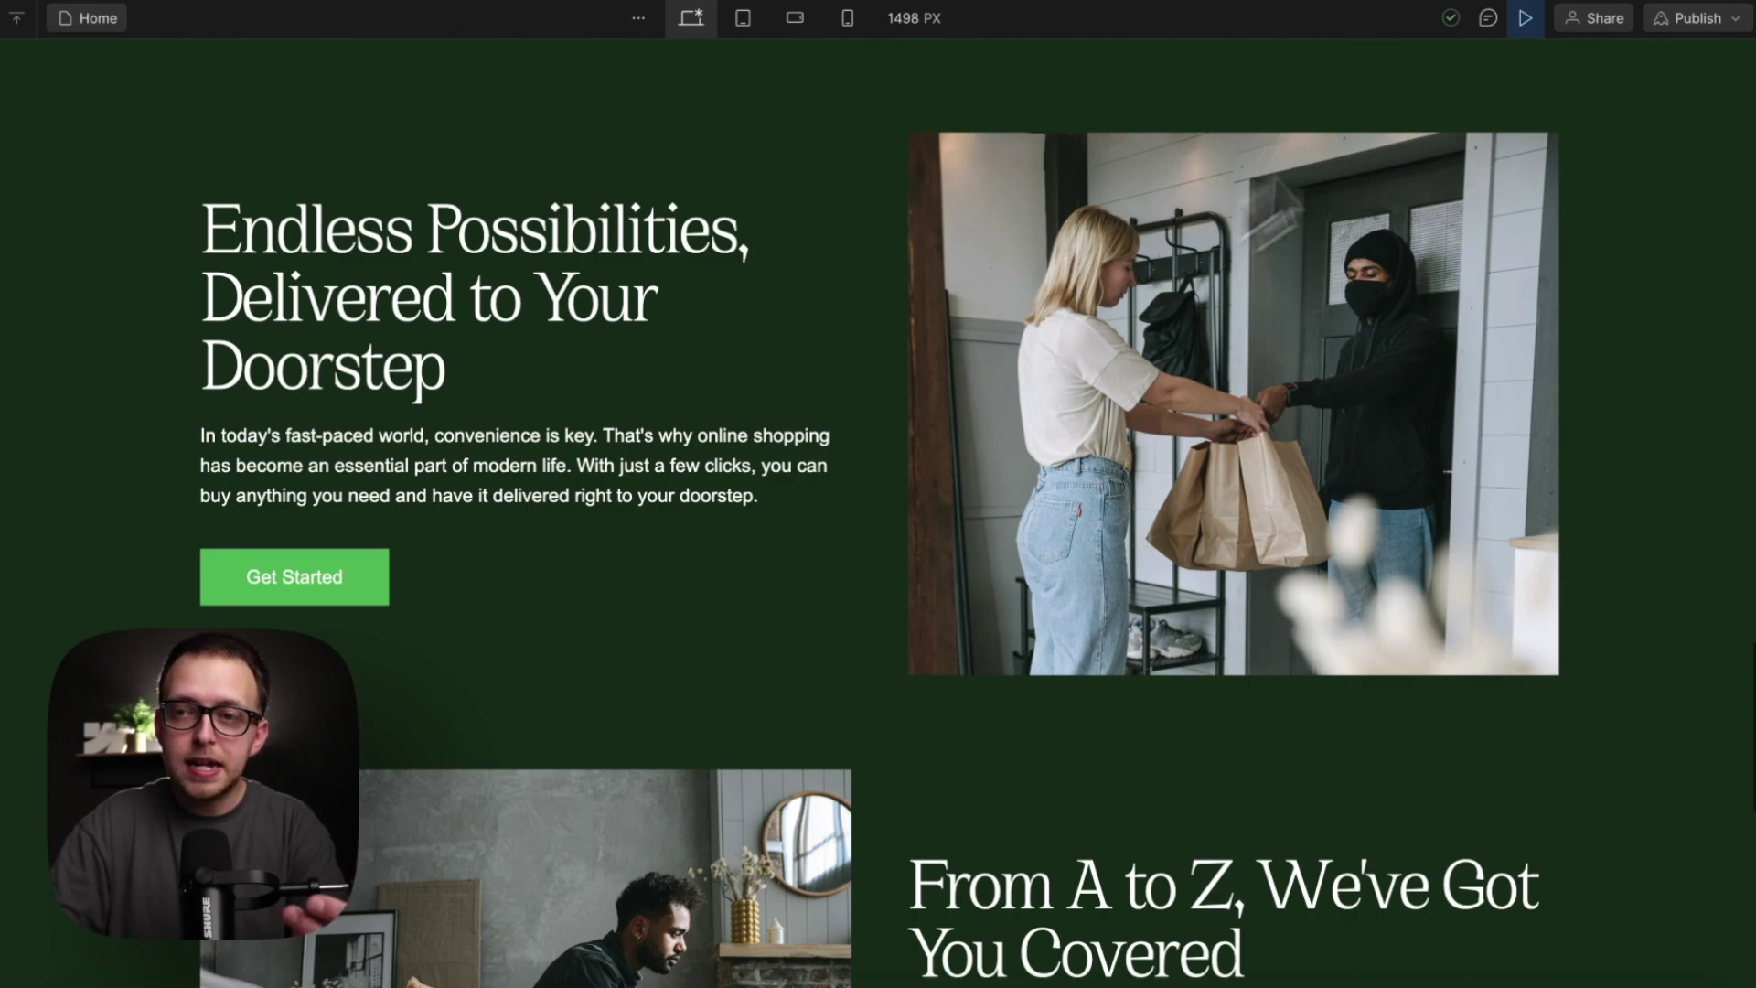
key(shift+p)
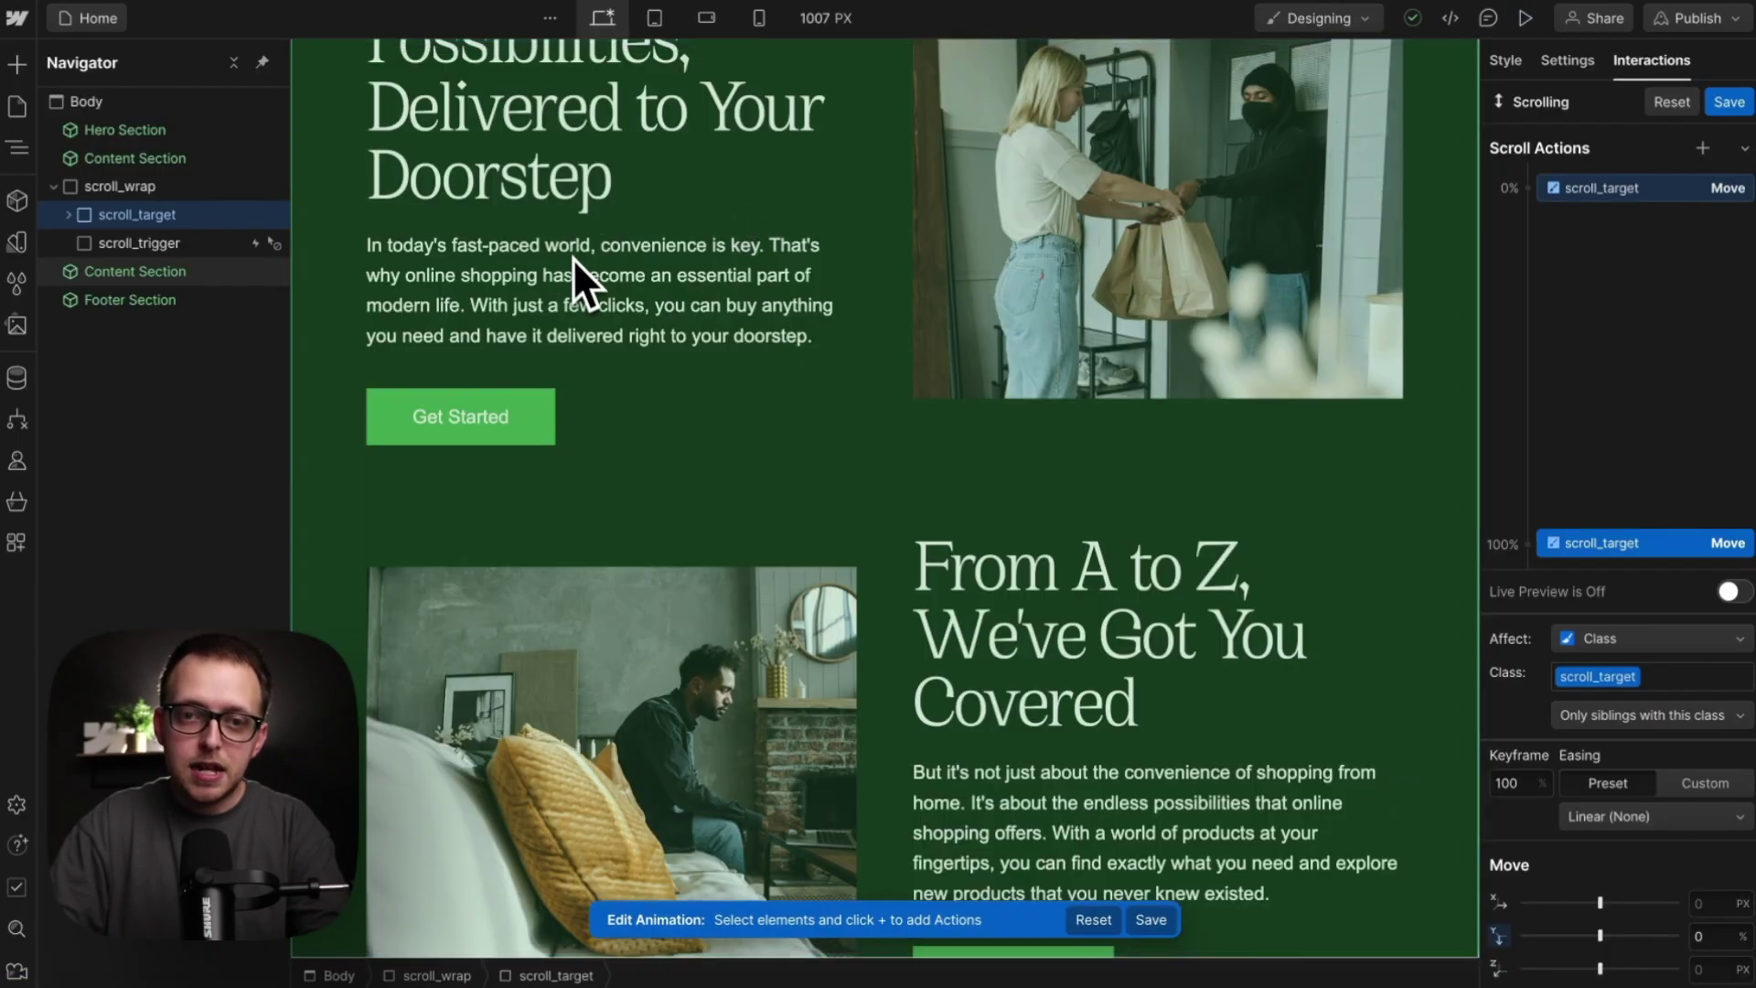
scroll(580, 274, up, 13)
scroll(574, 266, up, 8)
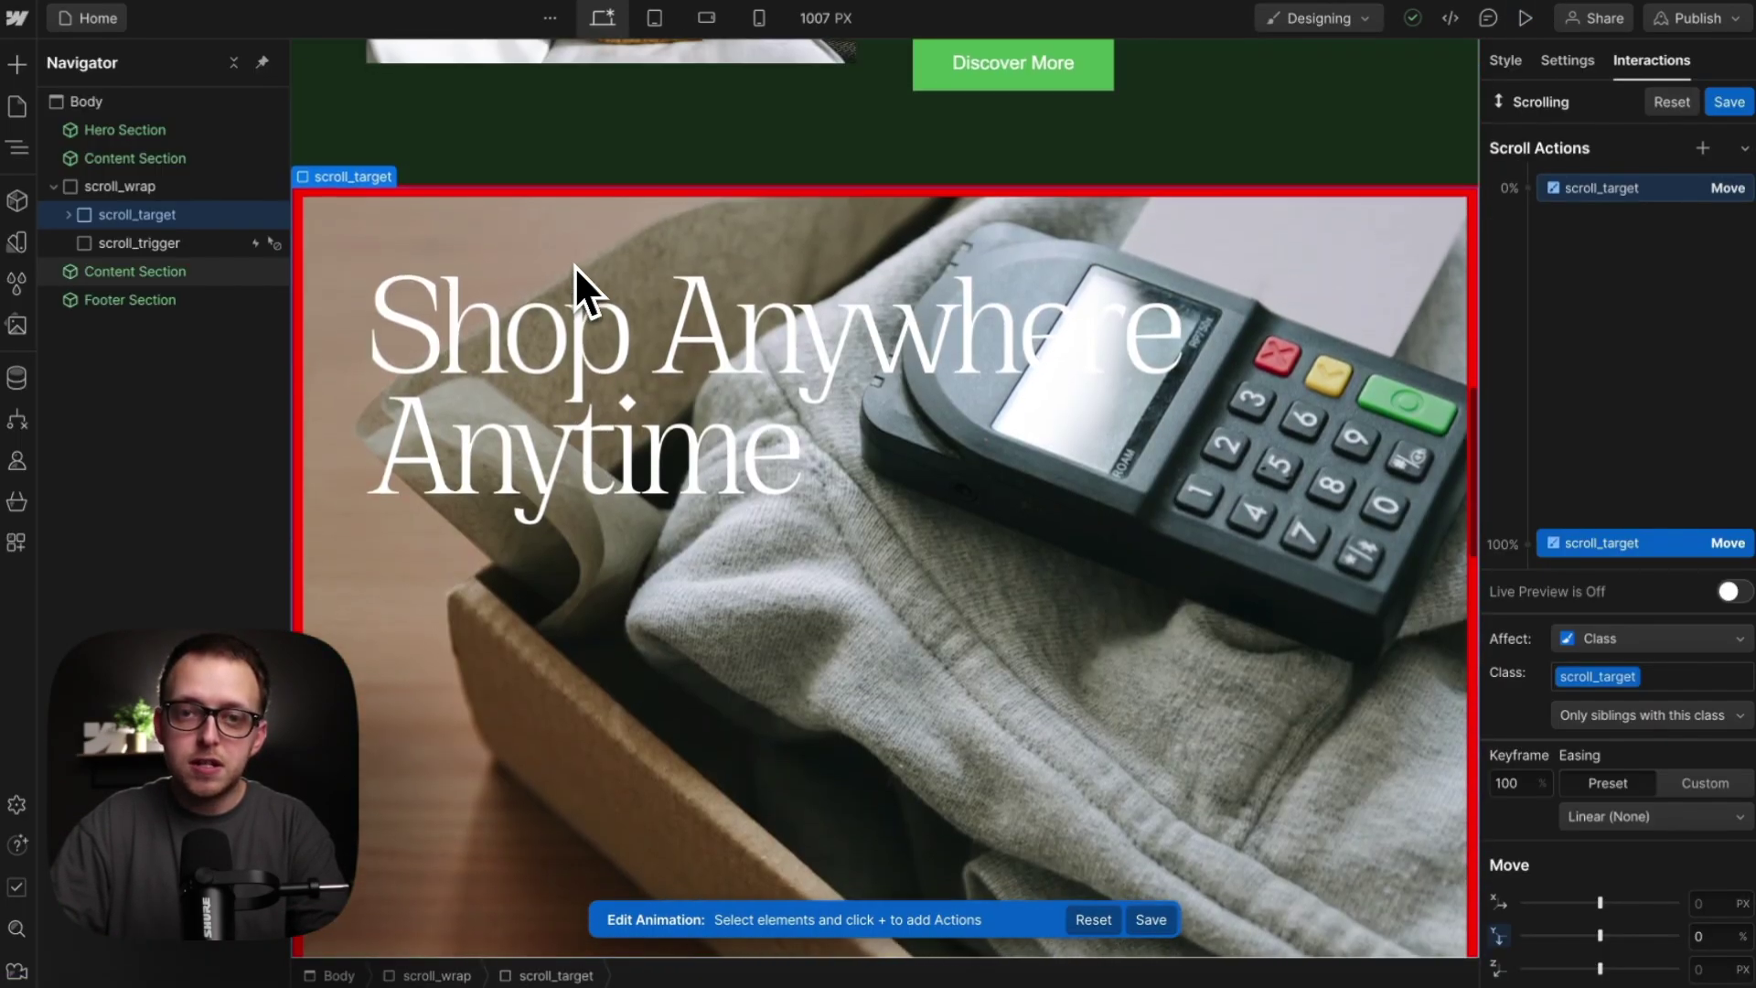
Step: Save the Scrolling animation and set its 100% boundary on scroll_trigger to when the element starts exiting
scroll(575, 266, down, 2)
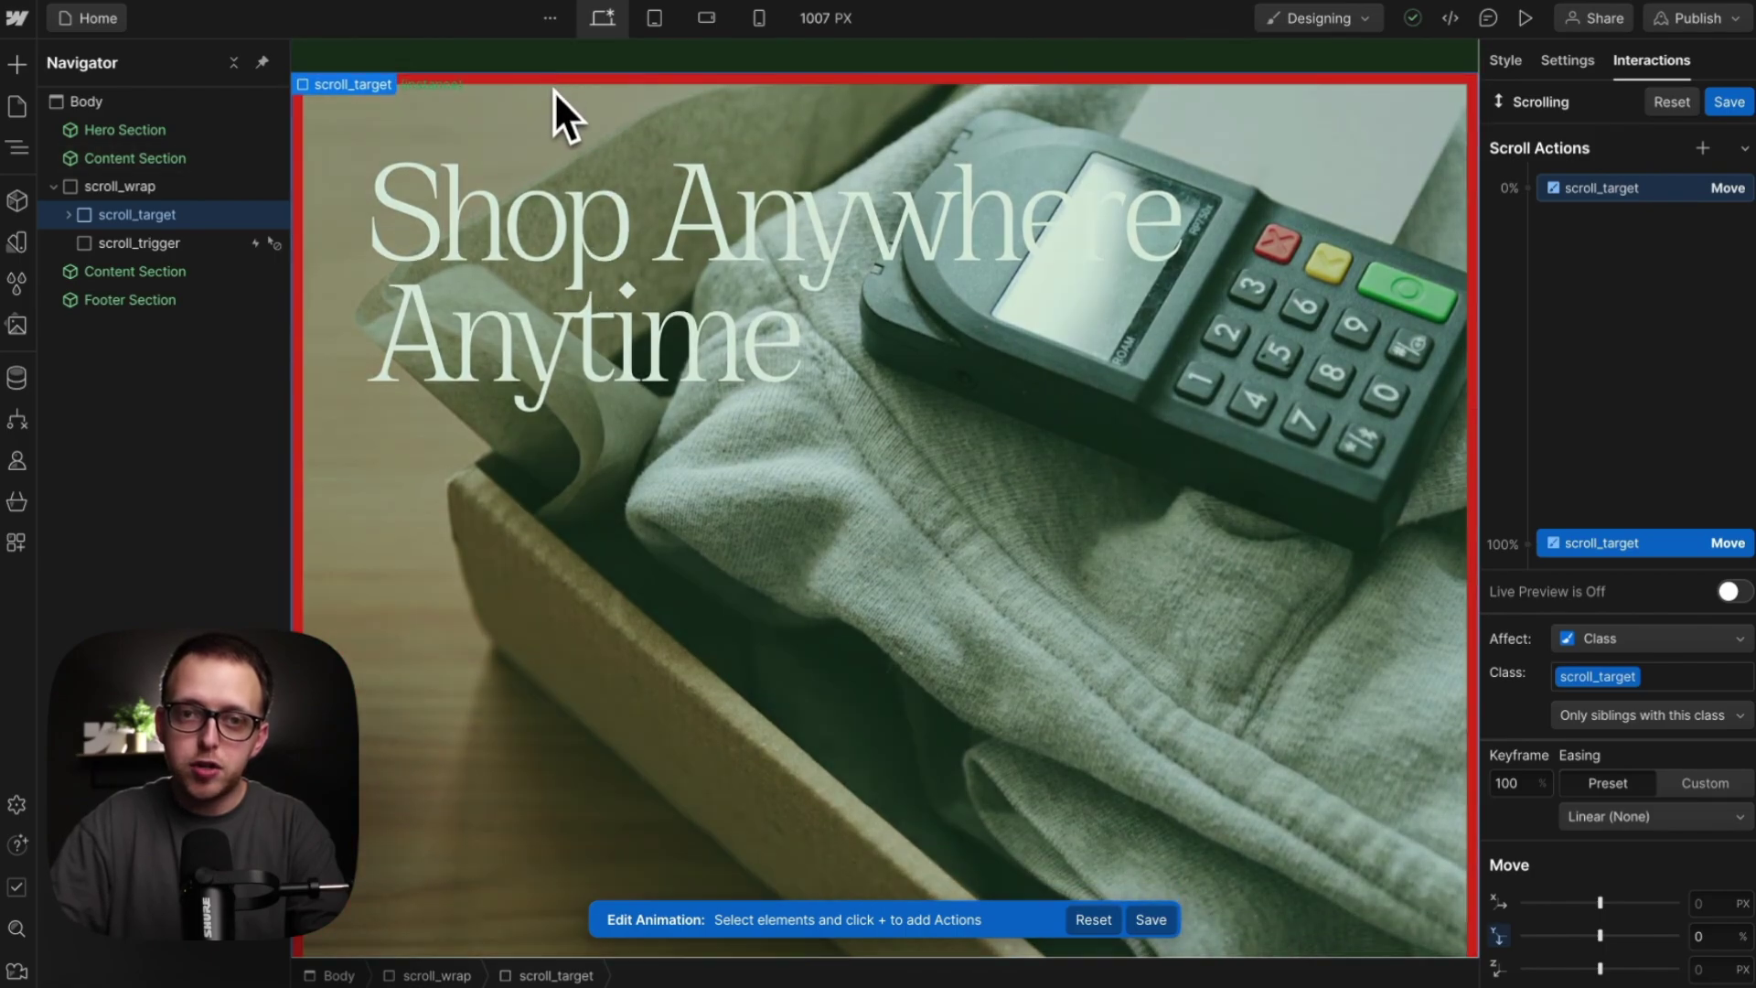
scroll(557, 101, down, 1)
scroll(557, 101, down, 1)
scroll(557, 101, up, 2)
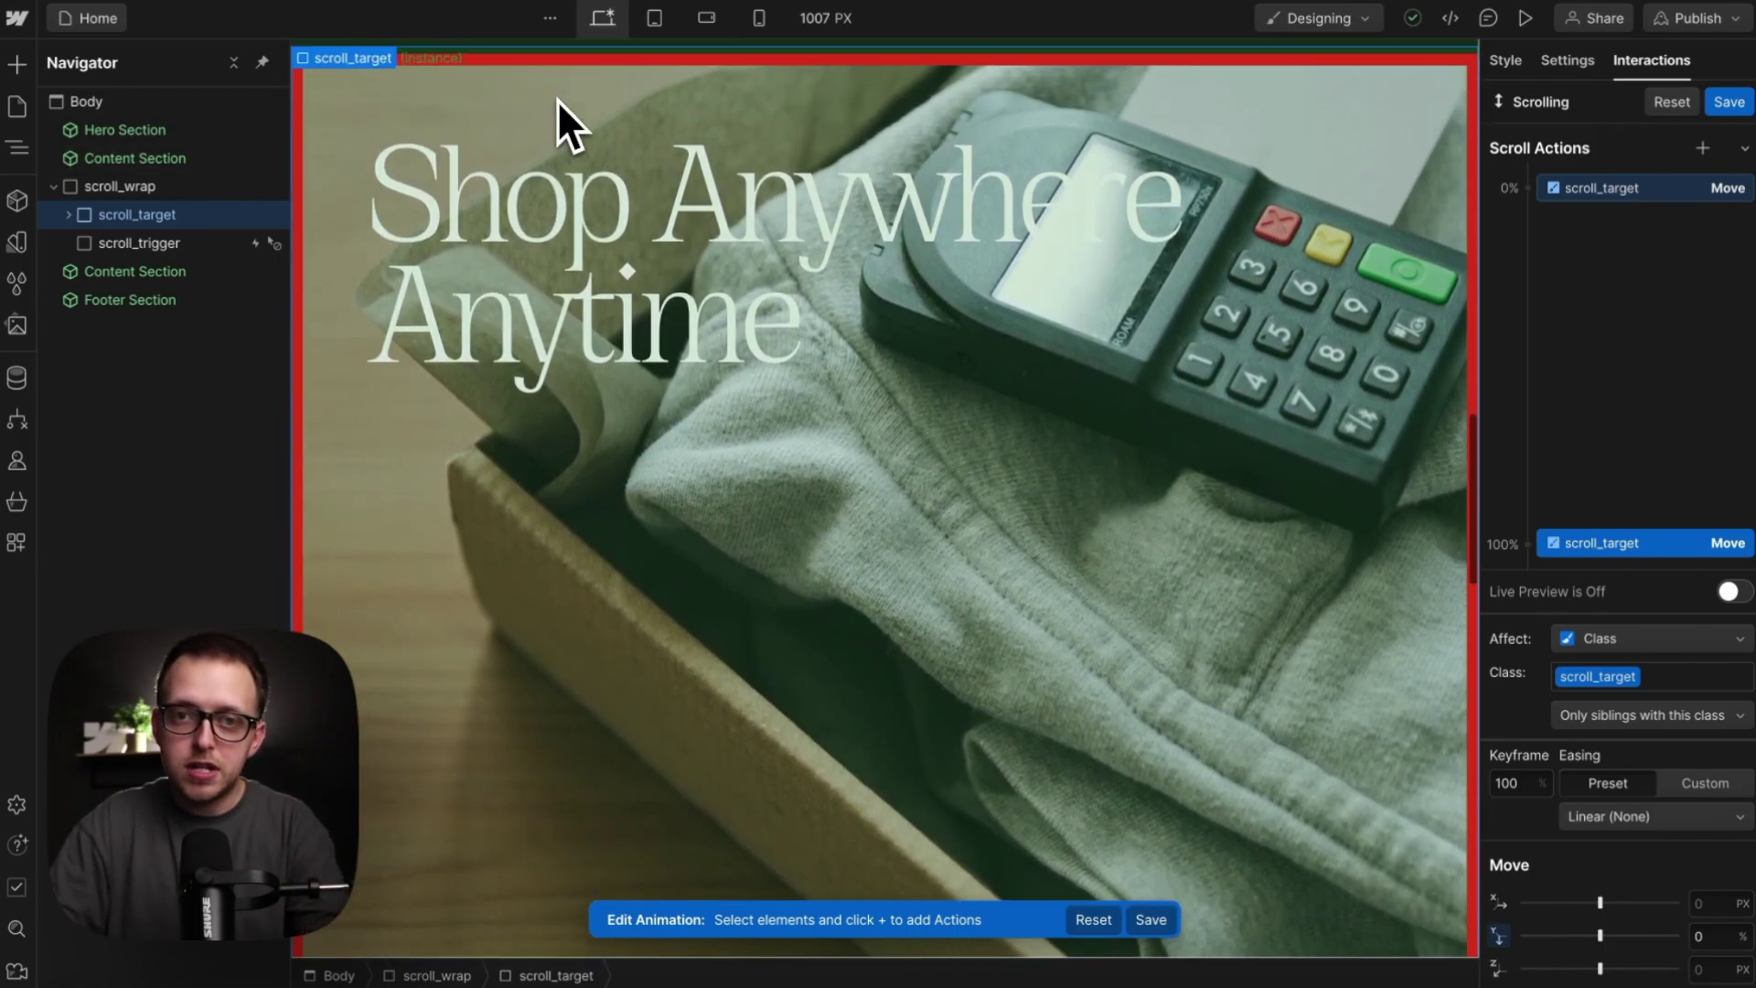
click(1747, 101)
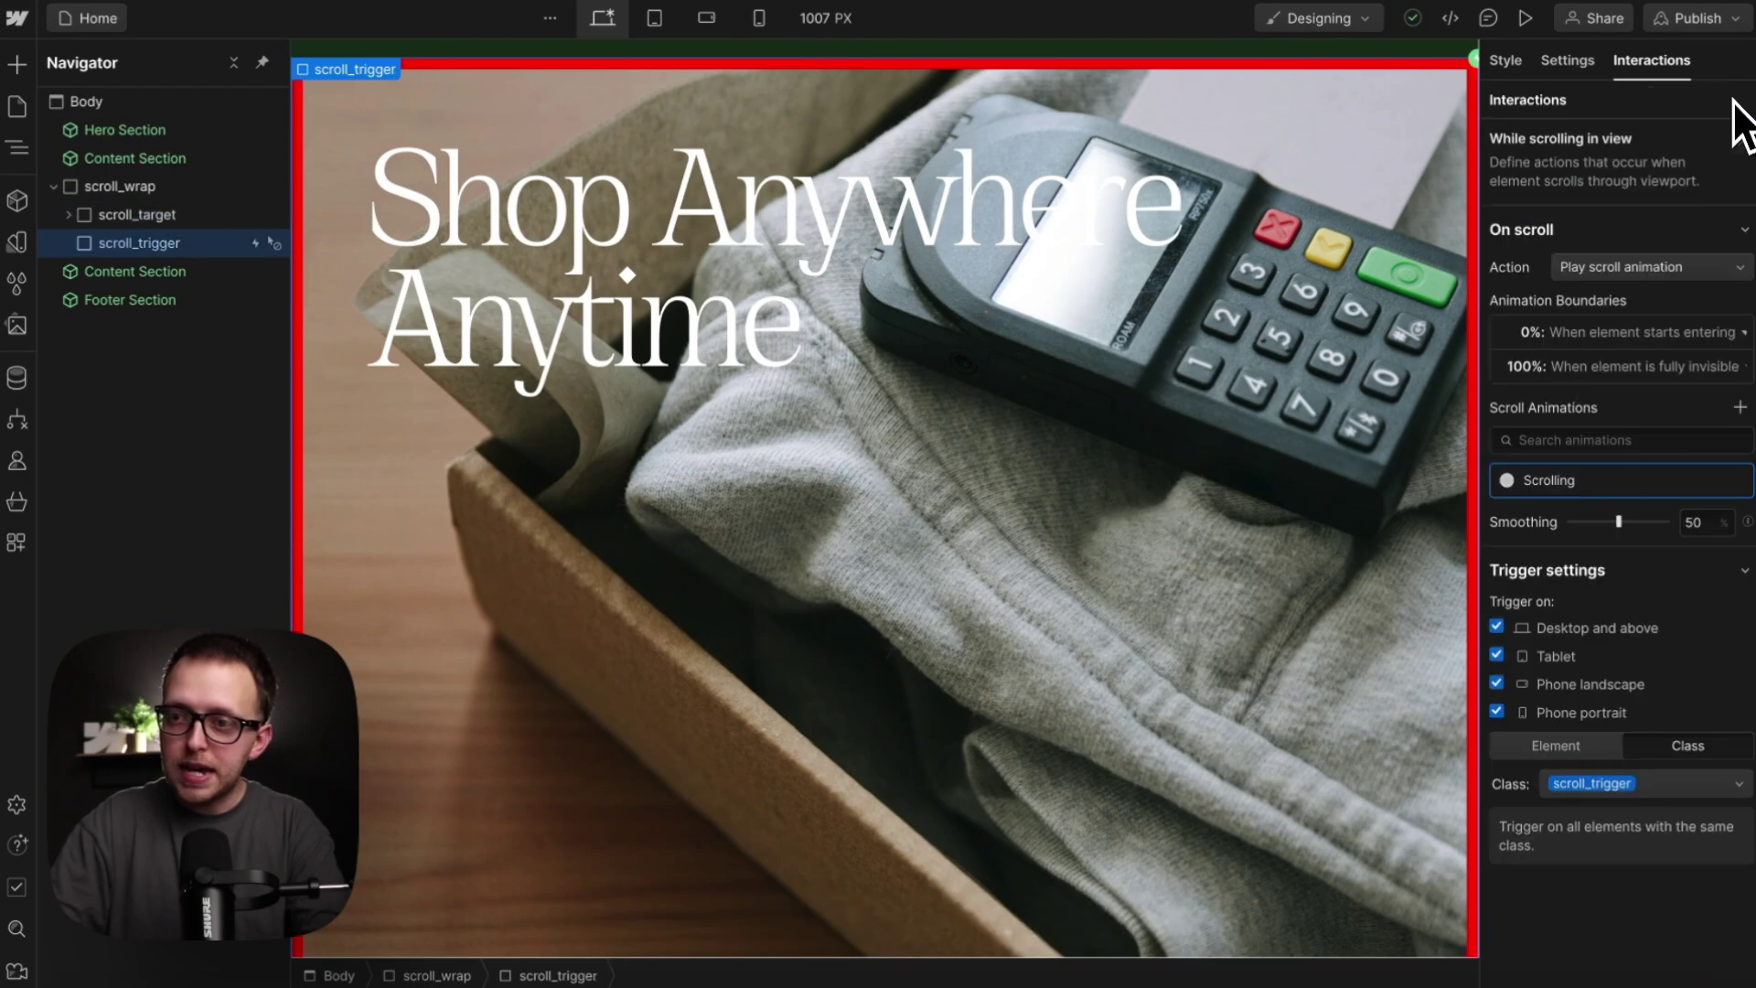
click(1633, 367)
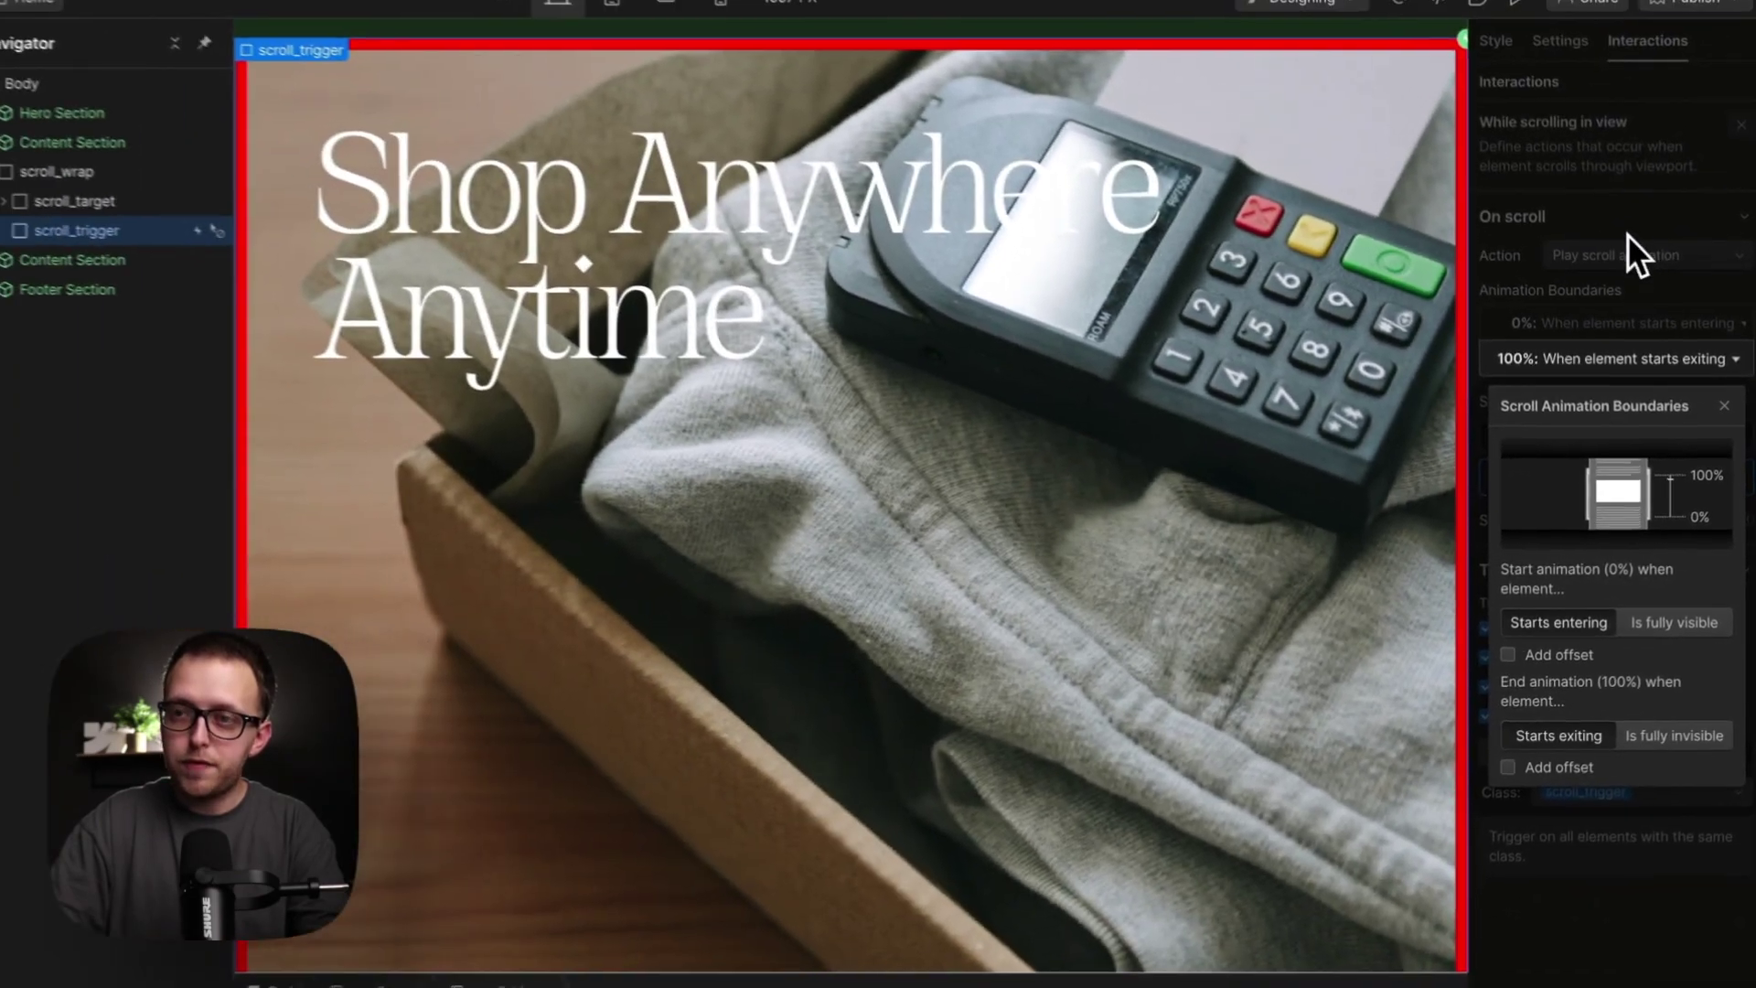
click(1627, 239)
Step: Preview the page, examine the CTA section's movement with the changed end boundary, and return to the designer
click(1524, 18)
scroll(1178, 222, down, 4)
scroll(1179, 222, down, 8)
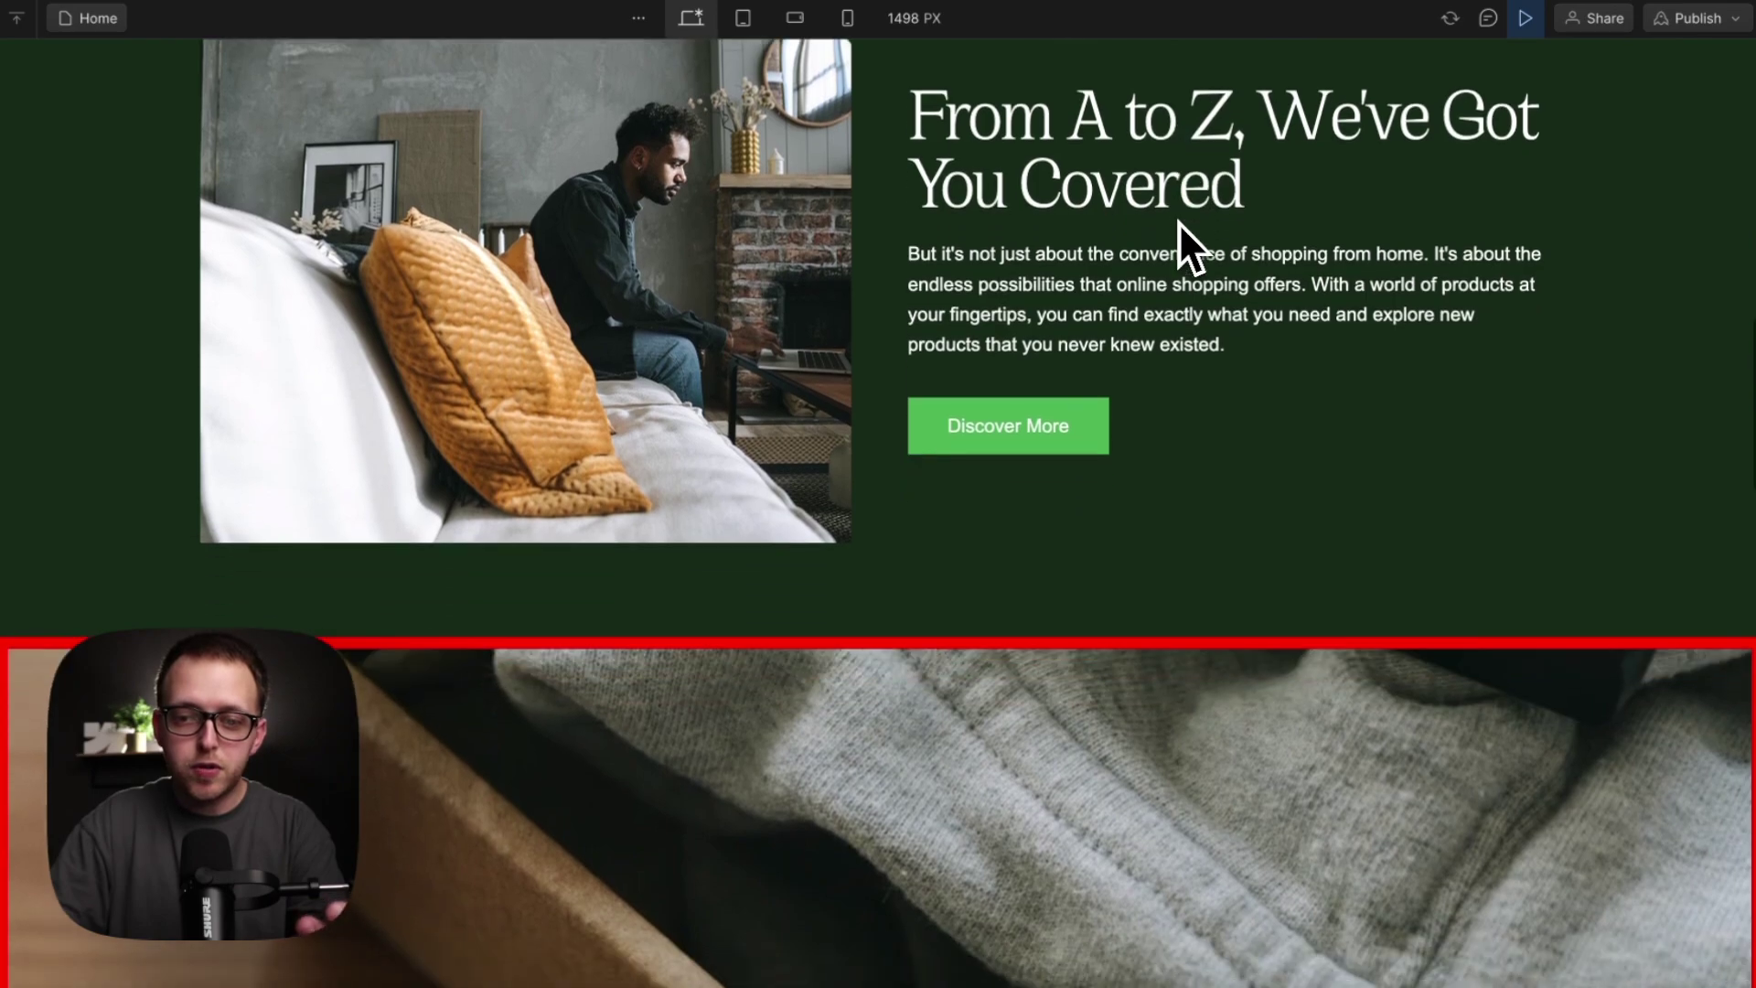
scroll(1178, 222, down, 2)
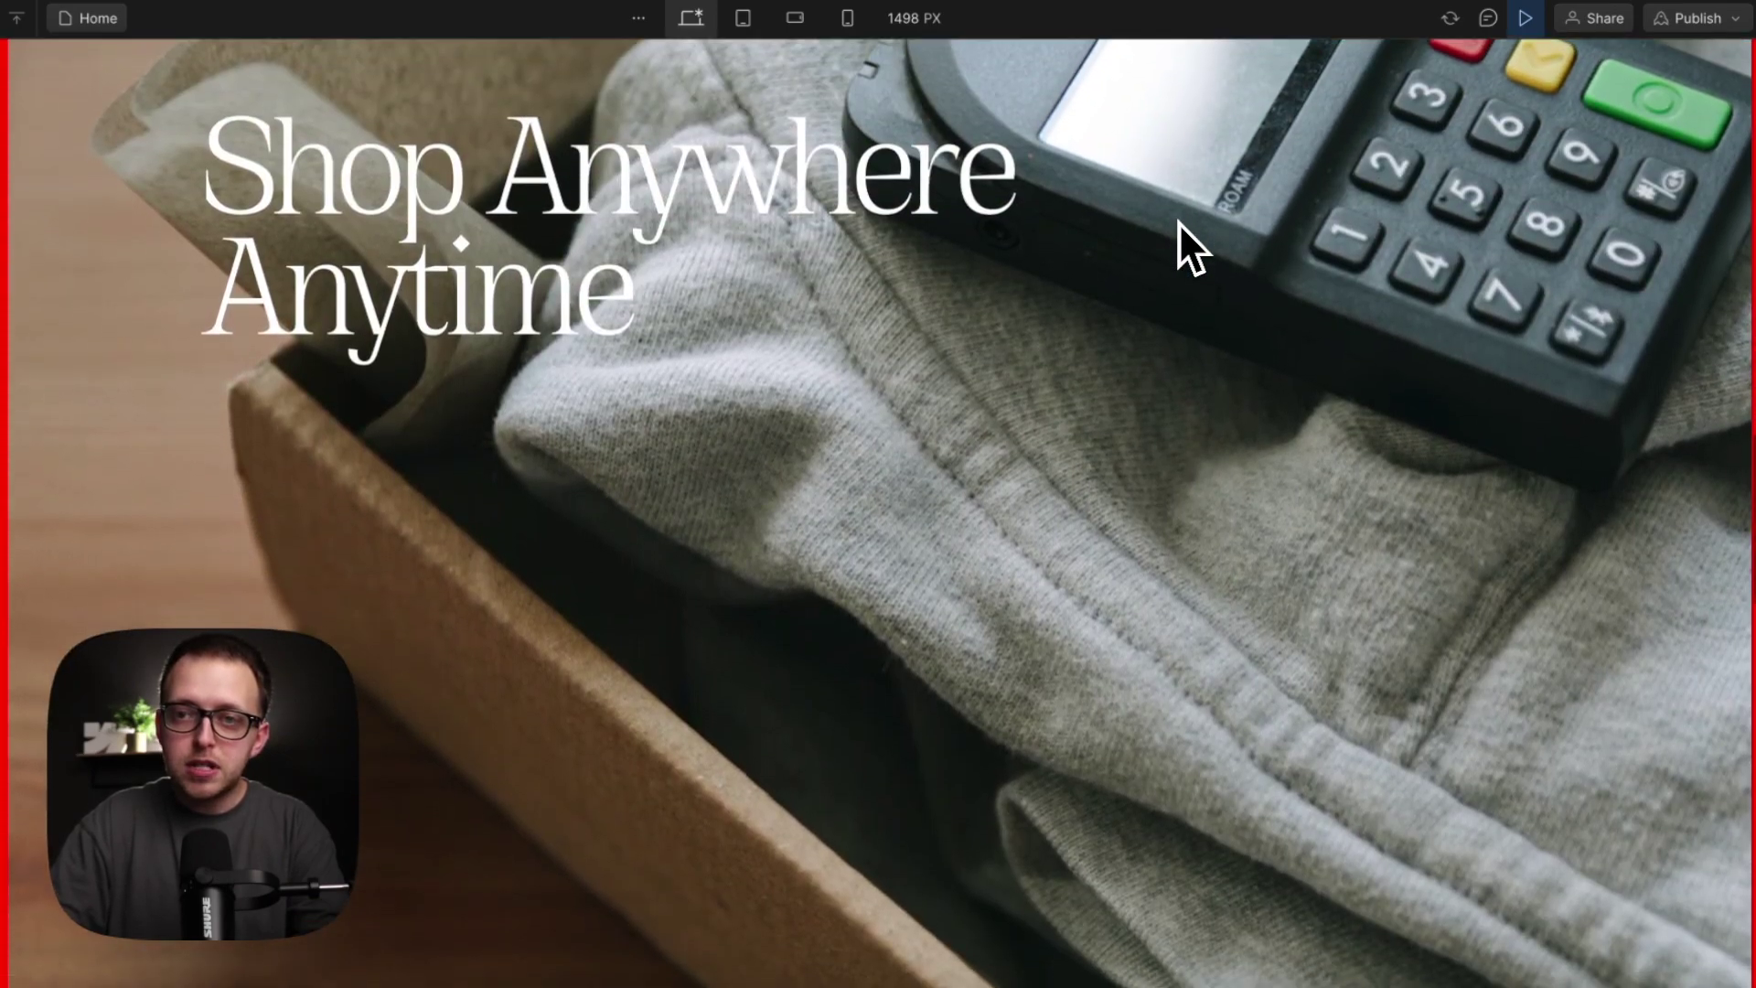
scroll(1178, 222, down, 3)
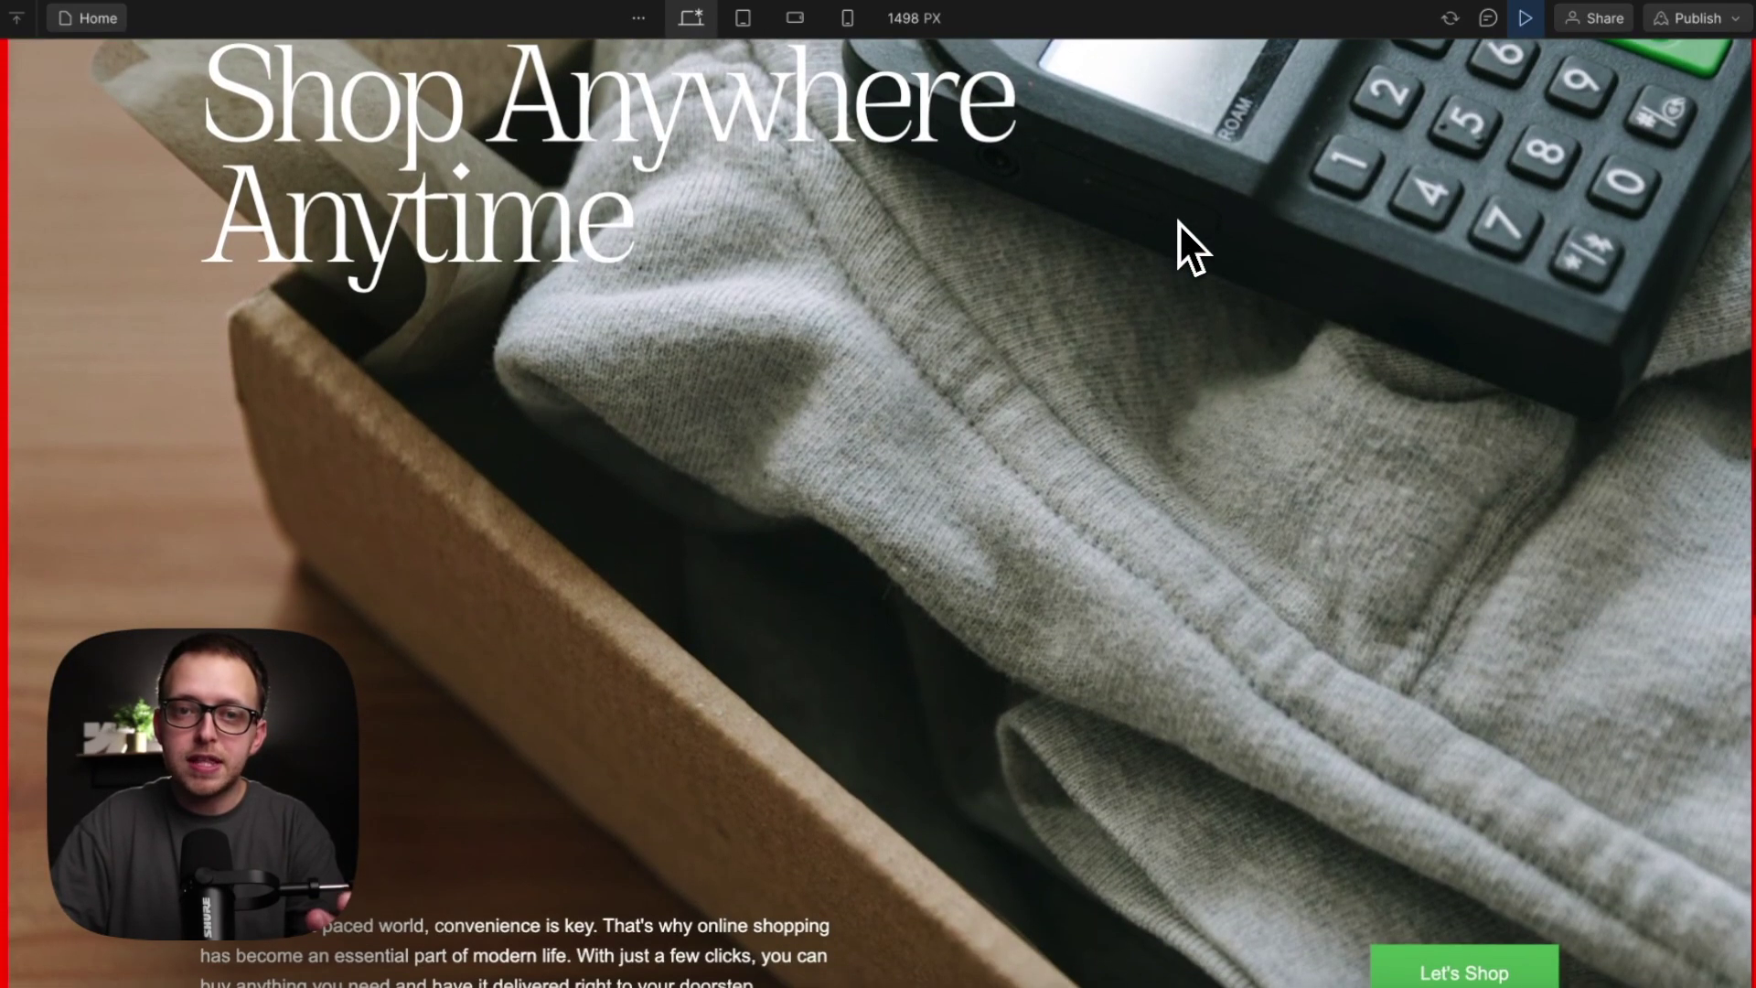
scroll(659, 725, down, 3)
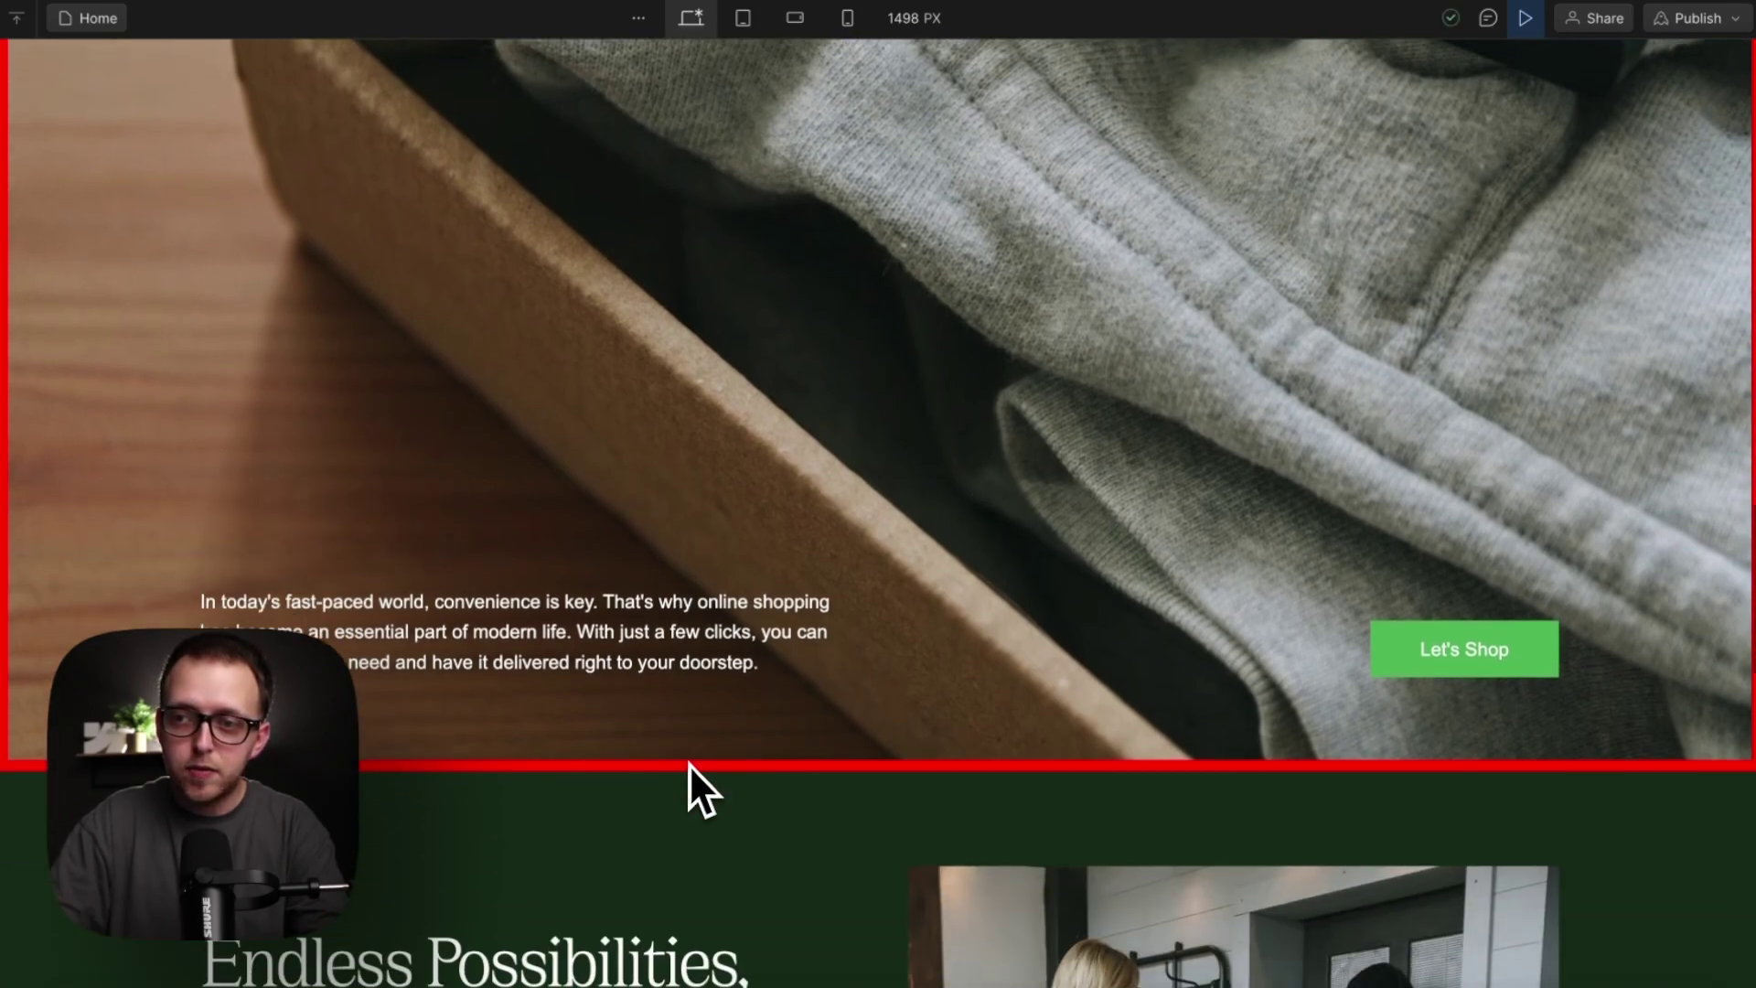
click(1525, 18)
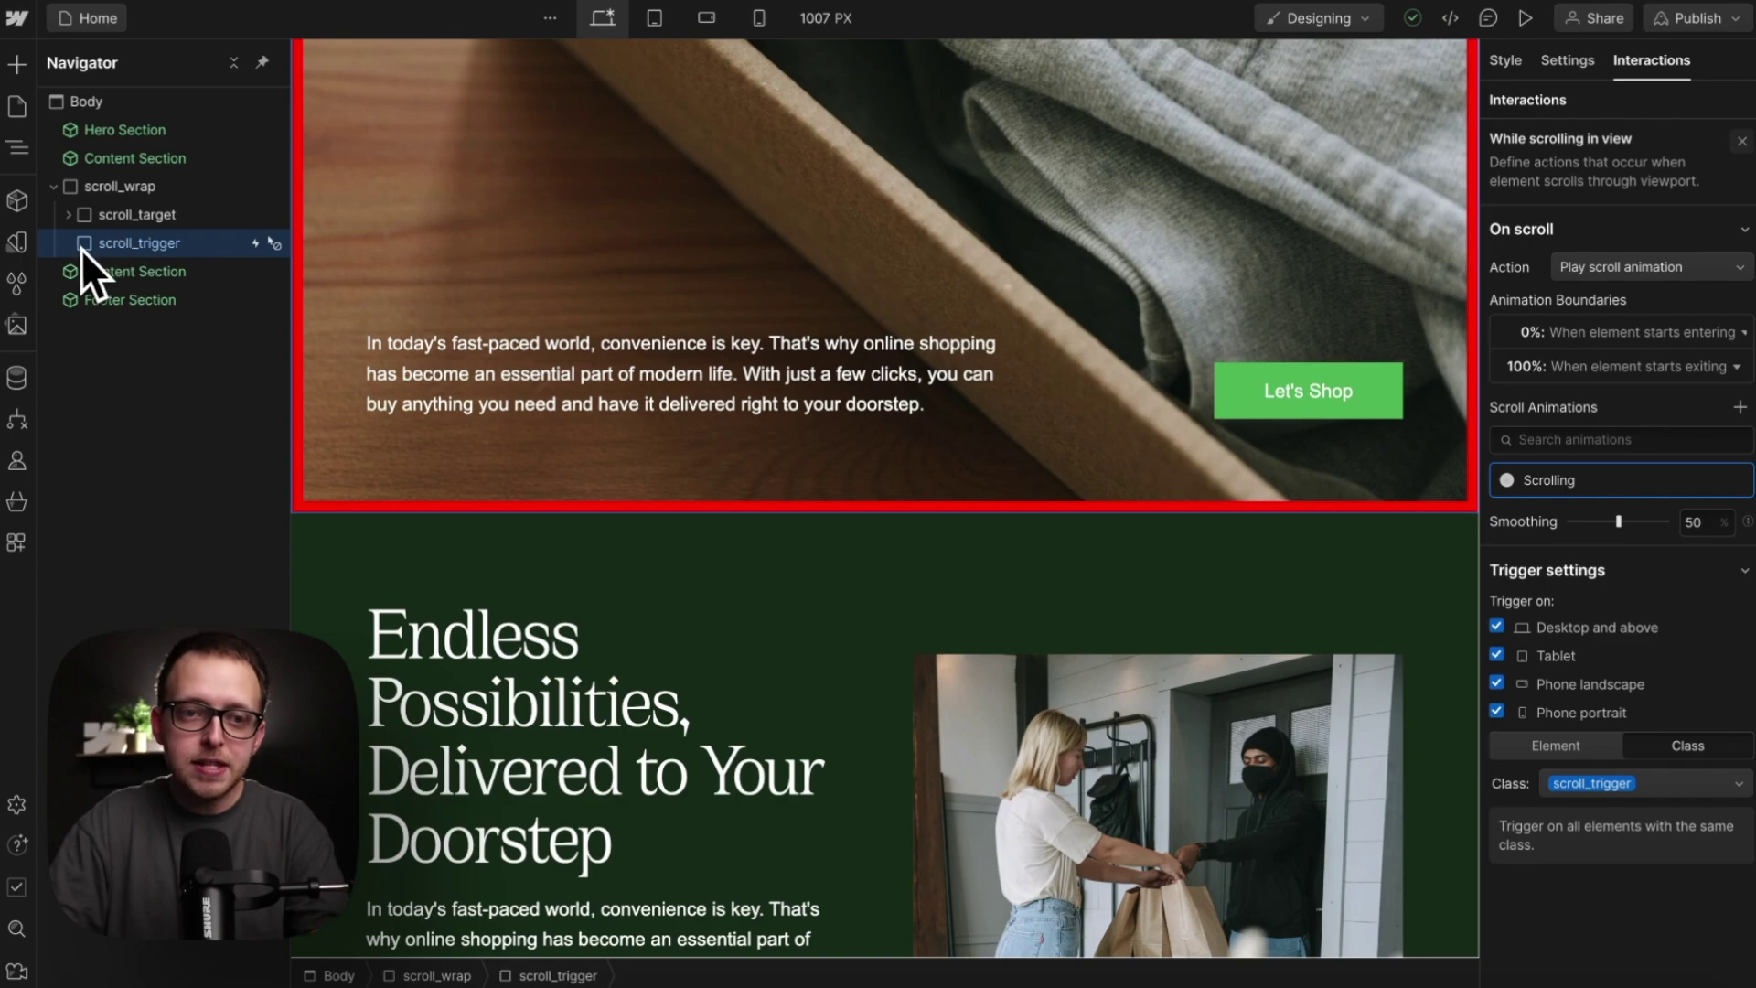
Step: Edit the CTA Section component inside scroll_target and set the minimum height of cta_section to 70 VH
click(68, 214)
double_click(181, 247)
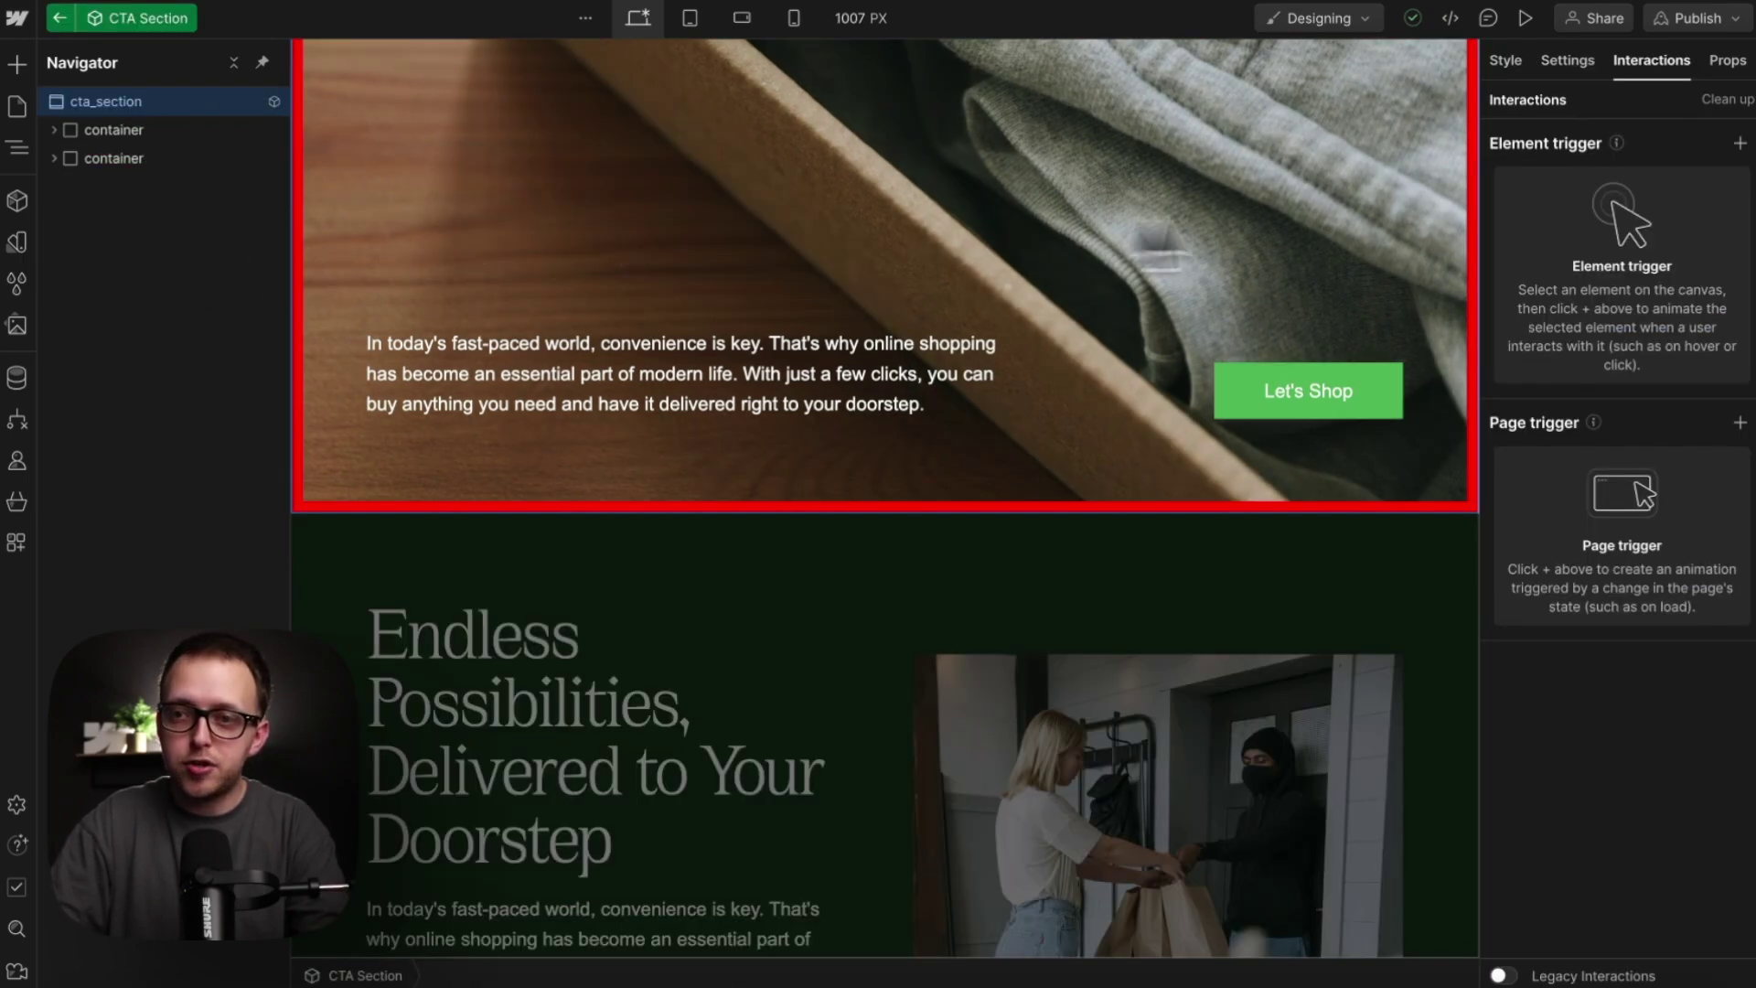
click(1510, 59)
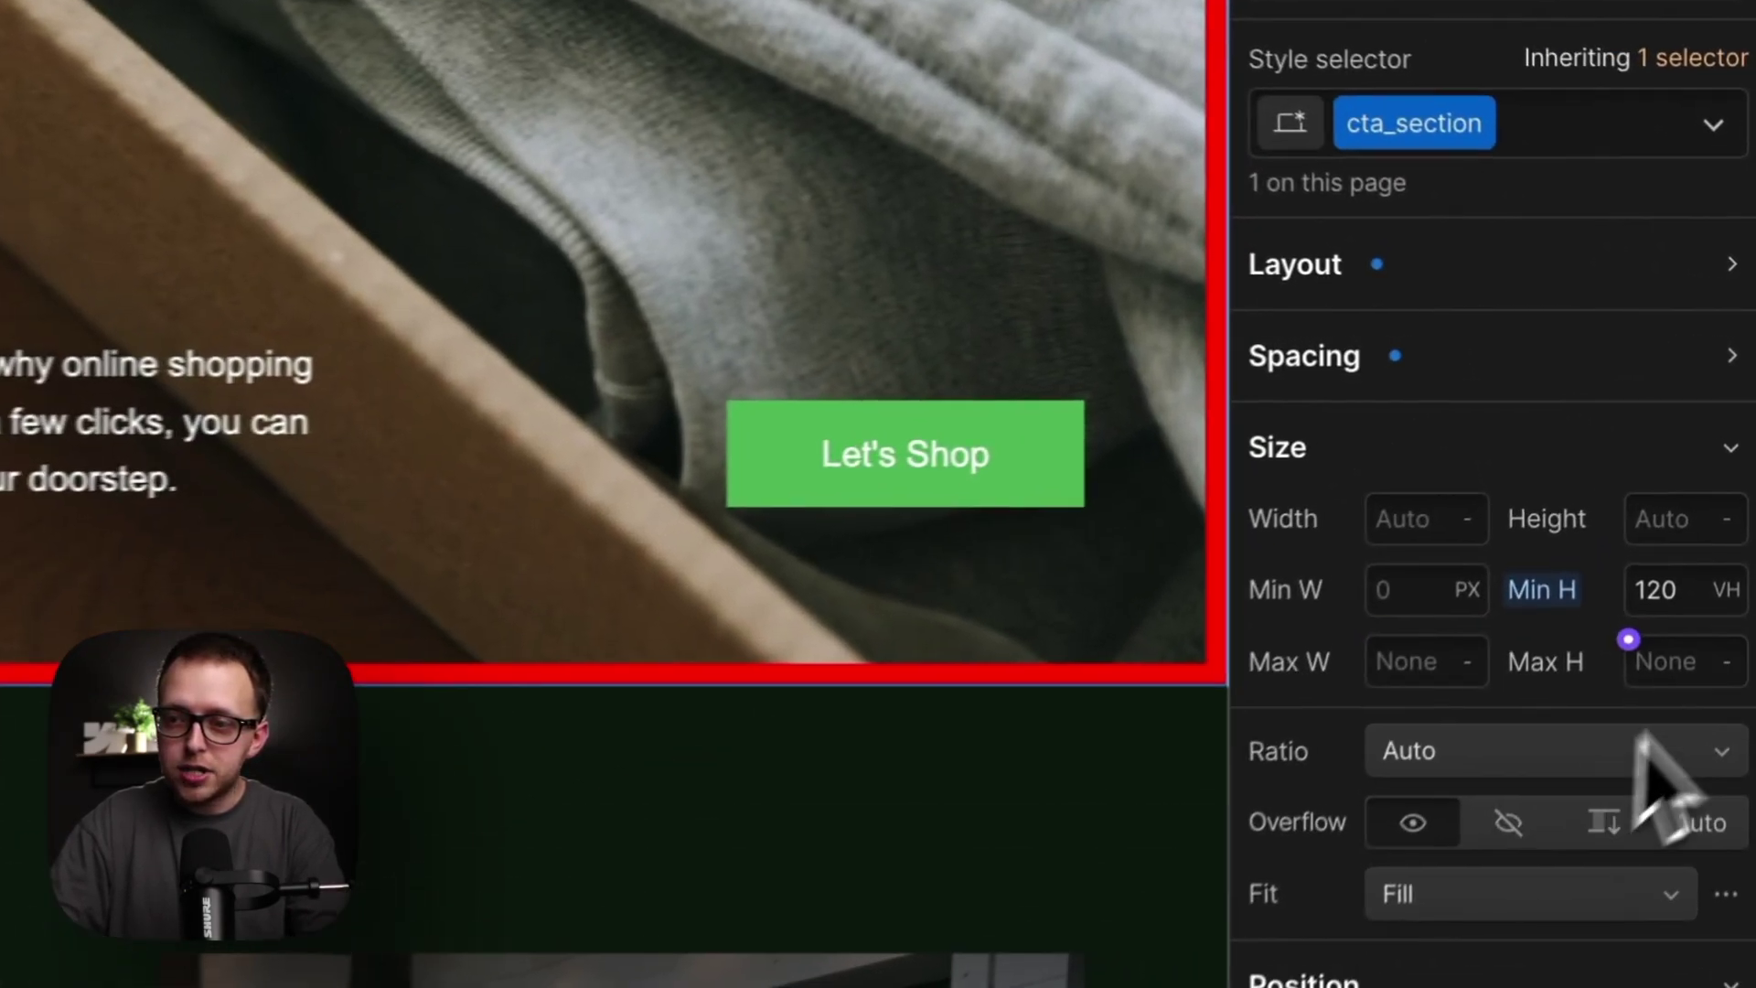
click(1723, 469)
text(80)
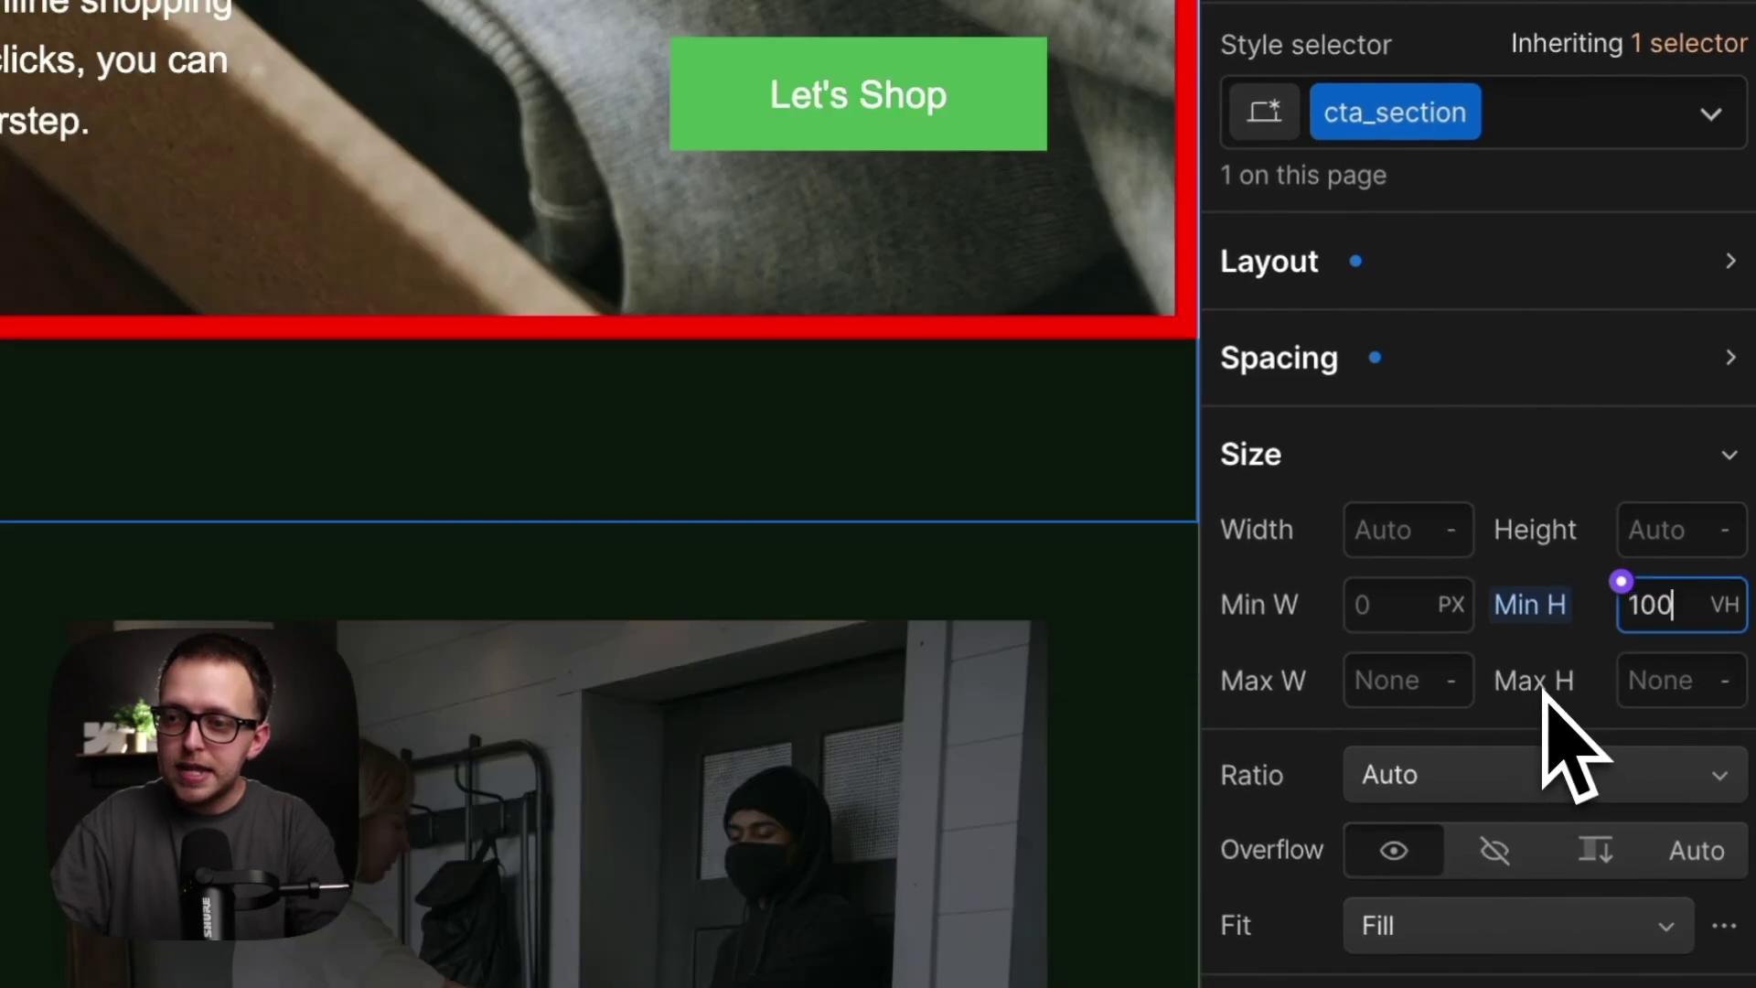
key(BackSpace)
key(BackSpace)
text(70)
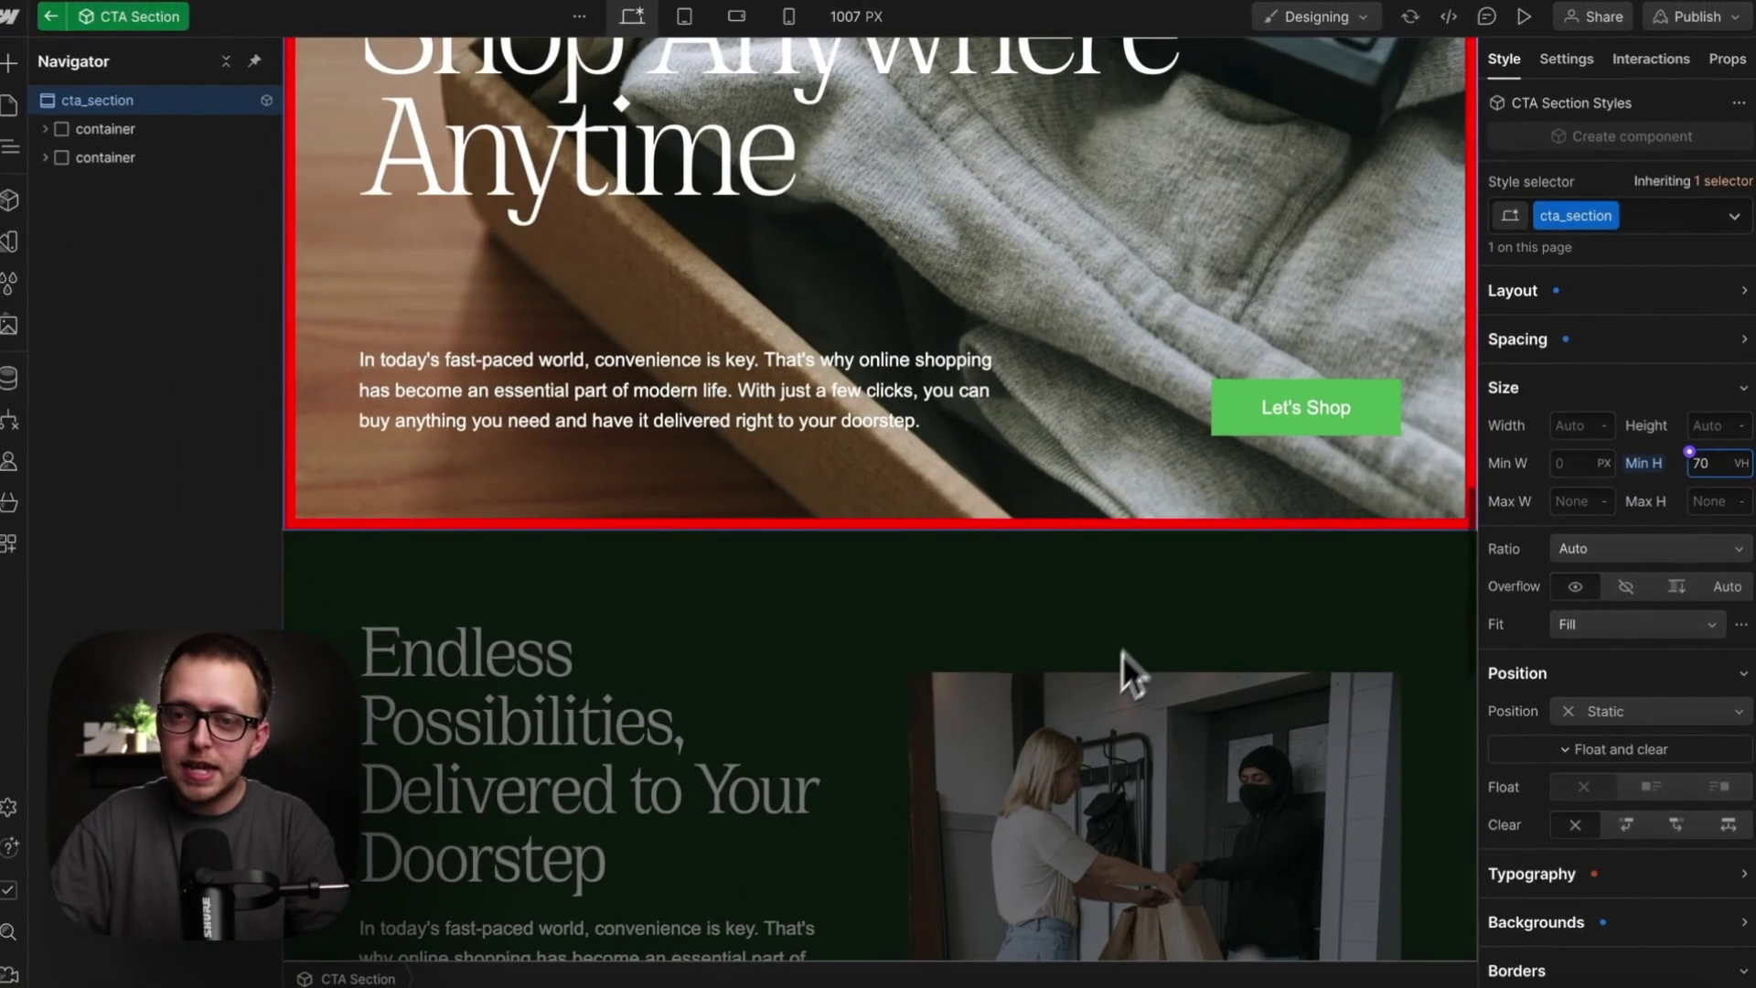
click(1122, 652)
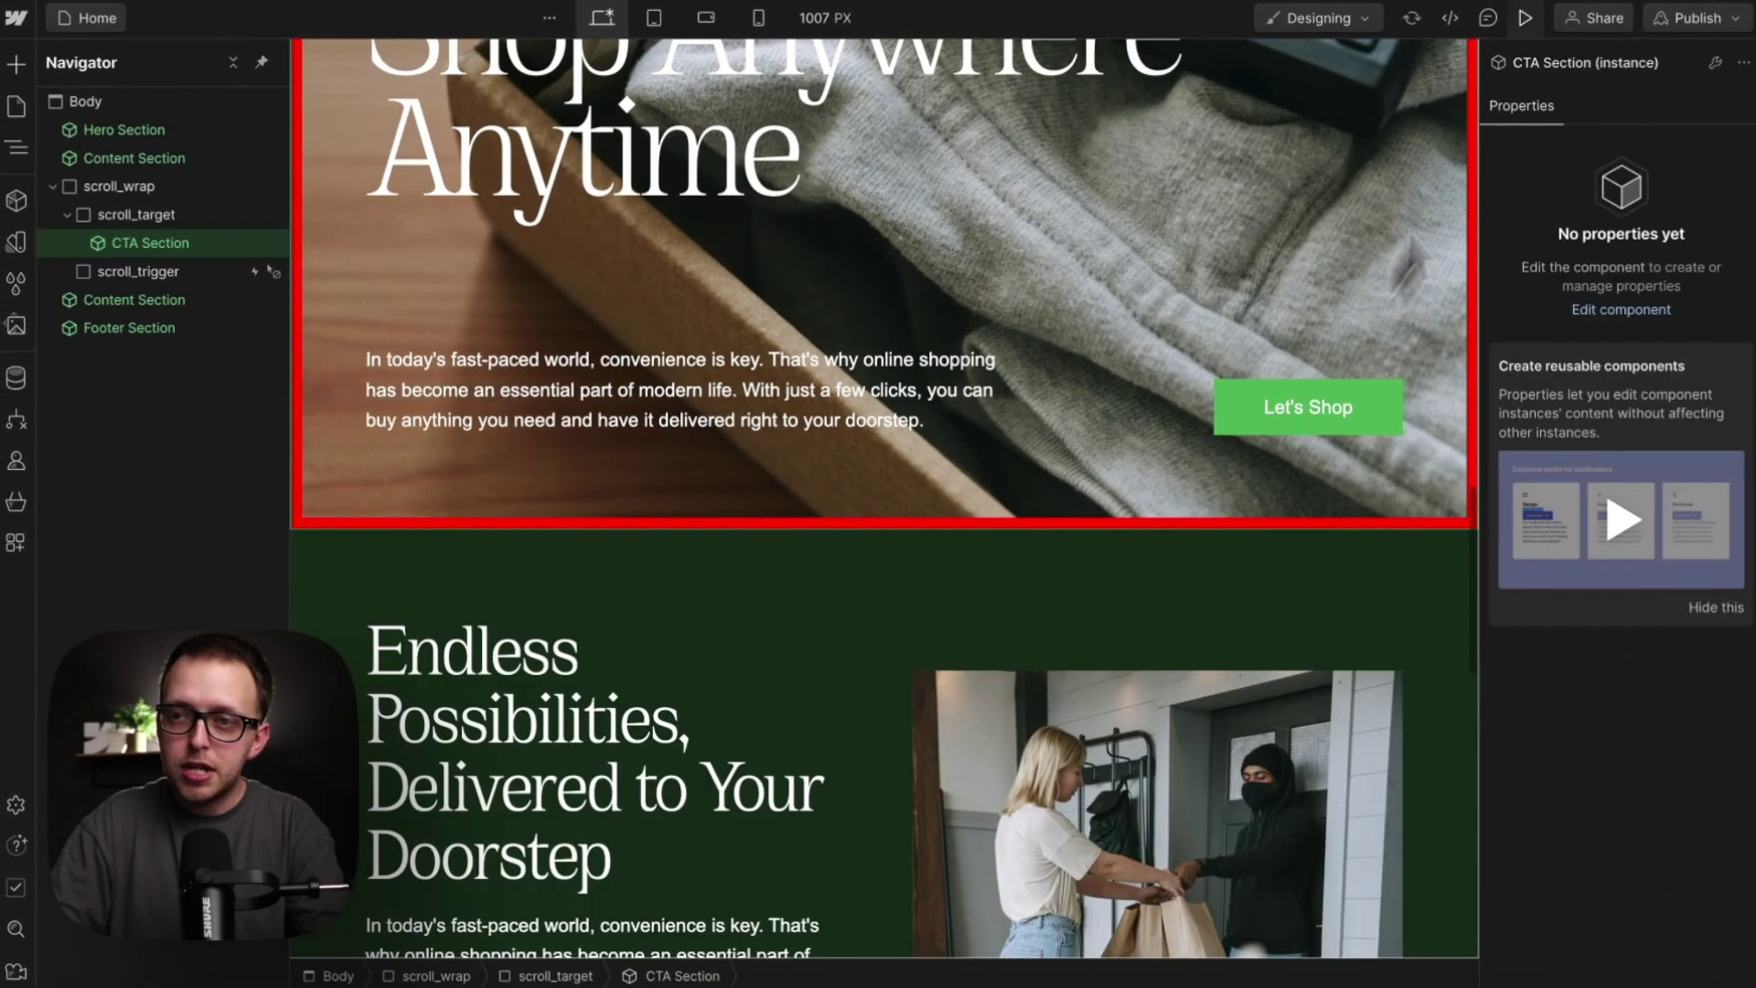
Step: Preview the page, scroll back and forth over the shortened CTA section to examine its reveal timing, and return to the designer
click(1520, 24)
scroll(999, 447, down, 10)
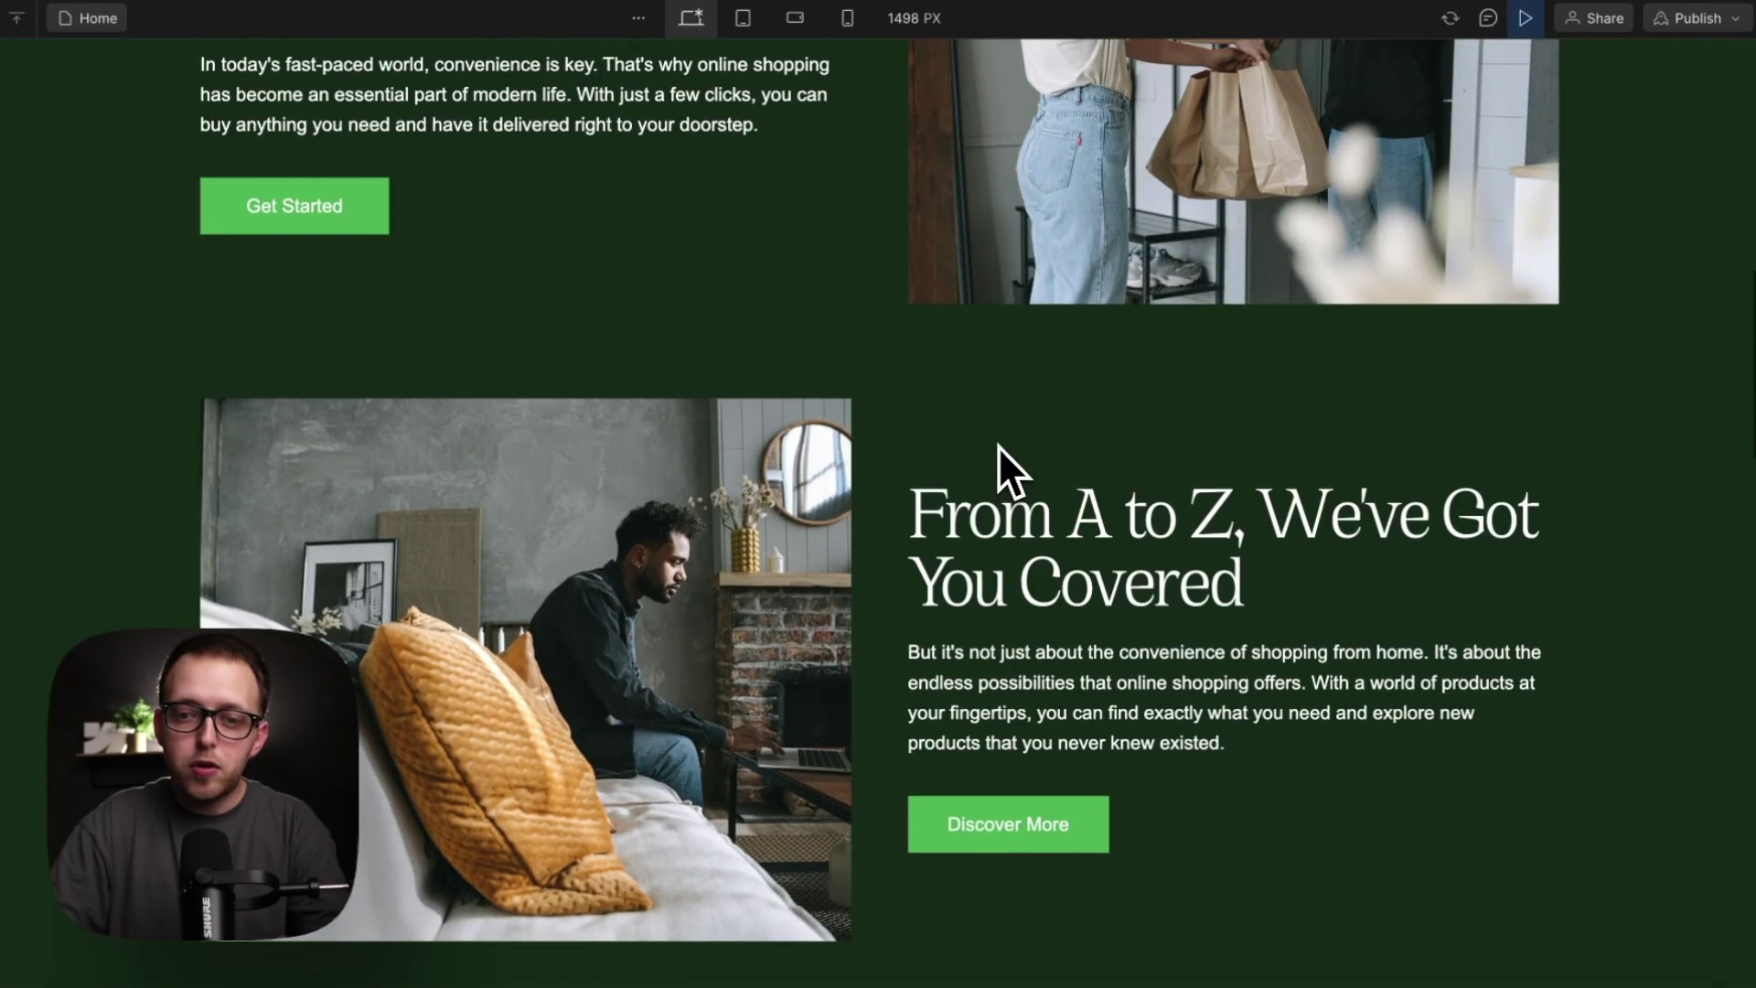
scroll(997, 446, down, 5)
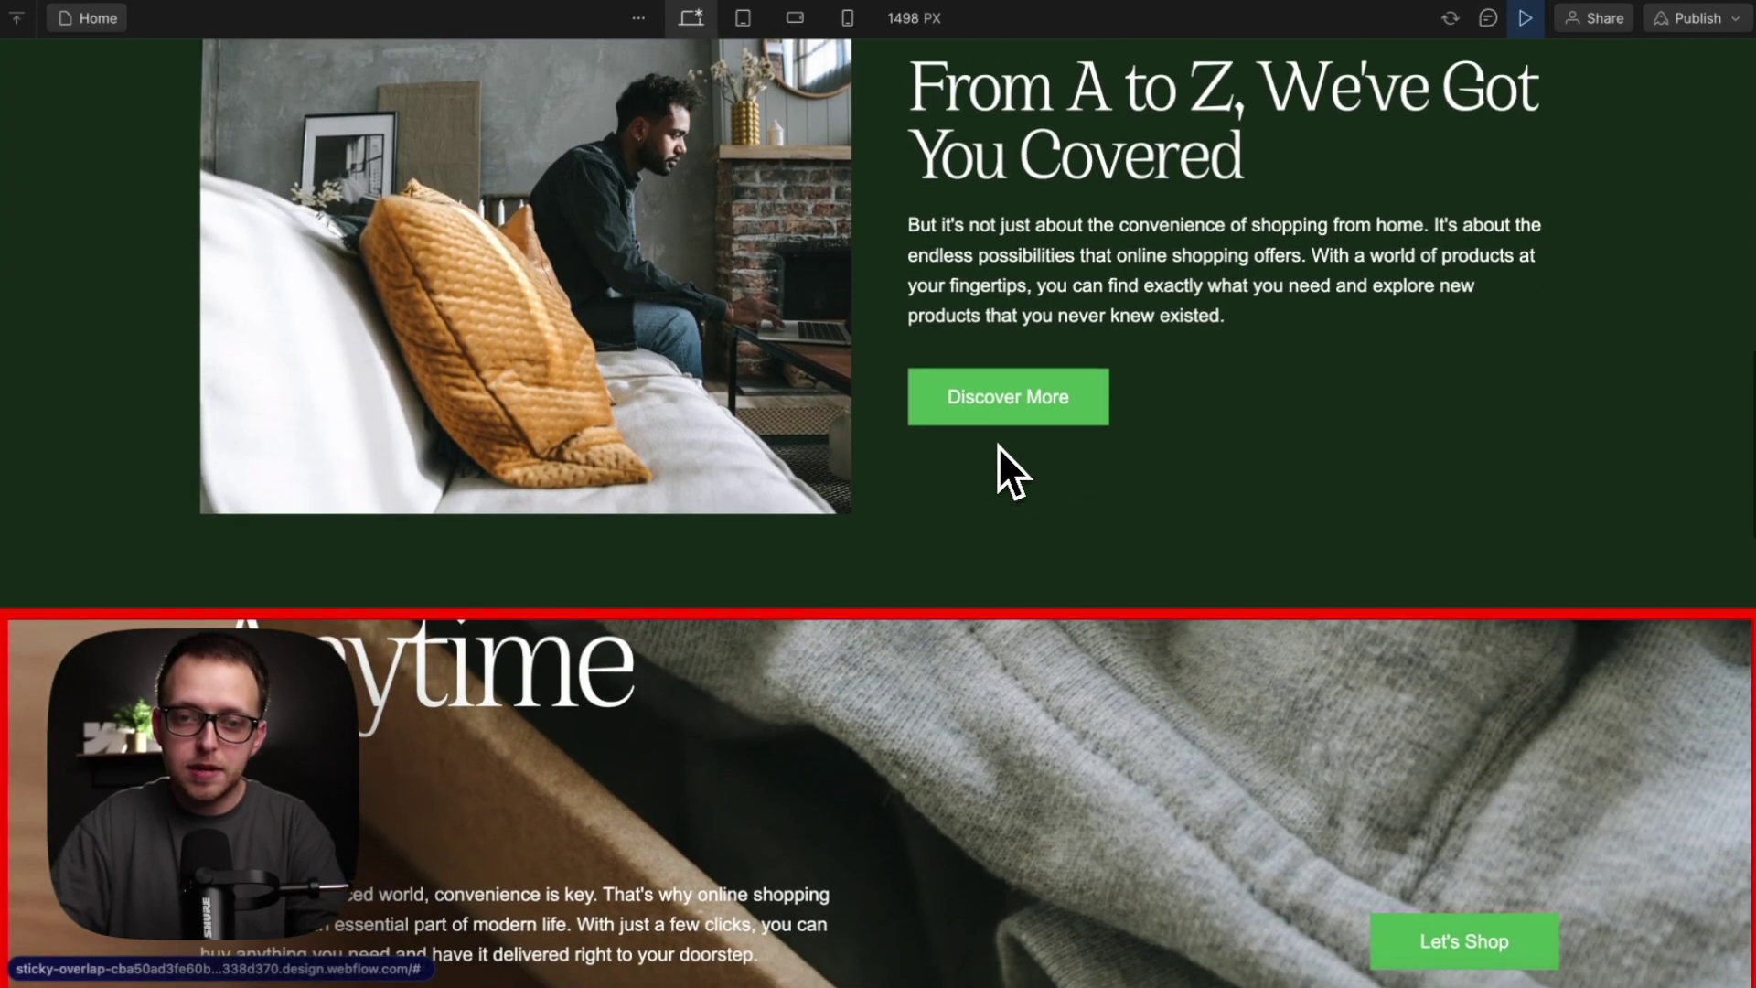
scroll(997, 446, down, 3)
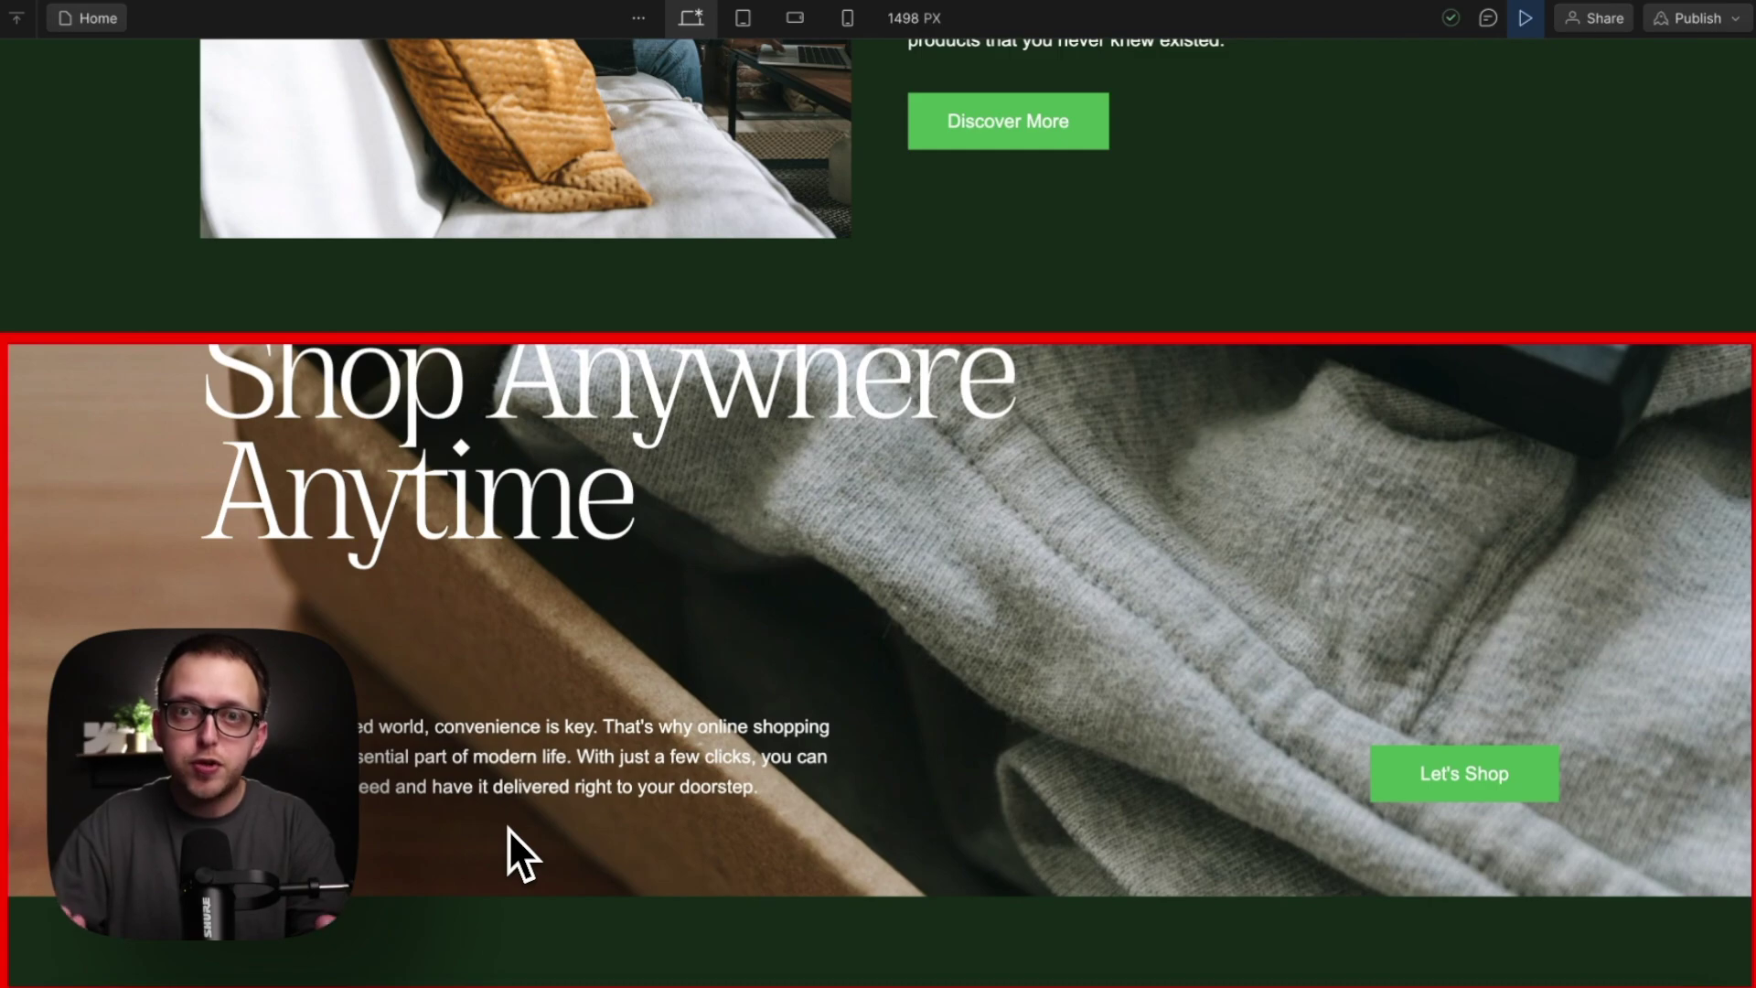
scroll(678, 667, down, 1)
scroll(684, 667, down, 3)
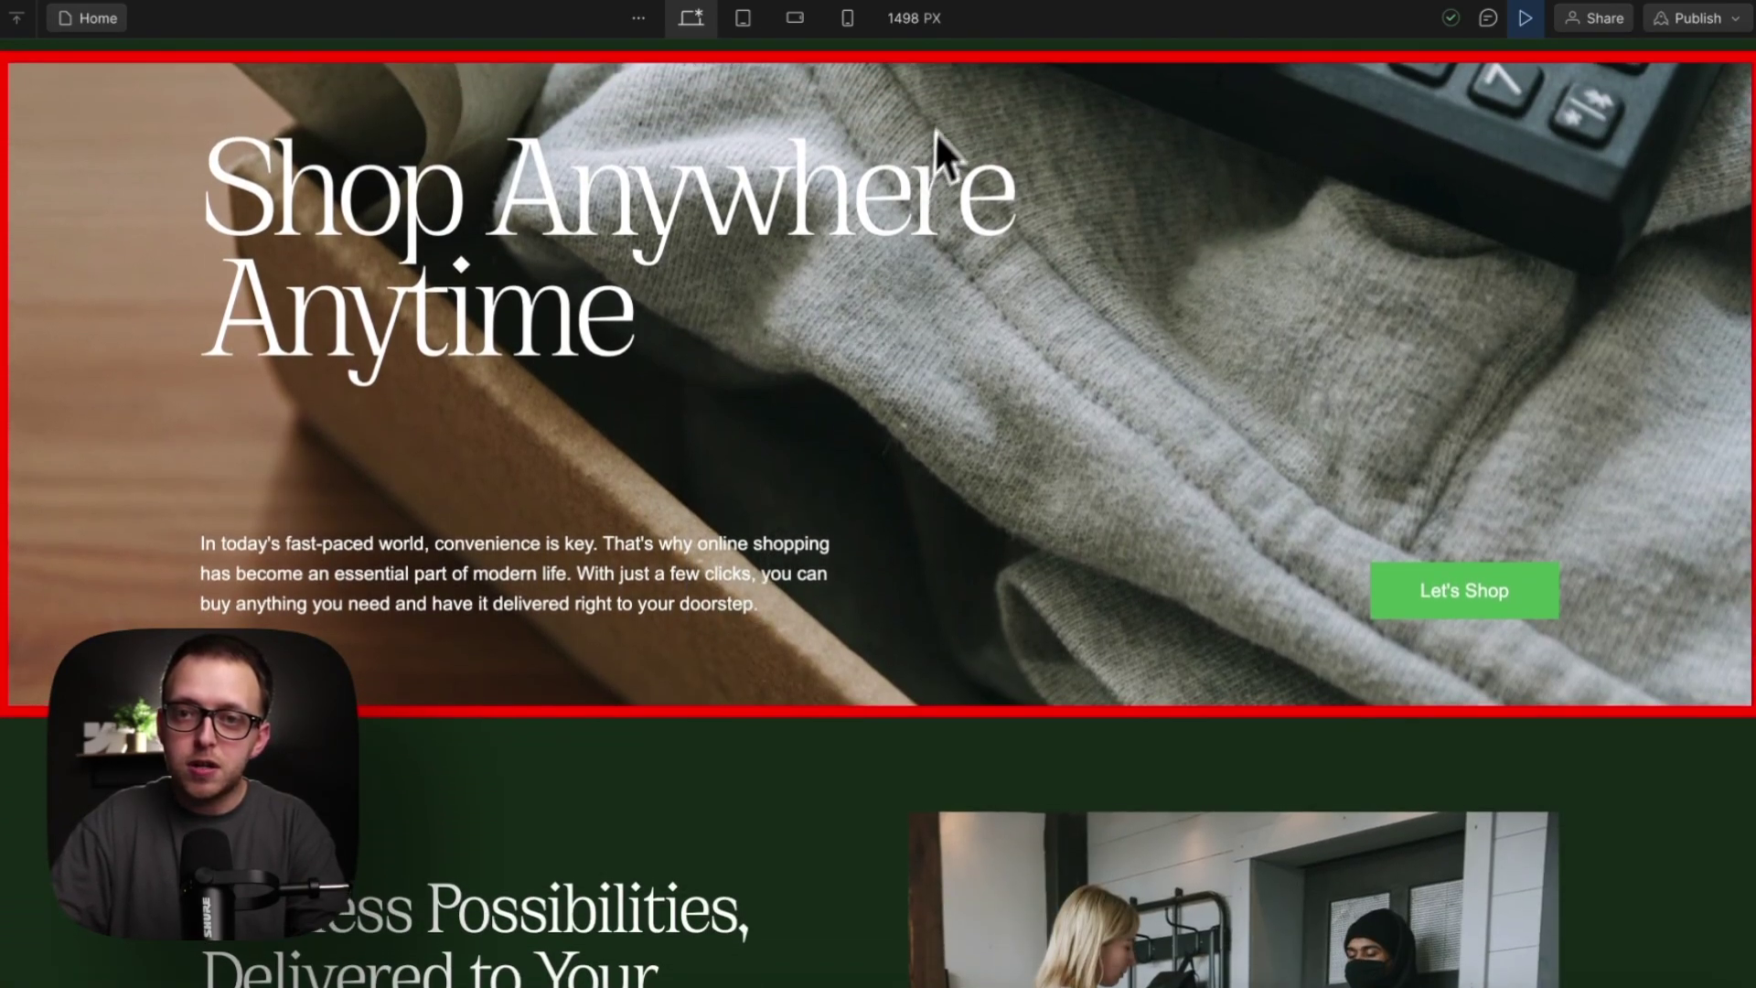
scroll(964, 107, down, 1)
scroll(966, 110, up, 2)
scroll(966, 111, up, 2)
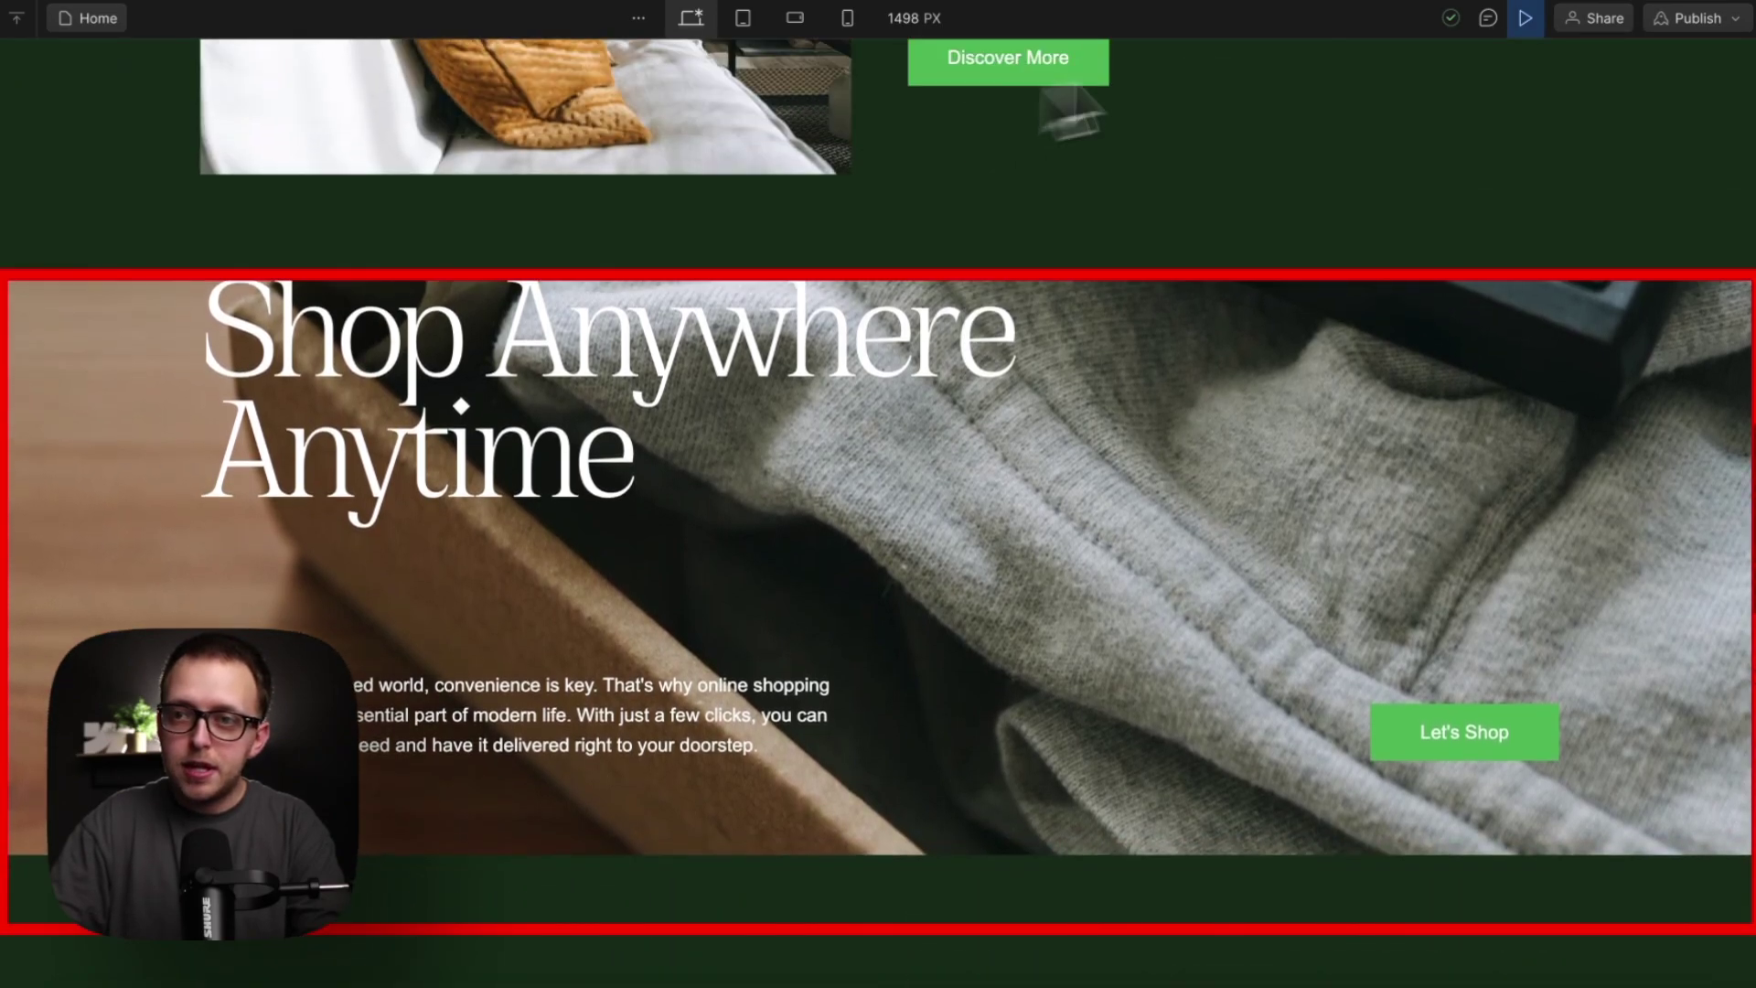
click(1525, 19)
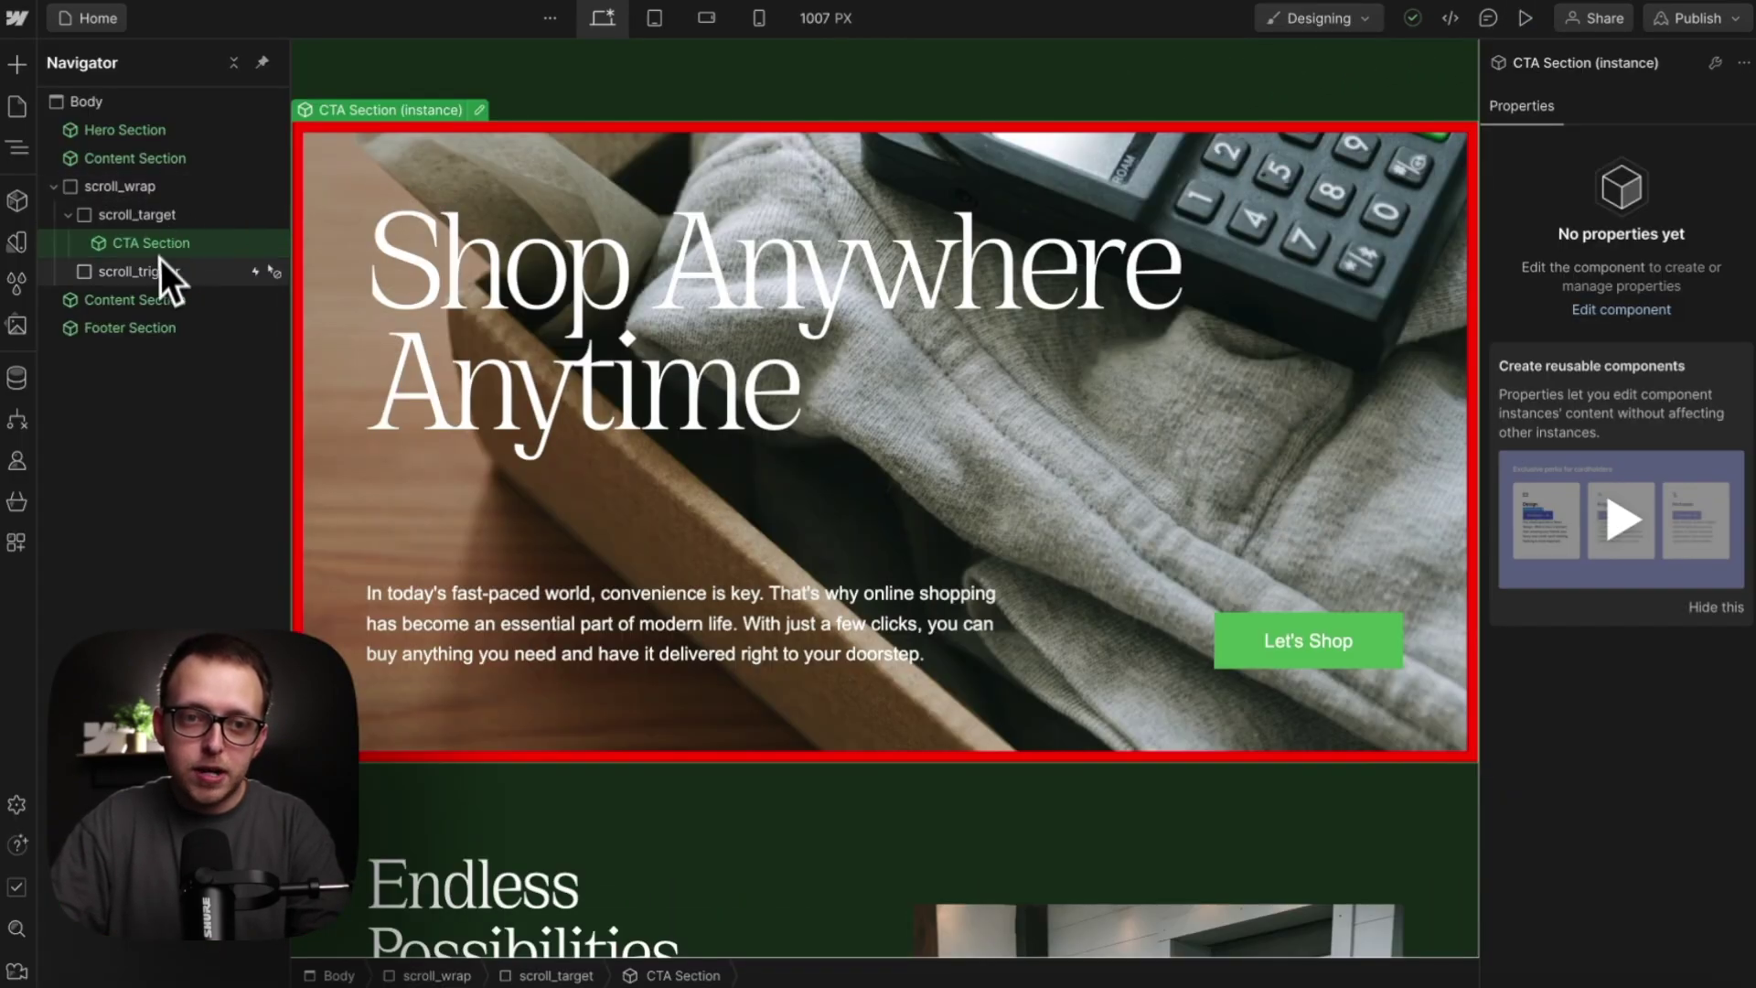
Step: Review the animation boundaries of the While scrolling in view interaction on scroll_trigger
click(139, 271)
click(1661, 69)
click(1605, 196)
scroll(1607, 228, down, 2)
click(1616, 372)
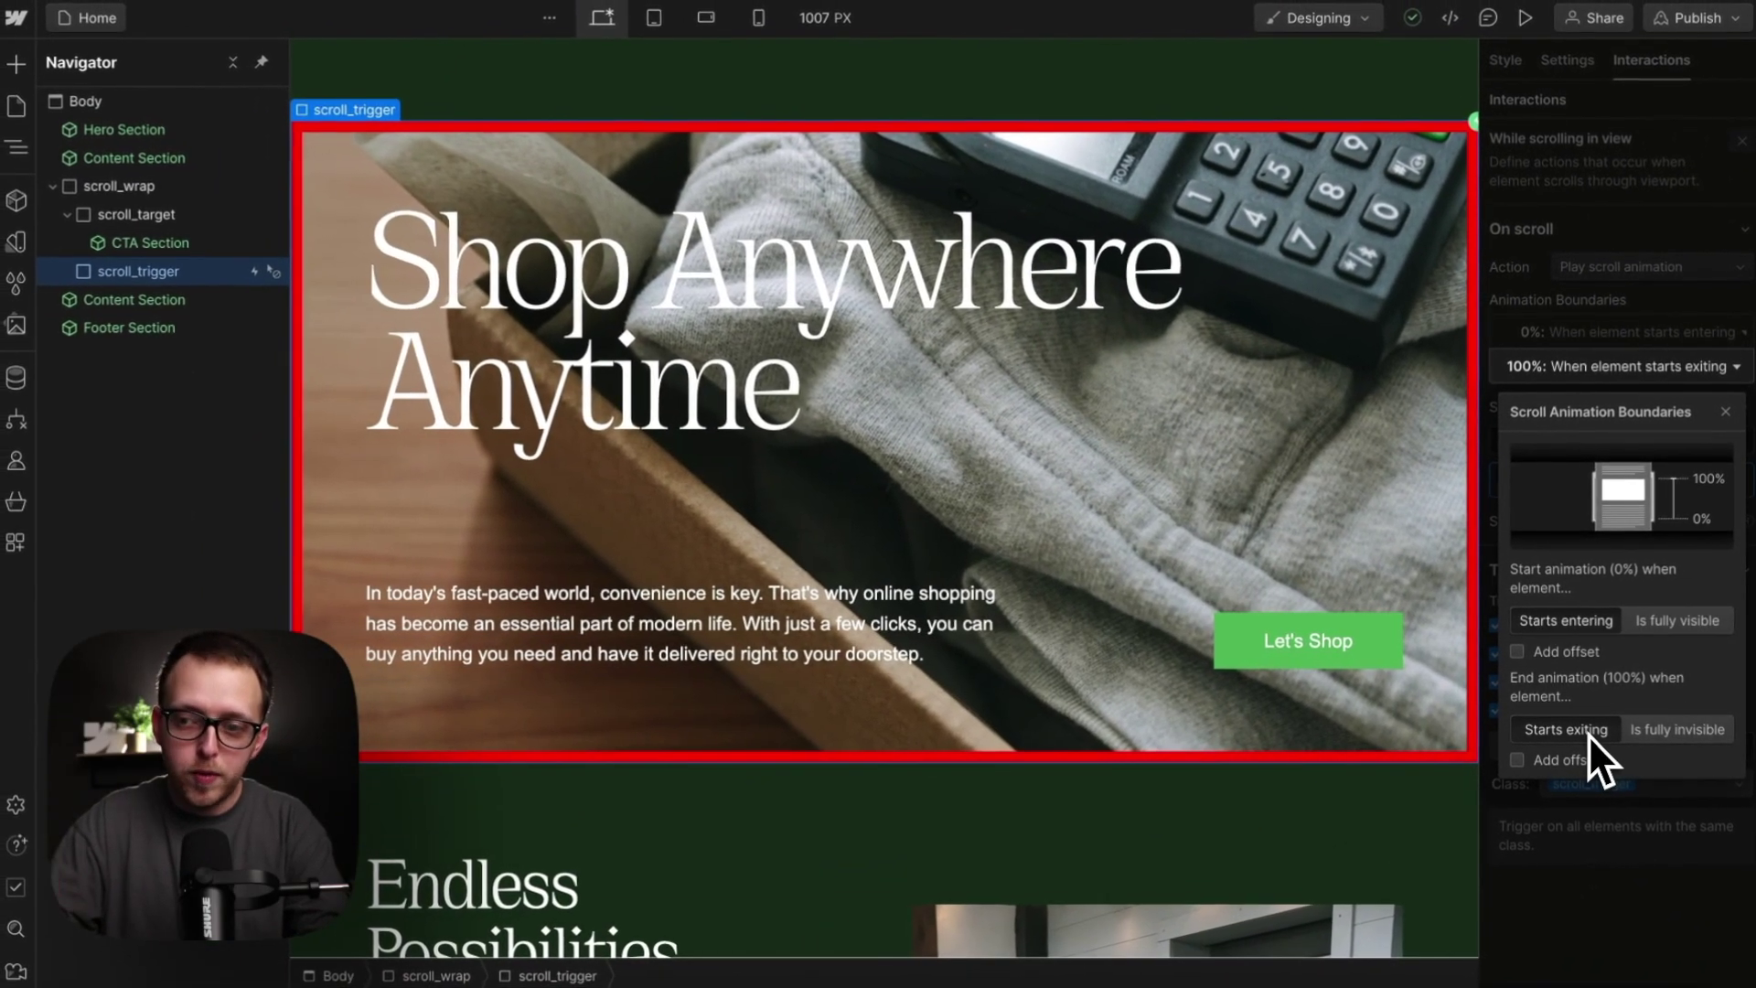
click(1634, 306)
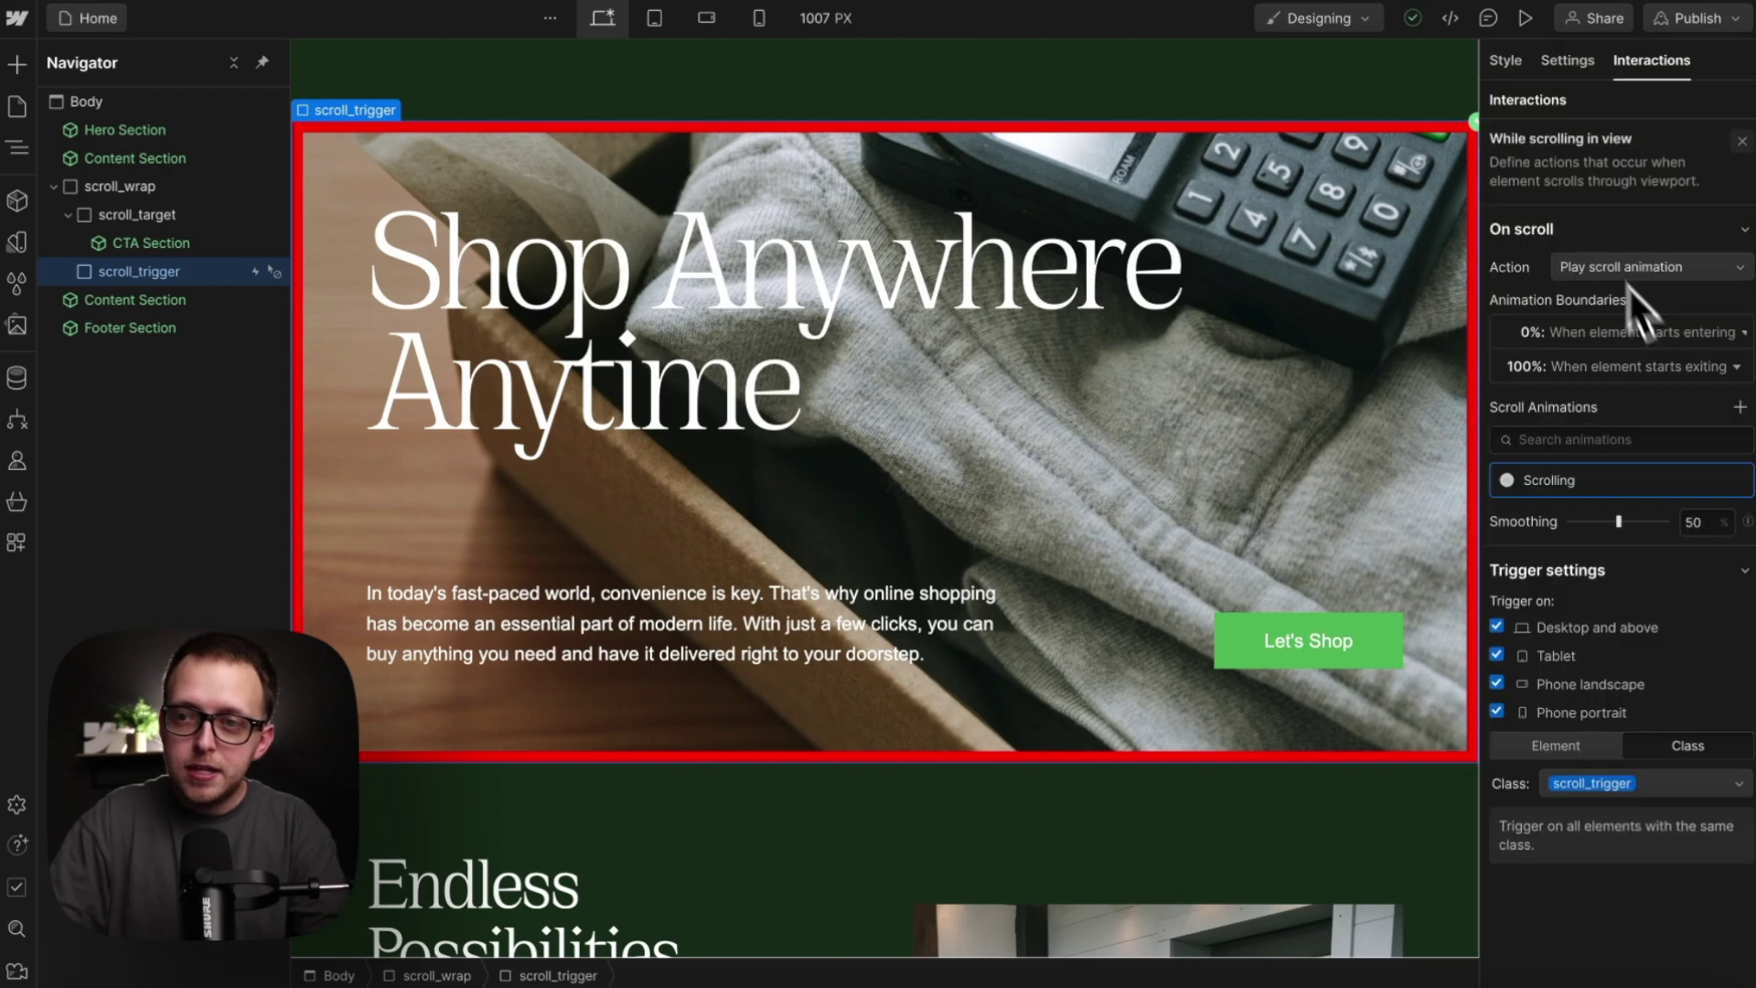
Step: Set the minimum height of scroll_trigger to 100 VH
key(s)
scroll(1074, 304, up, 2)
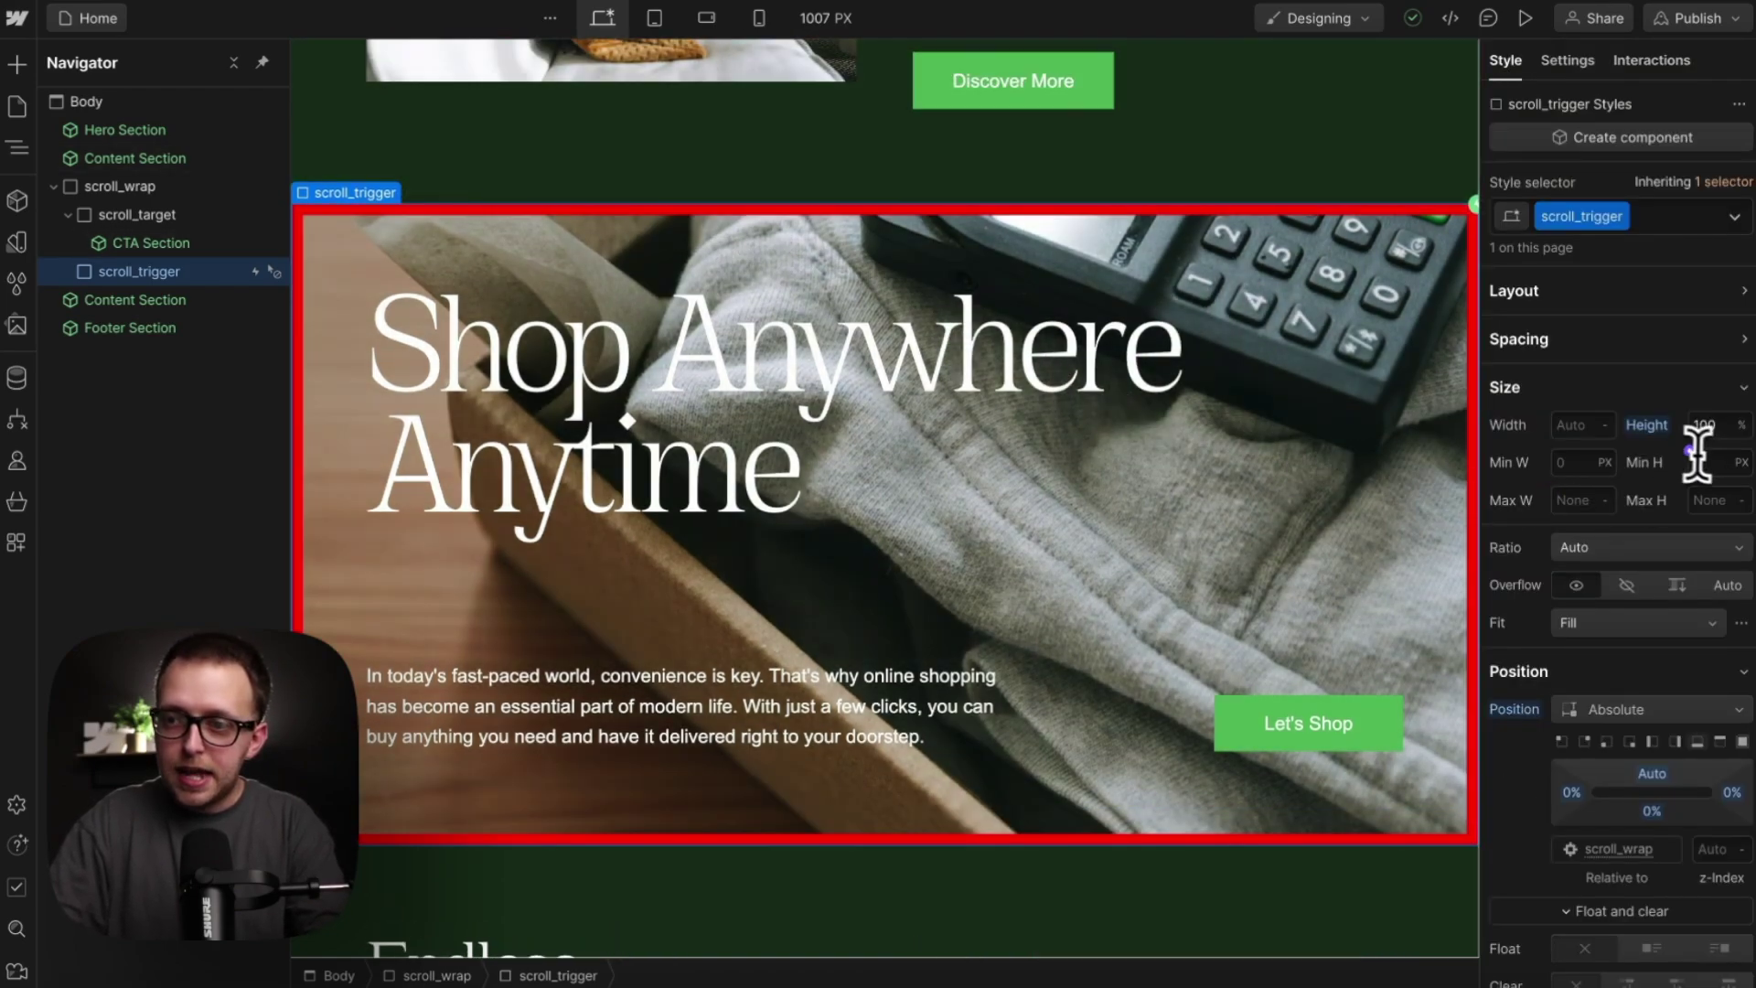
text(100vh)
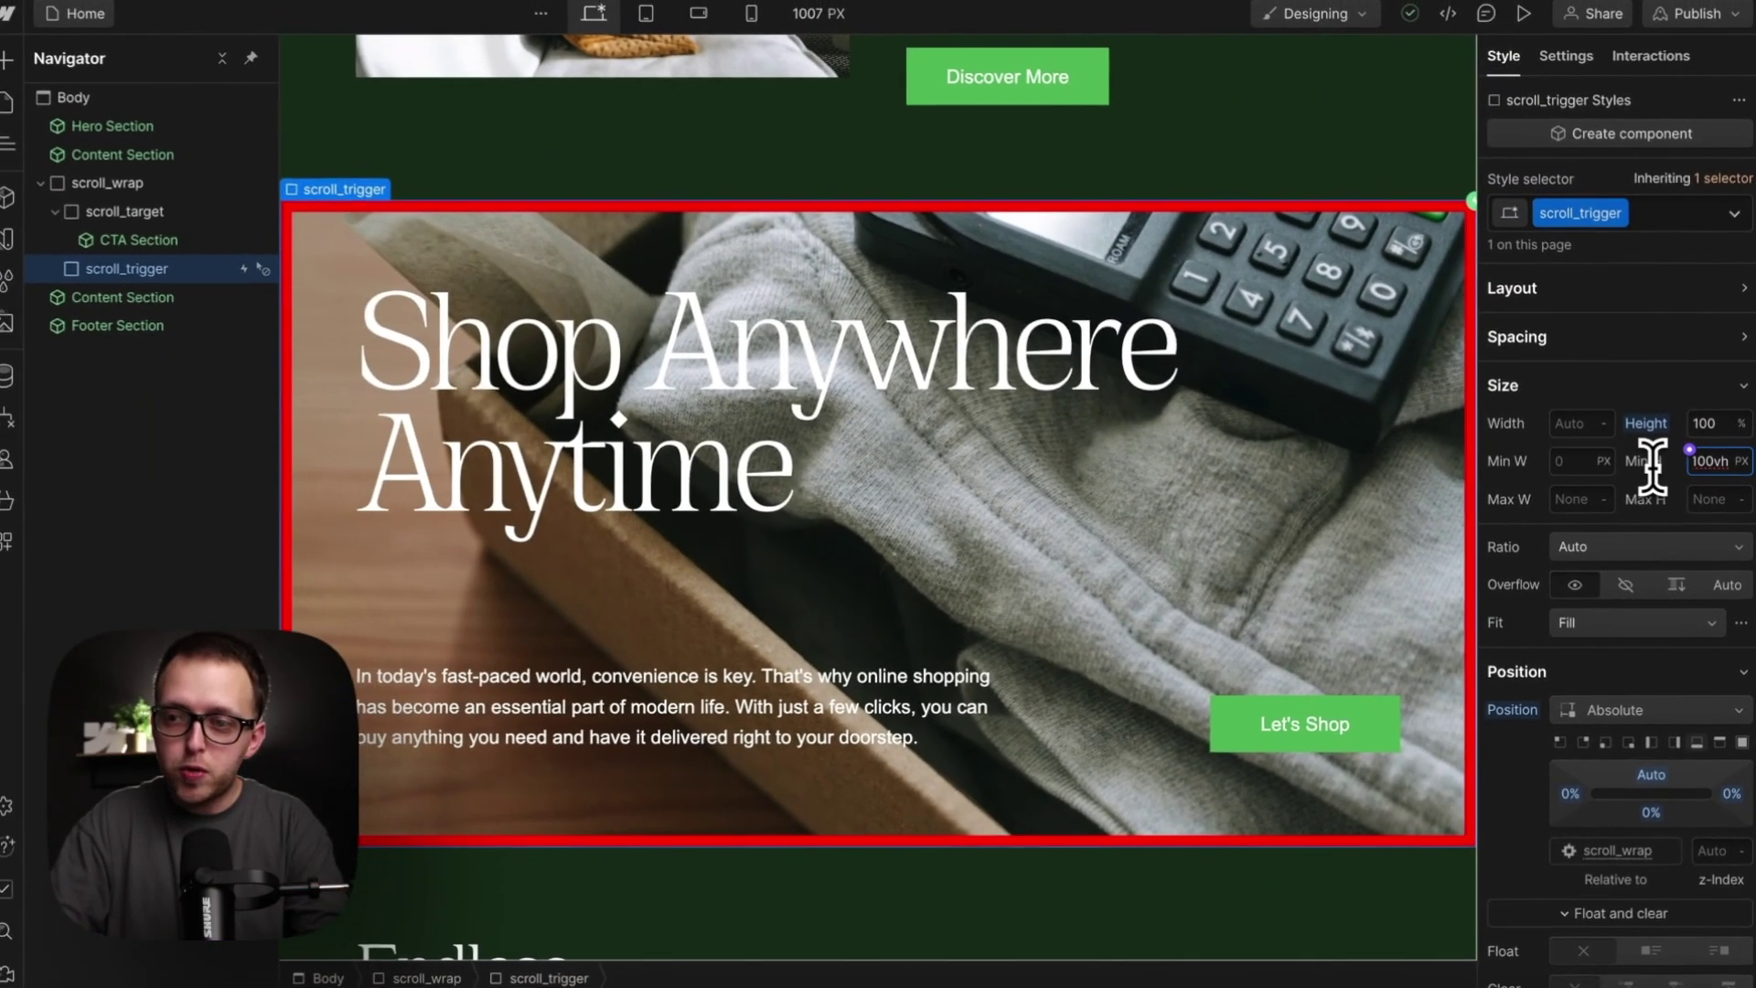
key(Return)
Step: Examine how the enlarged scroll_trigger lies over the CTA section and the content section above it
scroll(1223, 478, up, 3)
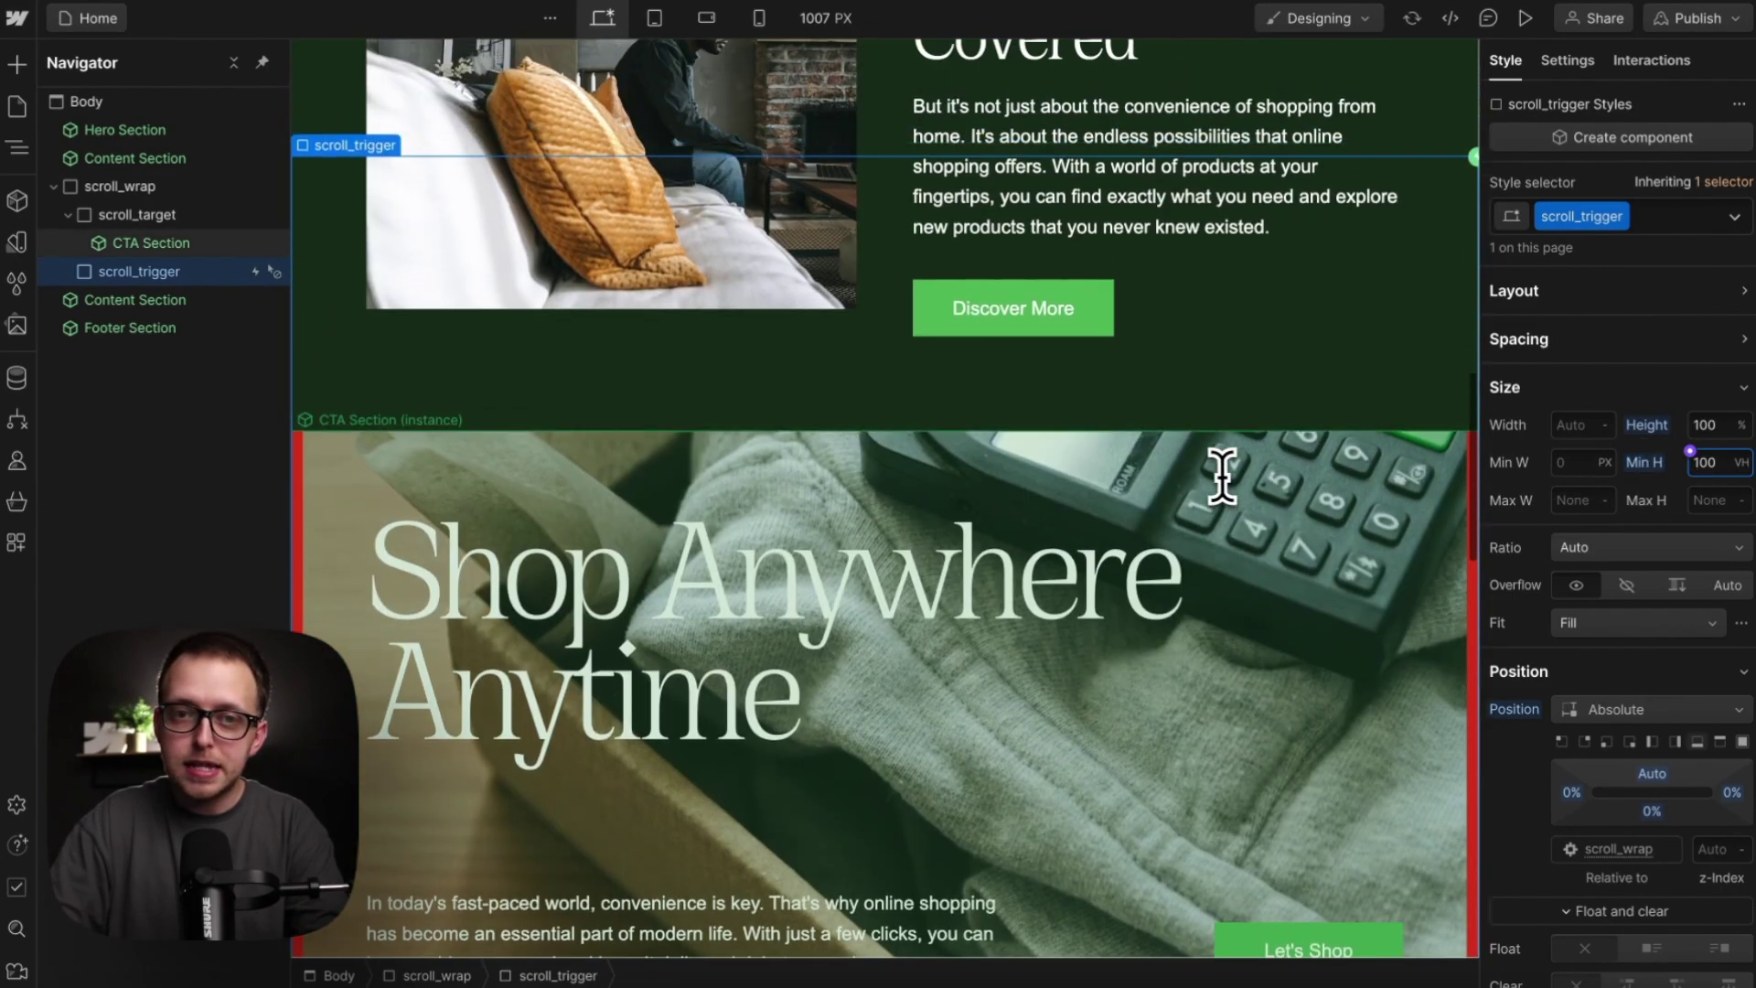
scroll(659, 430, down, 3)
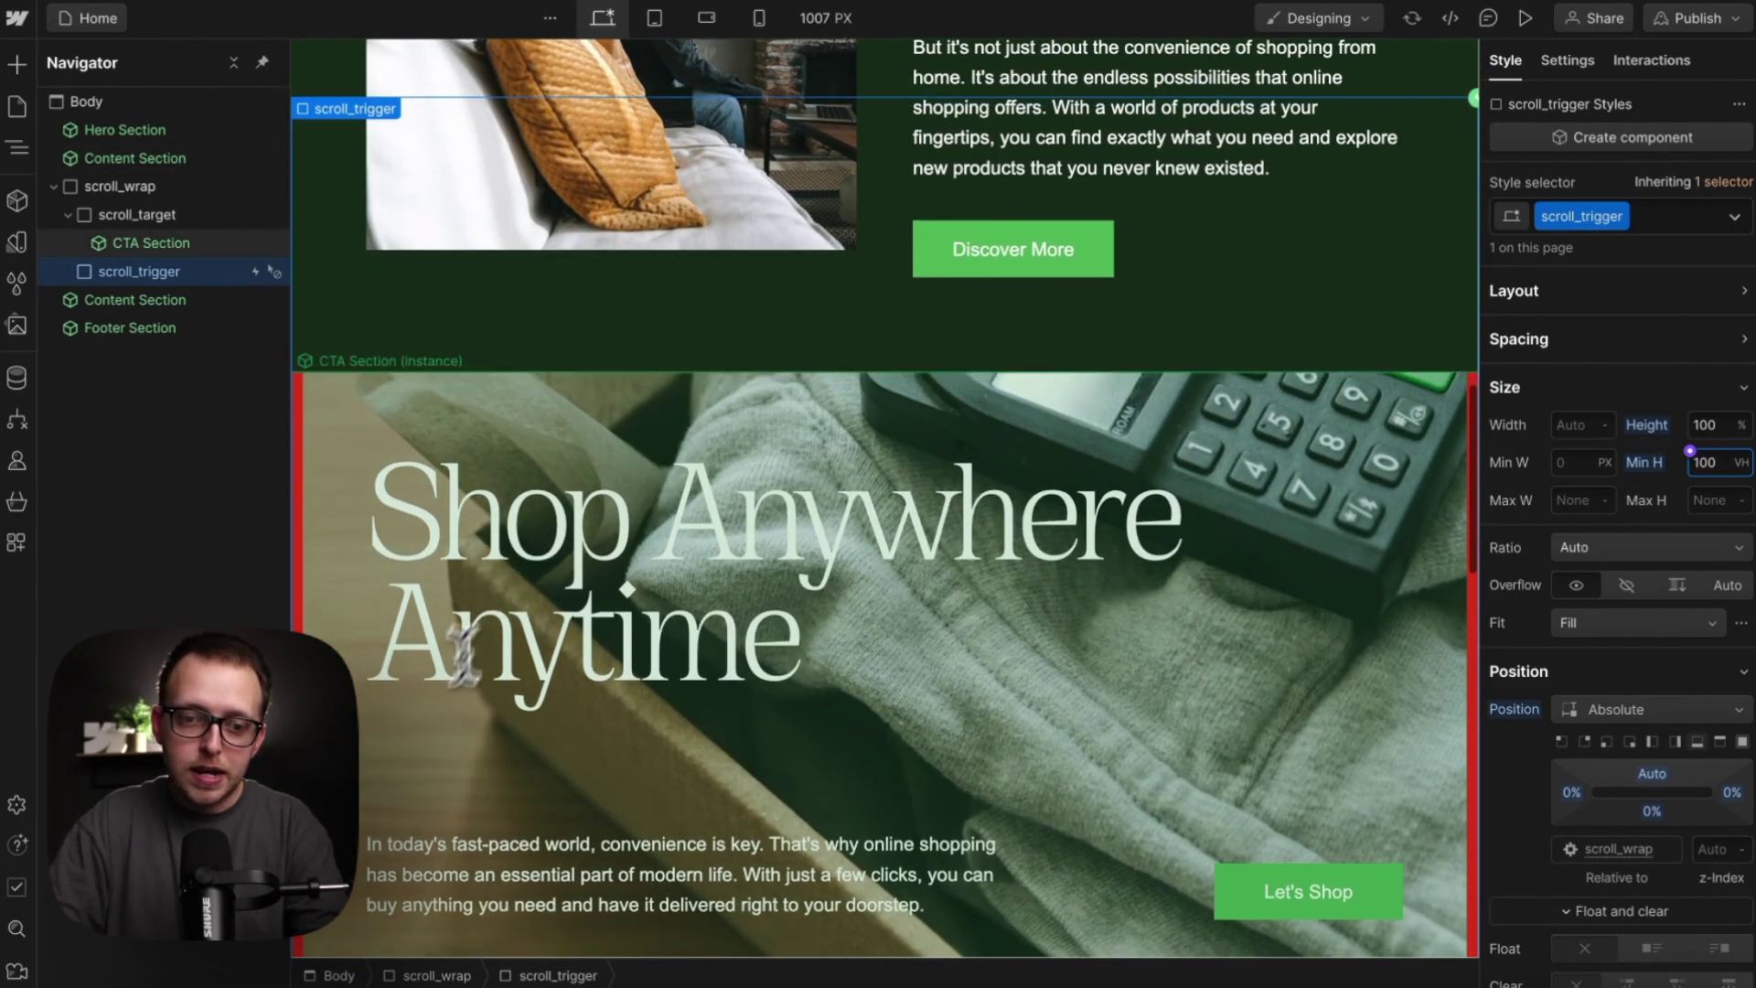
scroll(363, 859, down, 1)
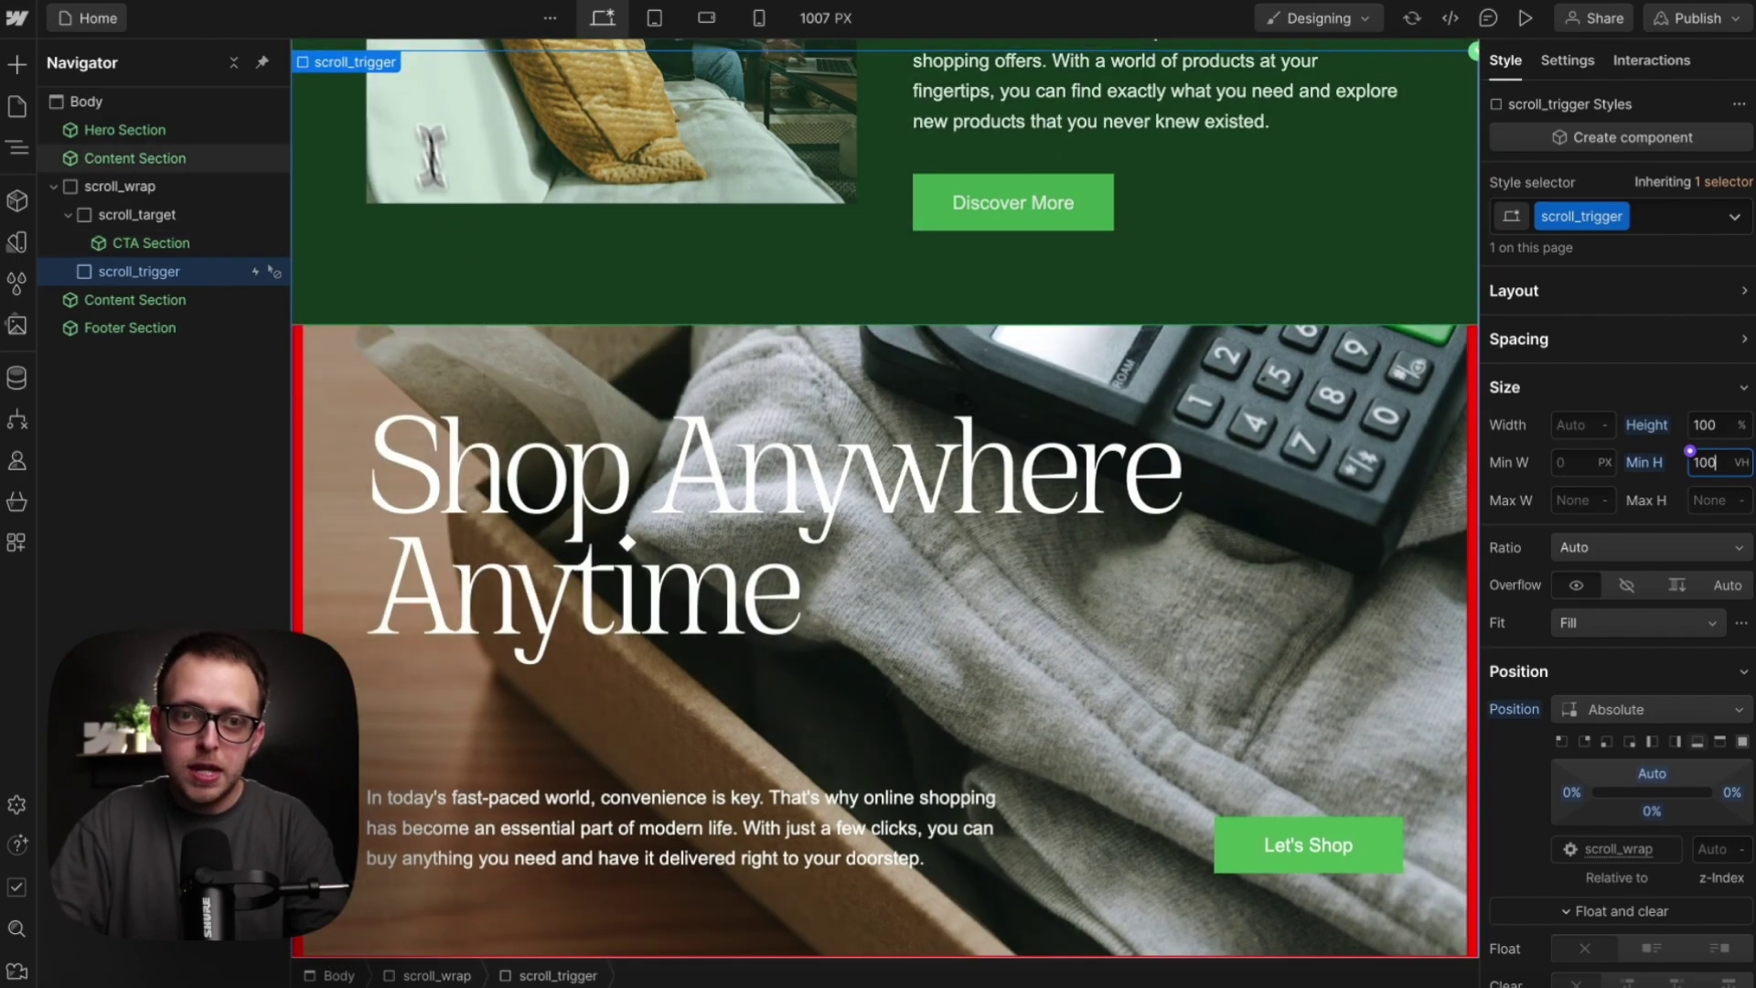
scroll(413, 100, down, 1)
scroll(412, 101, down, 1)
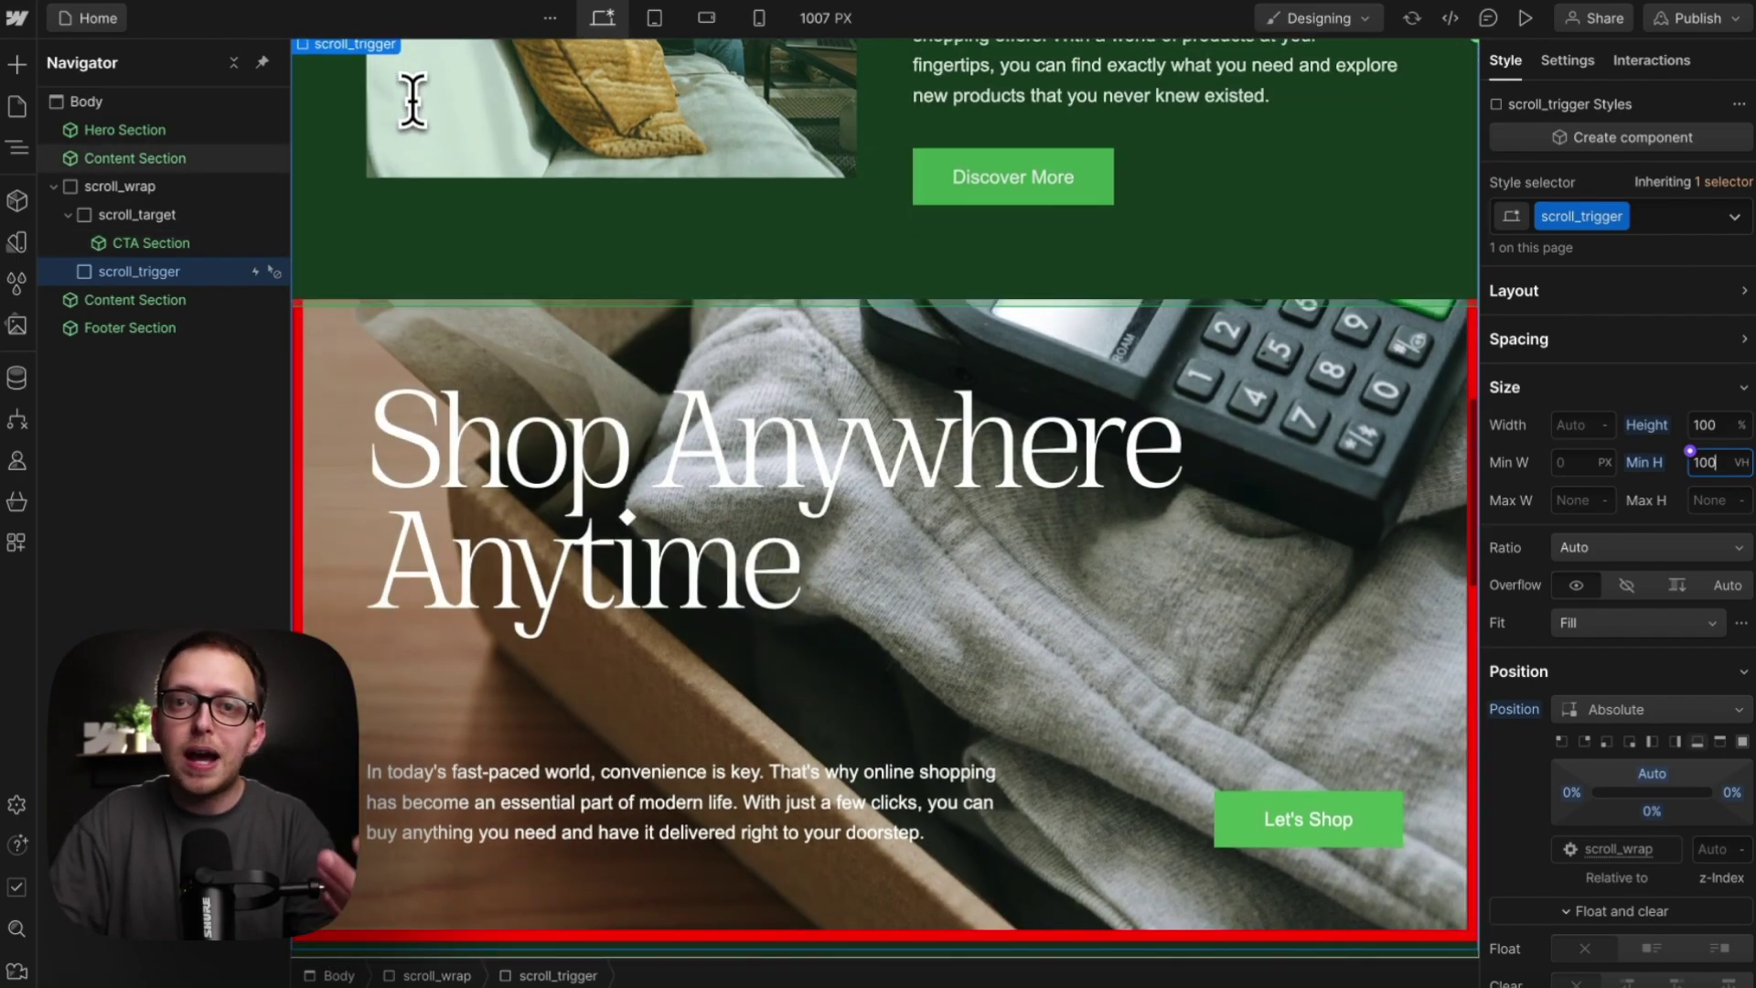
scroll(413, 101, up, 1)
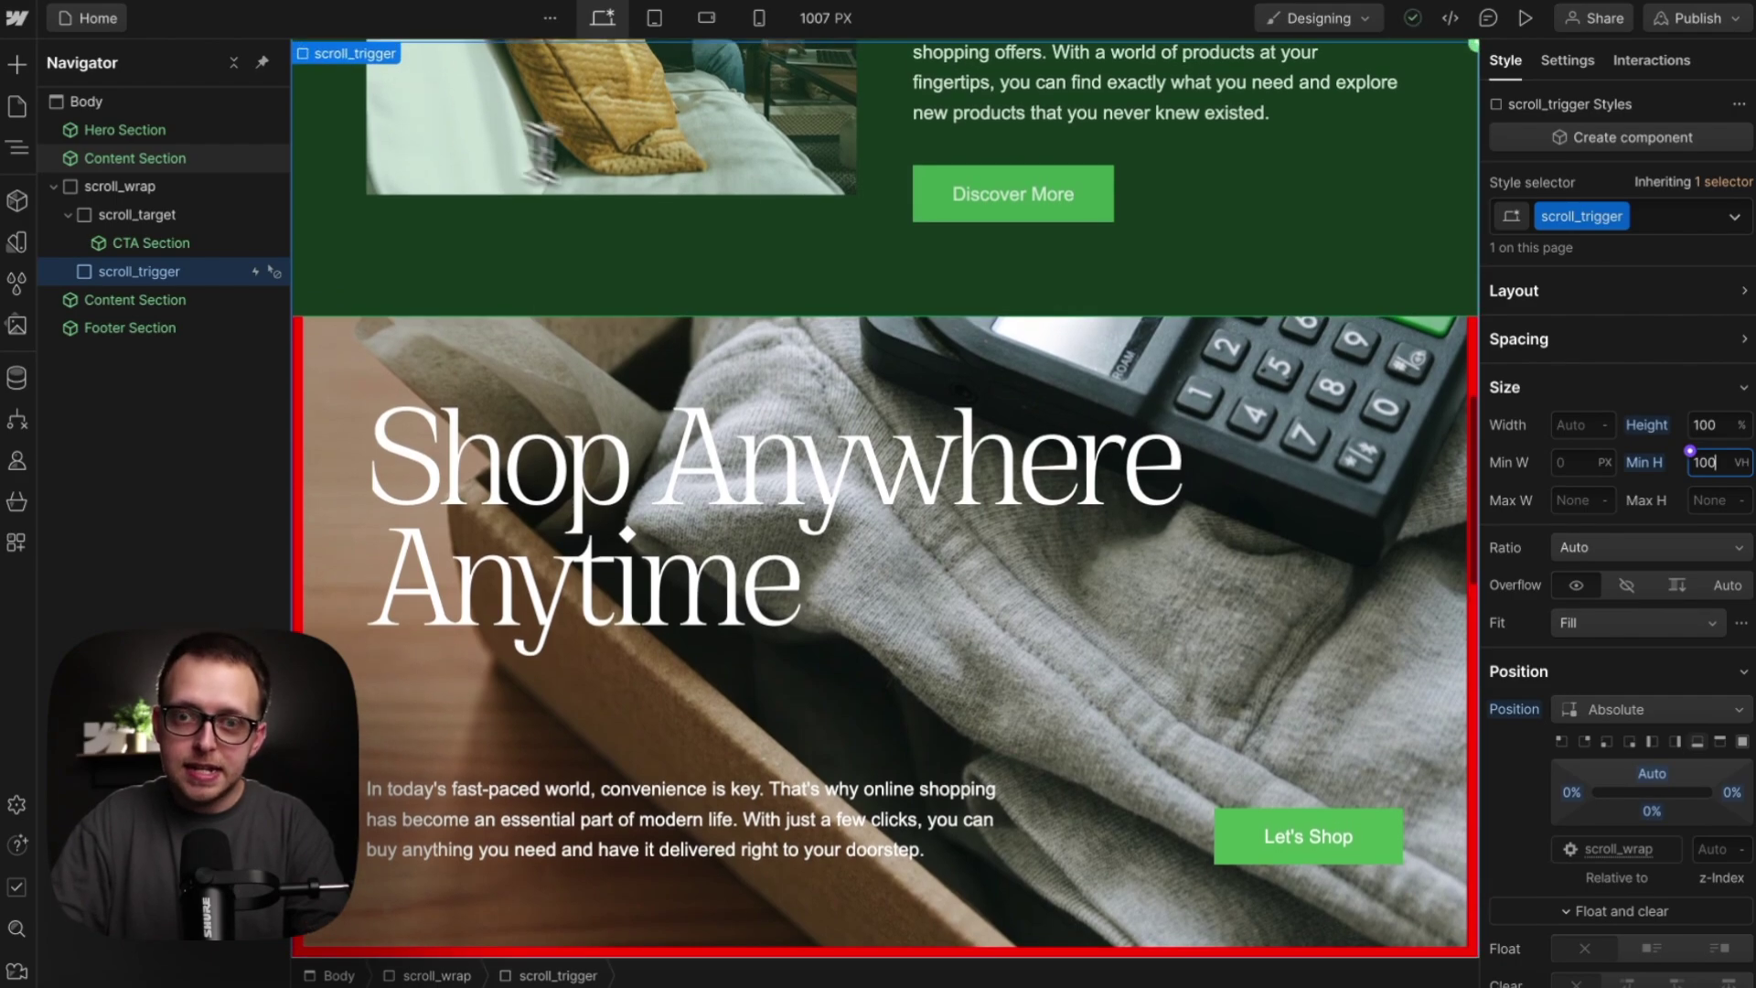
scroll(1140, 142, up, 5)
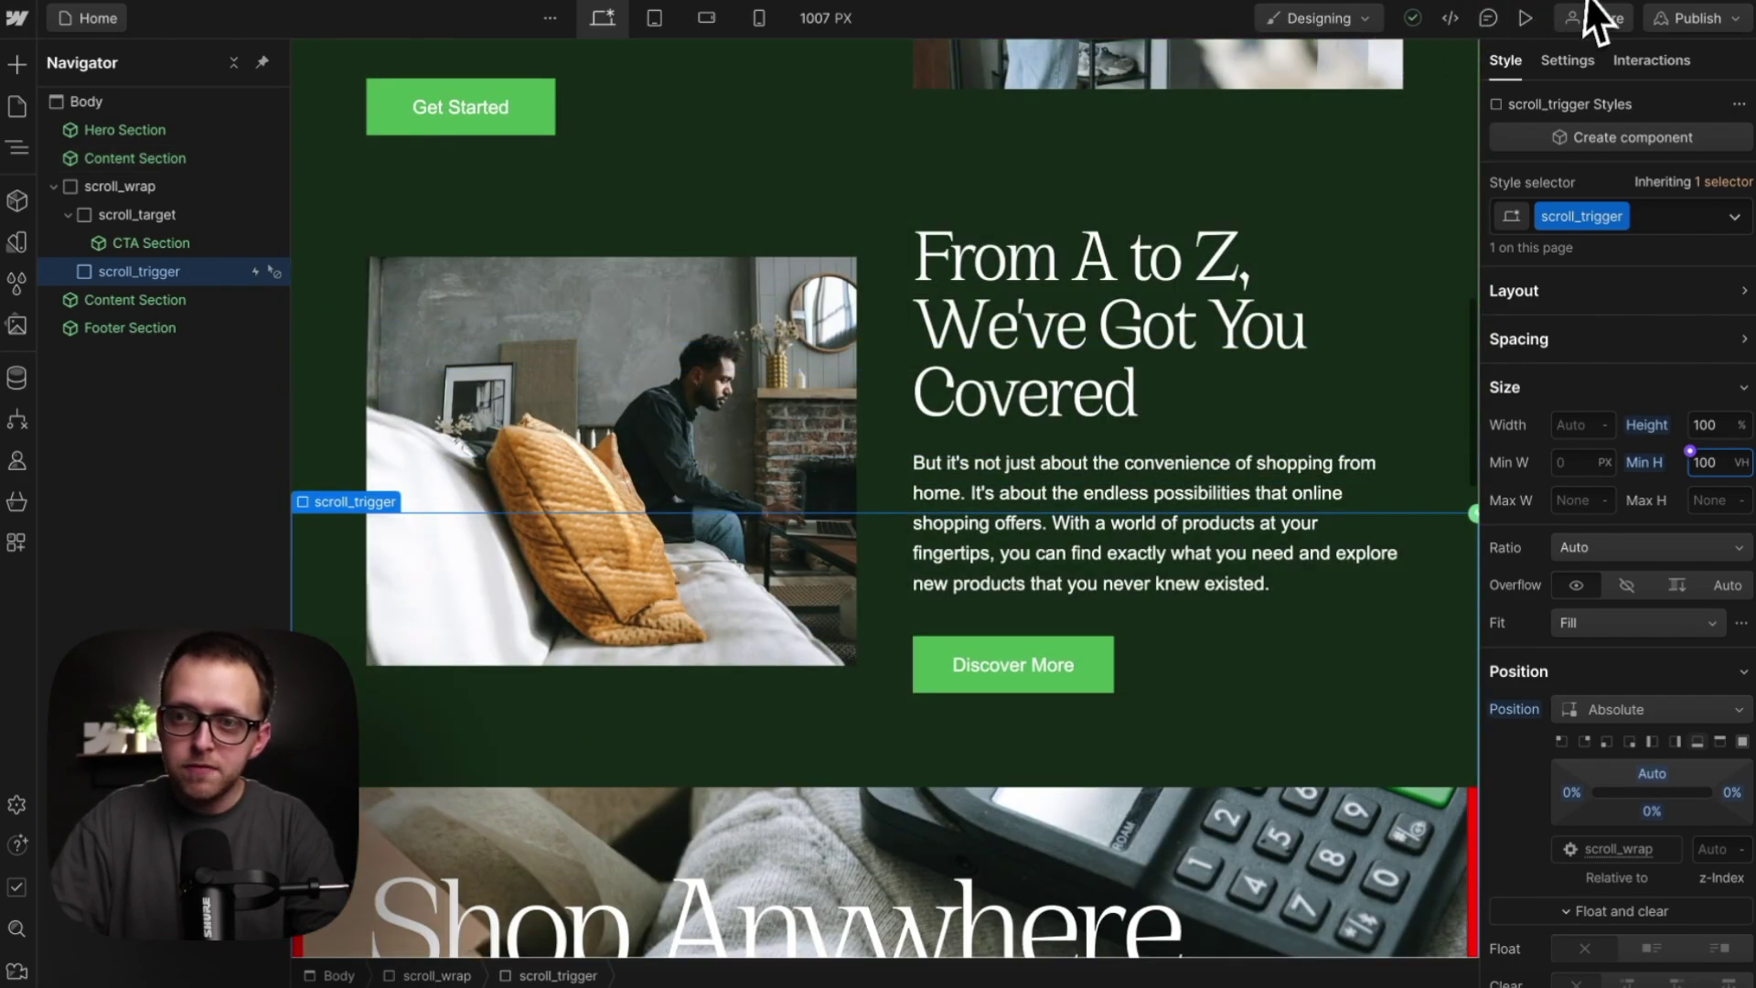
Step: Preview the CTA reveal with the taller scroll_trigger, and collapse scroll_wrap in the designer's element tree
click(1524, 18)
scroll(1122, 335, down, 6)
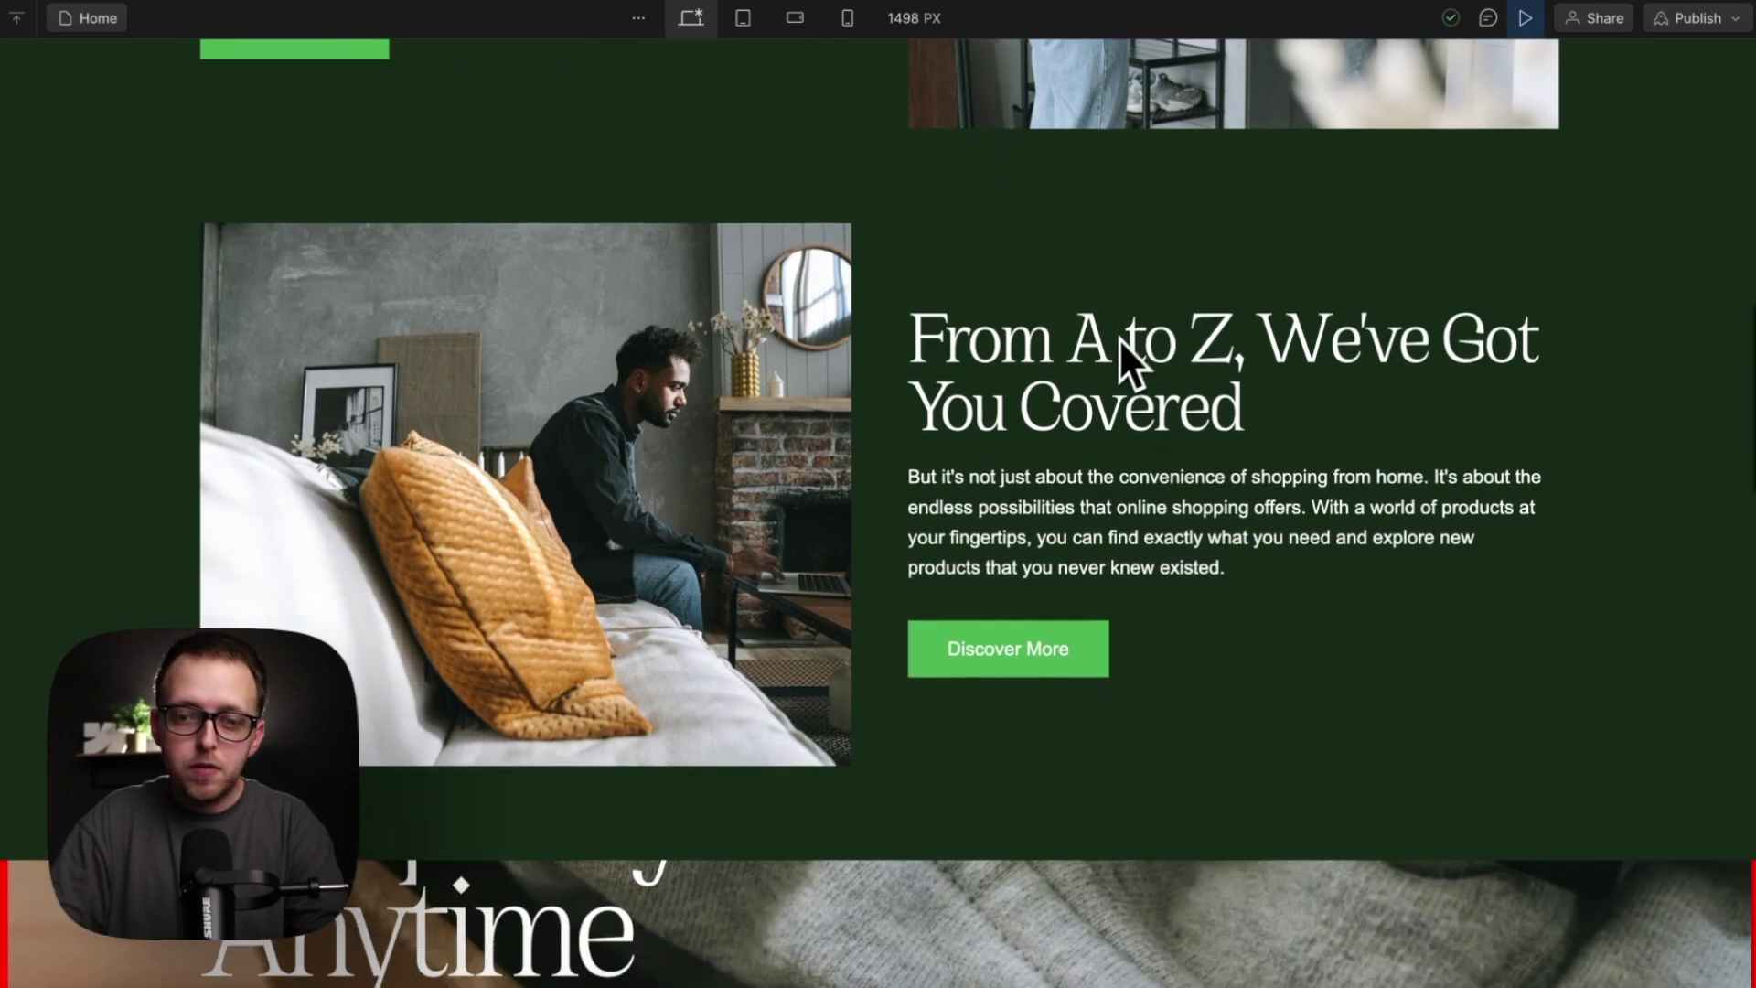
scroll(1101, 355, down, 2)
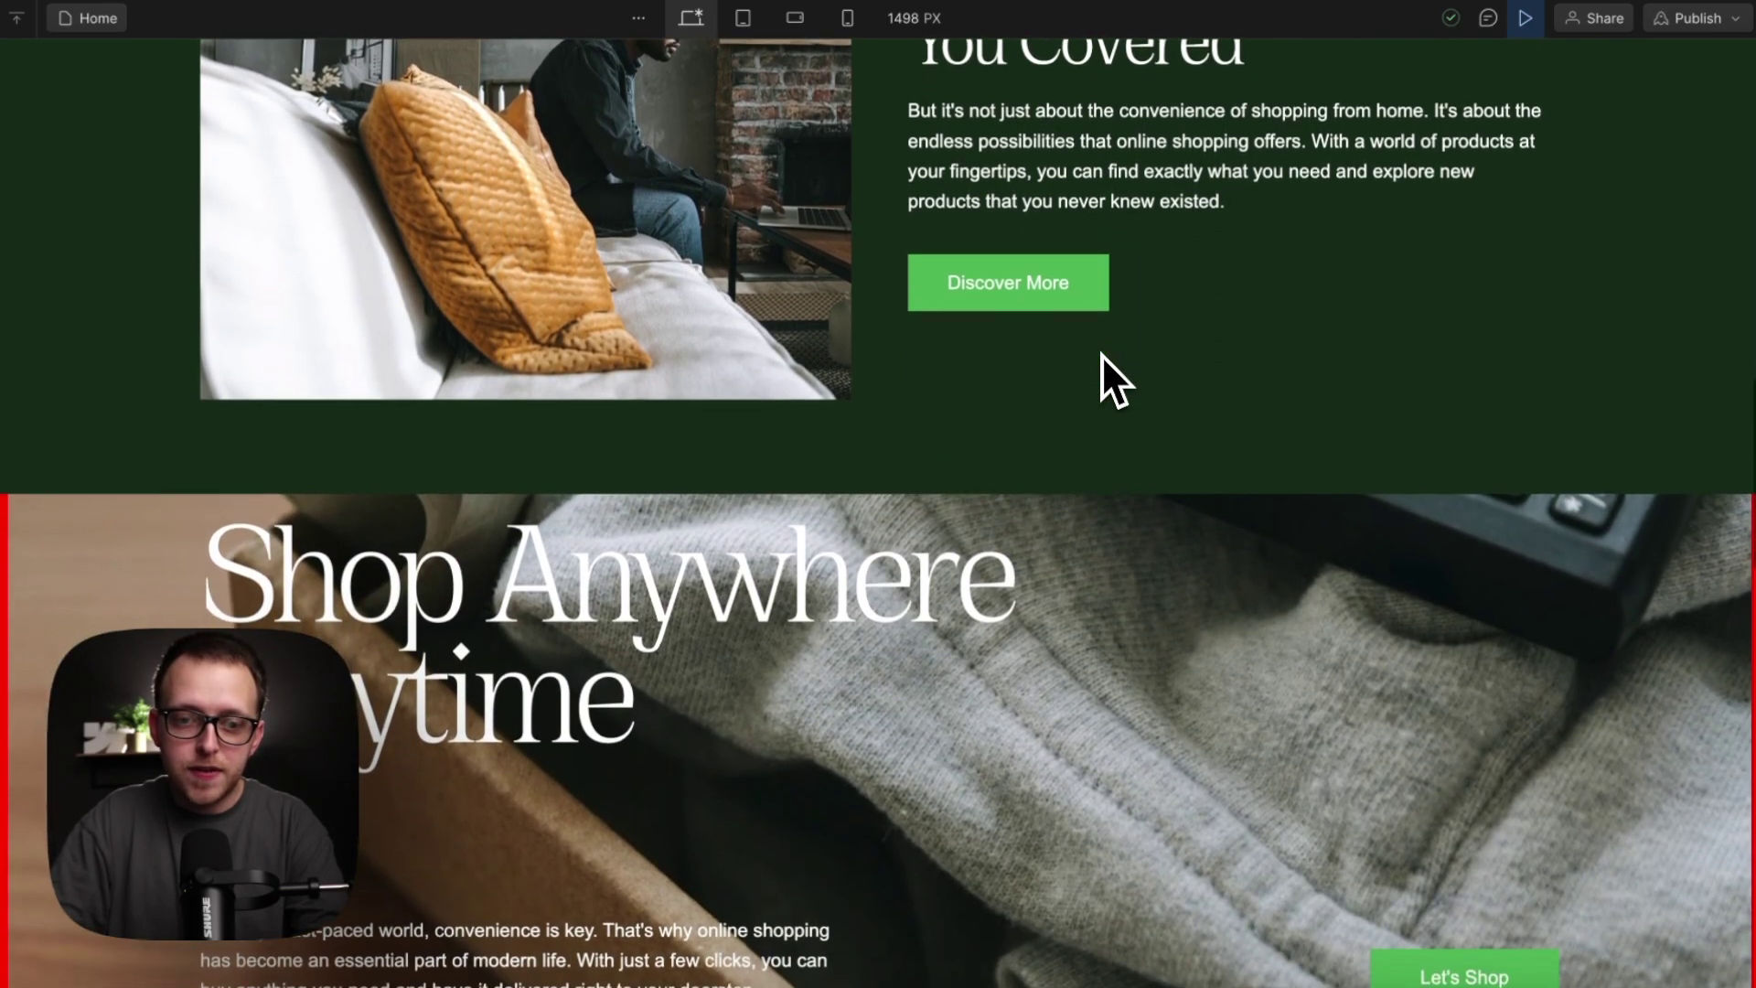
scroll(1101, 355, down, 2)
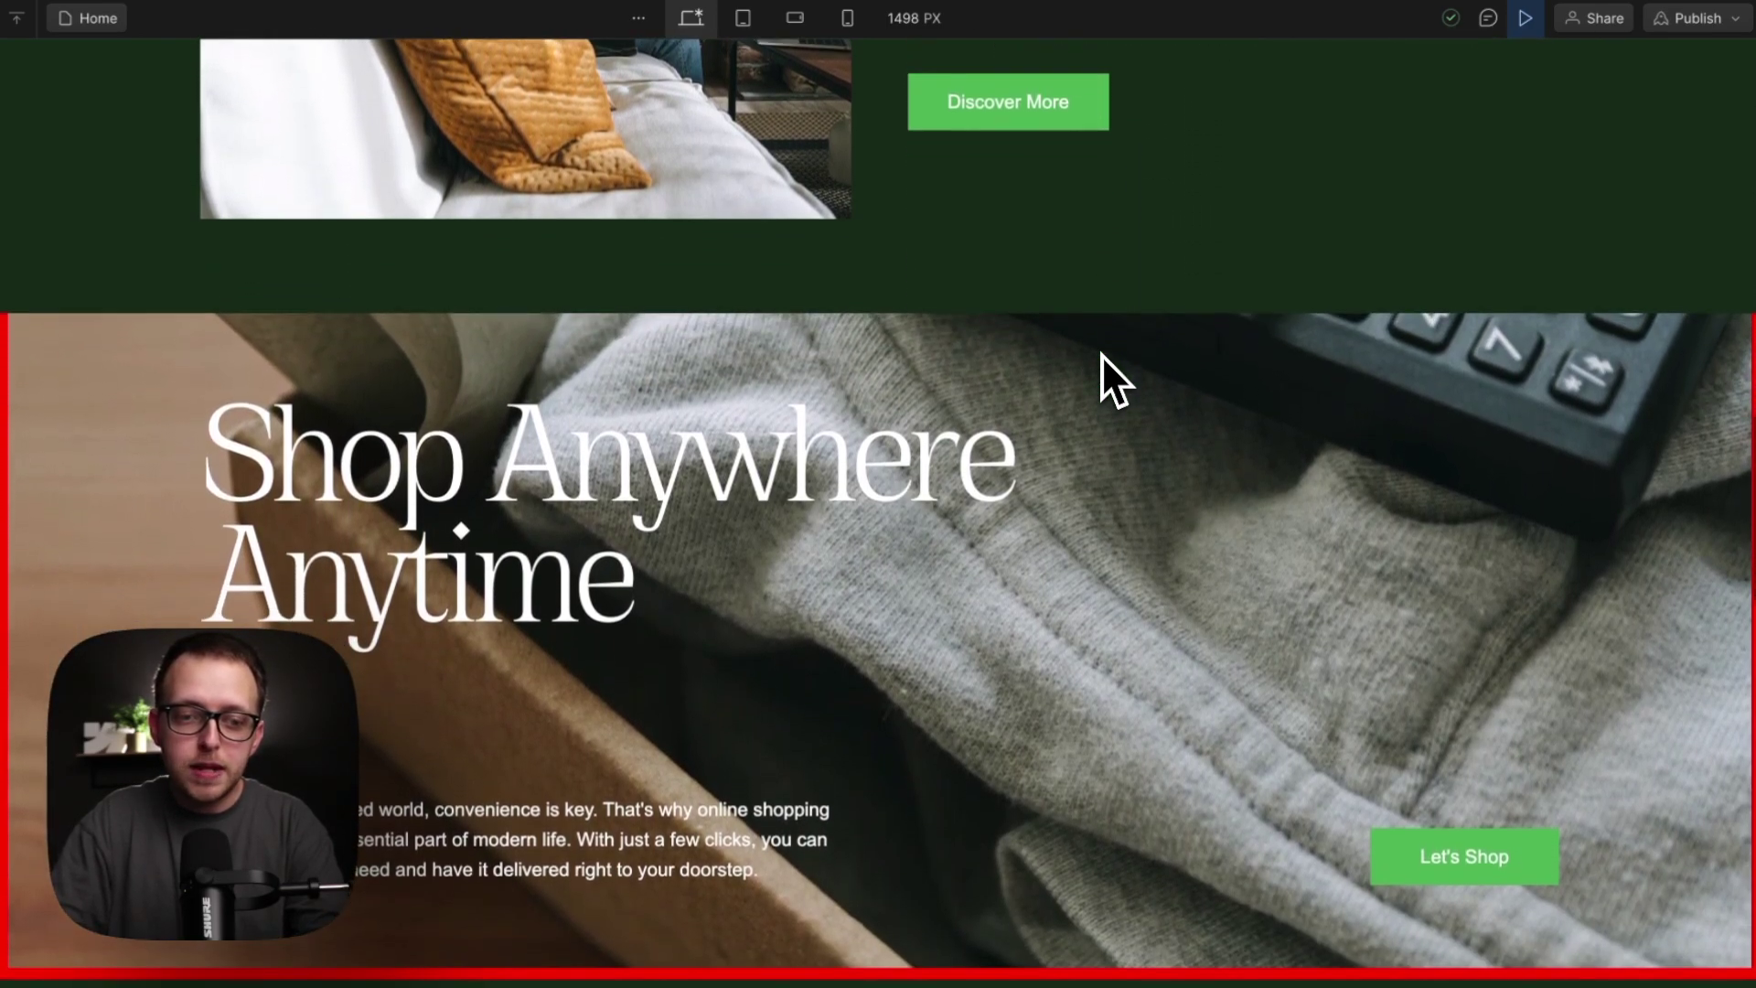
scroll(1102, 355, up, 1)
scroll(1102, 355, down, 1)
scroll(1101, 355, down, 3)
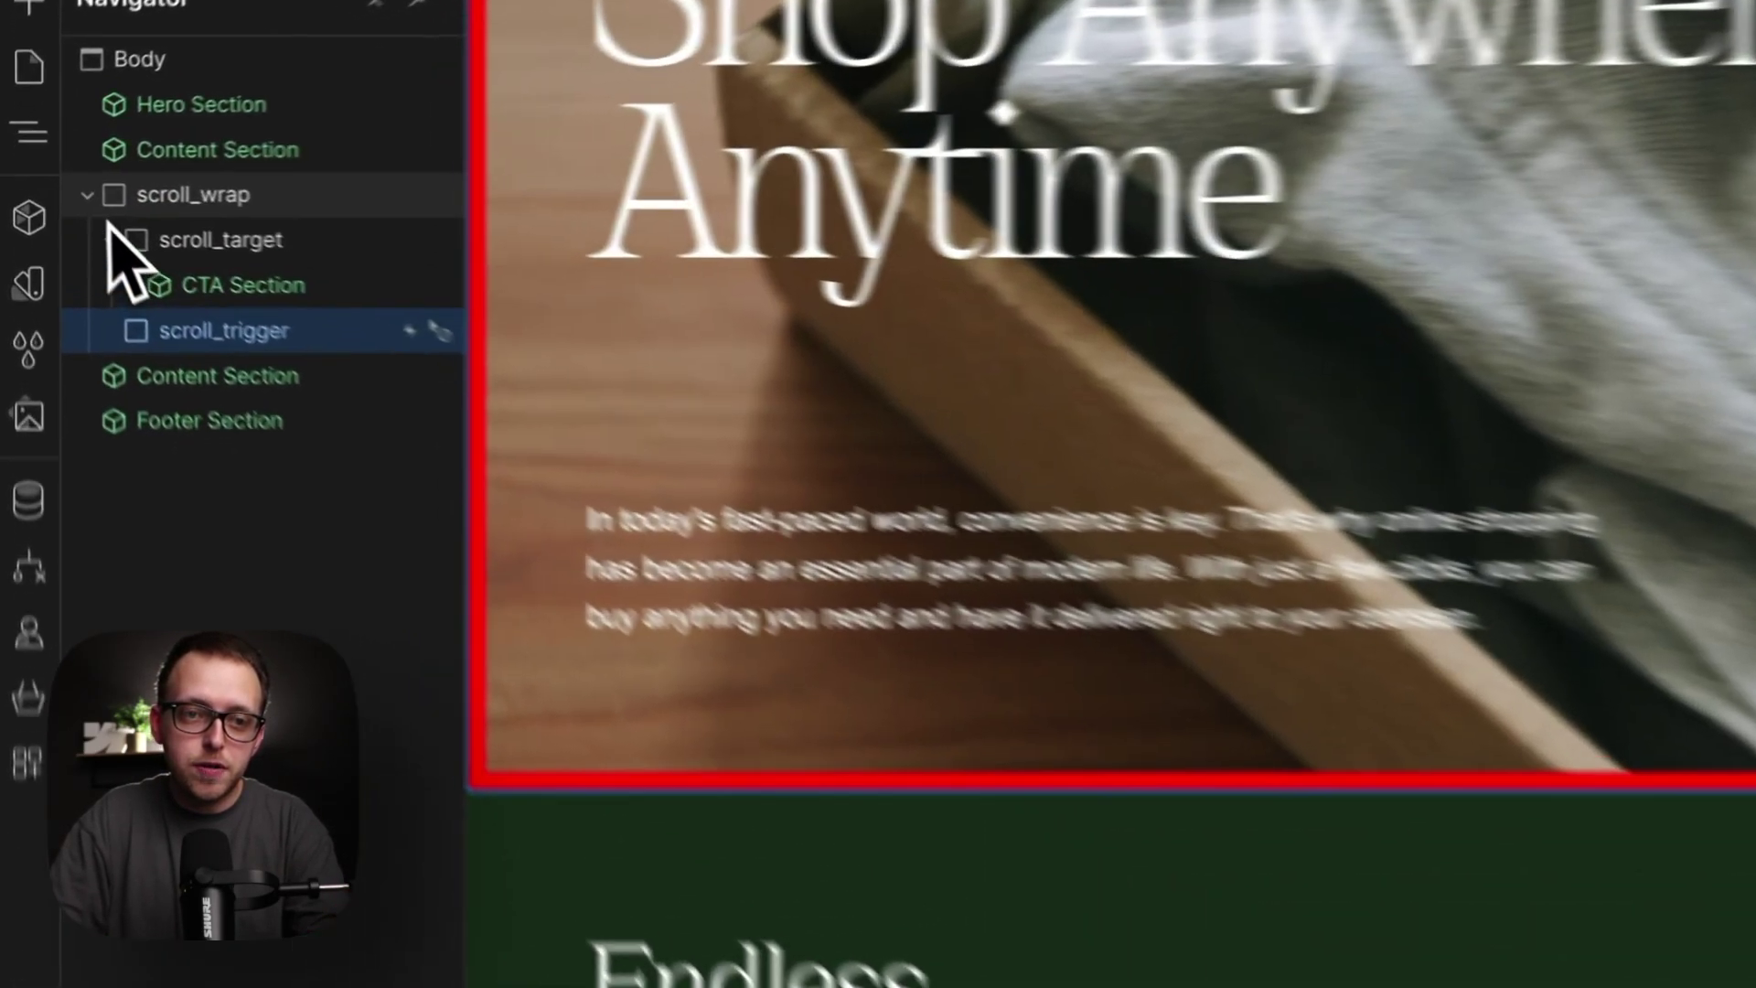
click(53, 196)
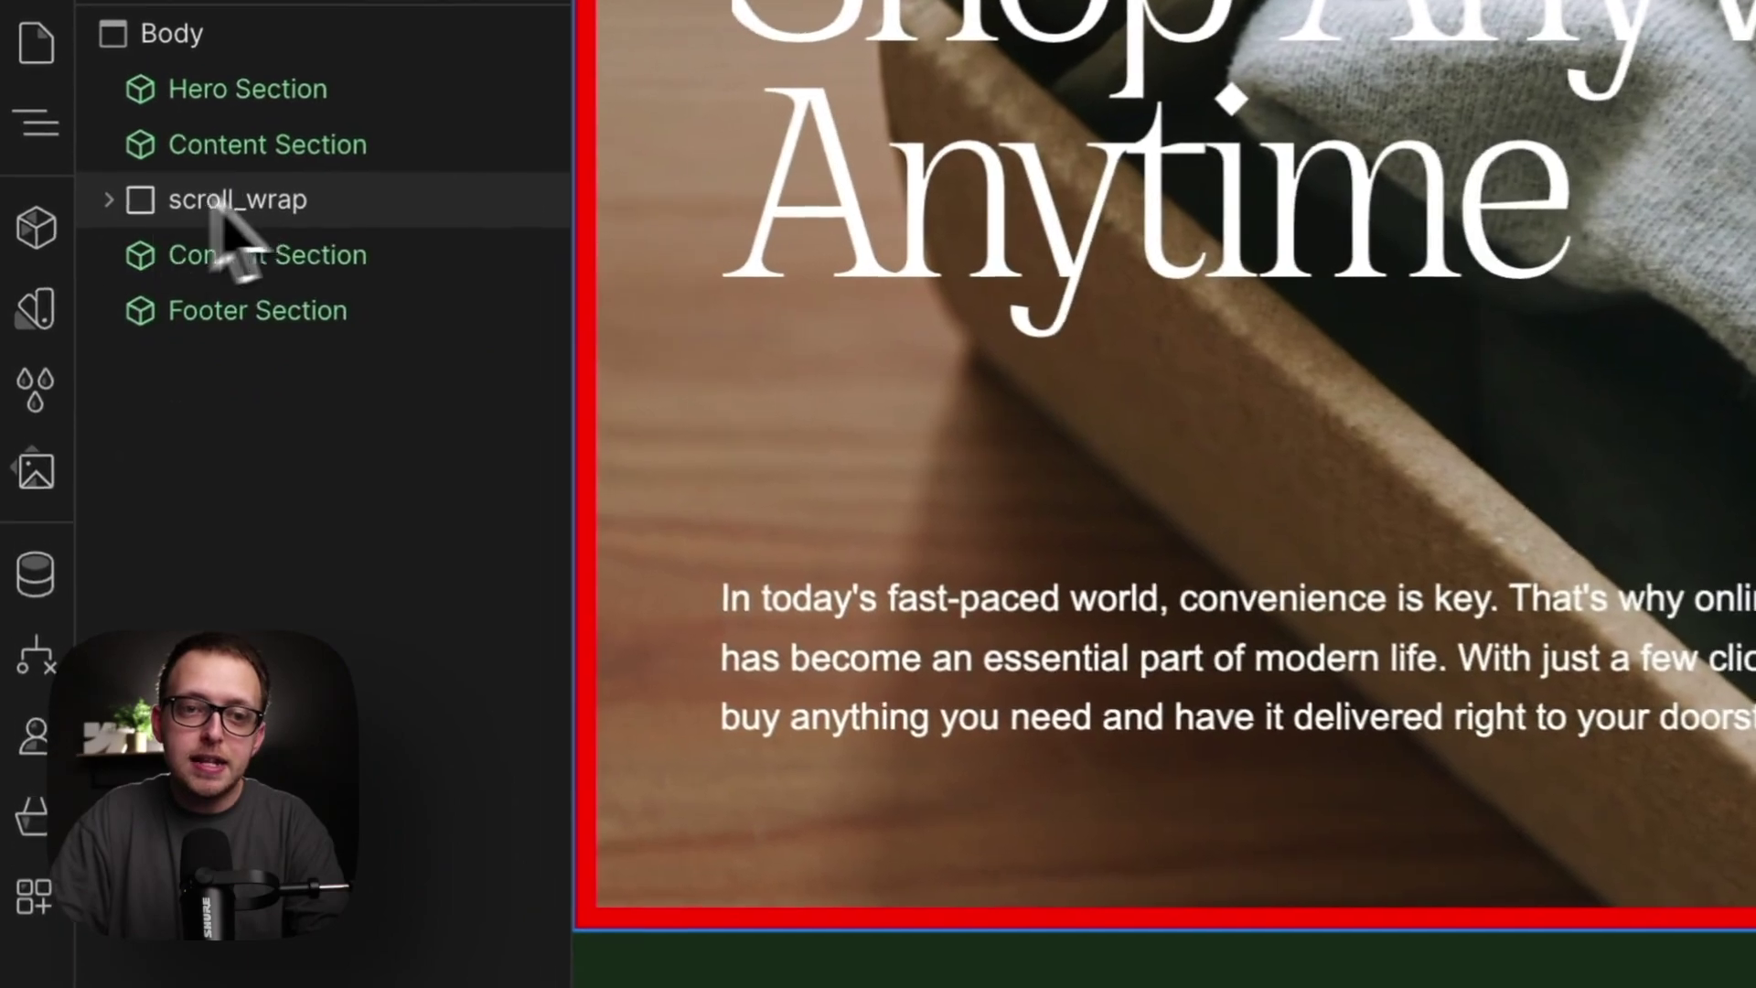
Step: Paste a copy of scroll_wrap at the end of Body and replace the CTA Section in its scroll_target with the Footer Section
click(295, 38)
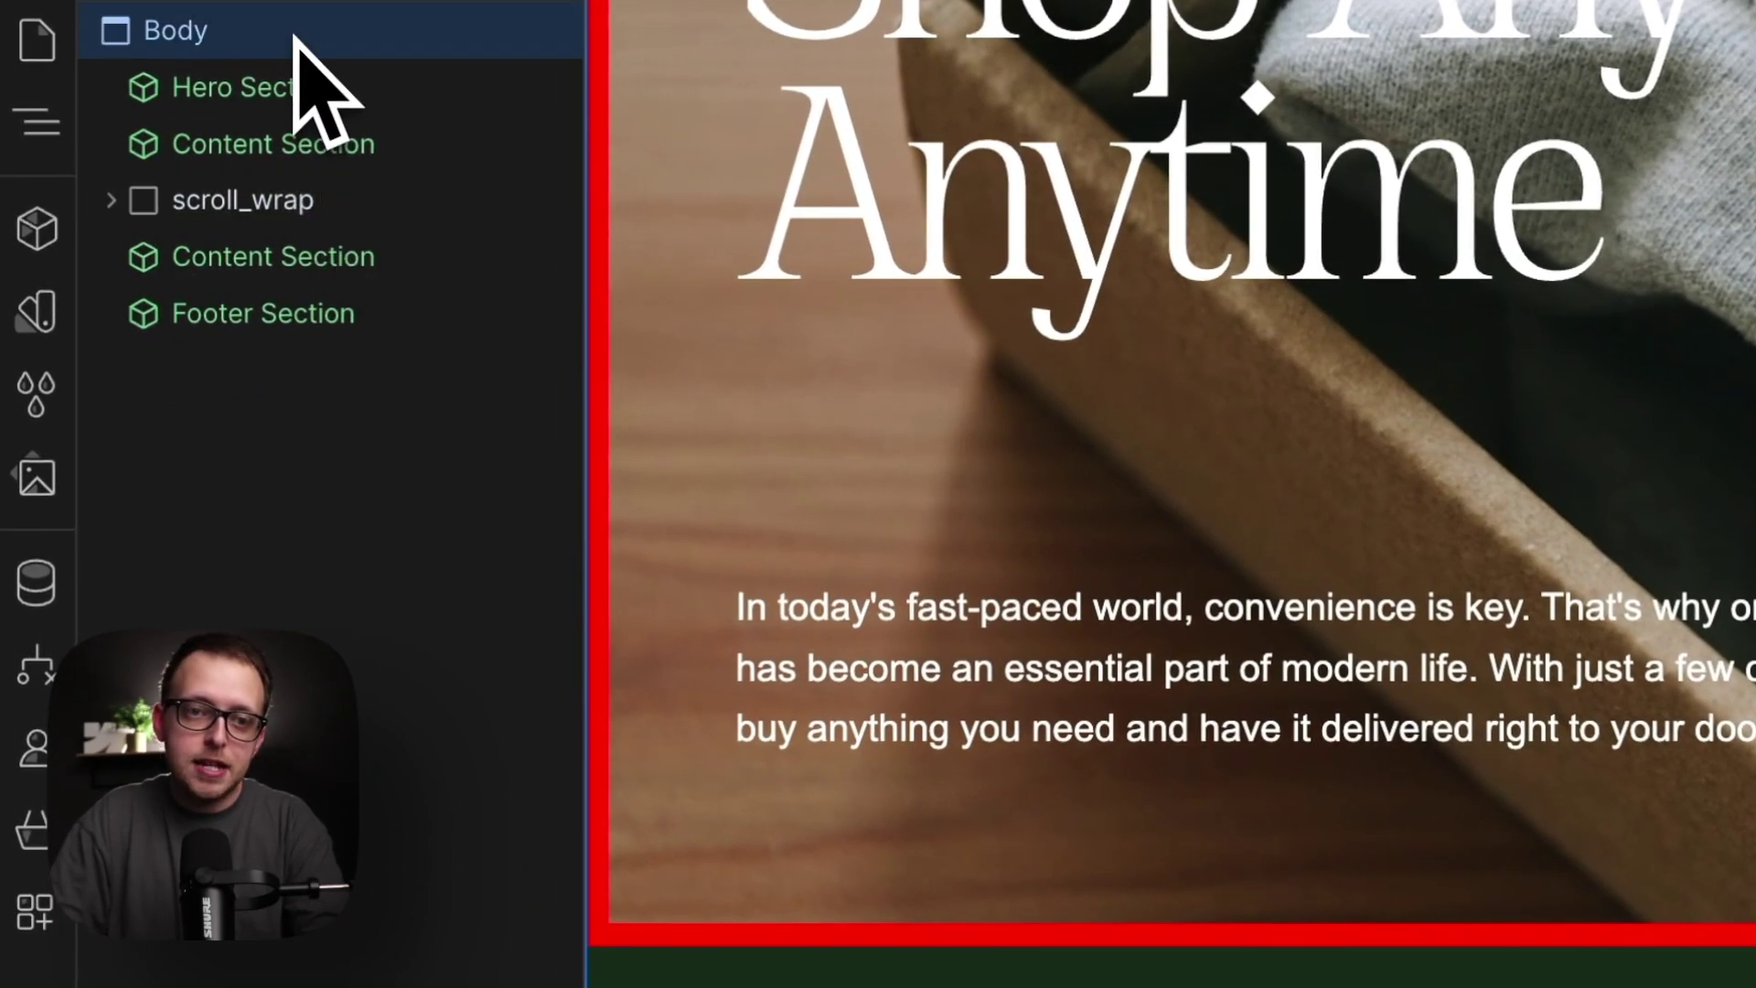
click(110, 371)
click(139, 428)
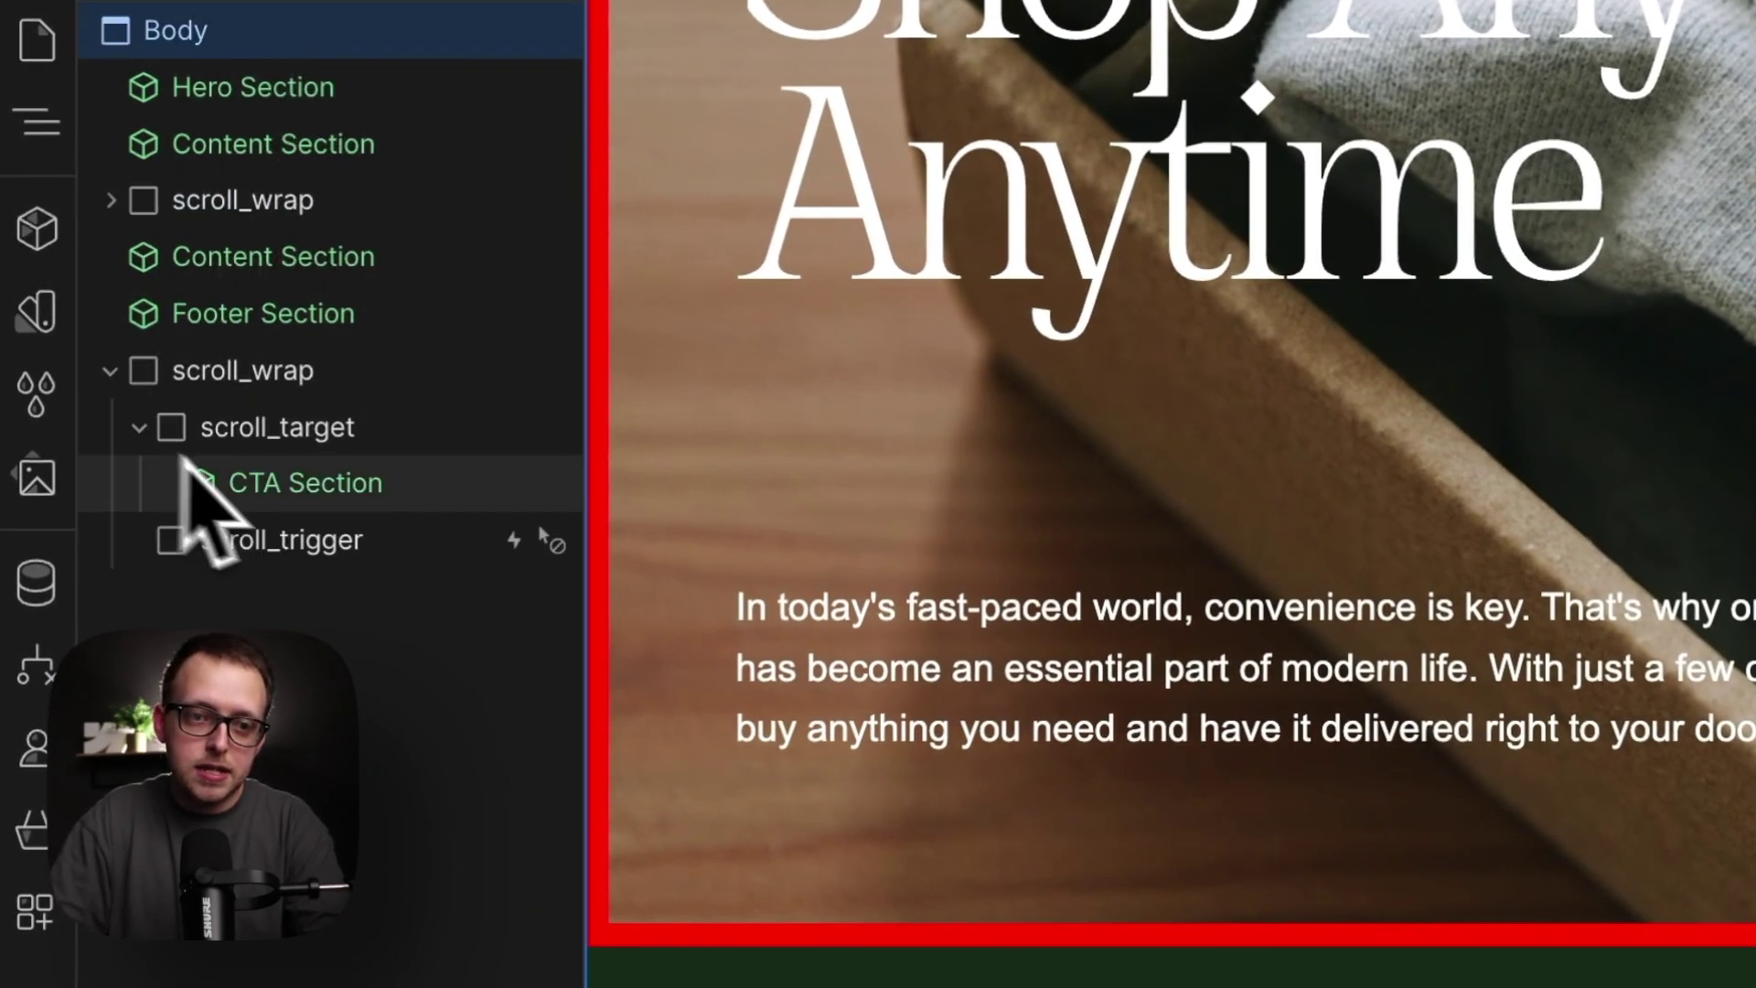
click(288, 501)
key(Delete)
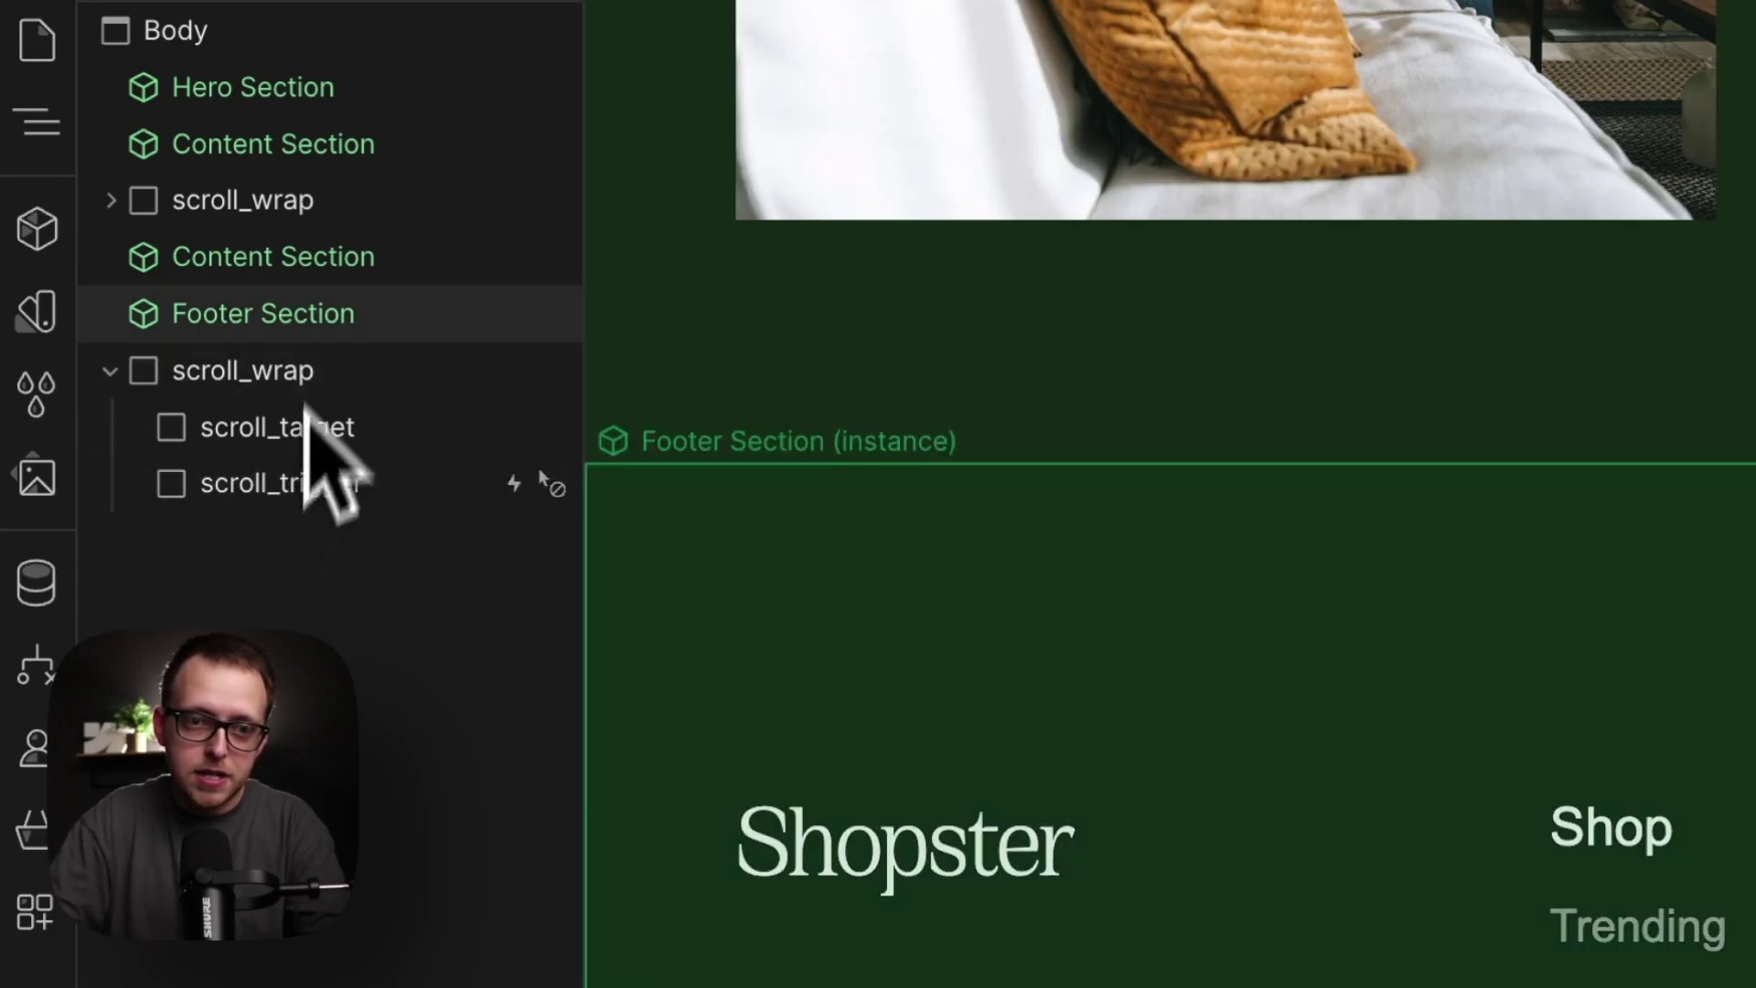
drag(297, 307, 320, 377)
click(347, 314)
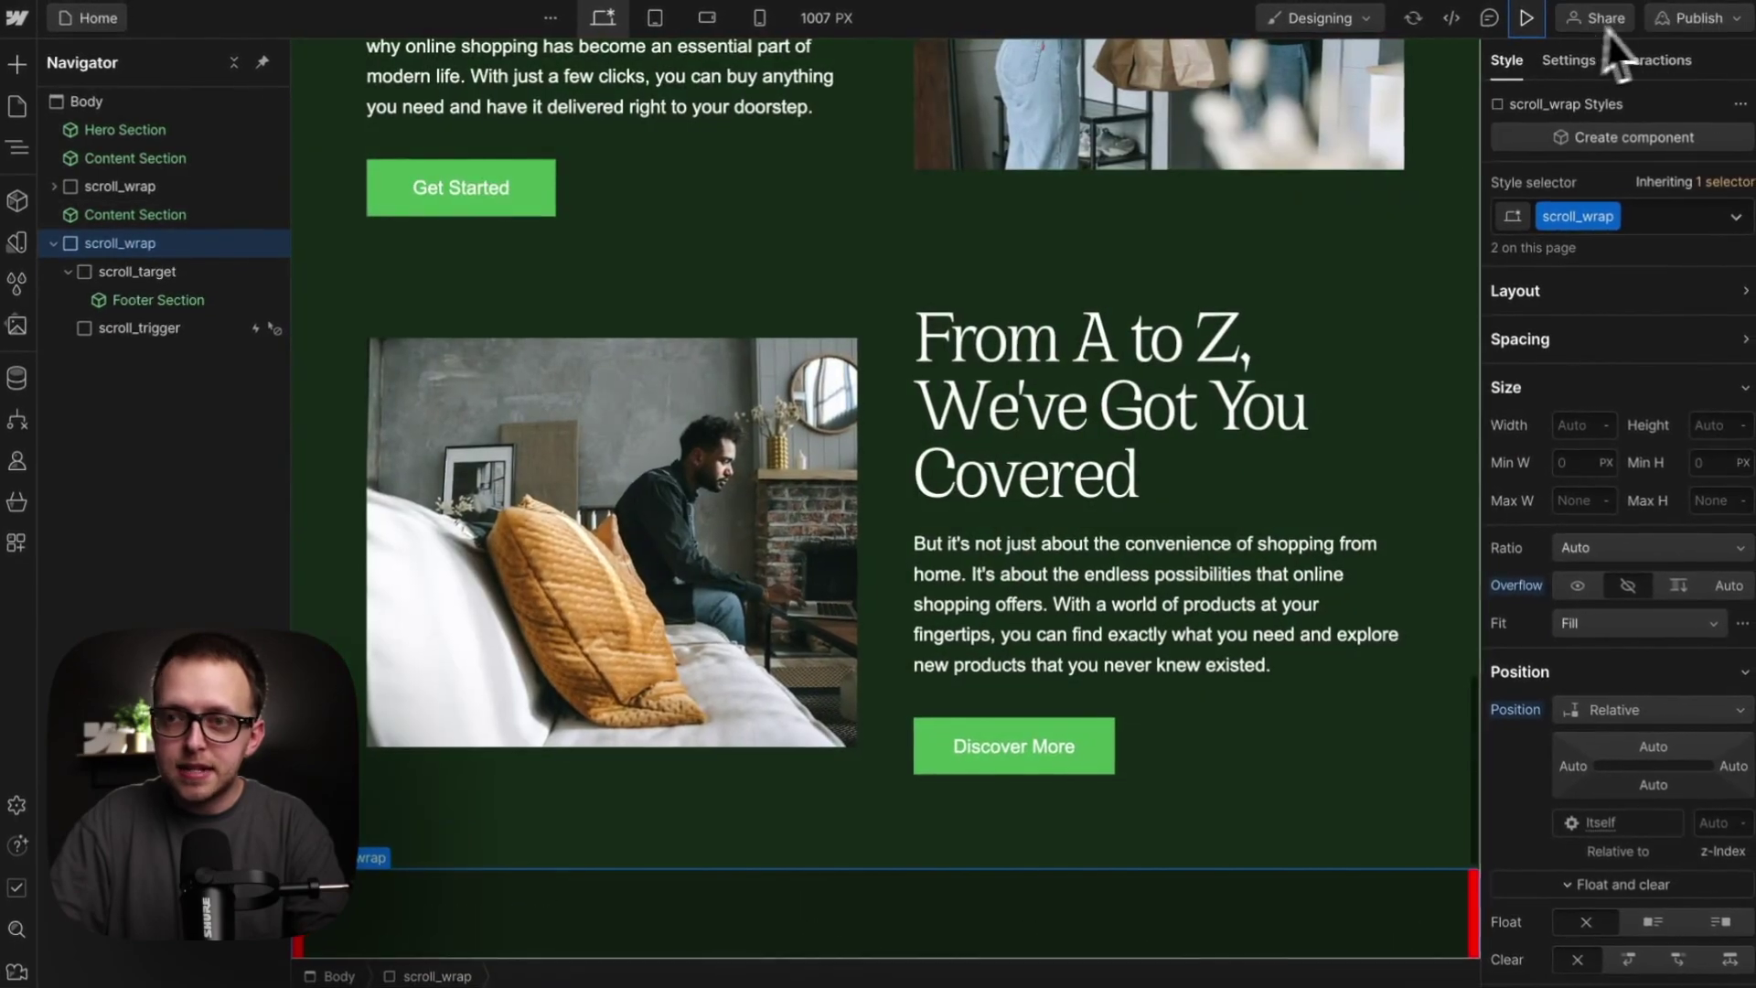
Step: Preview the footer's scroll reveal at the desktop breakpoint
click(1525, 19)
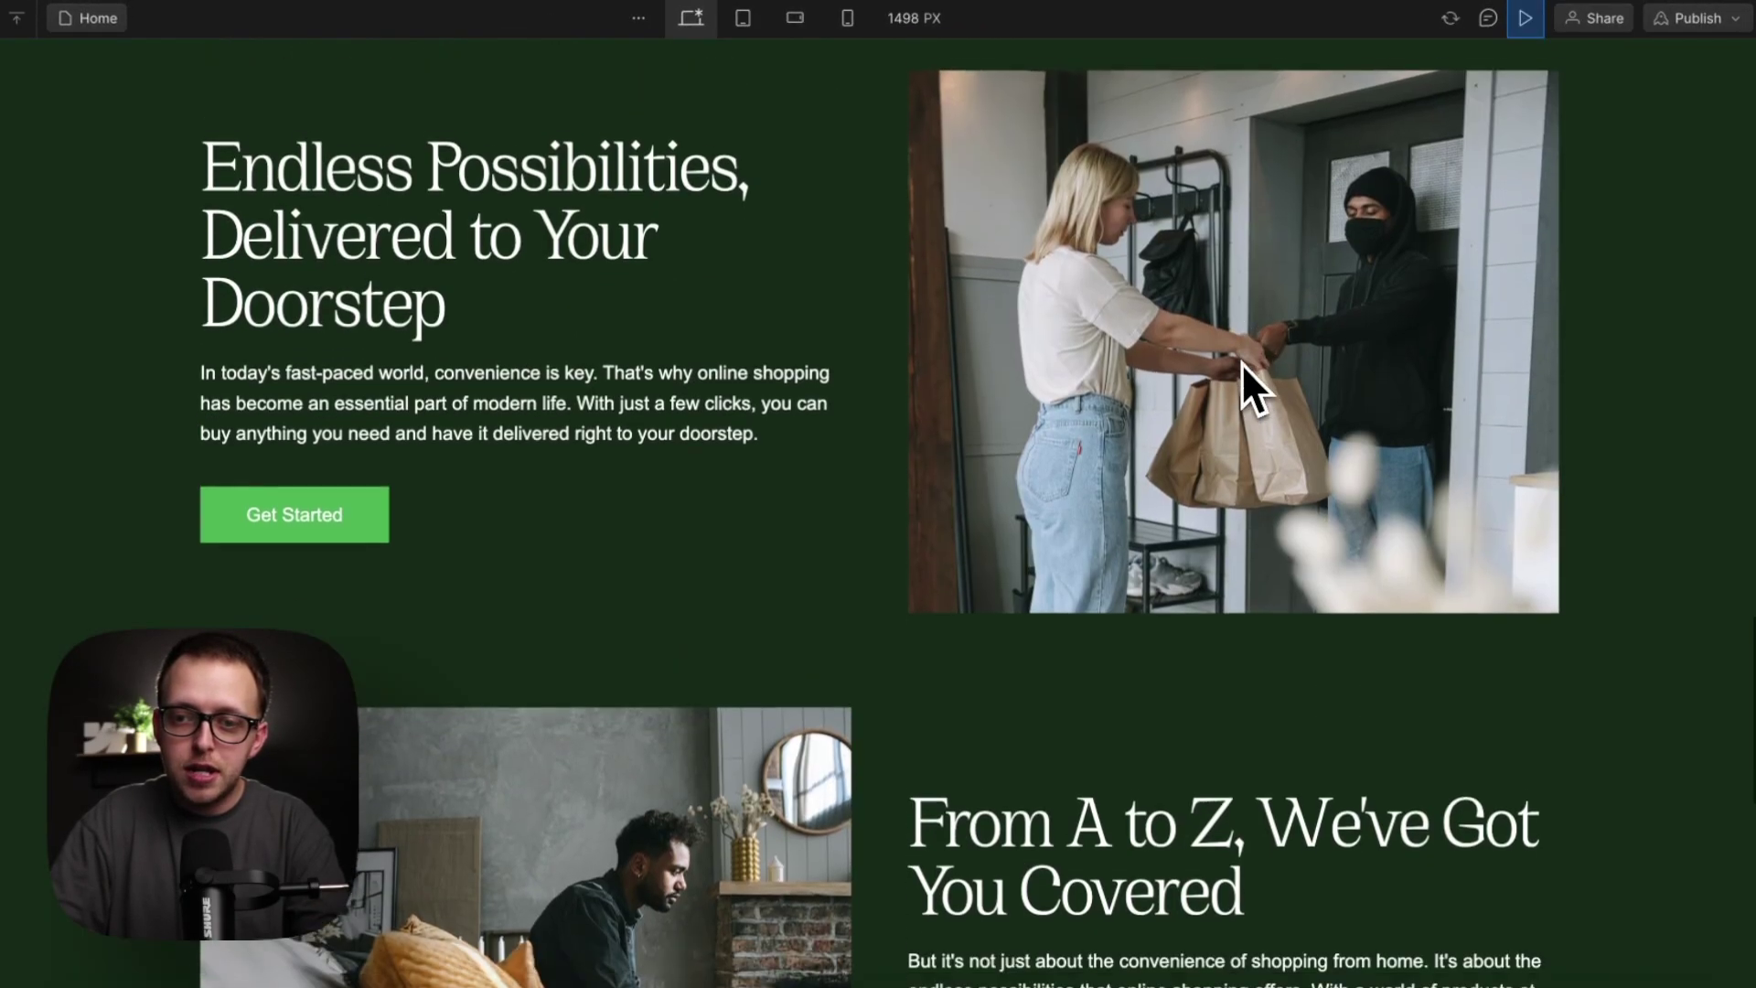
scroll(1243, 364, down, 5)
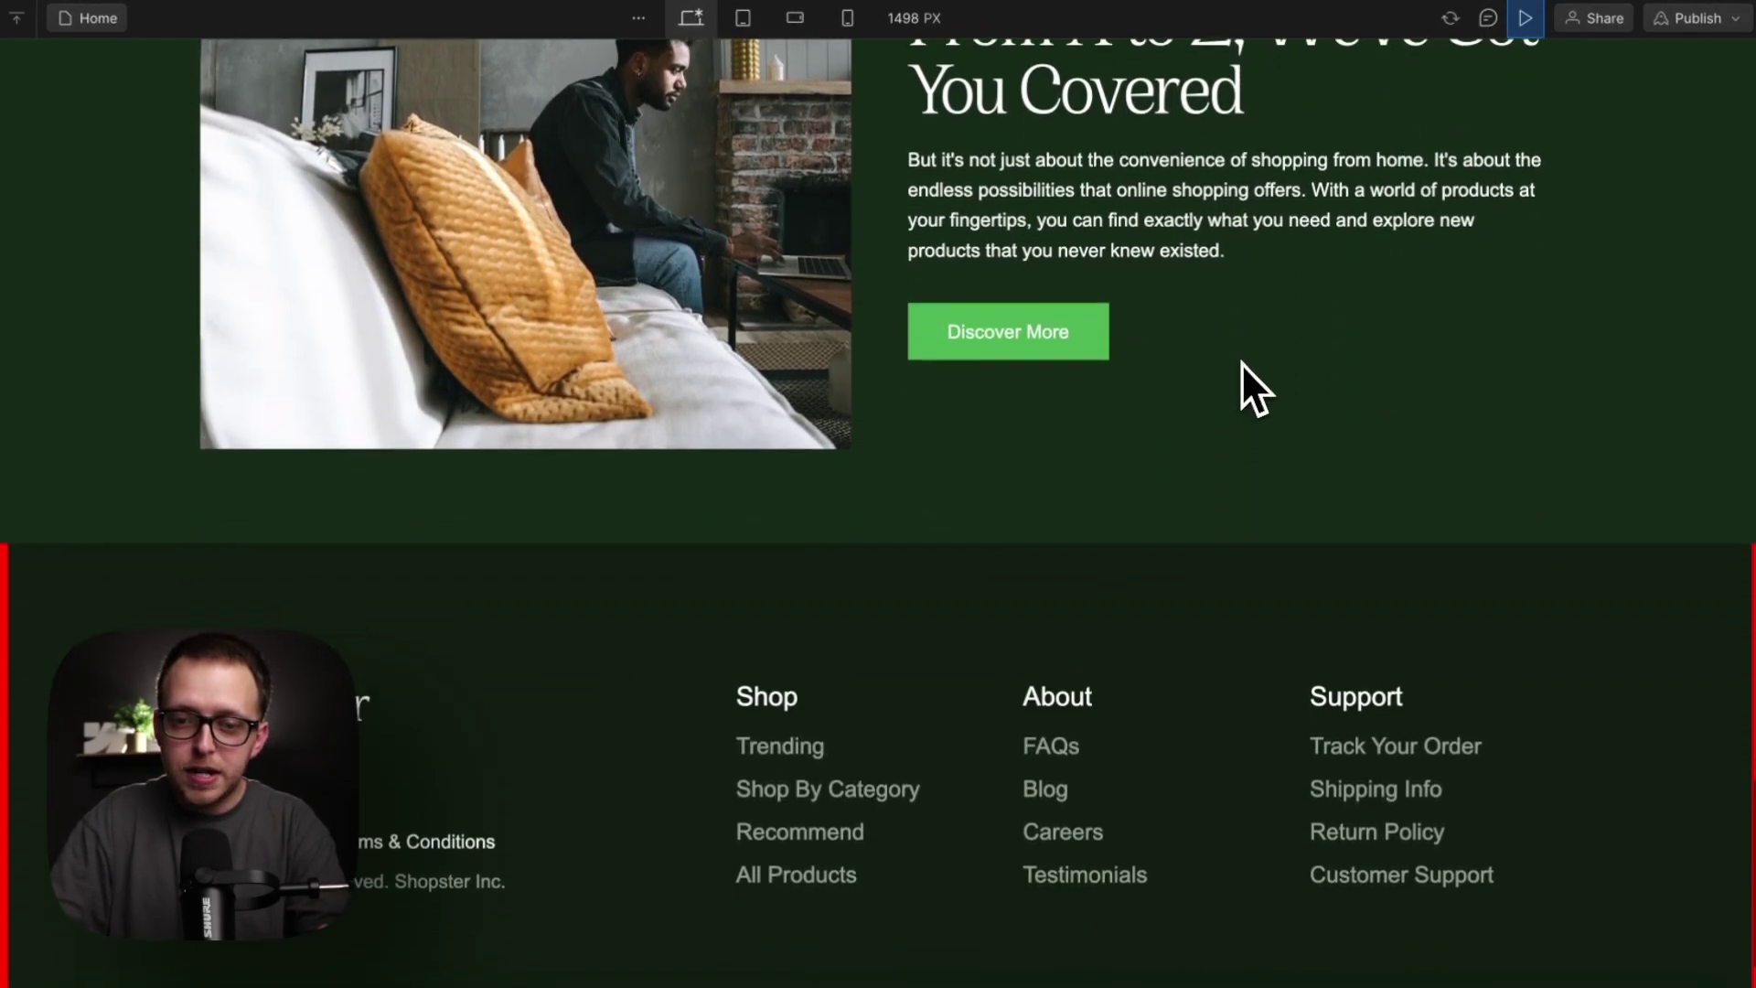
scroll(1242, 364, down, 1)
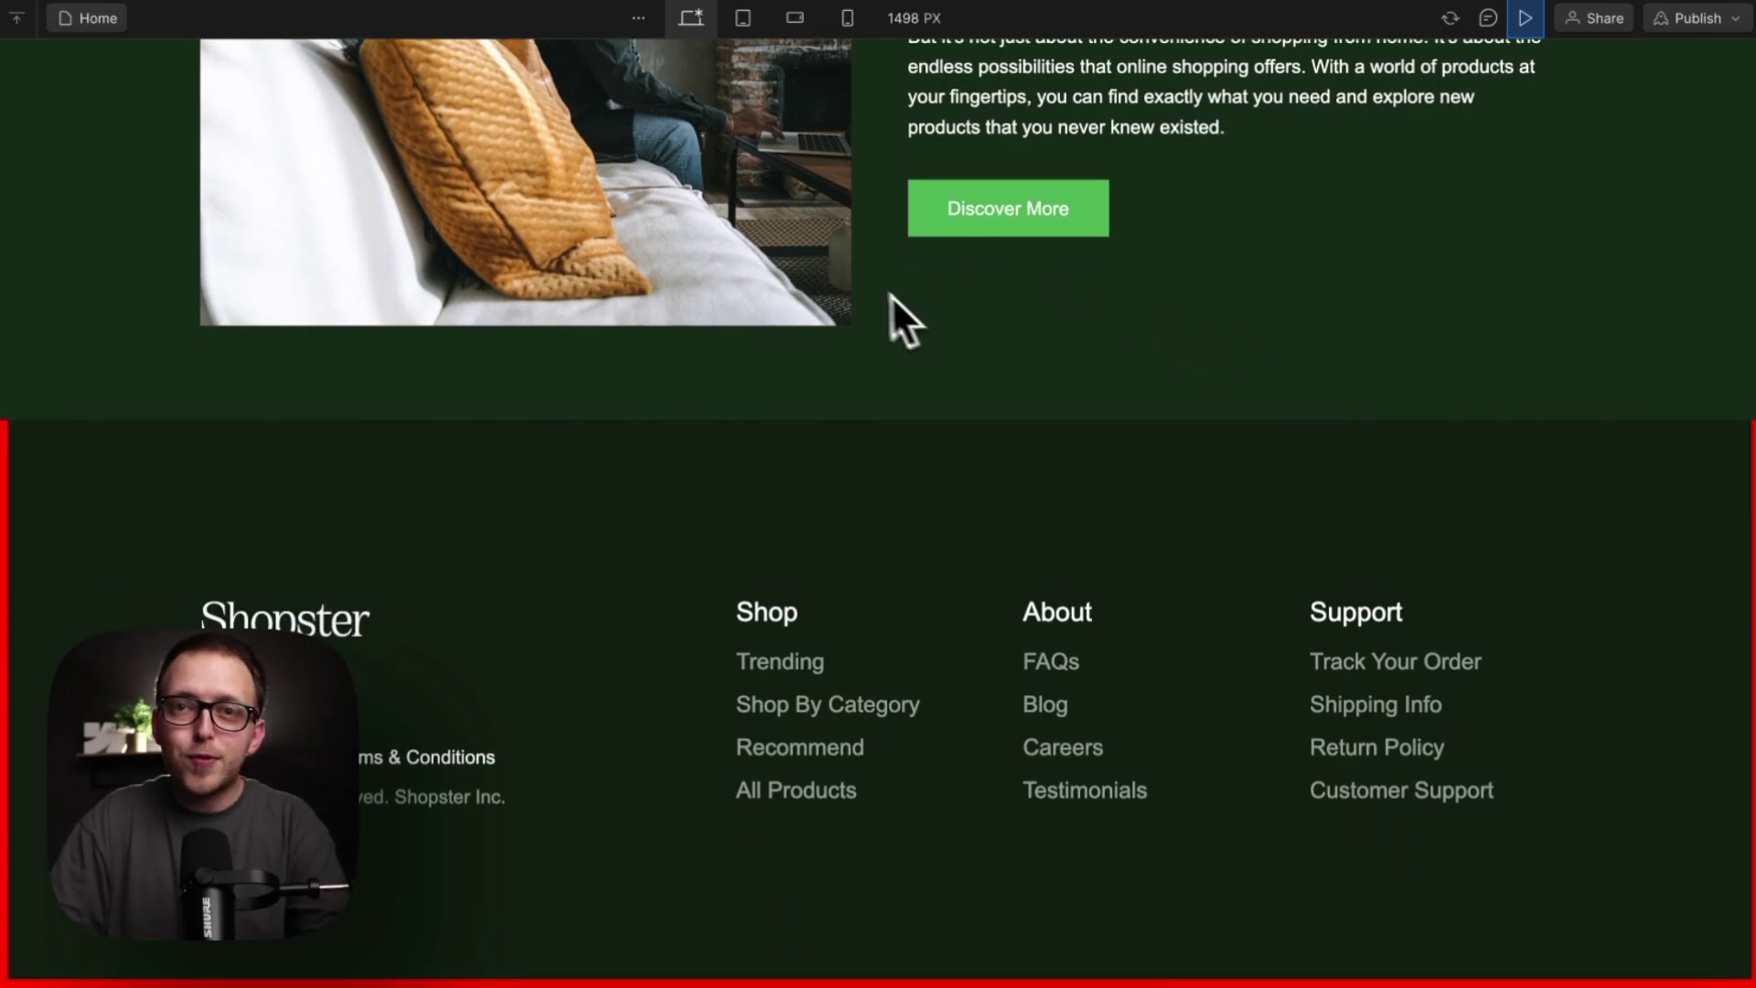
scroll(892, 295, up, 3)
Step: Preview the footer's scroll reveal at the mobile portrait breakpoint, and return to the designer at the desktop breakpoint
click(847, 18)
scroll(875, 536, up, 2)
scroll(875, 536, down, 8)
scroll(875, 536, down, 10)
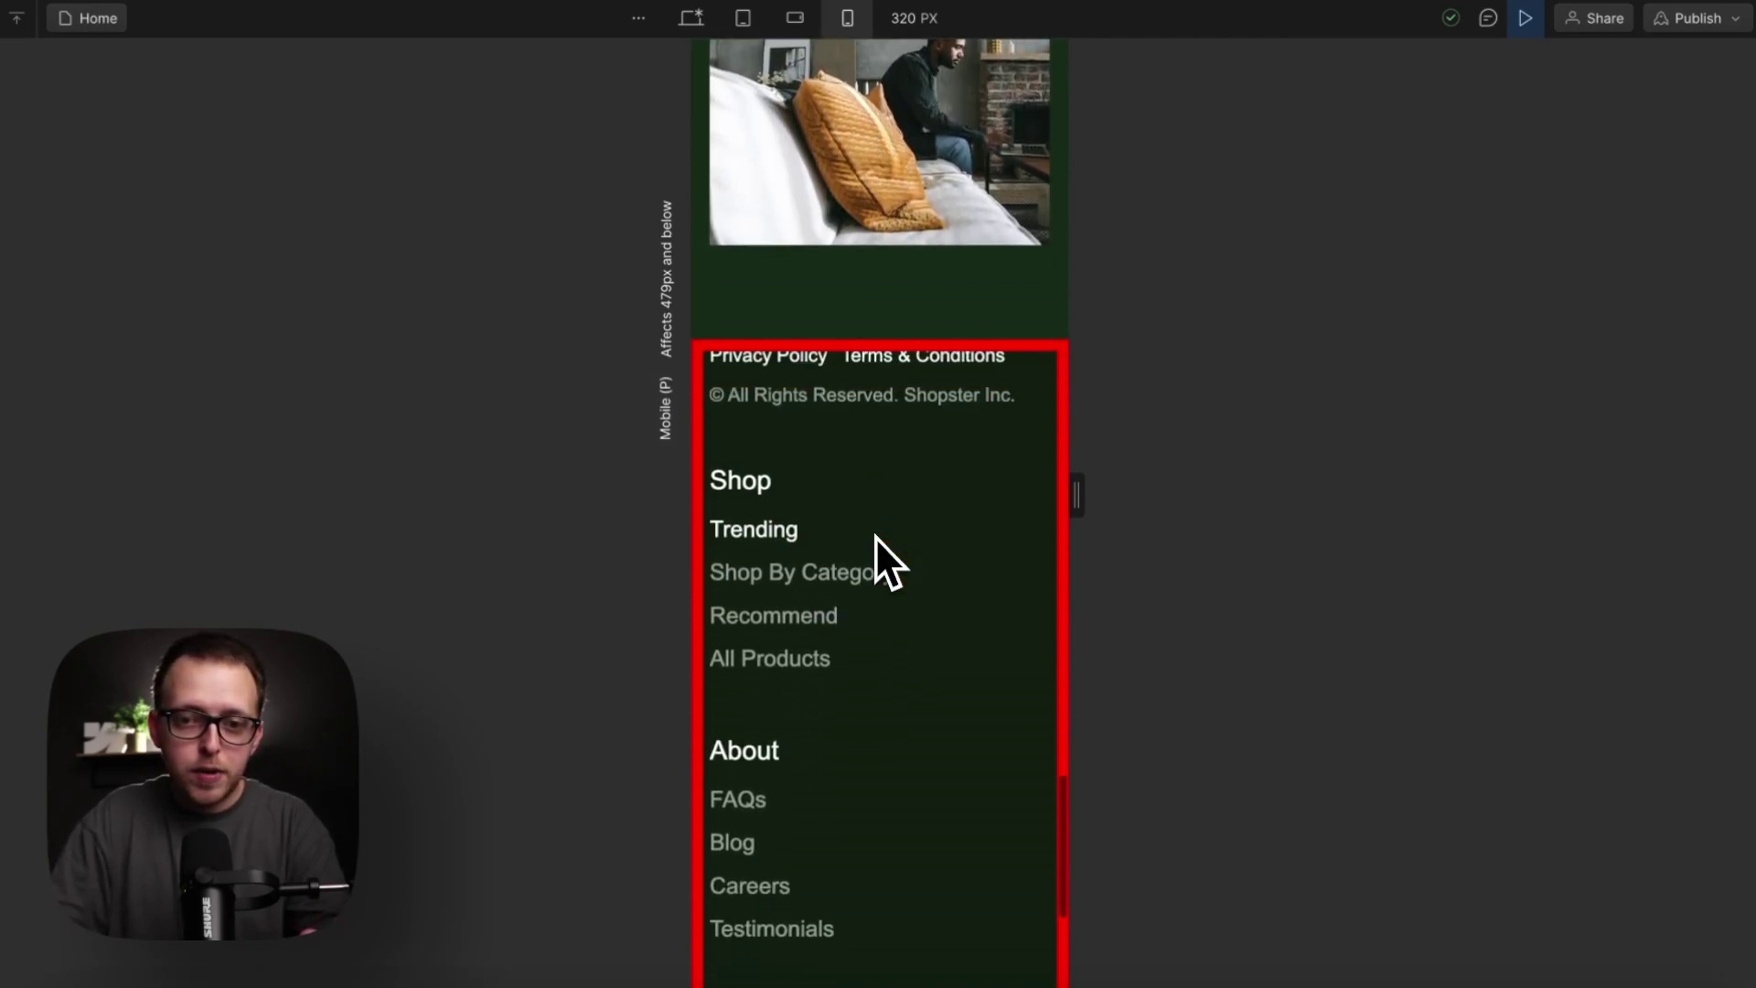
scroll(875, 536, down, 3)
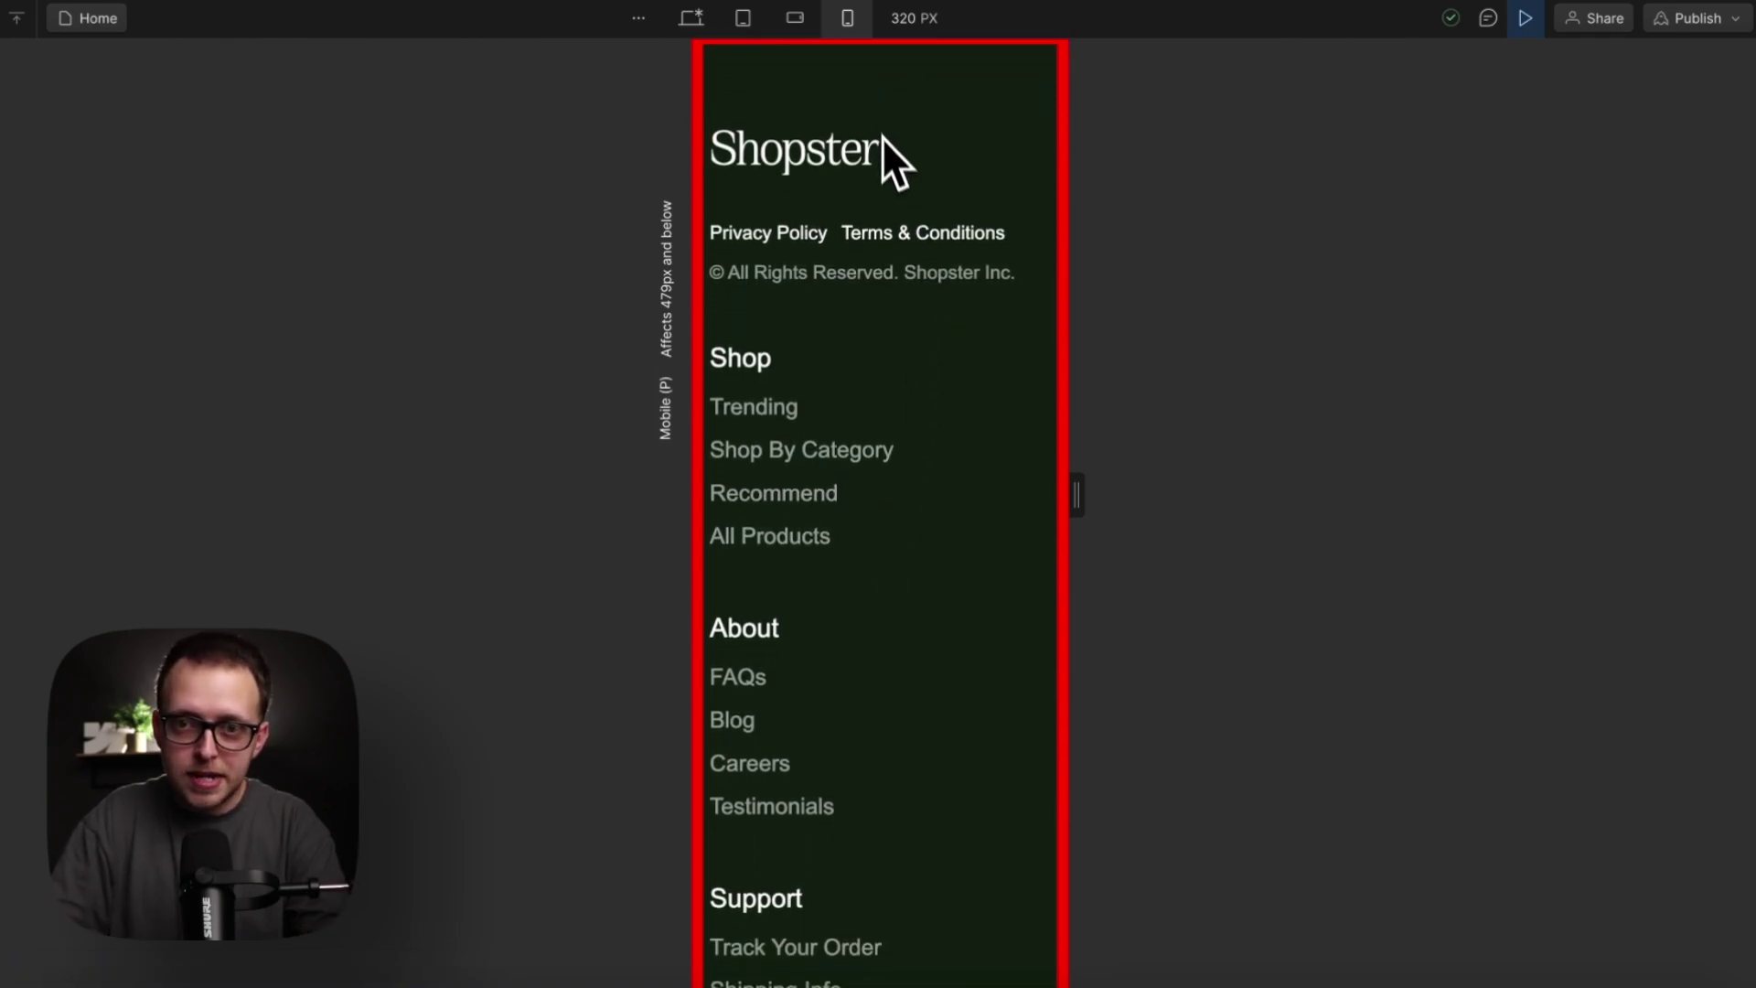
scroll(884, 145, down, 1)
scroll(888, 155, down, 2)
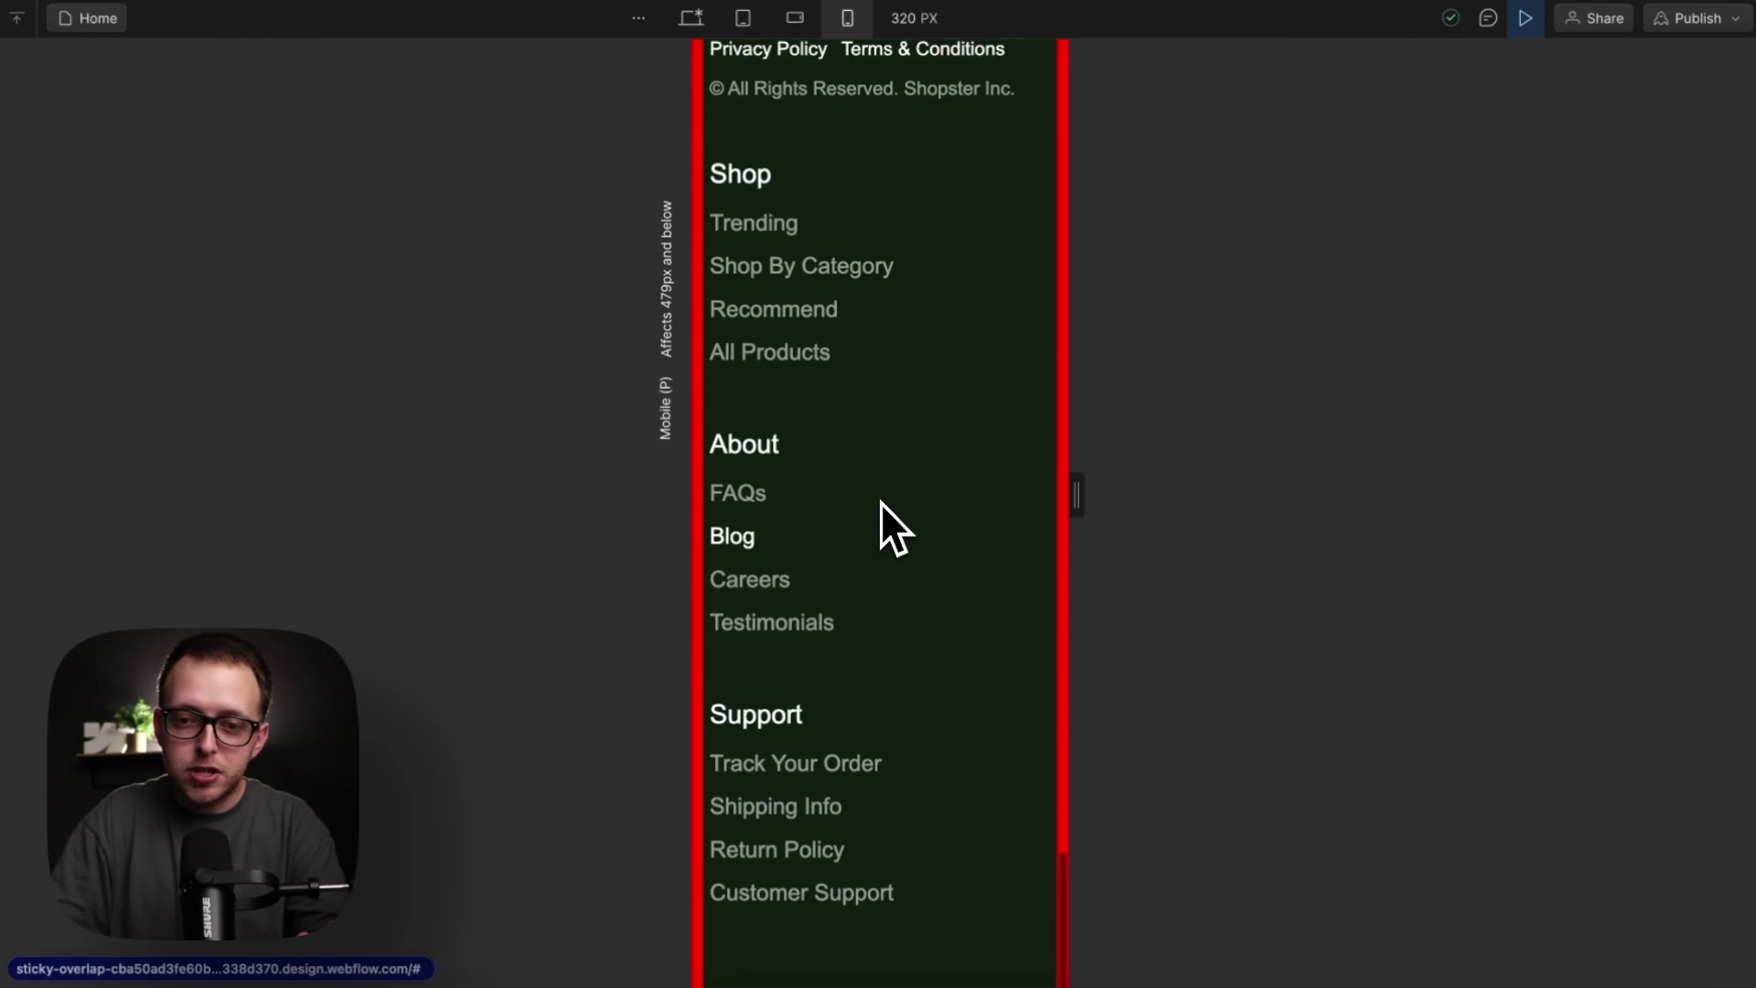
click(691, 18)
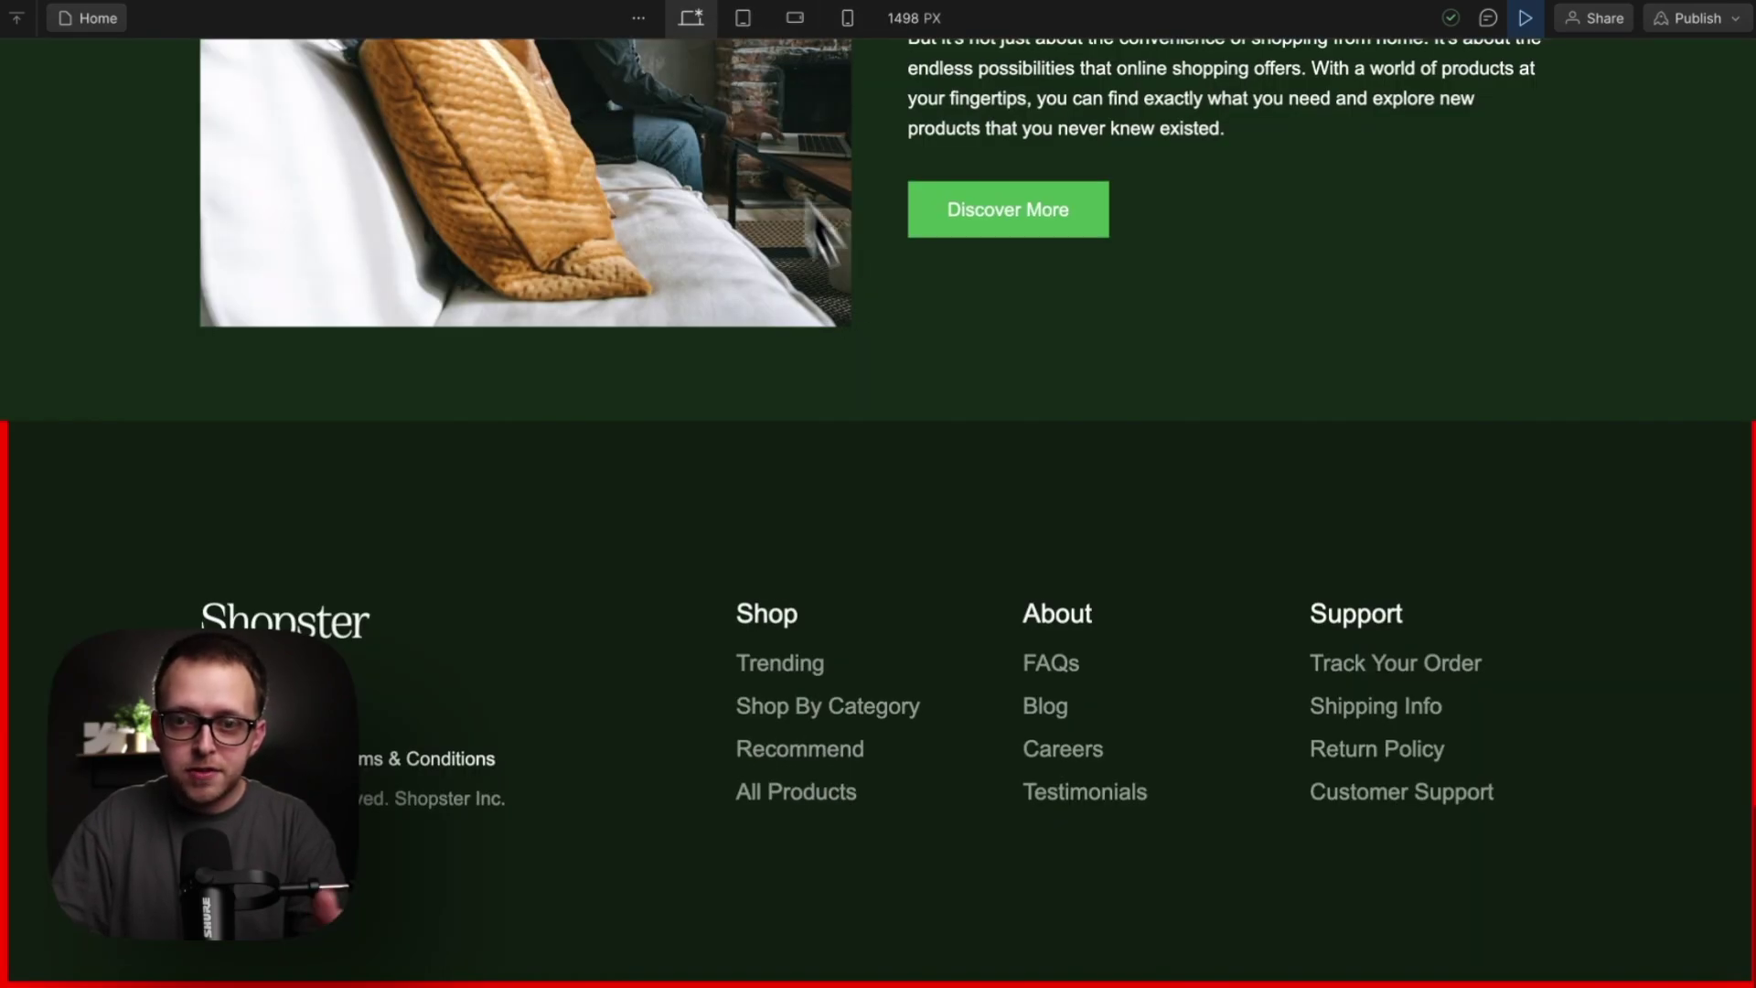
scroll(887, 350, up, 8)
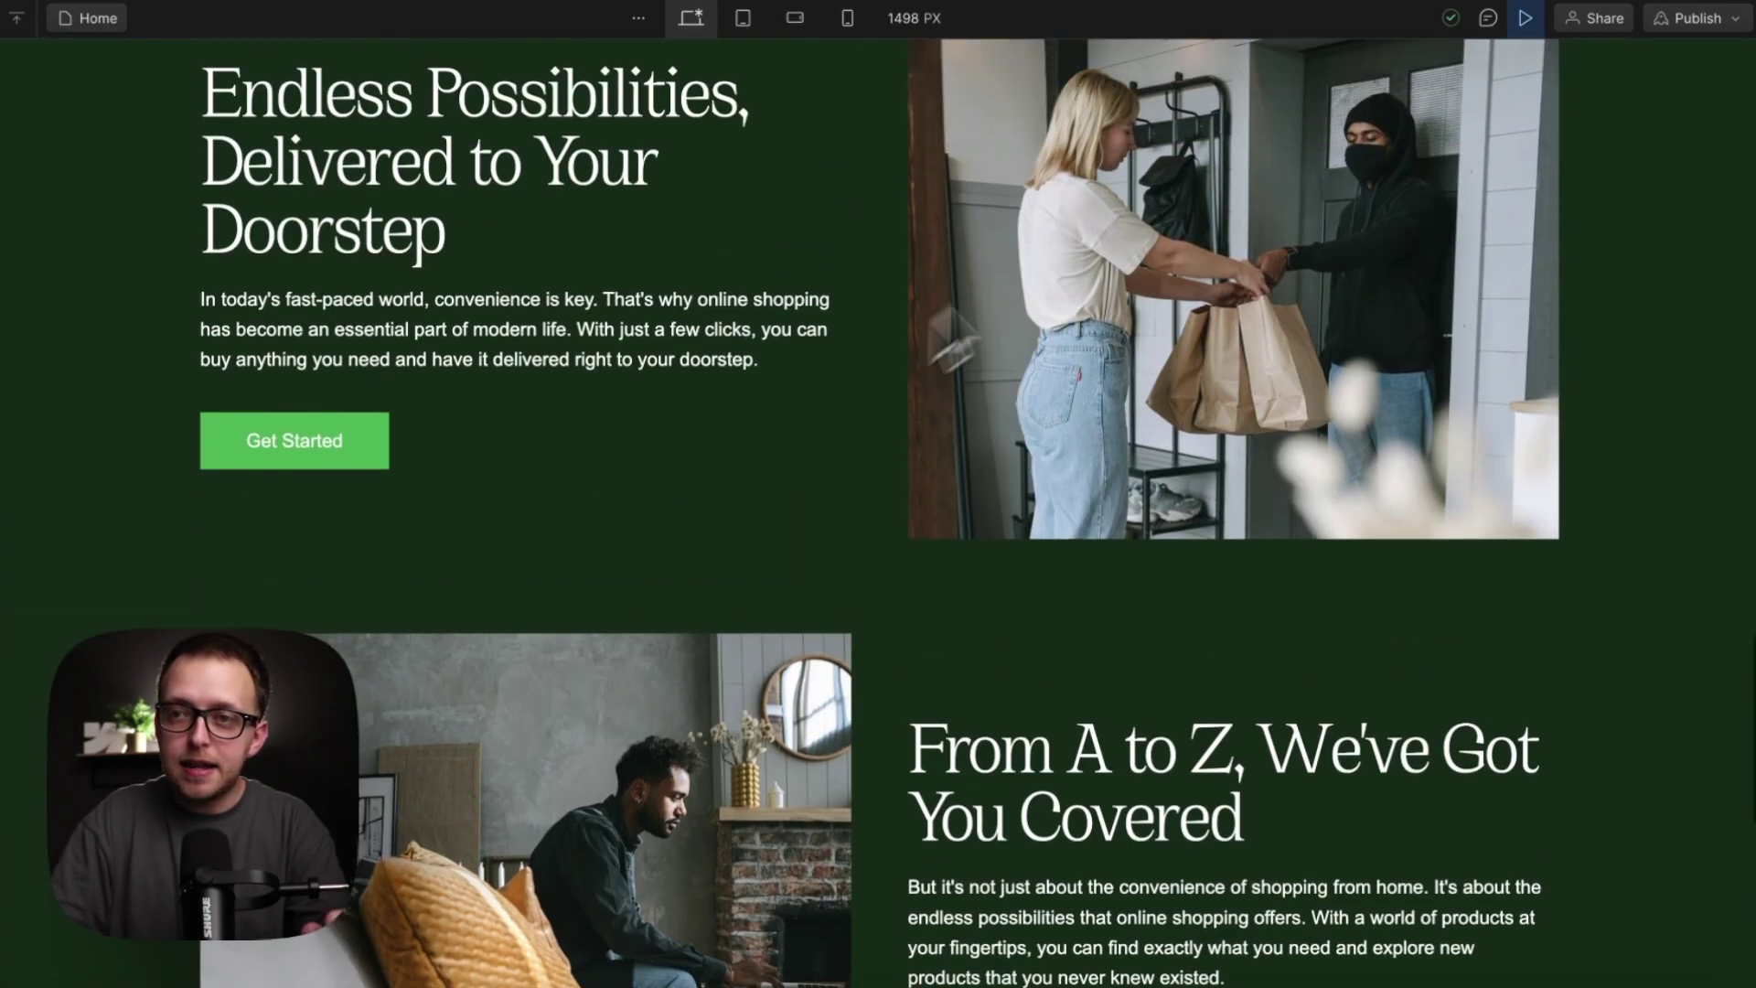
key(shift+p)
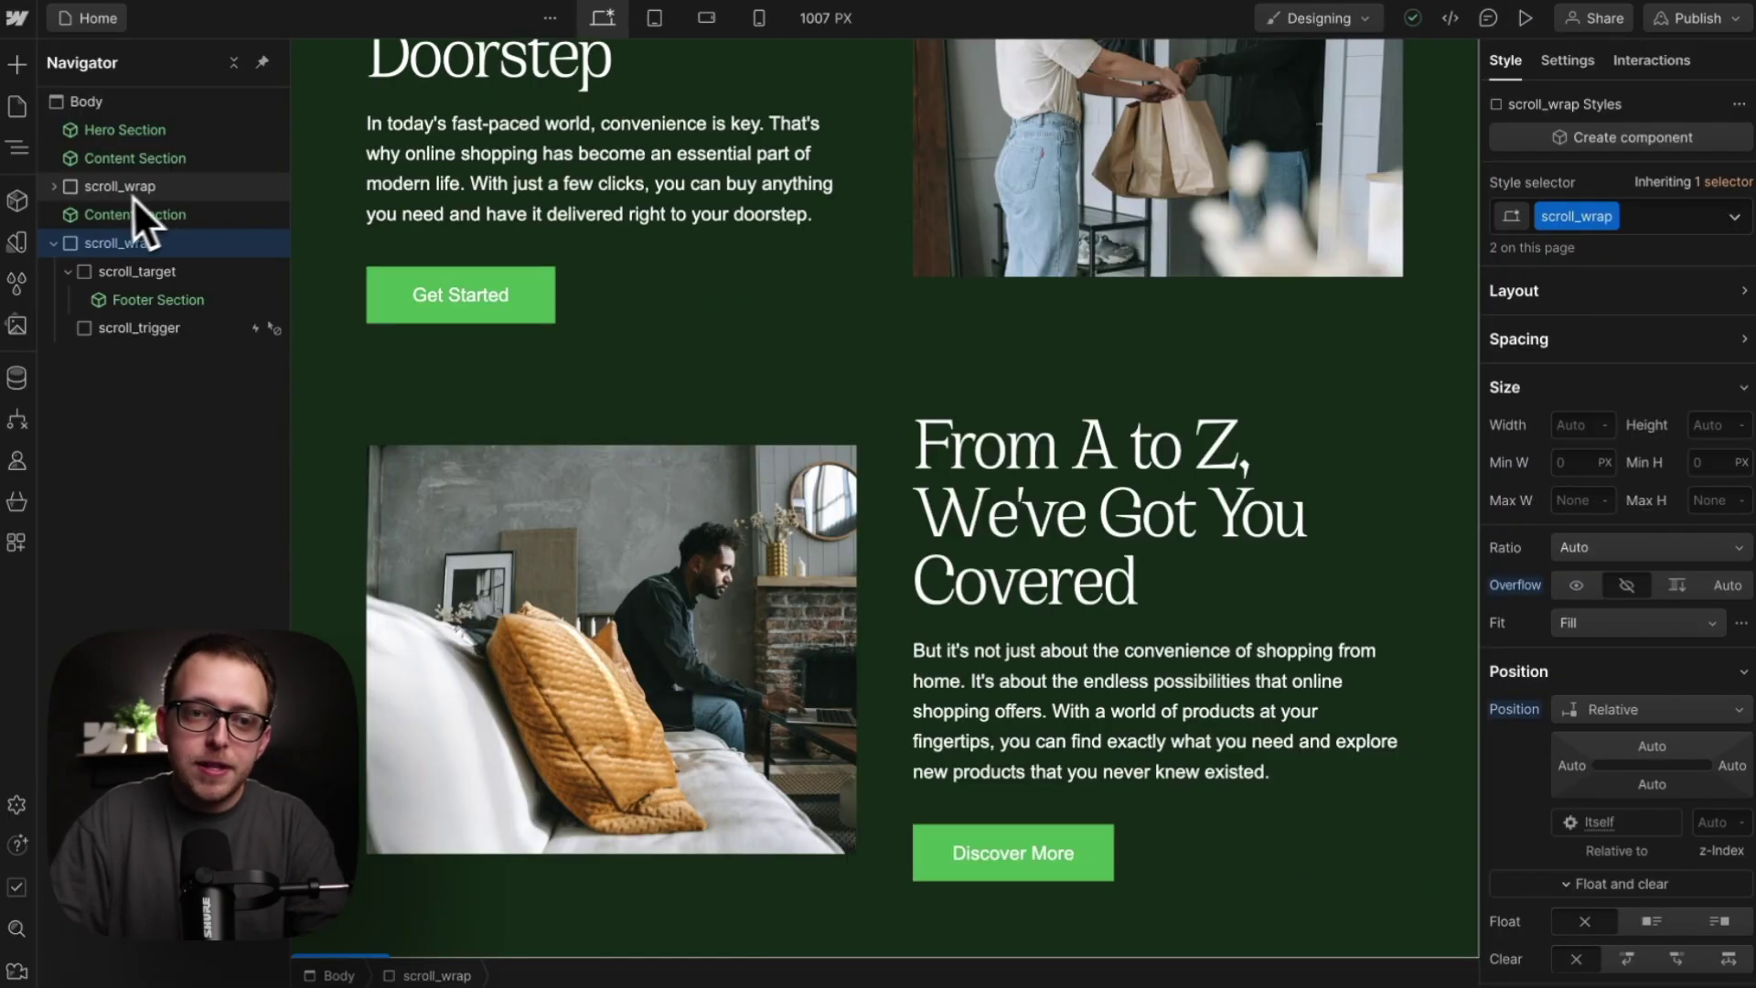
Step: Add a div block directly inside Body and give it the new class top_wrap
click(53, 244)
click(124, 108)
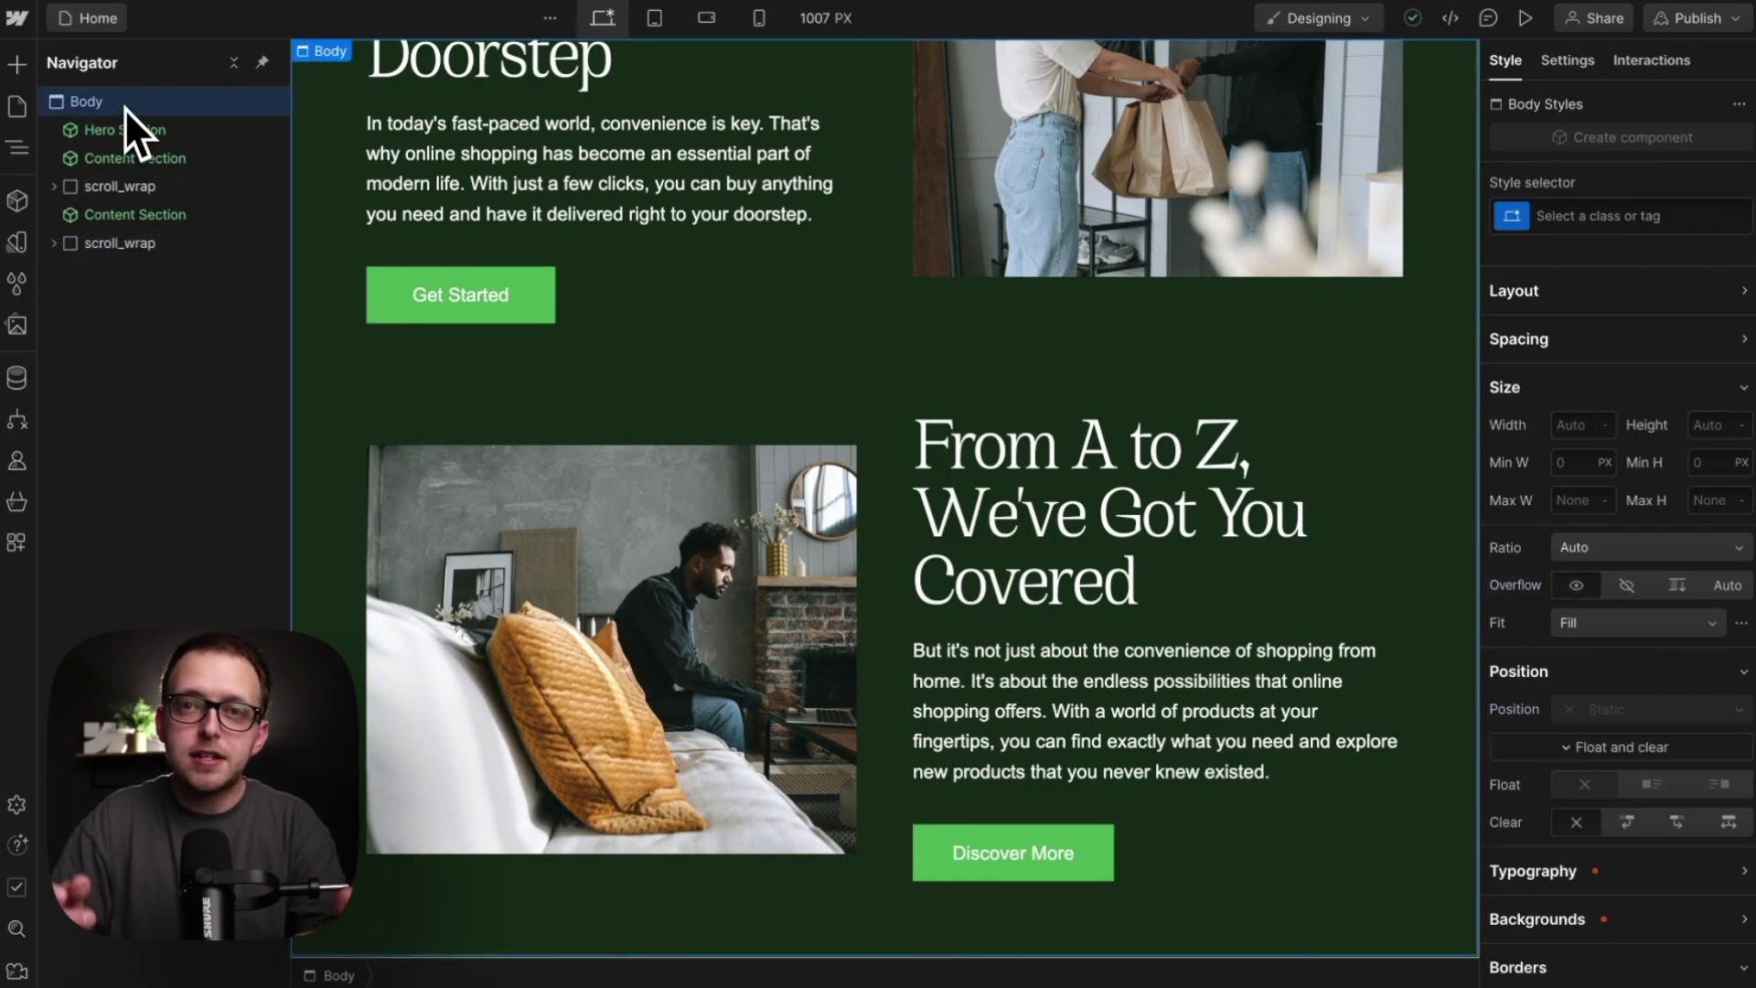
scroll(531, 370, up, 10)
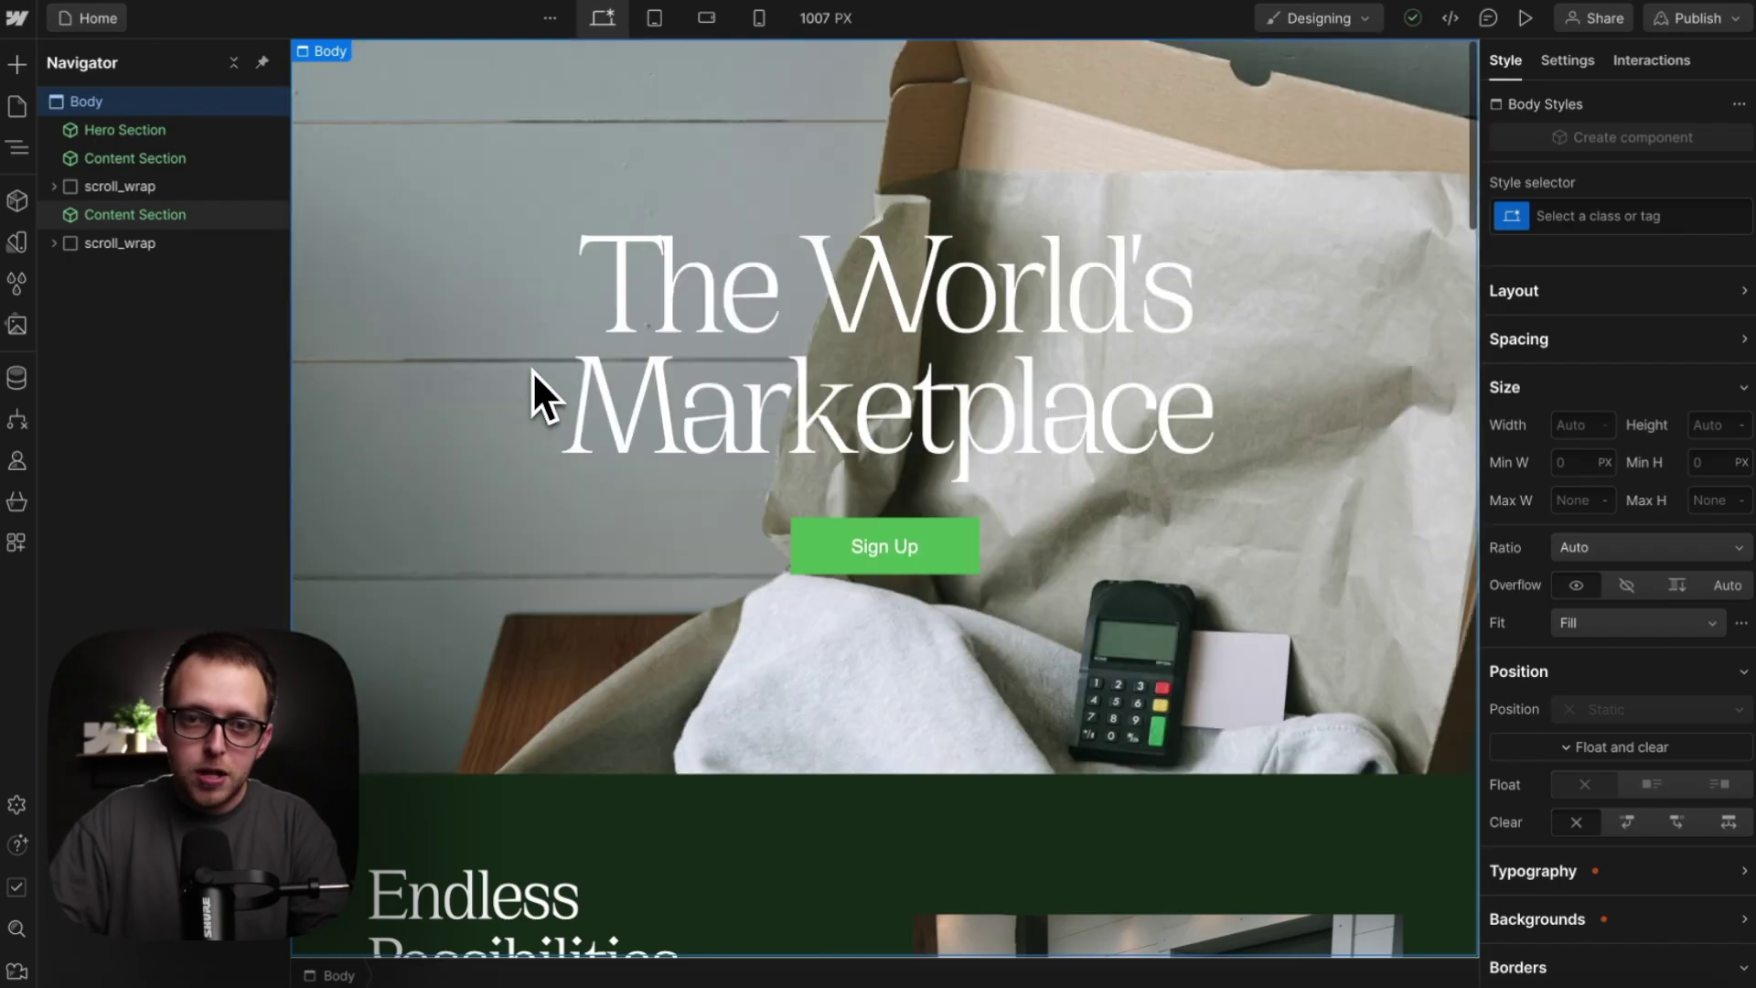
key(ctrl+k)
text(div)
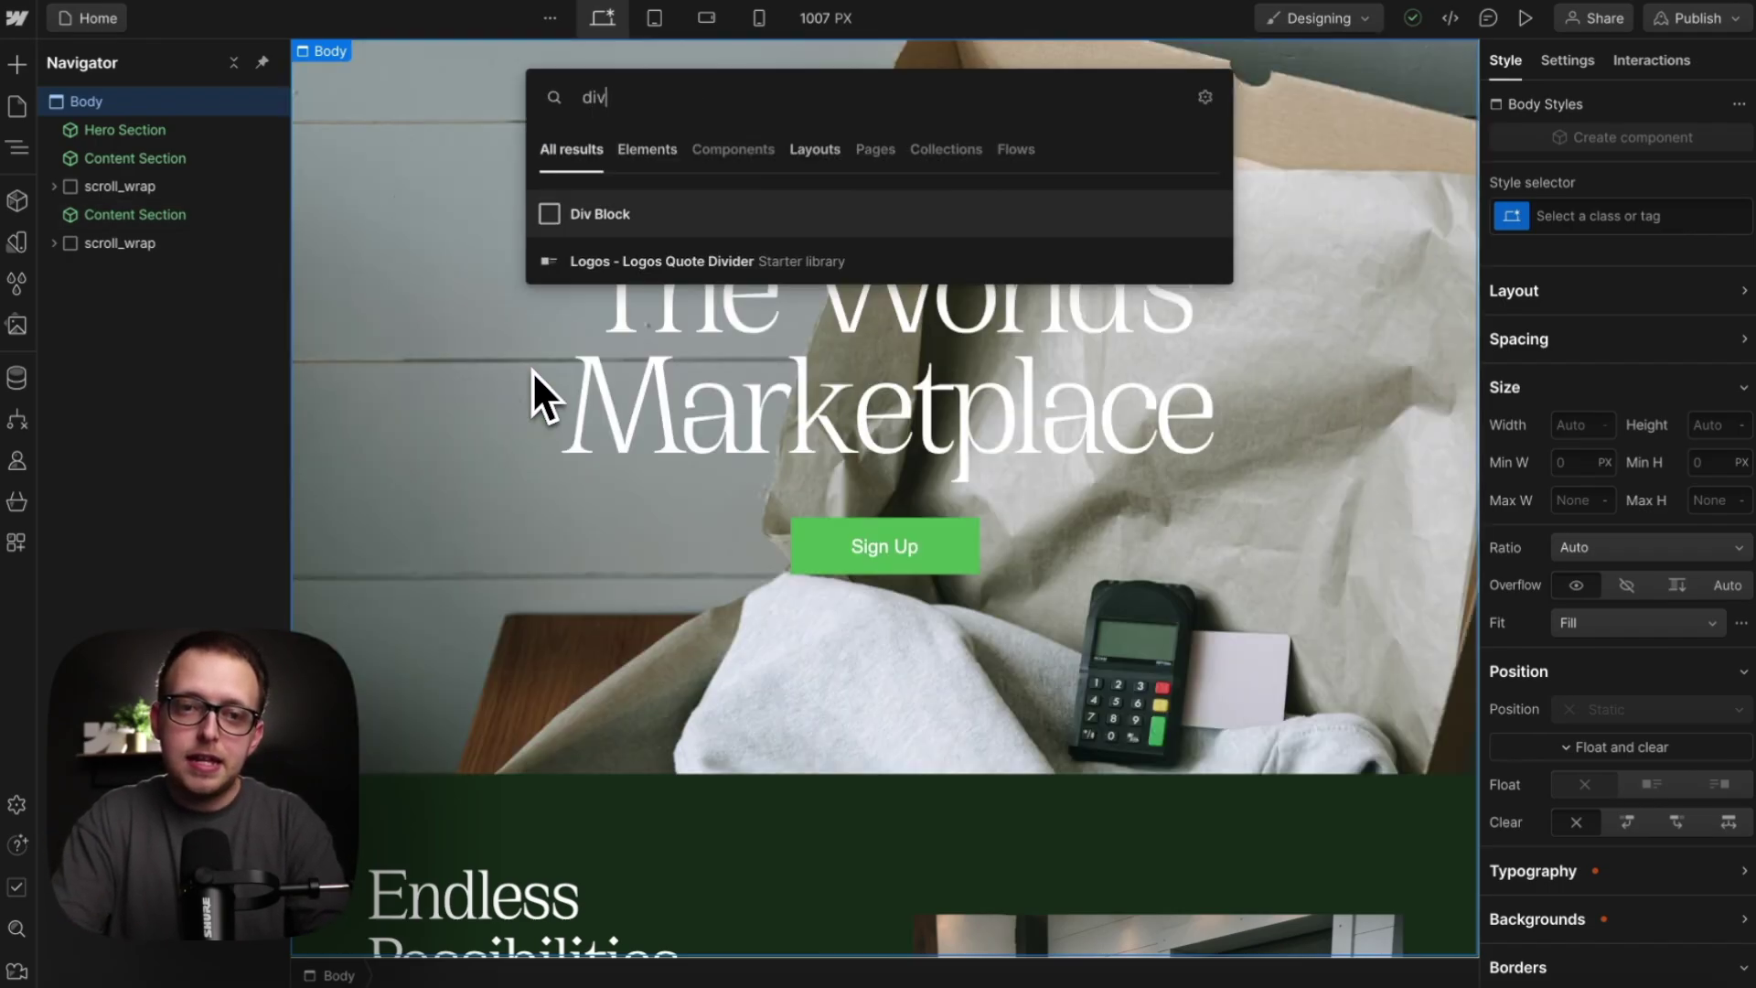
key(Return)
key(ctrl+Return)
text(s)
key(BackSpace)
text(top_)
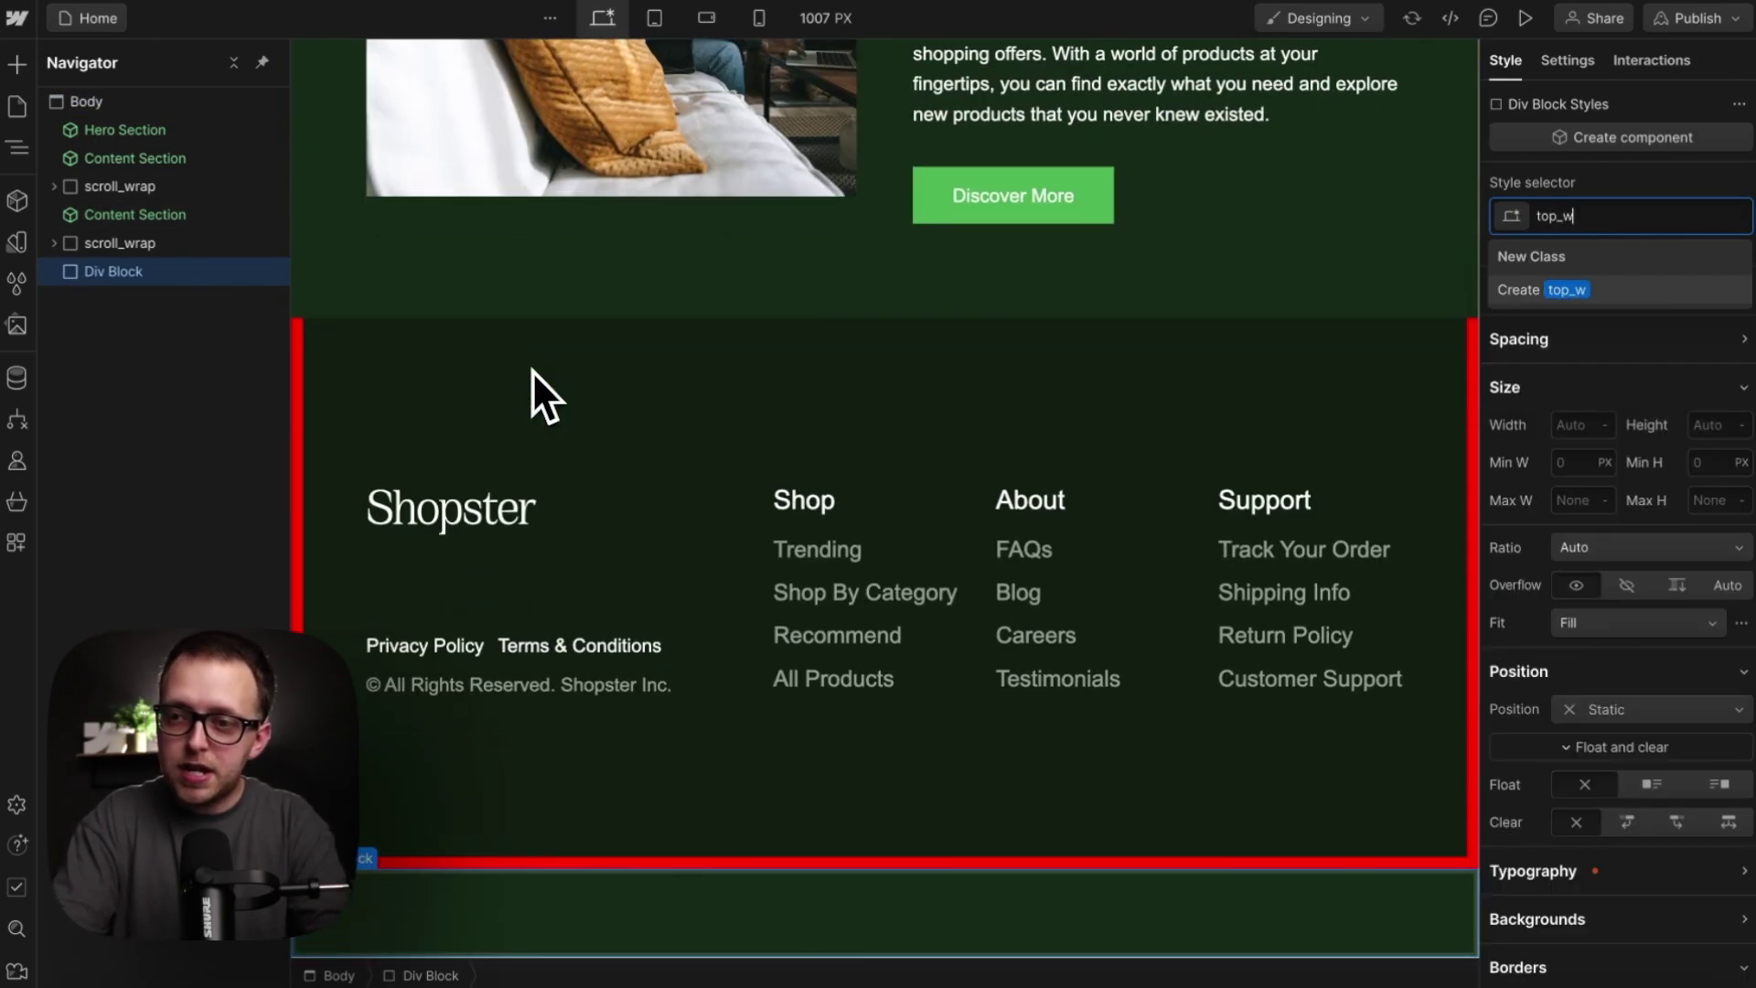
text(wrap)
key(Return)
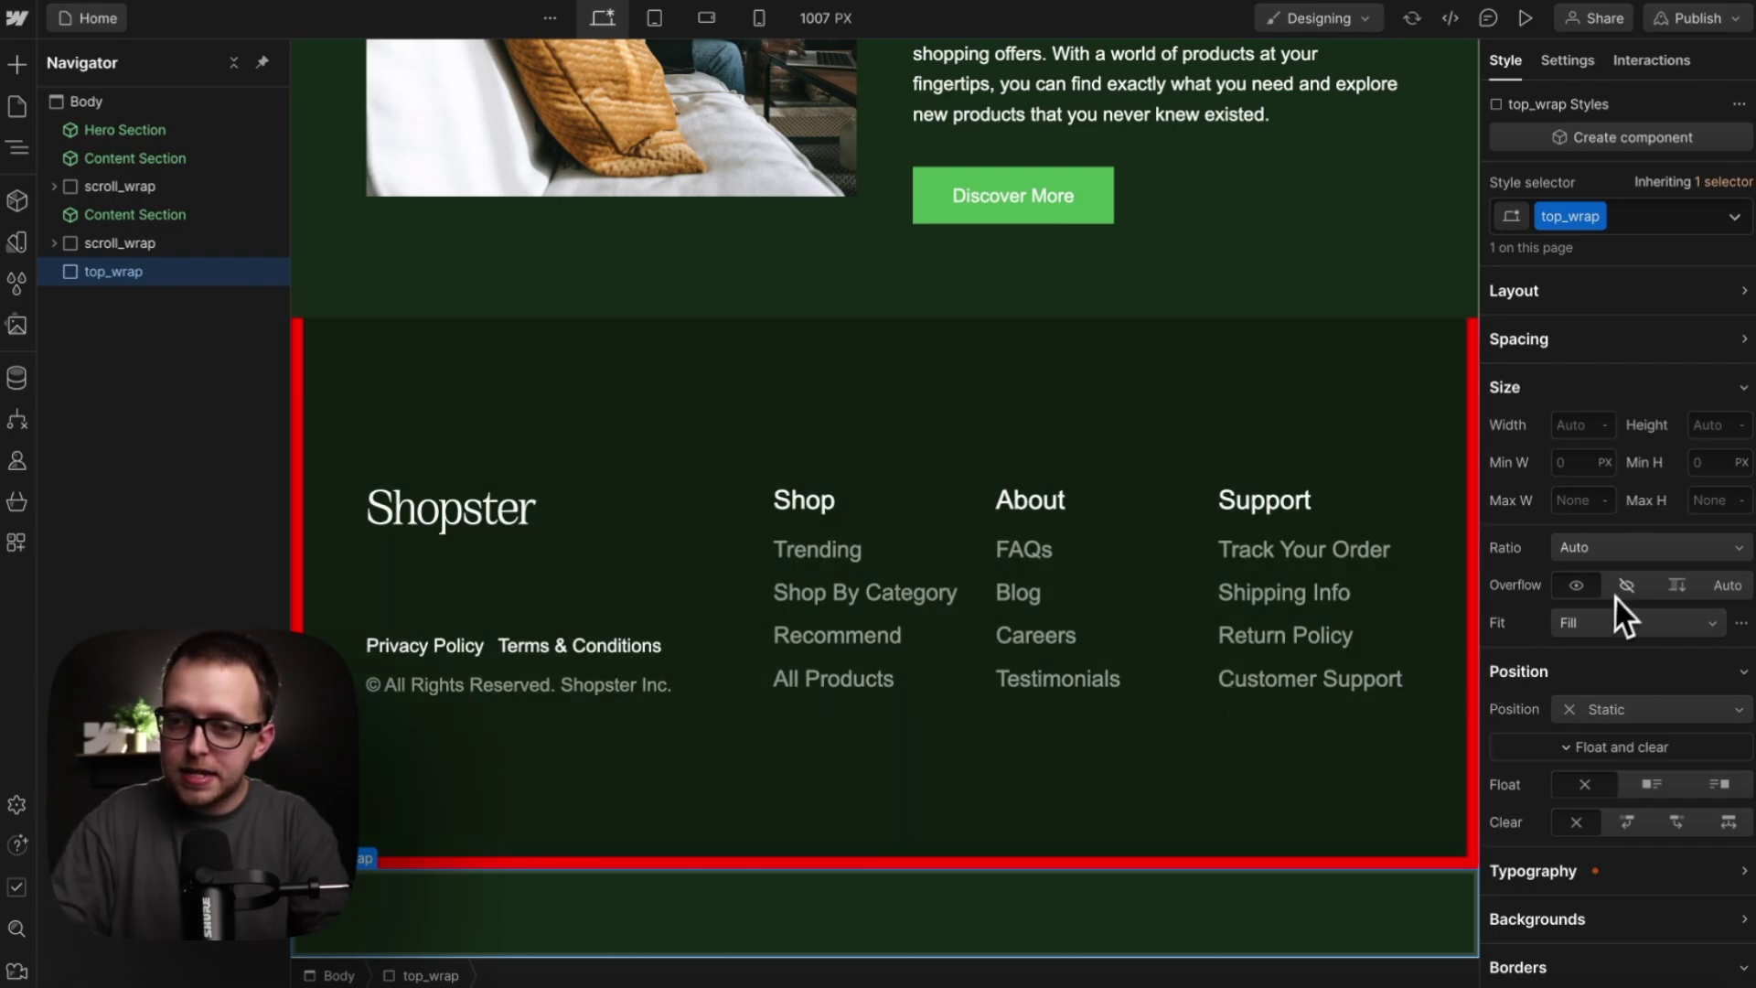
Step: Set top_wrap's overflow to hidden and its position to Relative
click(1619, 710)
click(1626, 737)
Step: Add a div block inside top_wrap and give it the new class top_target
key(ctrl+k)
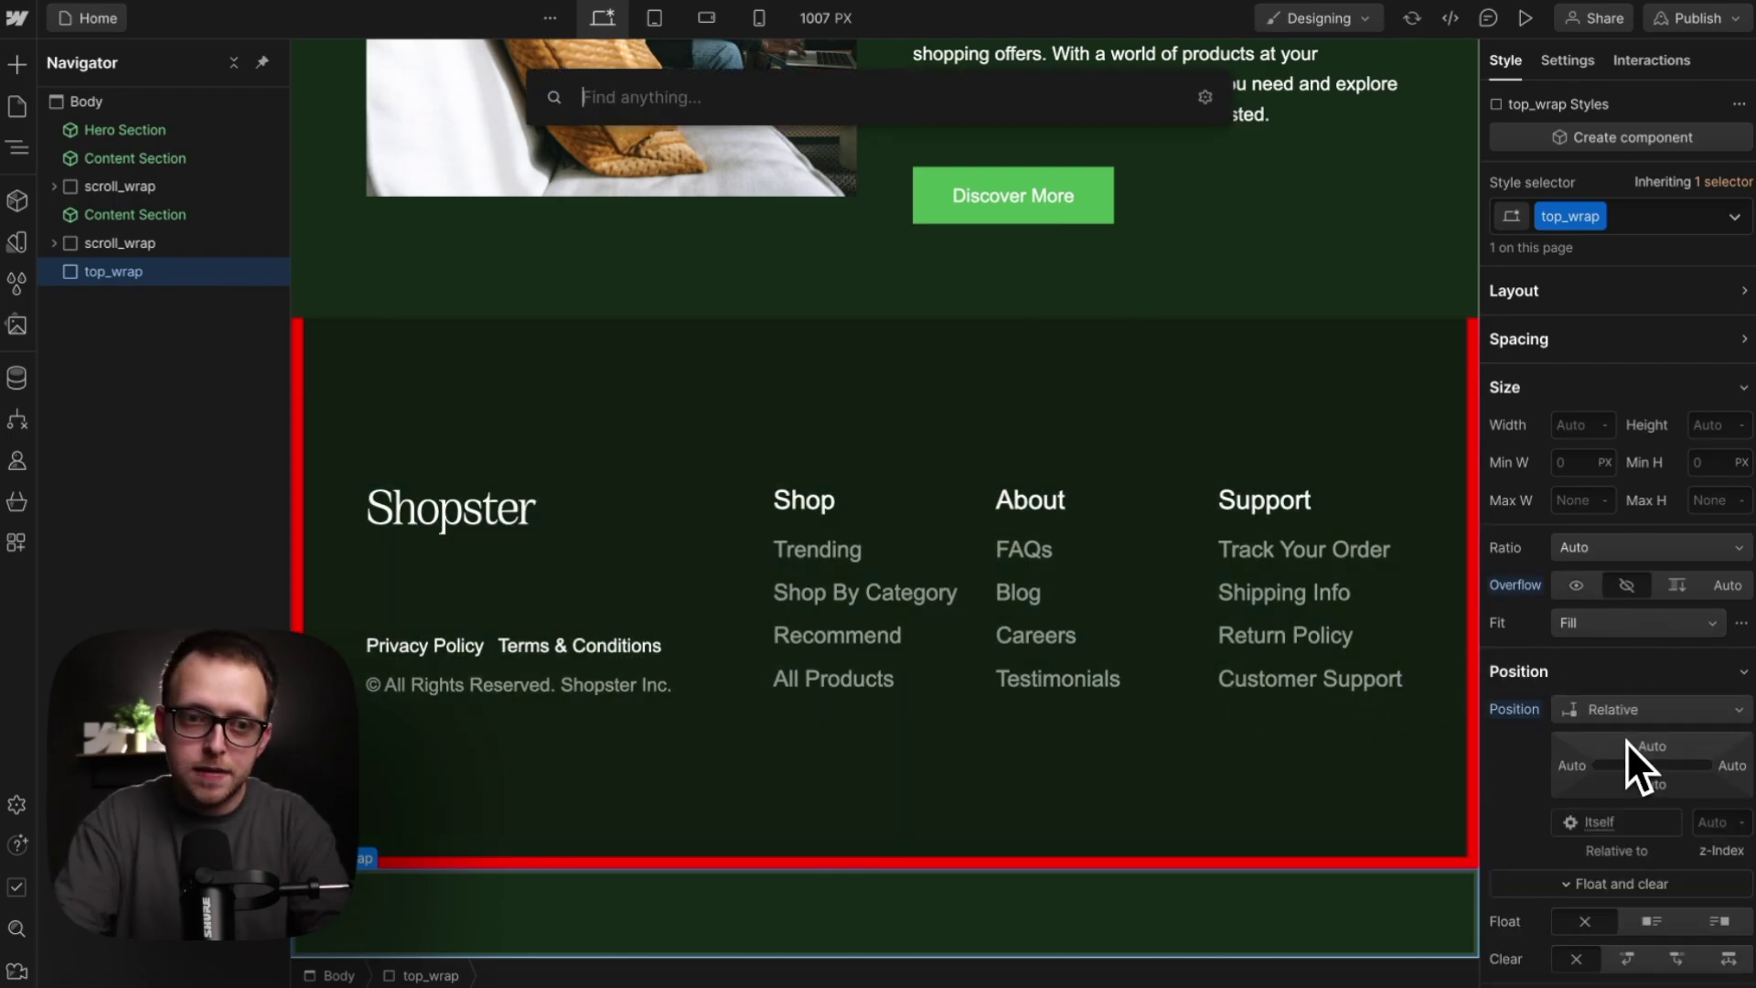
text(div)
key(Return)
key(ctrl+Return)
text(top_target)
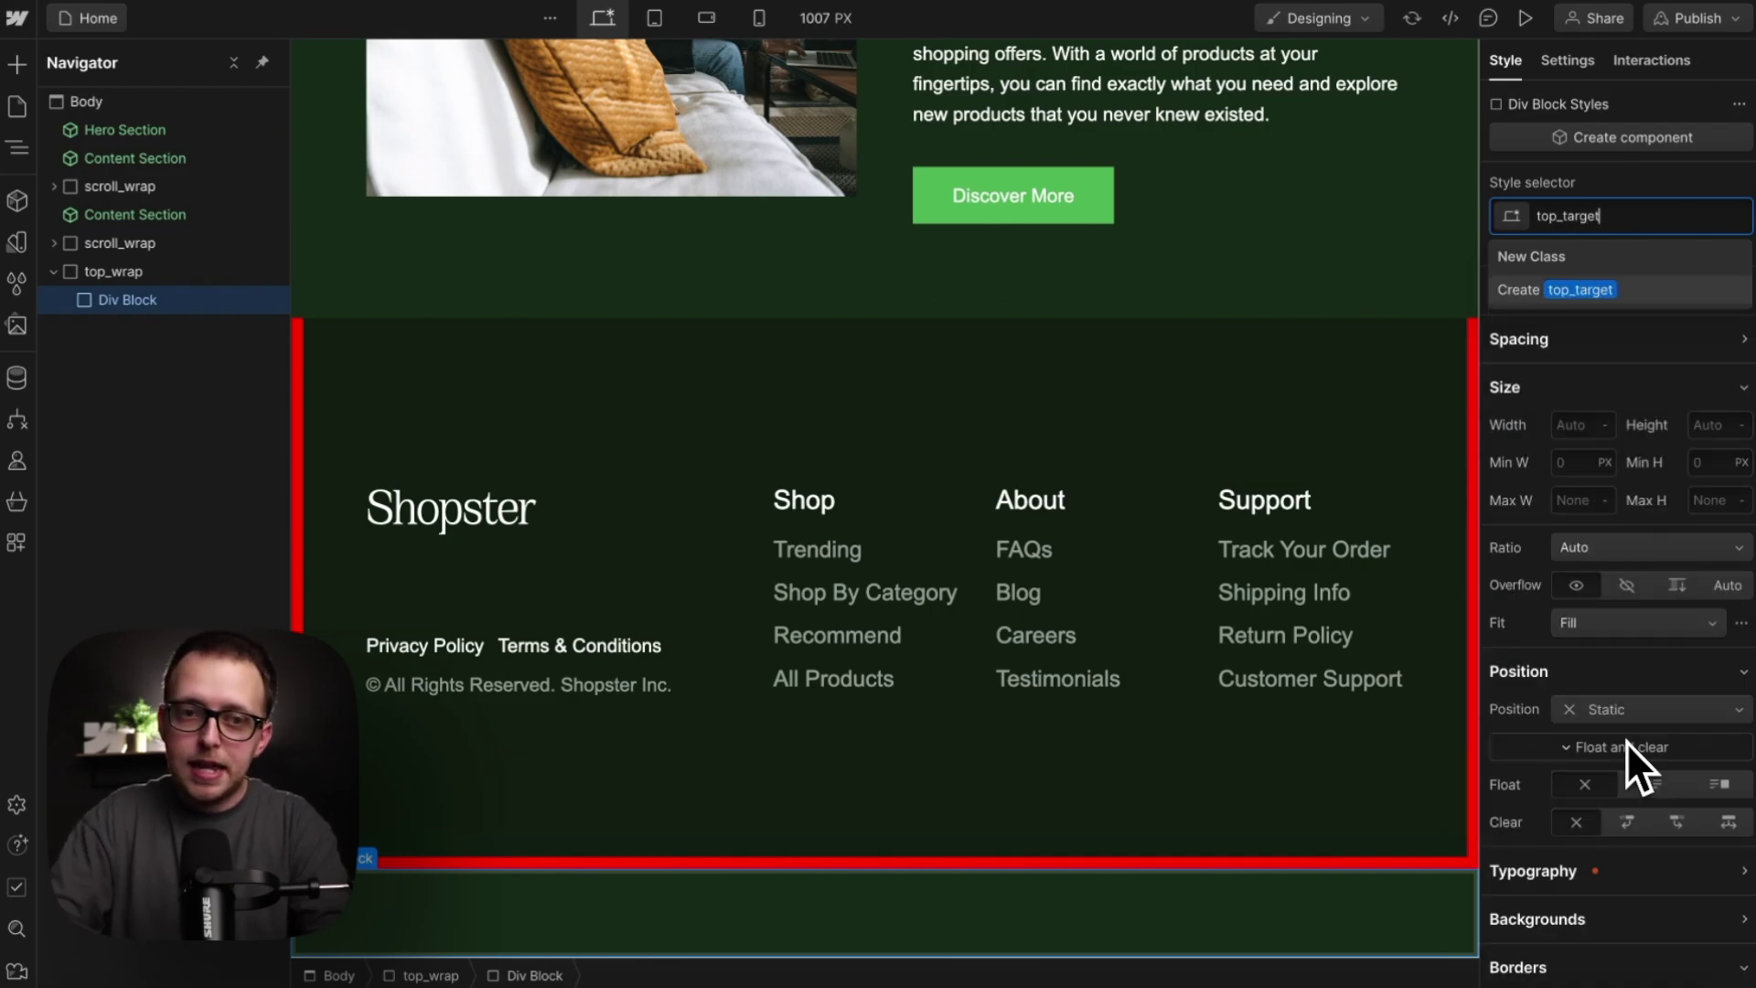
key(Return)
key(Escape)
Step: Add a second div block inside top_wrap, after top_target, with the new class top_trigger
key(ctrl+k)
text(div)
key(Return)
key(ctrl+Return)
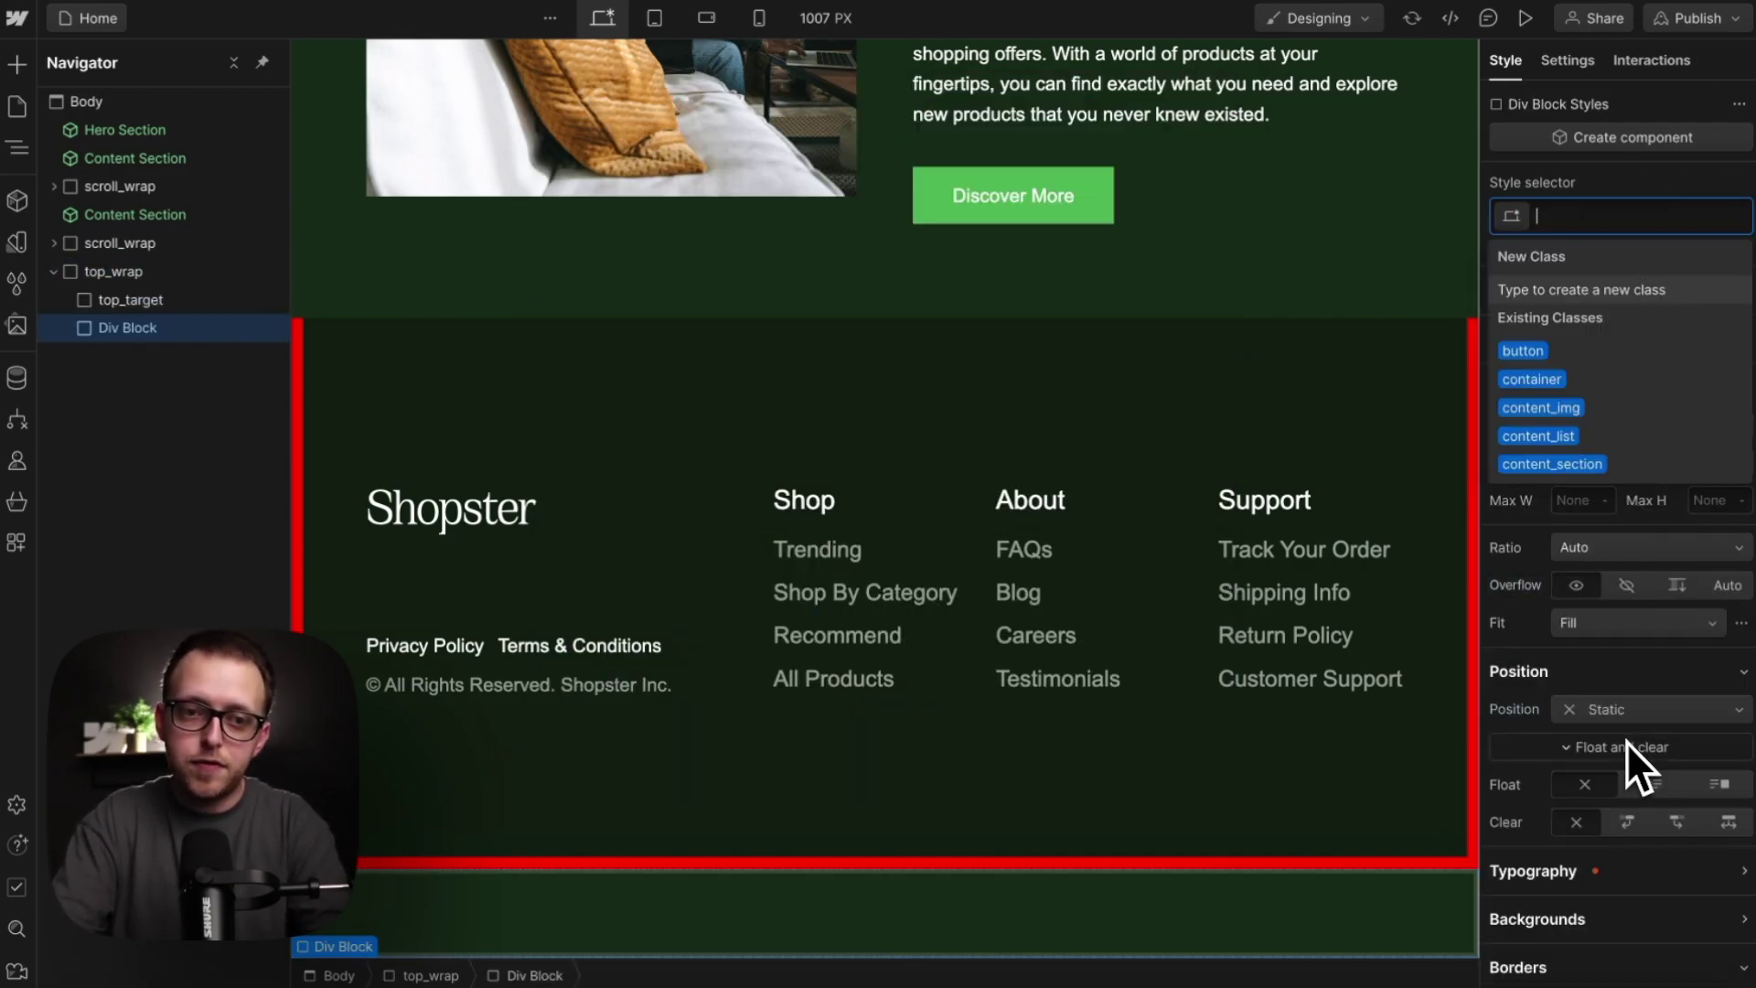
text(top)
key(BackSpace)
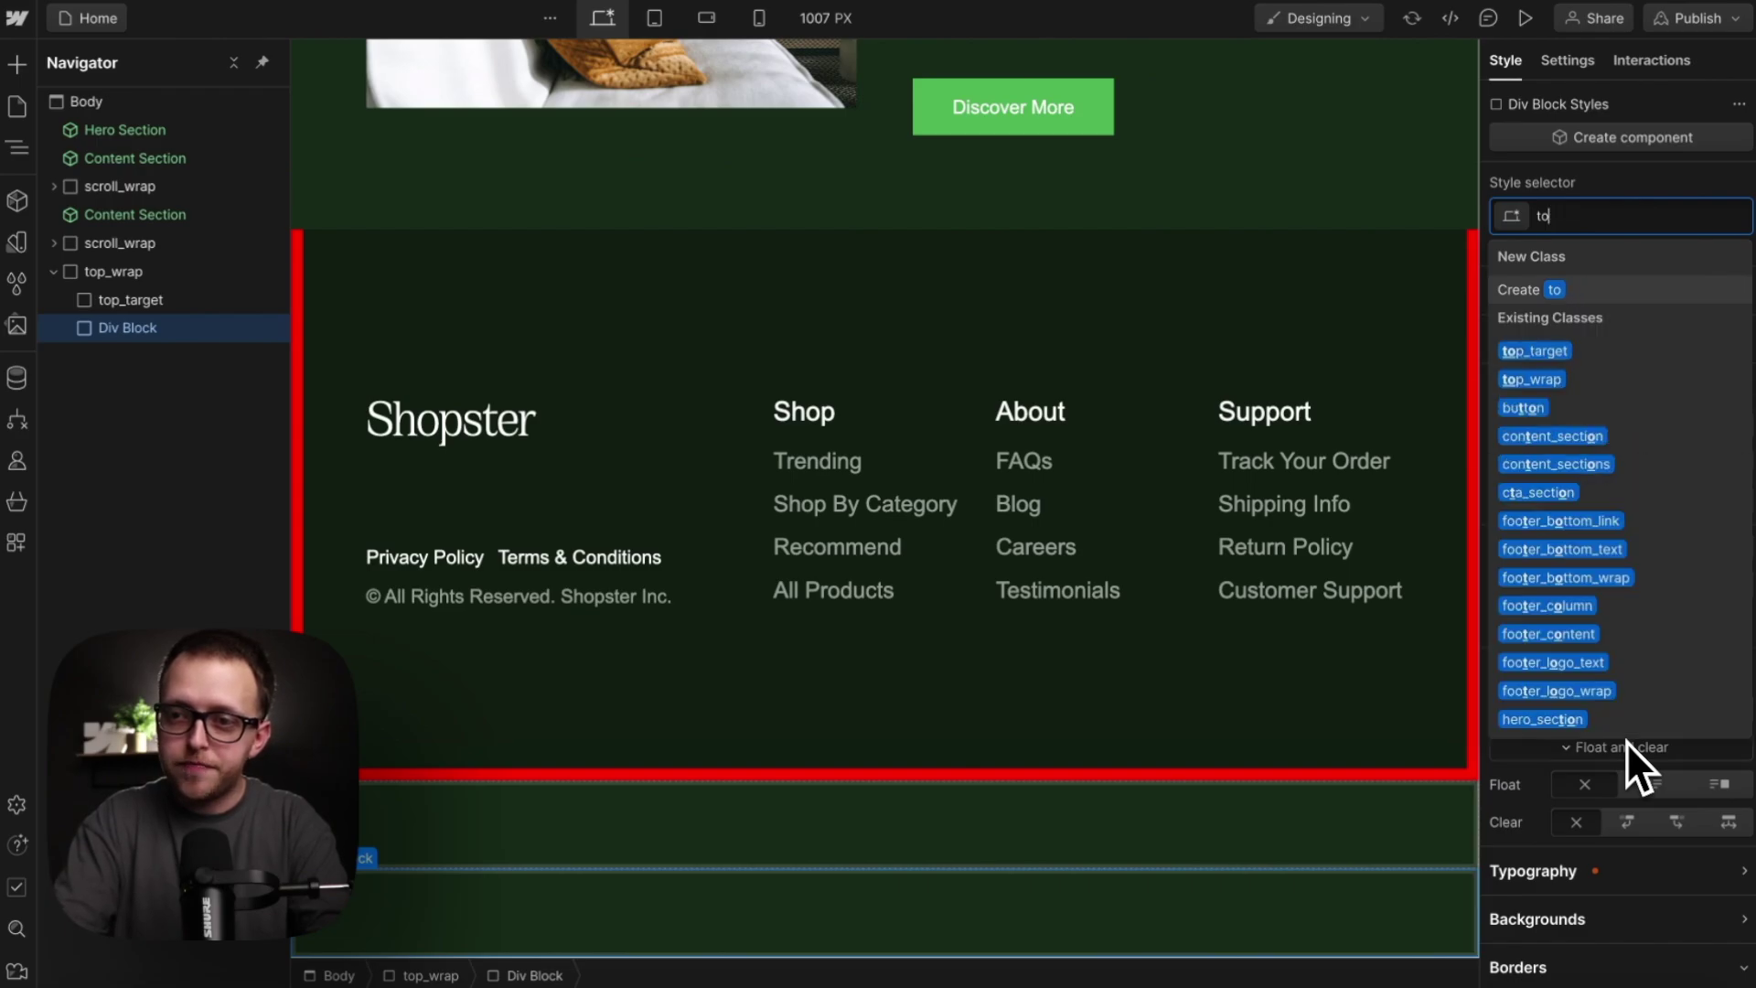
text(p_trigger)
key(Return)
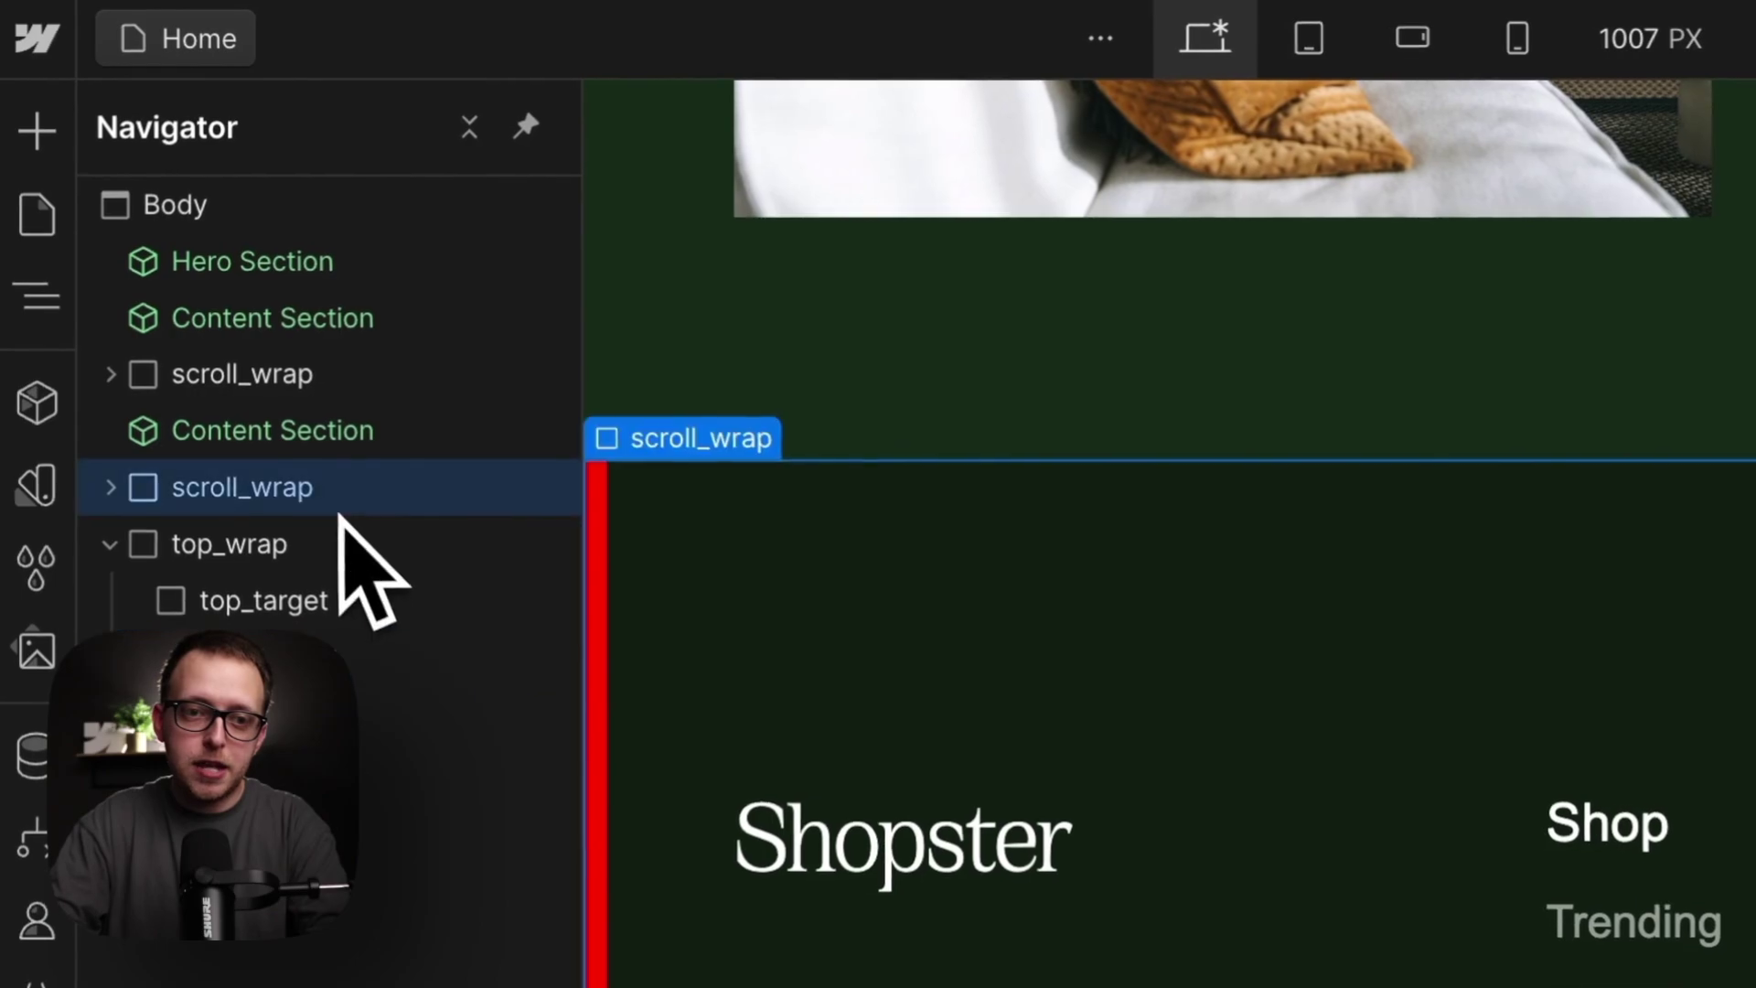
Step: Move top_wrap to the start of Body and place the Hero Section inside top_target
drag(314, 547, 258, 229)
click(111, 263)
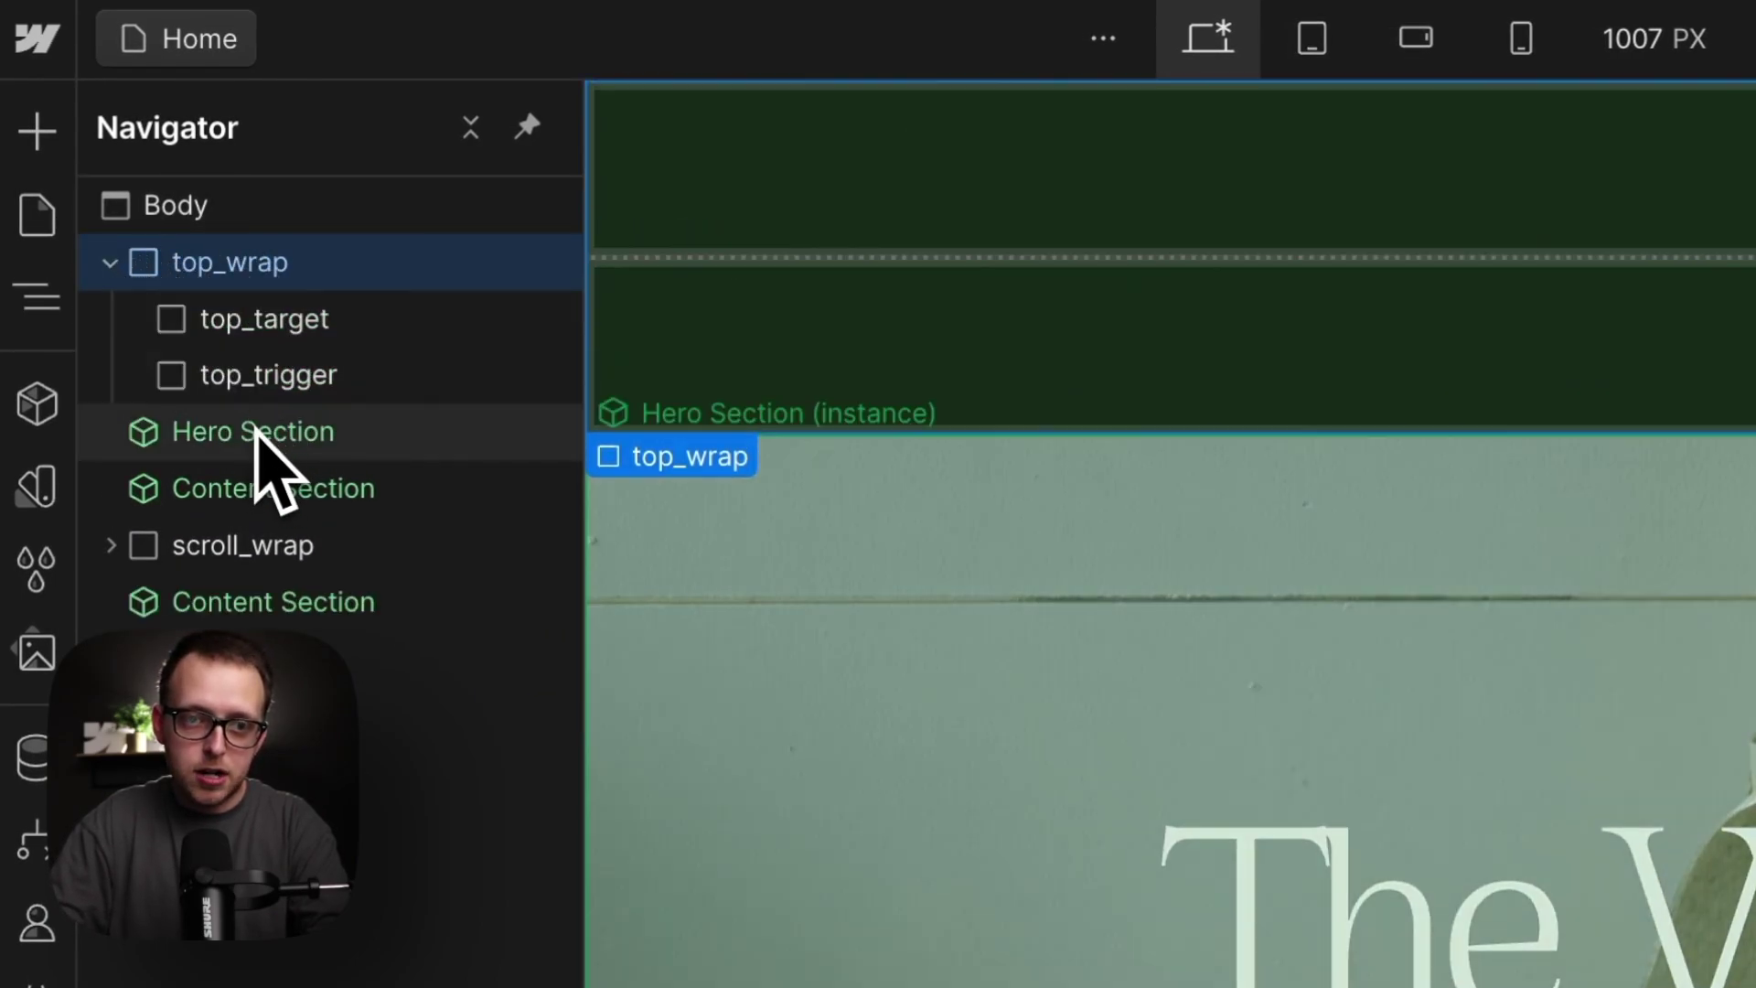
drag(252, 429, 269, 370)
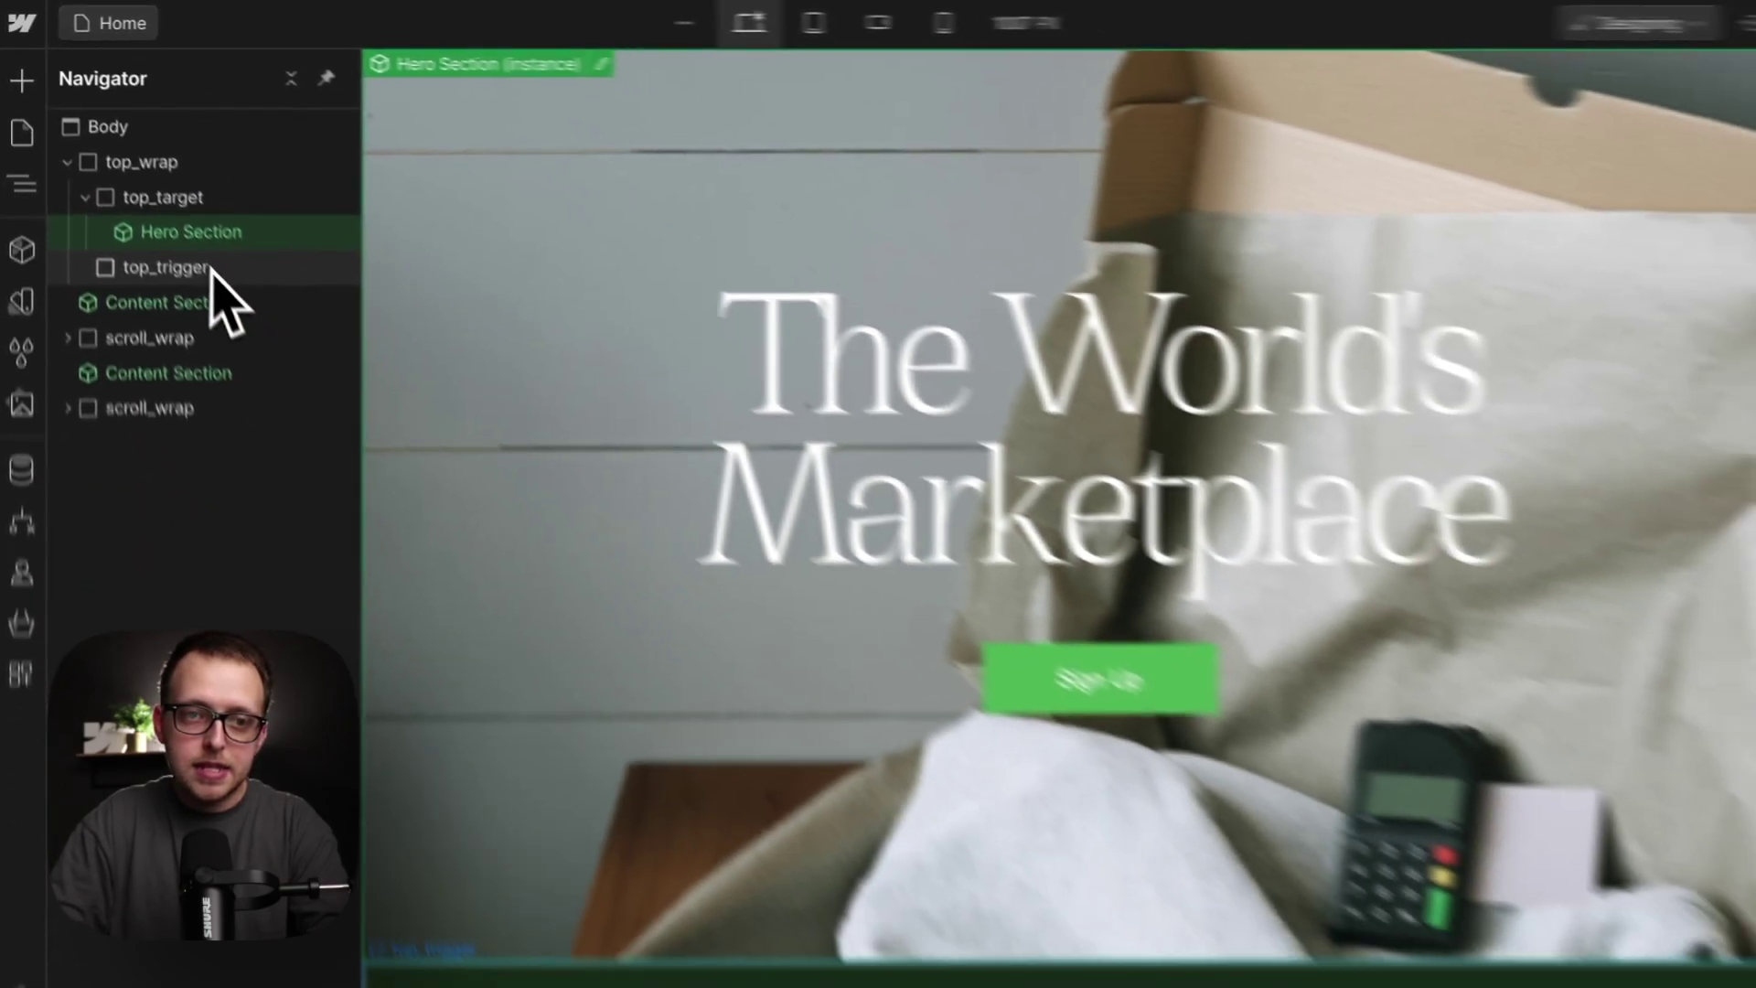
Step: Set top_trigger to Absolute position pinned to the top of top_wrap, with a percentage height that covers the whole hero
click(212, 271)
scroll(1560, 542, down, 2)
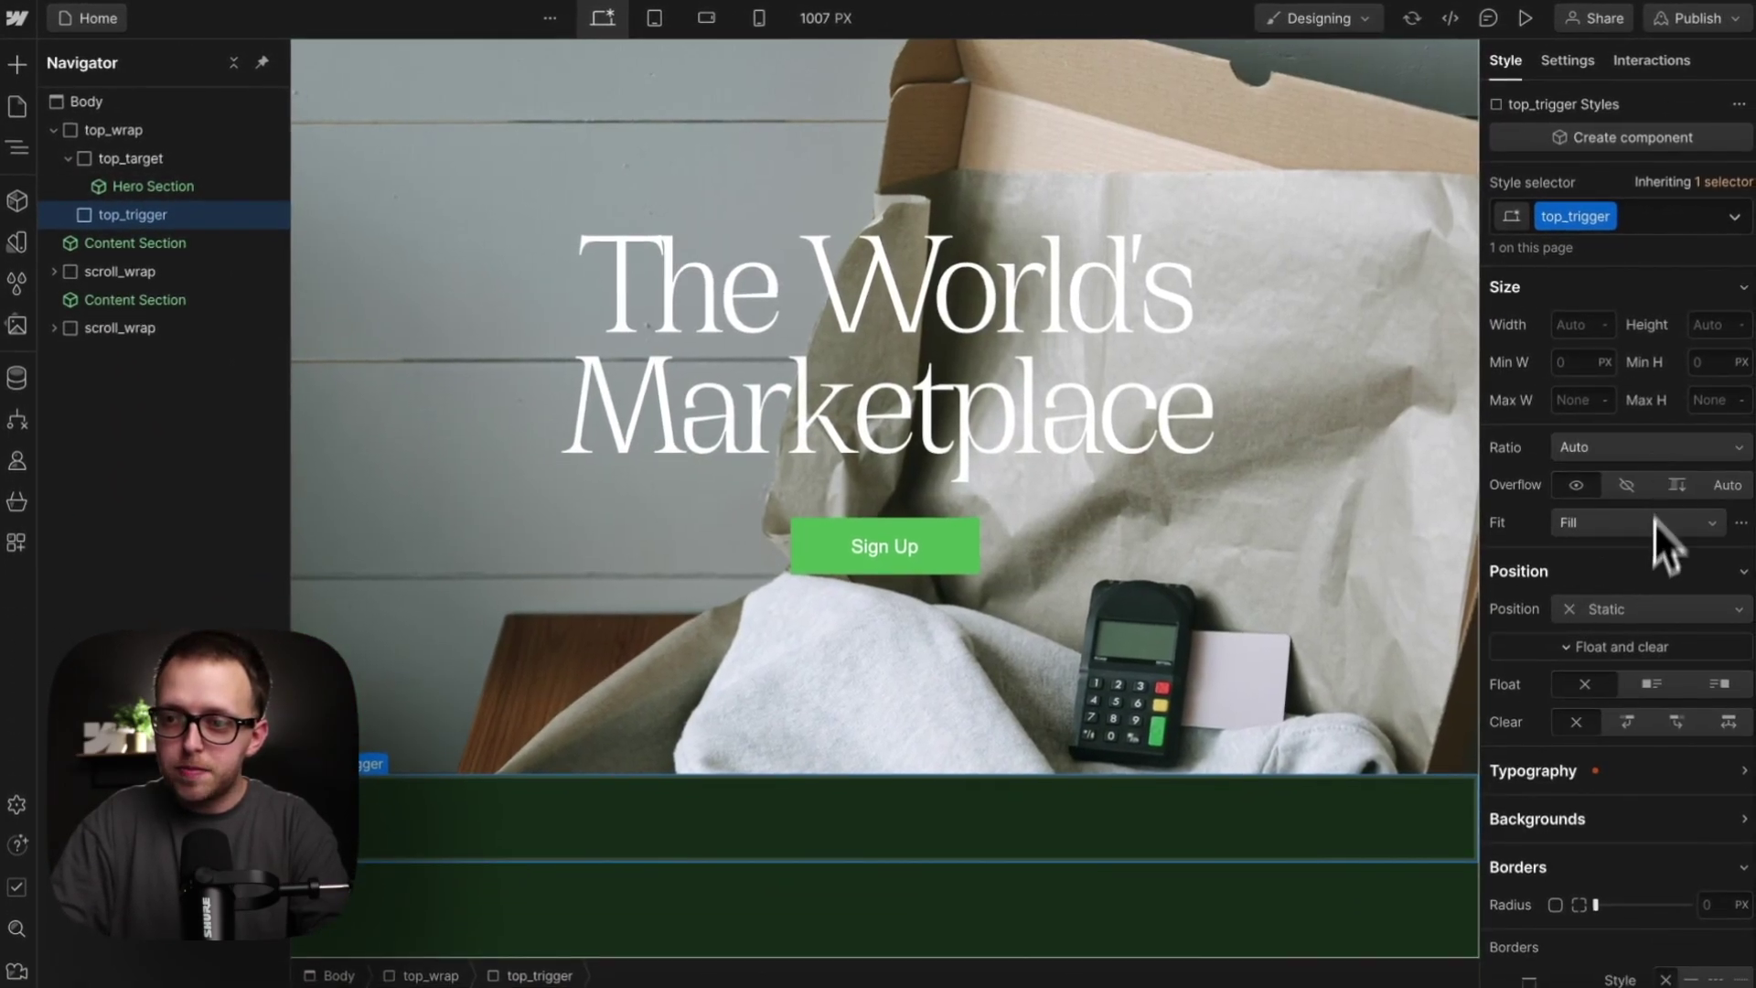
click(1639, 608)
click(1661, 660)
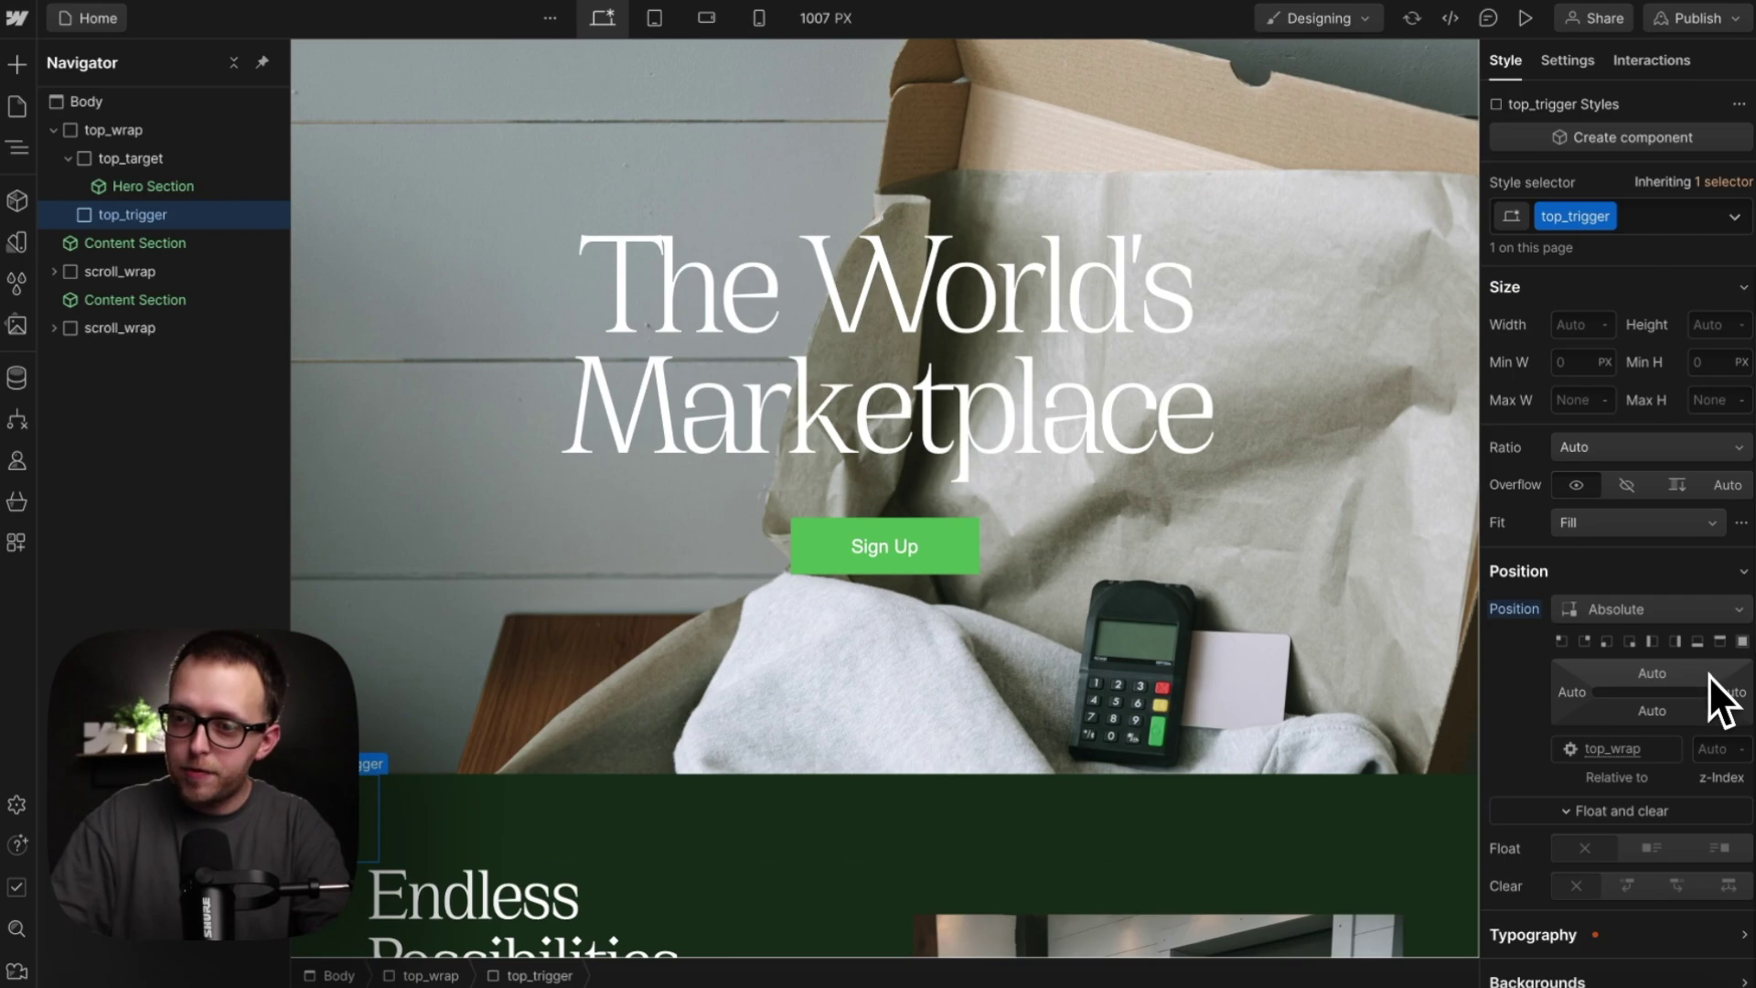
click(1720, 642)
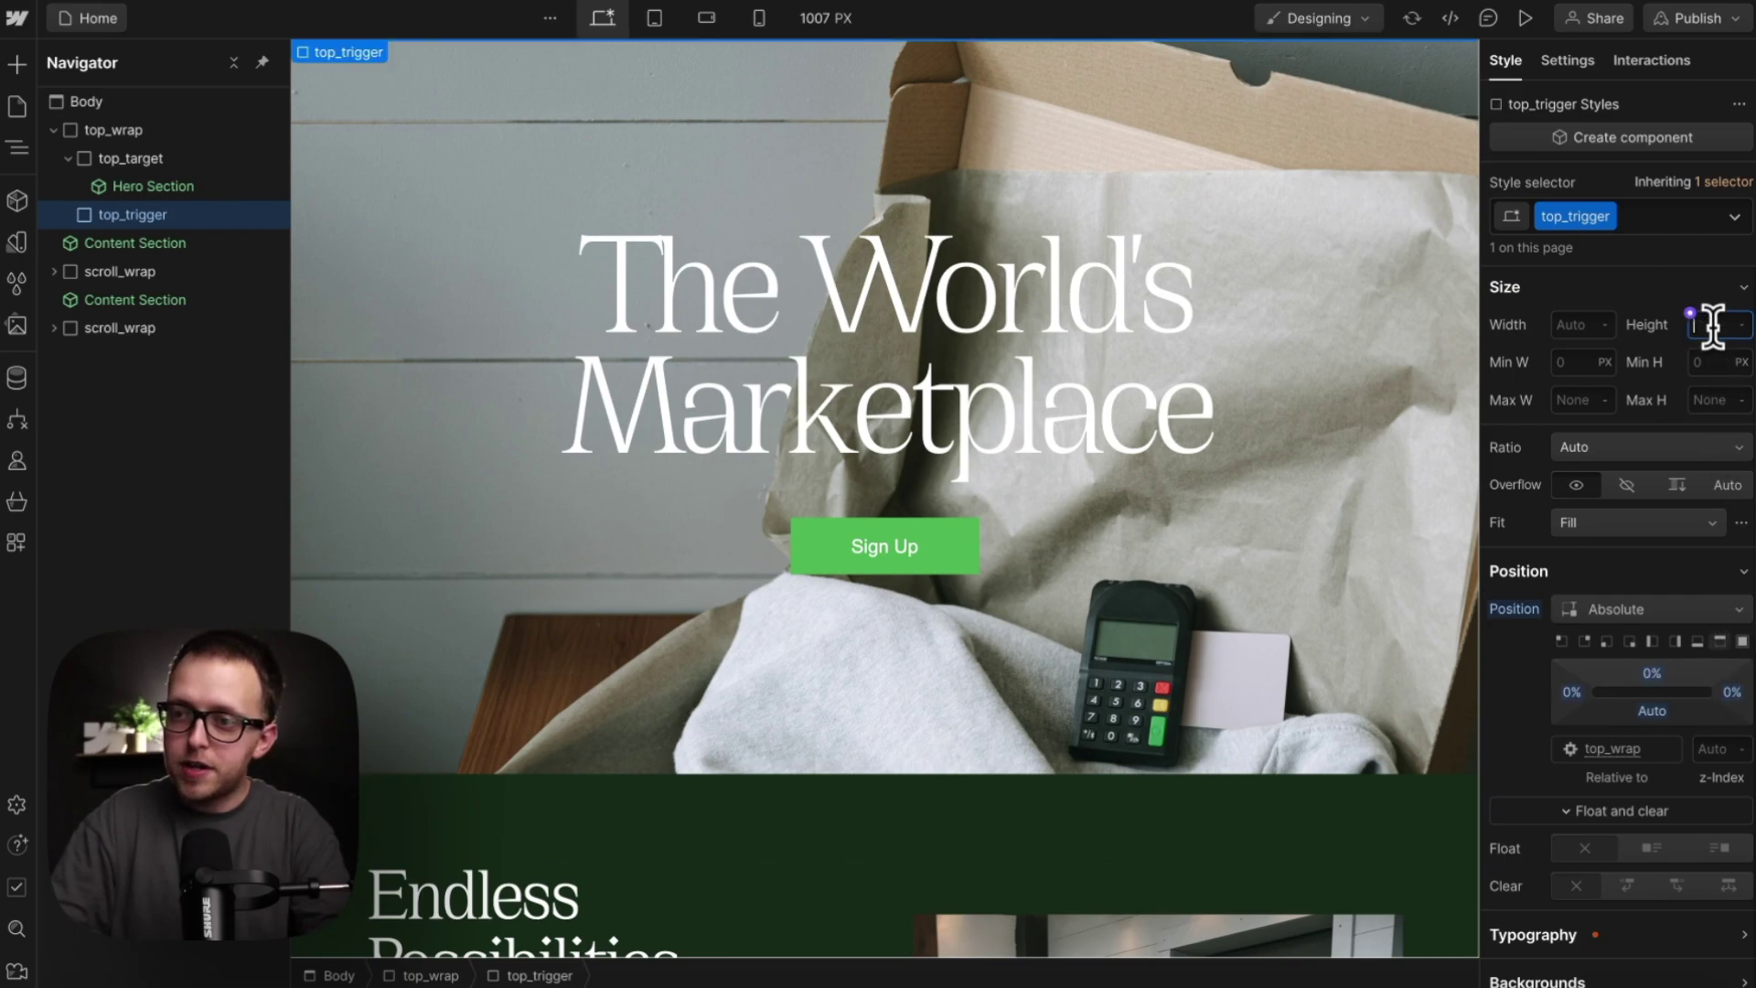
text(%)
key(Return)
Step: Give top_trigger a 10 px solid red border on all sides and set its pointer events to None
scroll(1599, 631, down, 5)
click(1693, 456)
text(10)
key(Return)
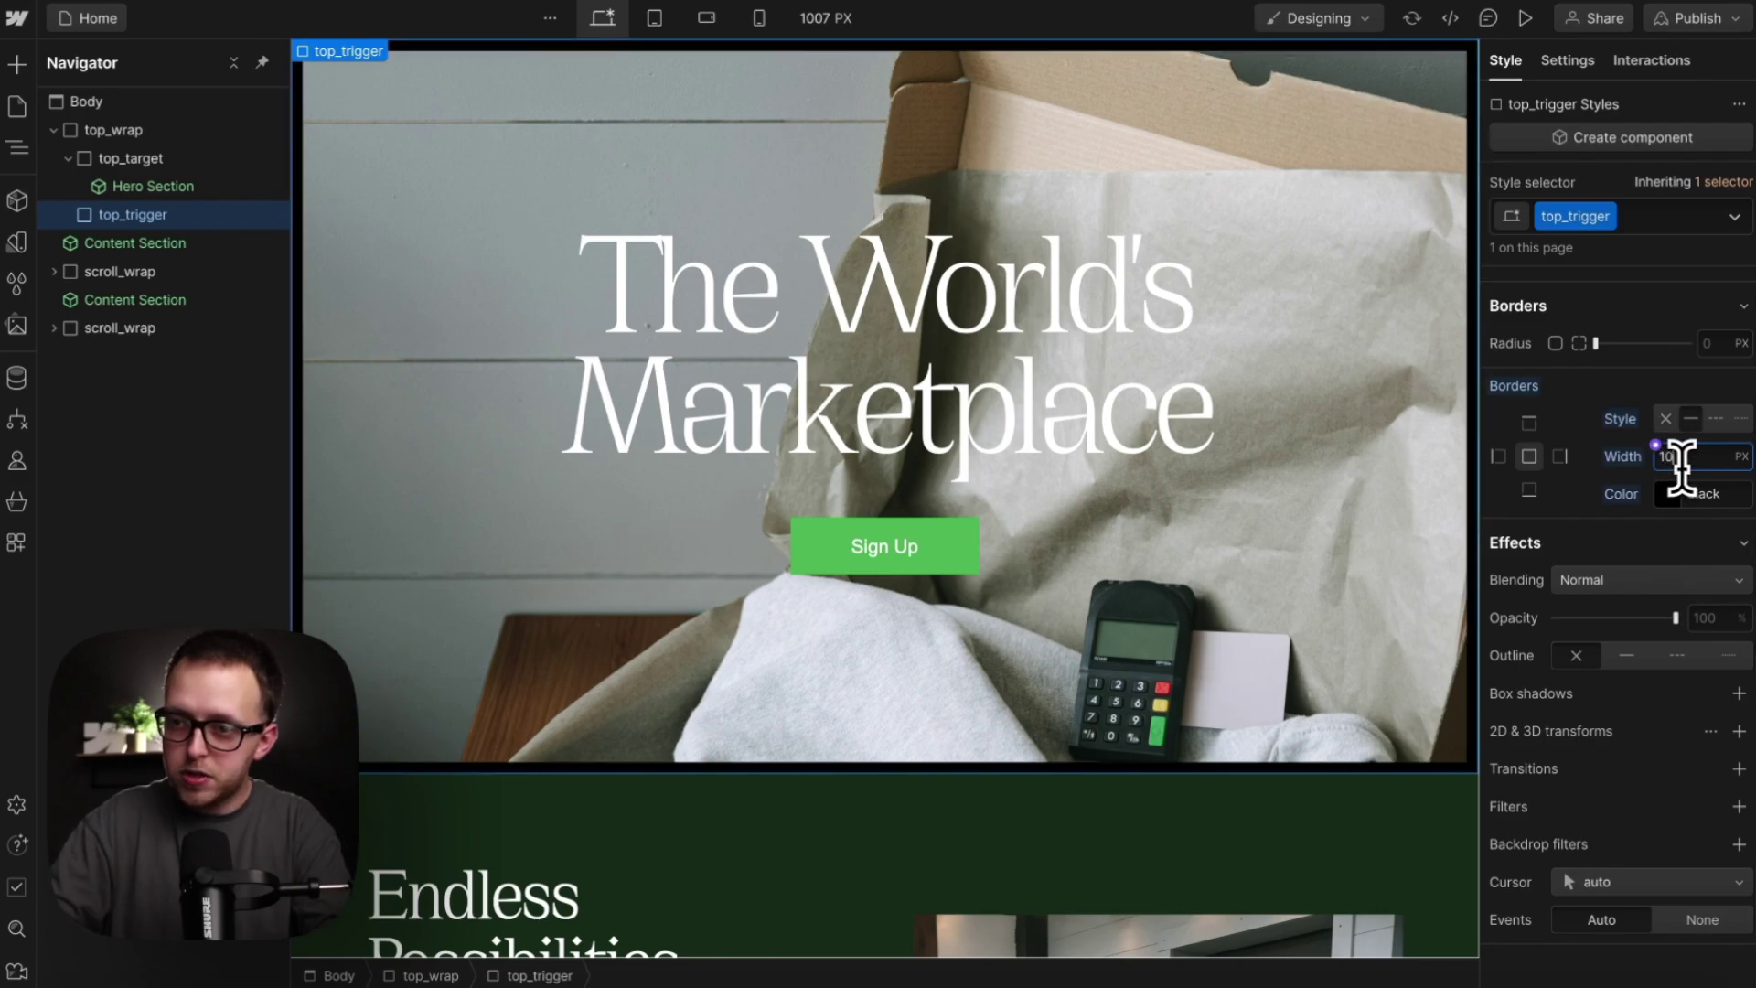
click(1667, 495)
text(red)
key(Return)
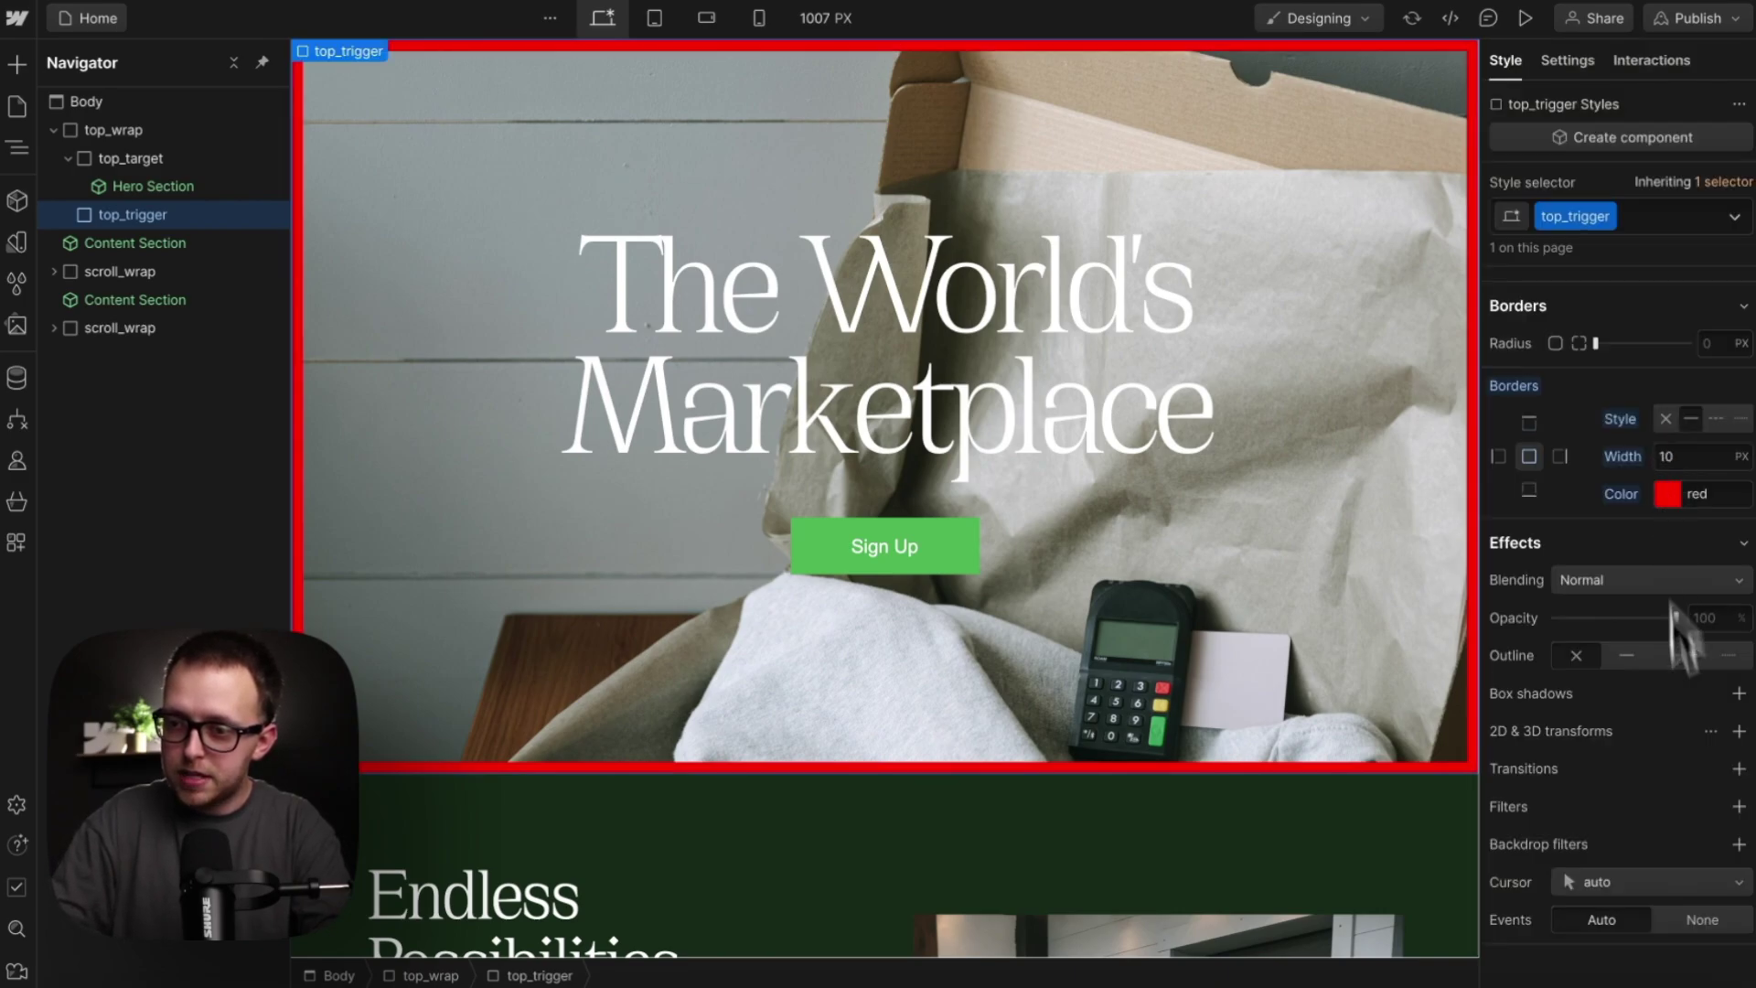
click(1705, 922)
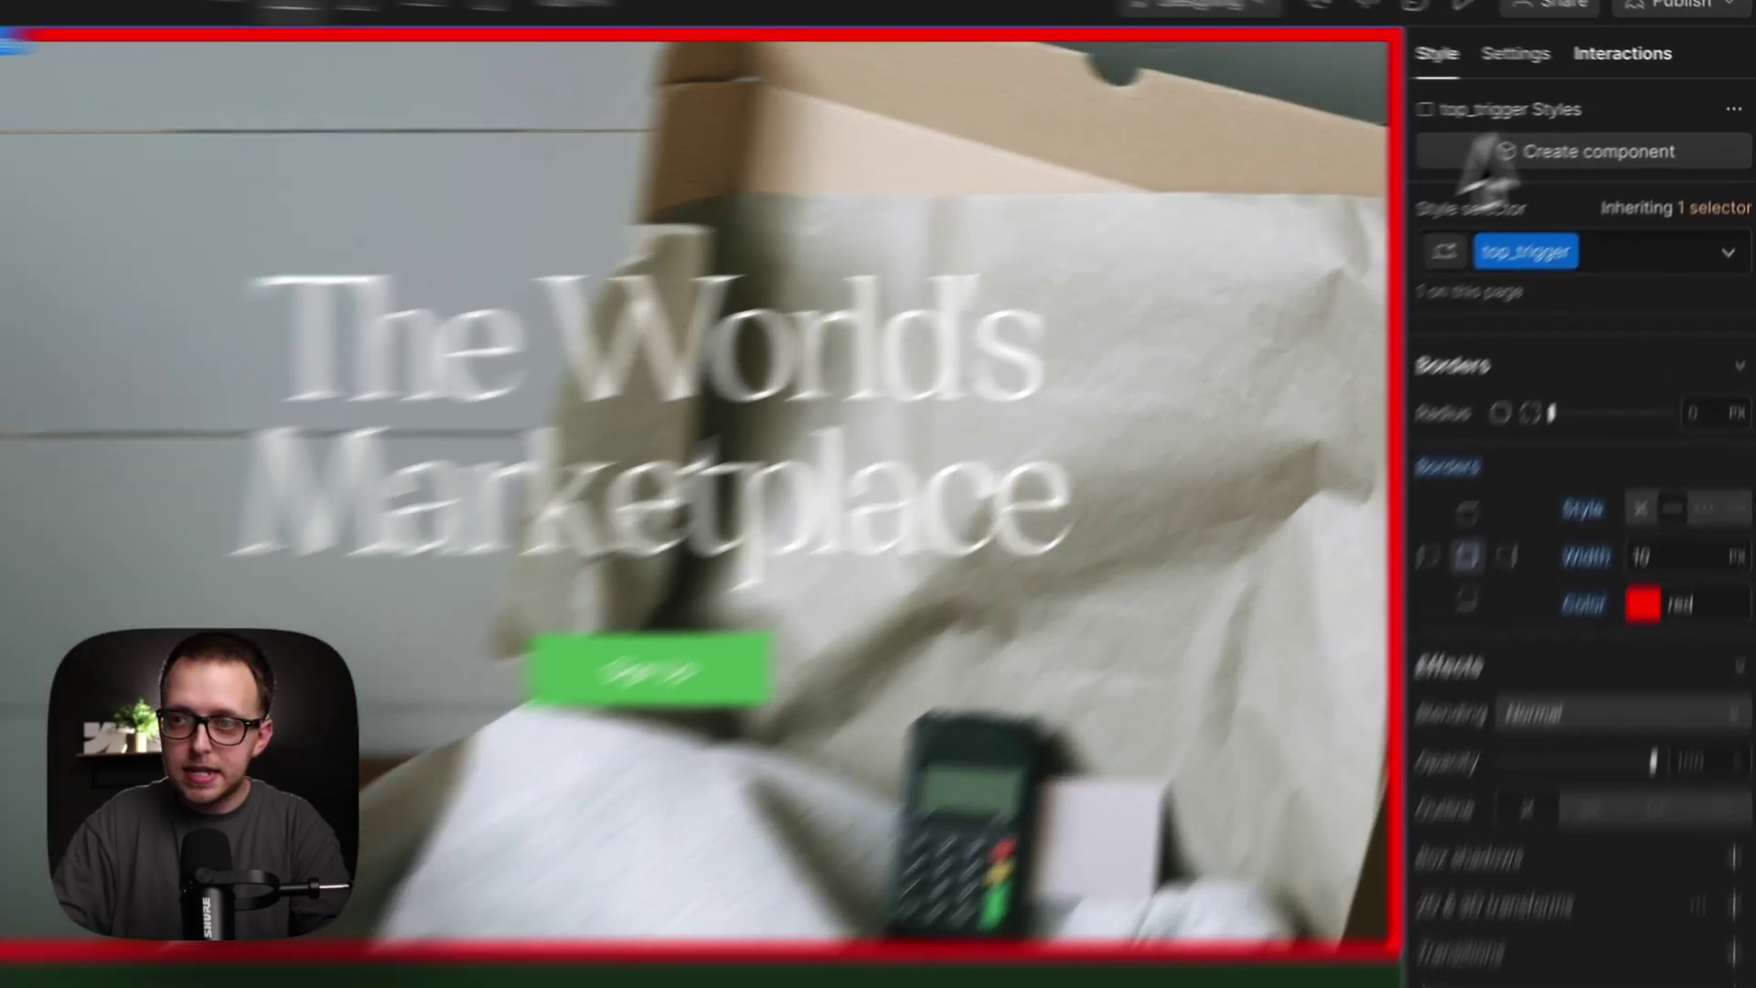
Step: Add a While scrolling in view interaction to the top_trigger class with the action Play scroll animation
click(1652, 61)
click(1739, 143)
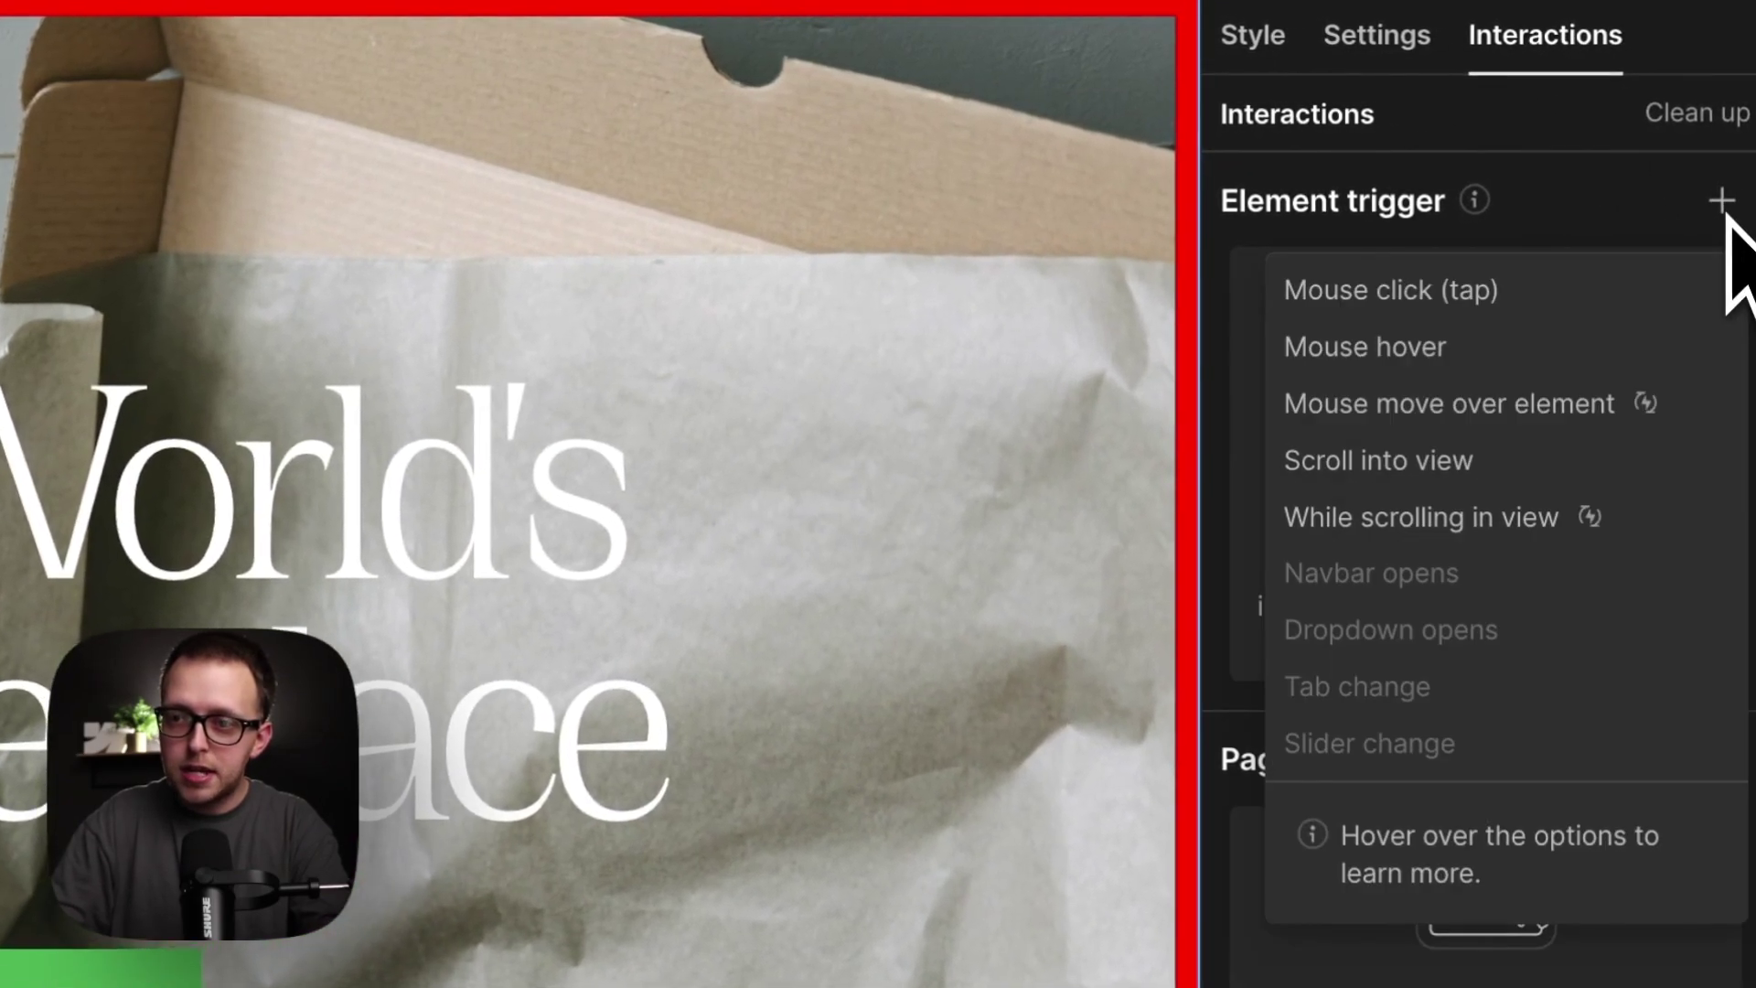
click(1561, 513)
scroll(1574, 731, down, 1)
click(1596, 894)
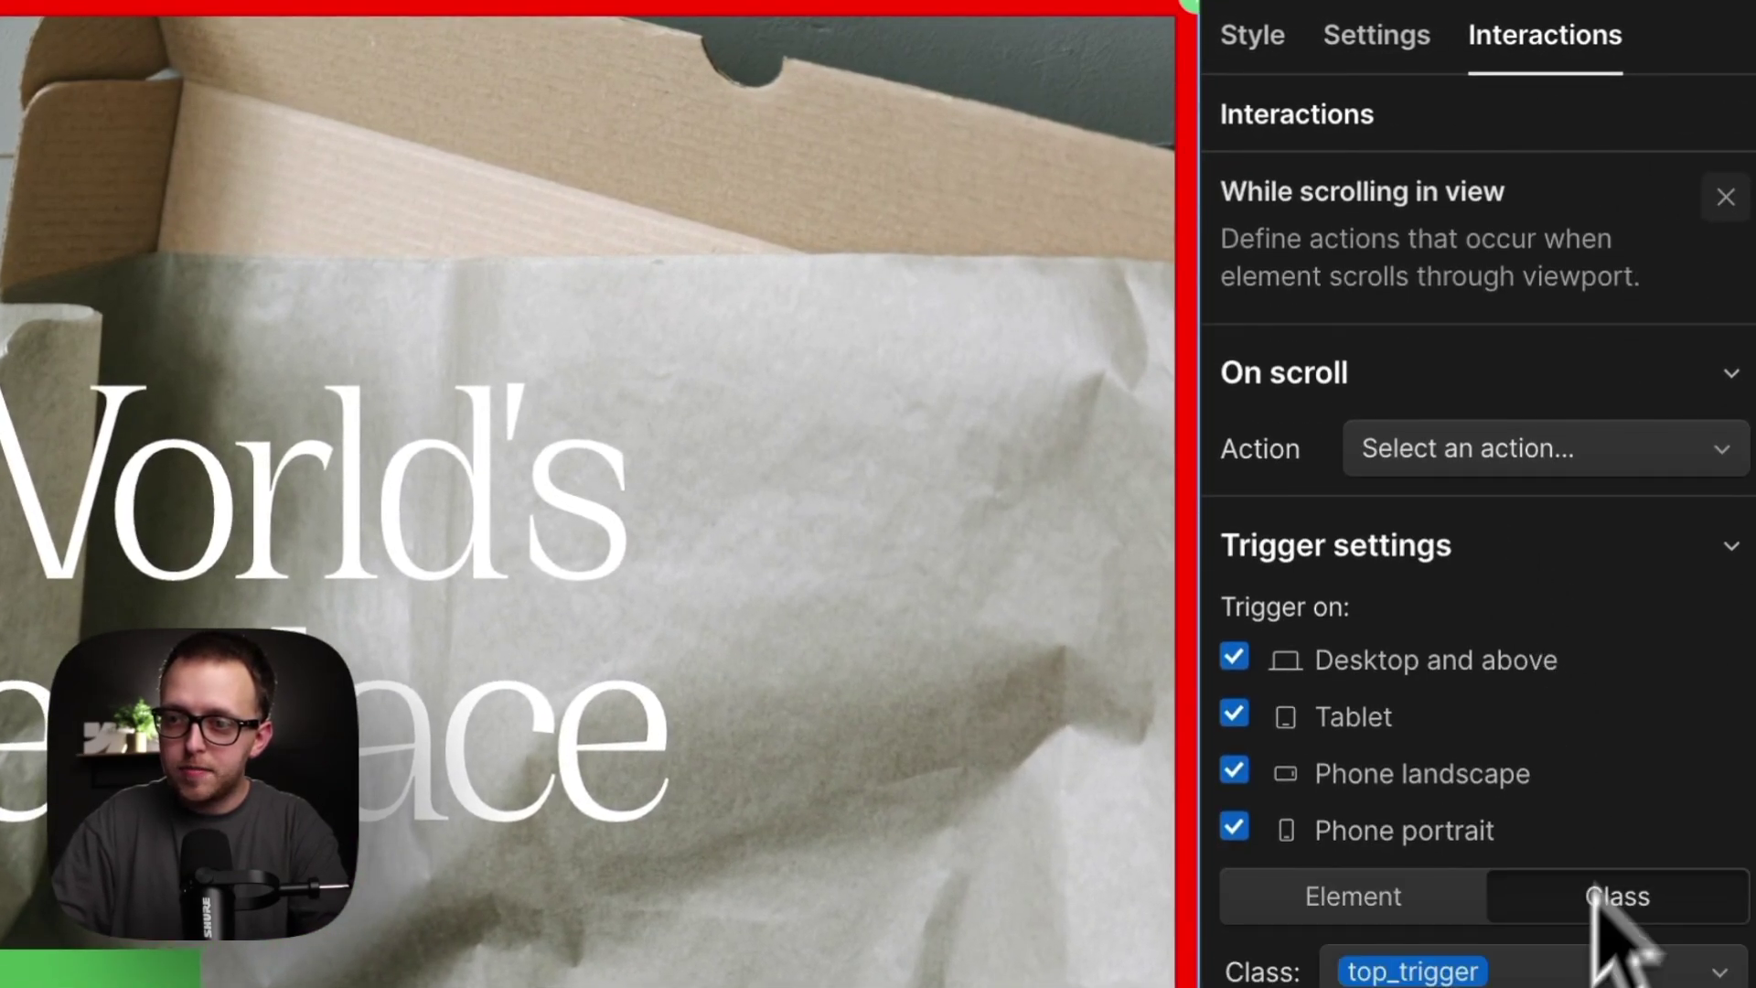
click(1605, 453)
click(1600, 551)
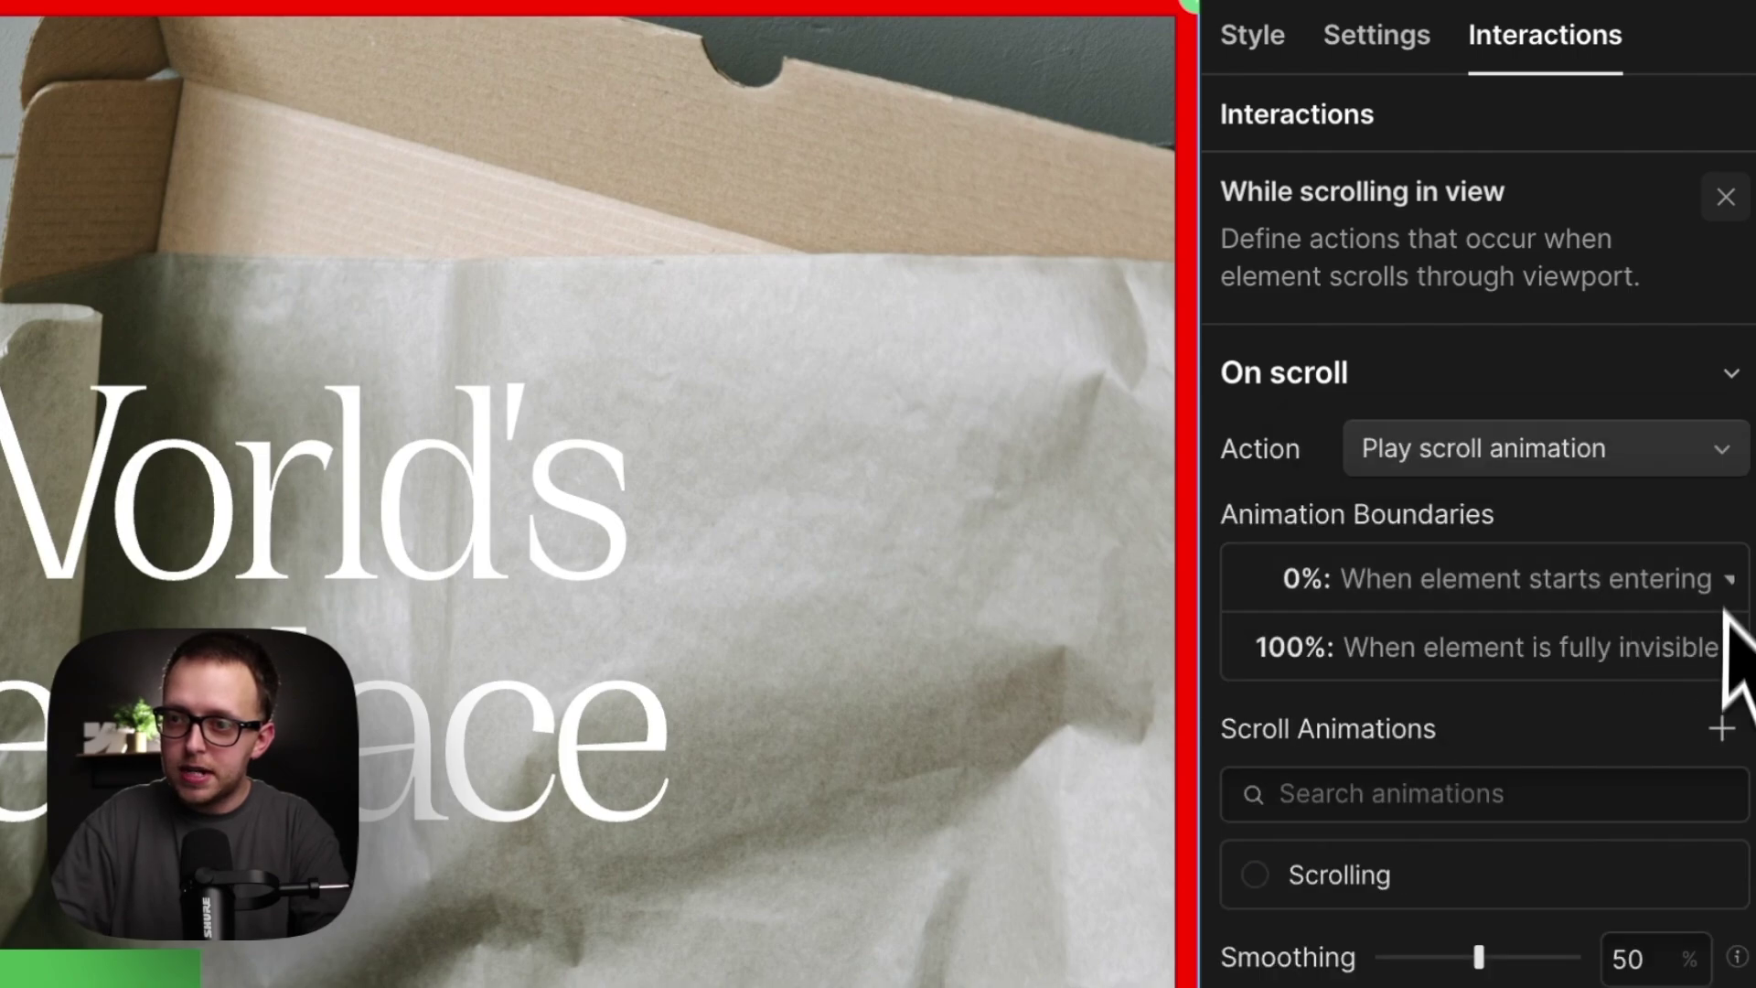
Step: Create a new scroll animation named Top Scrolling for the top_trigger interaction
click(1722, 729)
text(Top Sc)
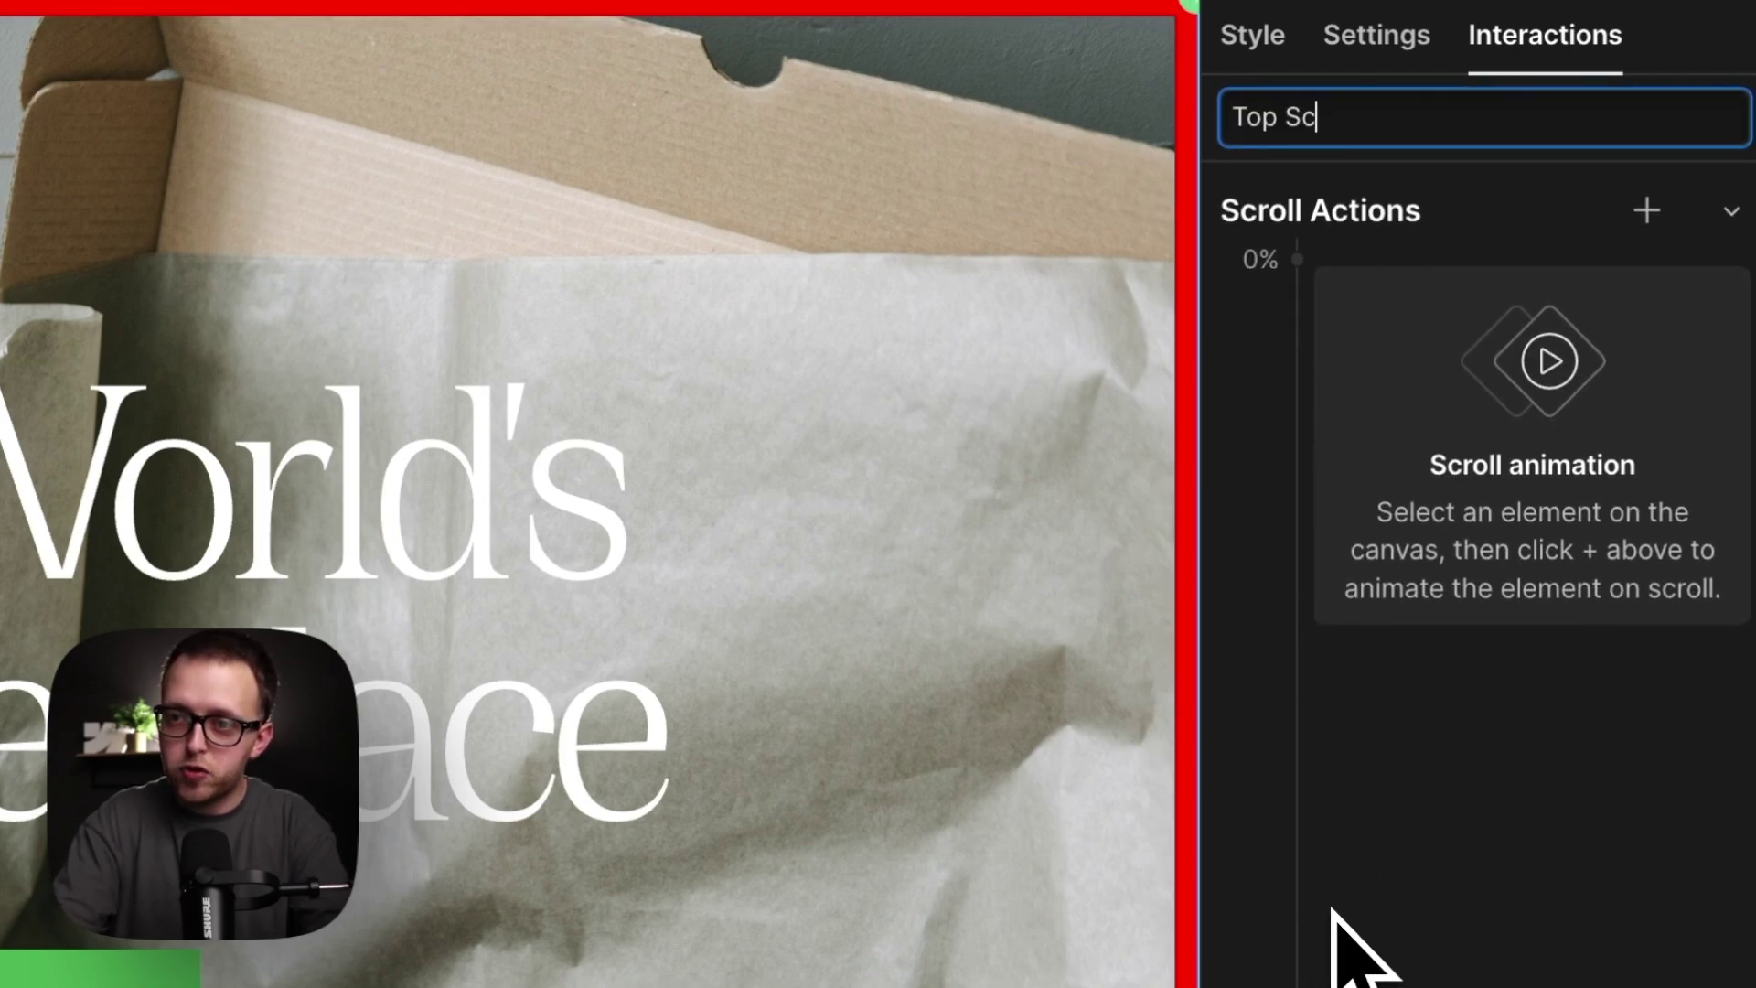
text(rolling)
key(Return)
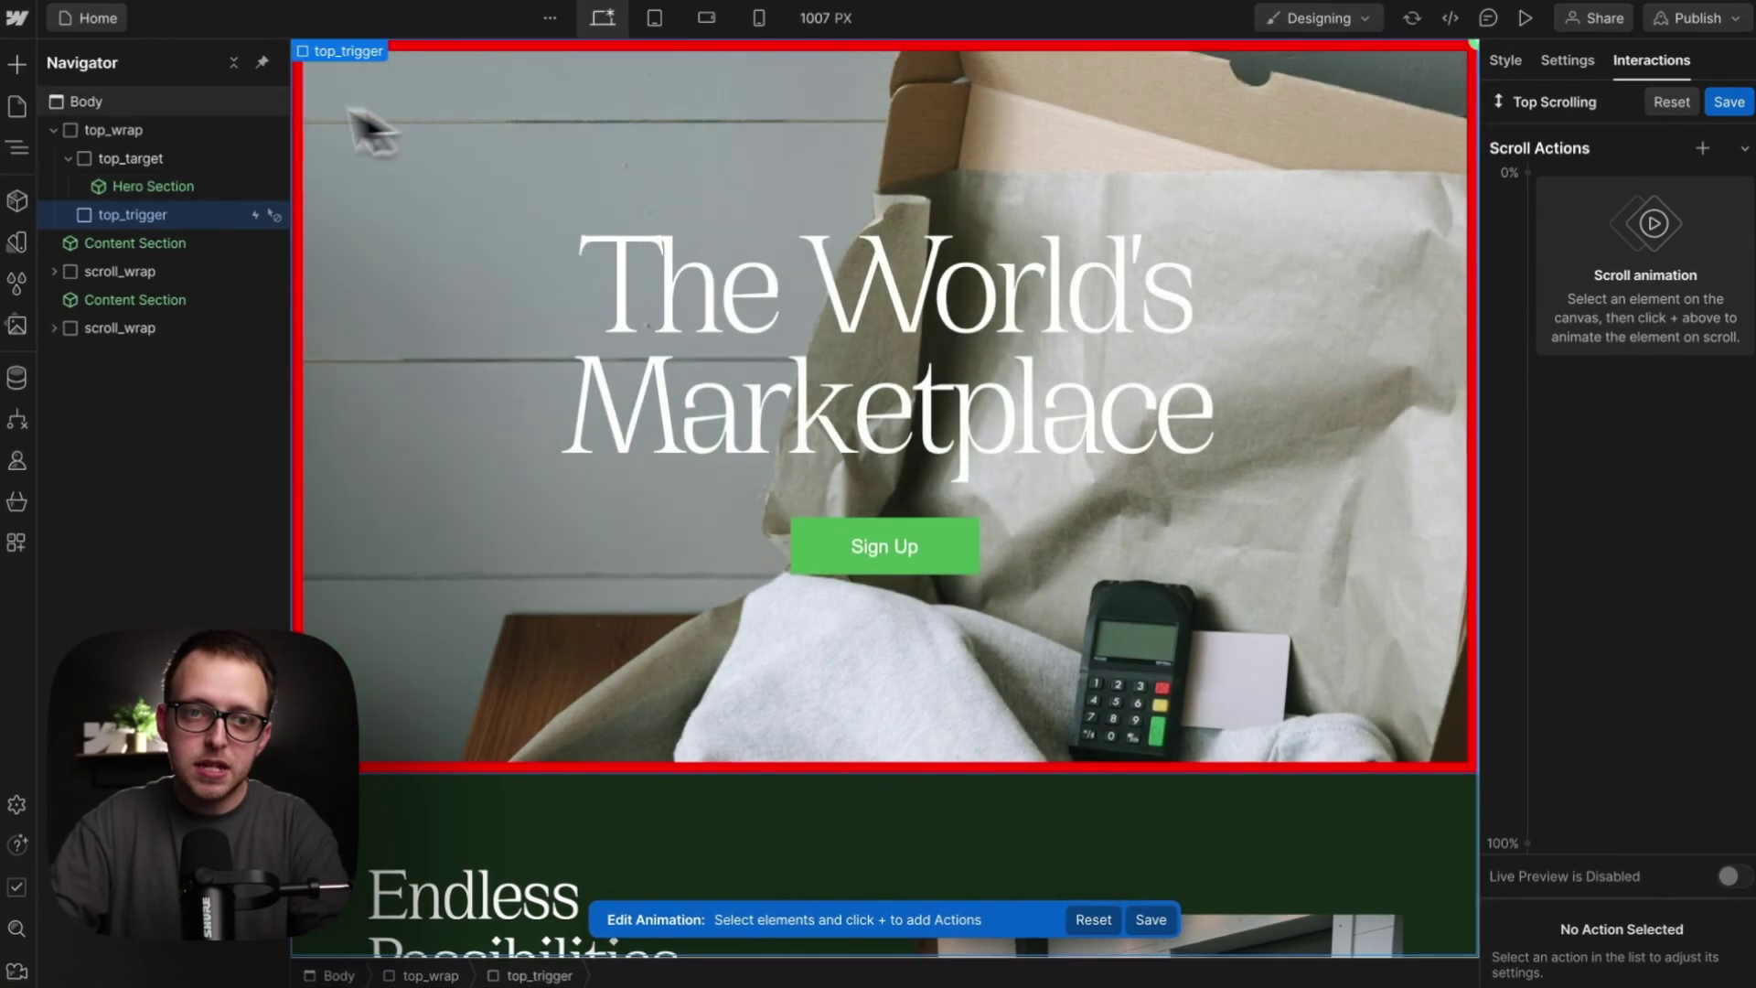
Step: Add a Move action for top_target to Top Scrolling and set its Y value to 0% at the 0% keyframe
click(179, 161)
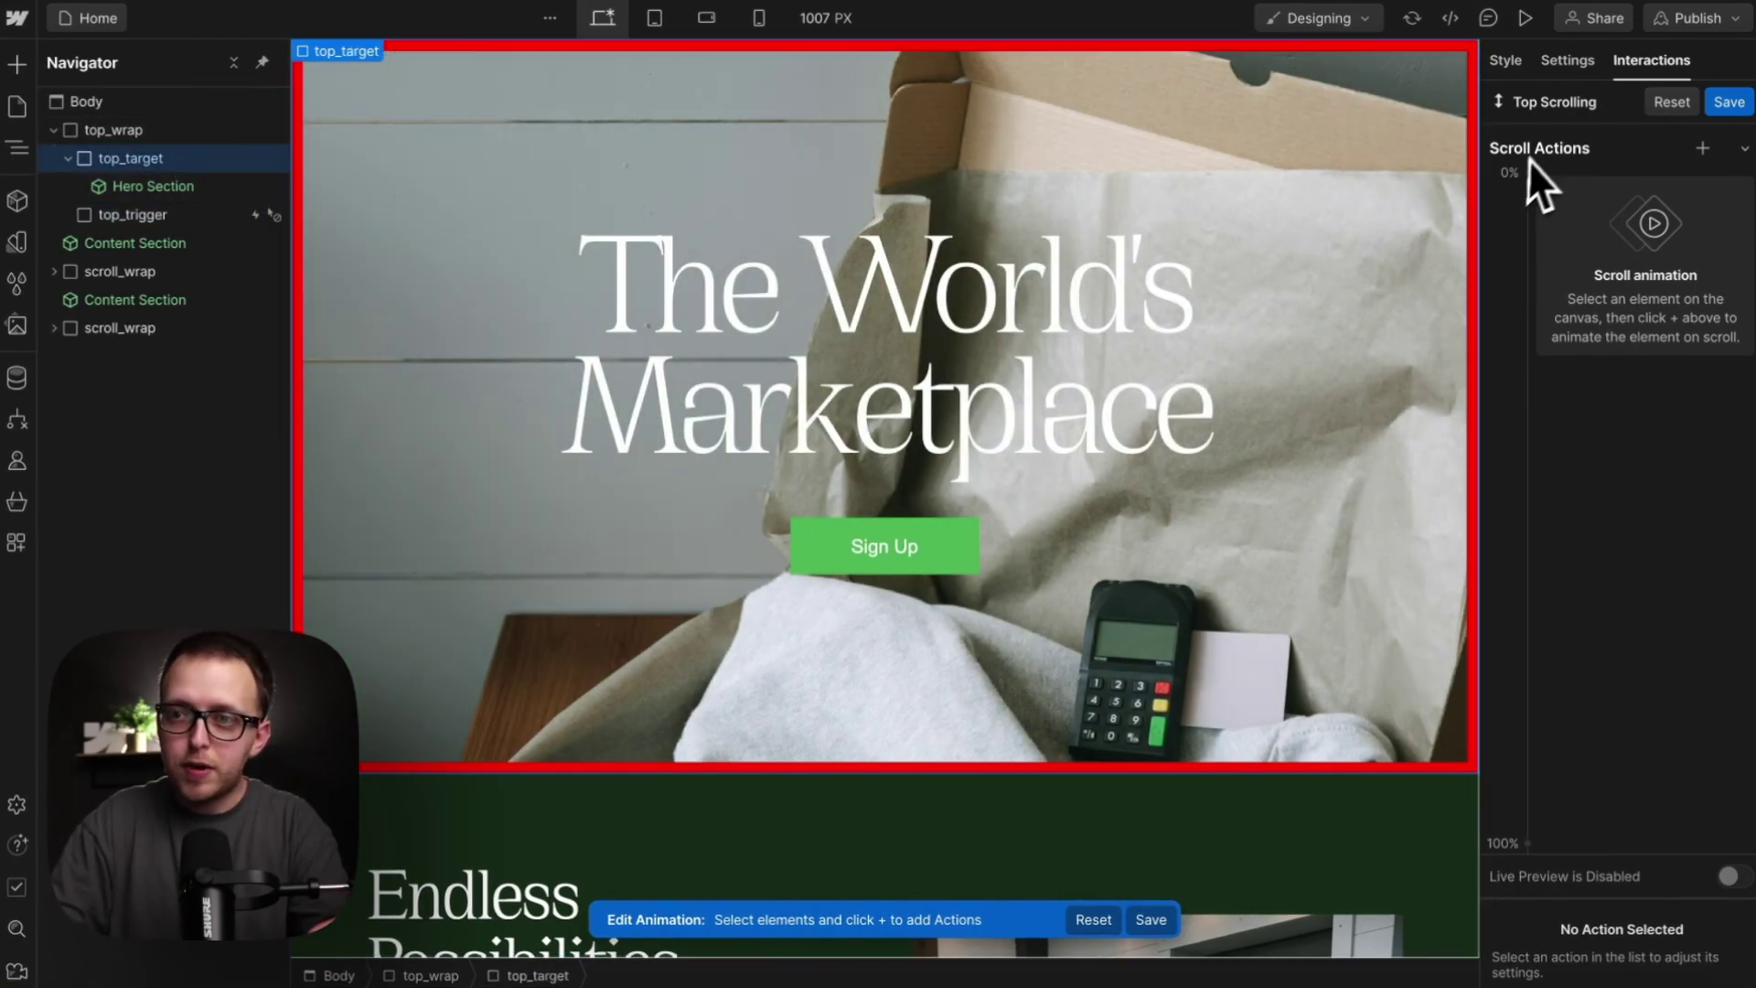
click(1542, 177)
click(1591, 306)
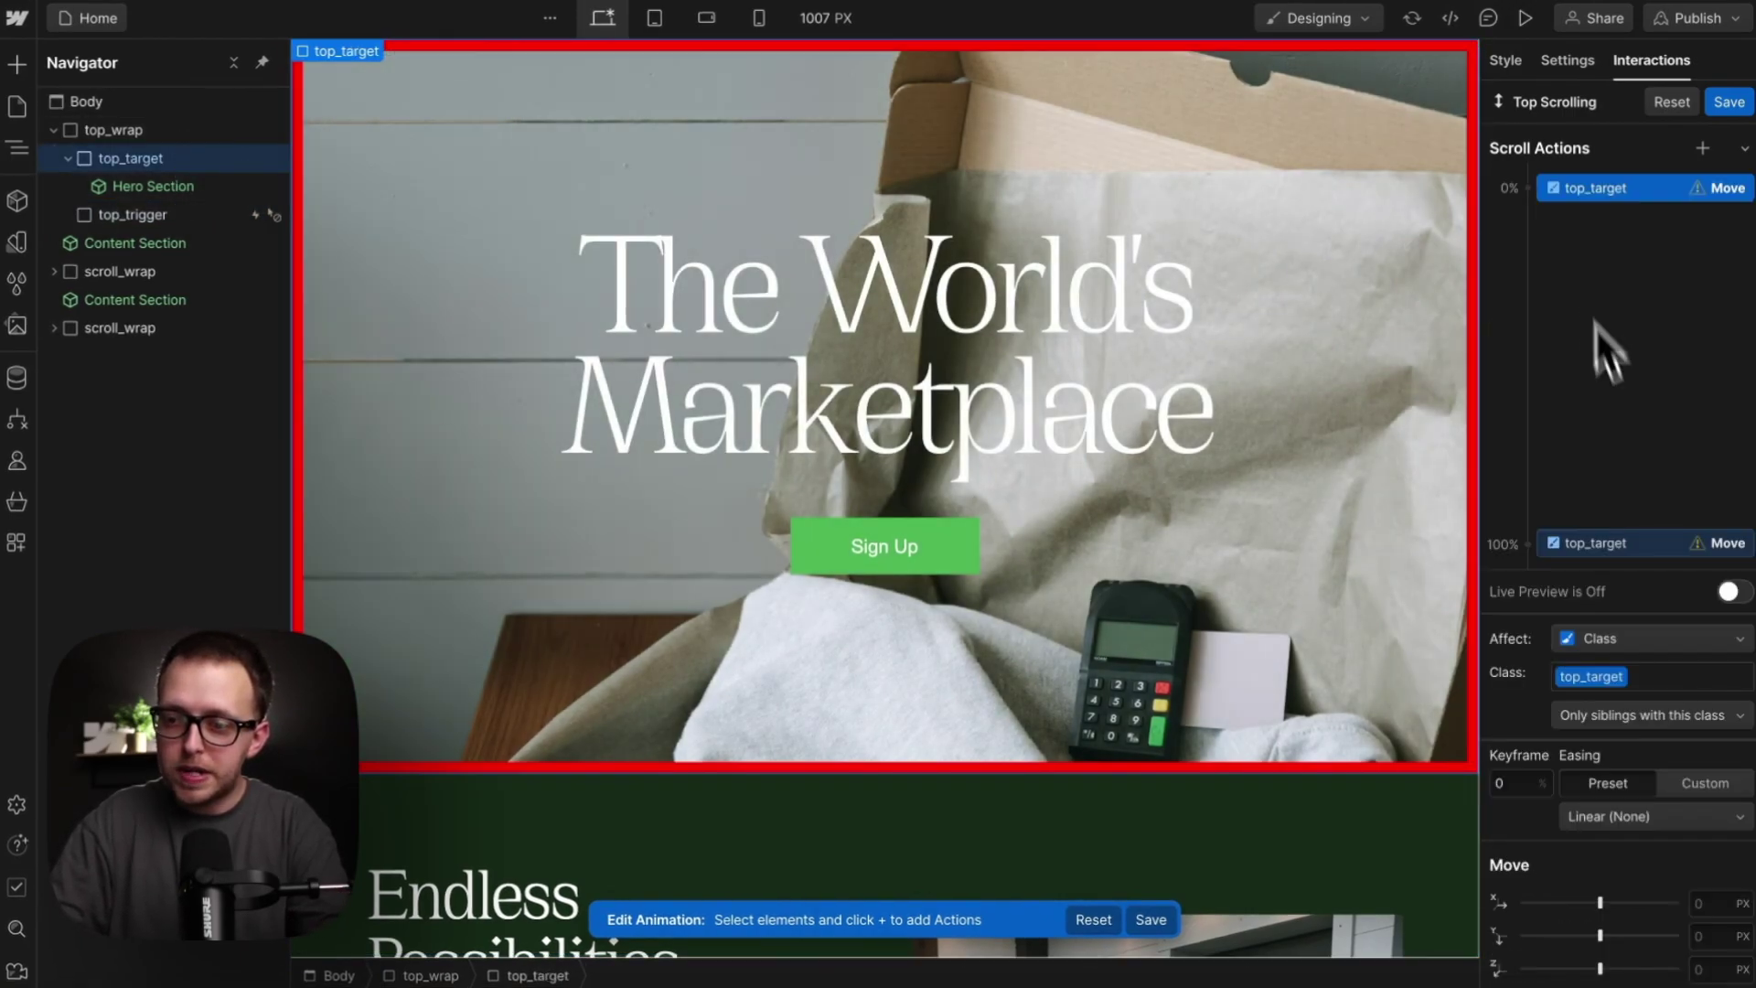
click(1708, 935)
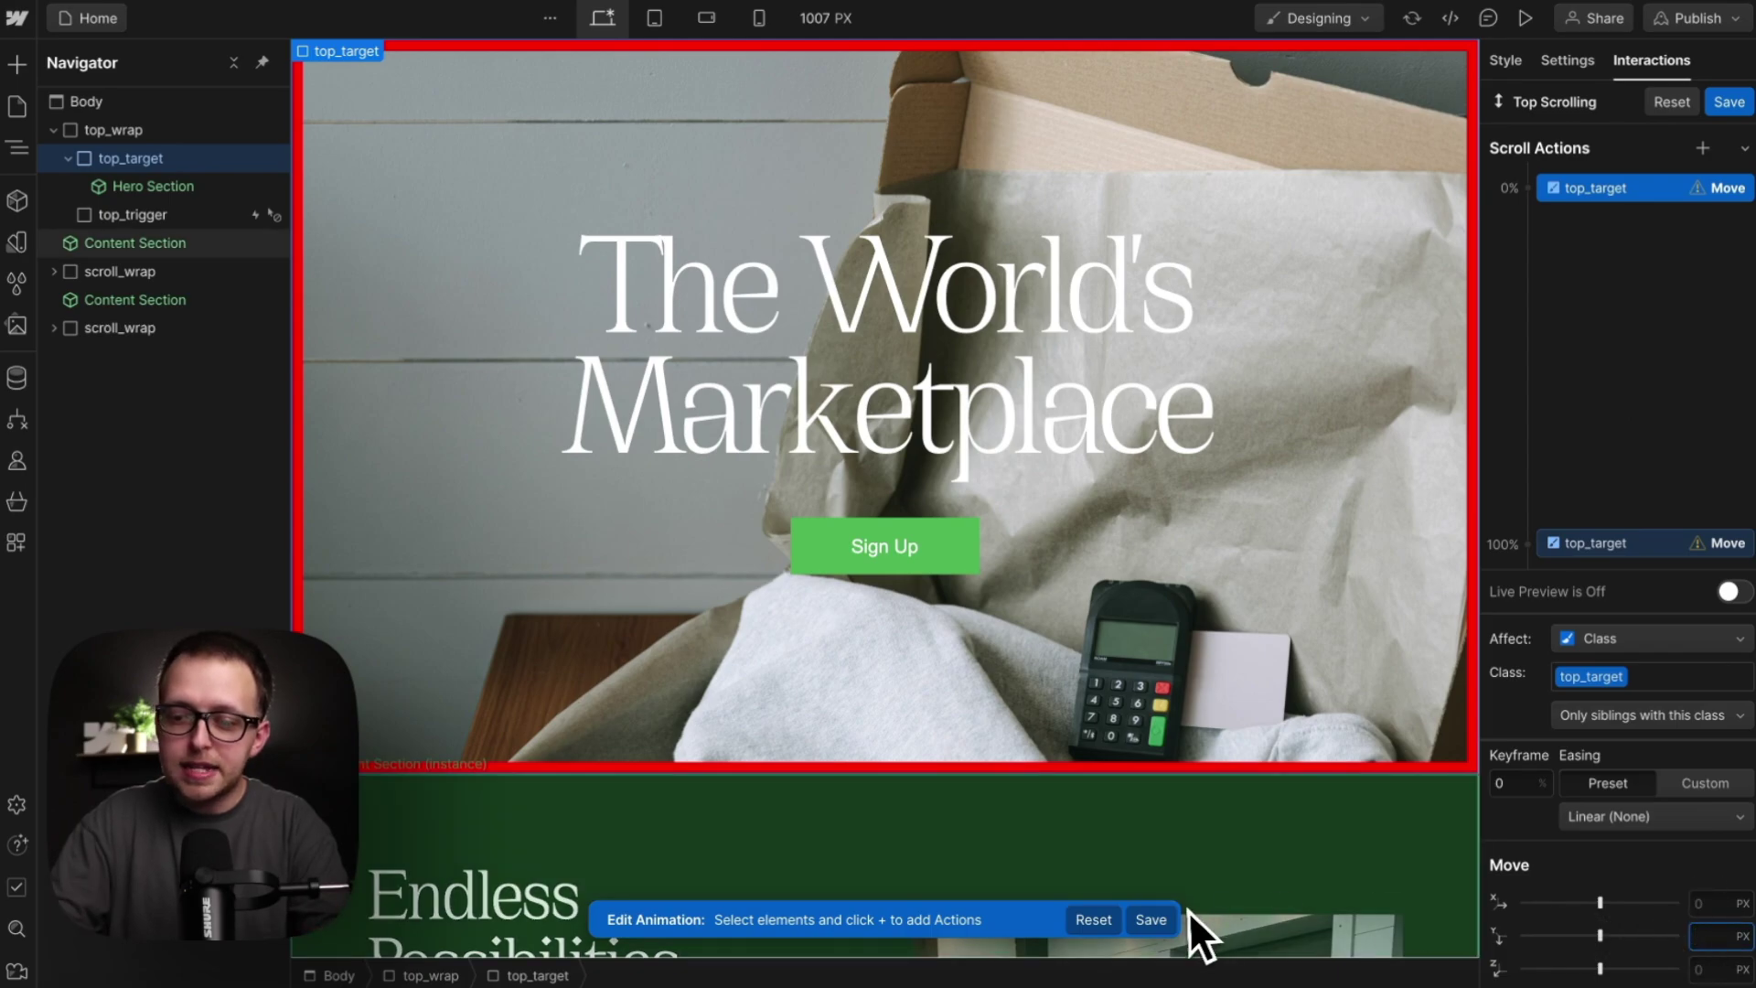
text(%)
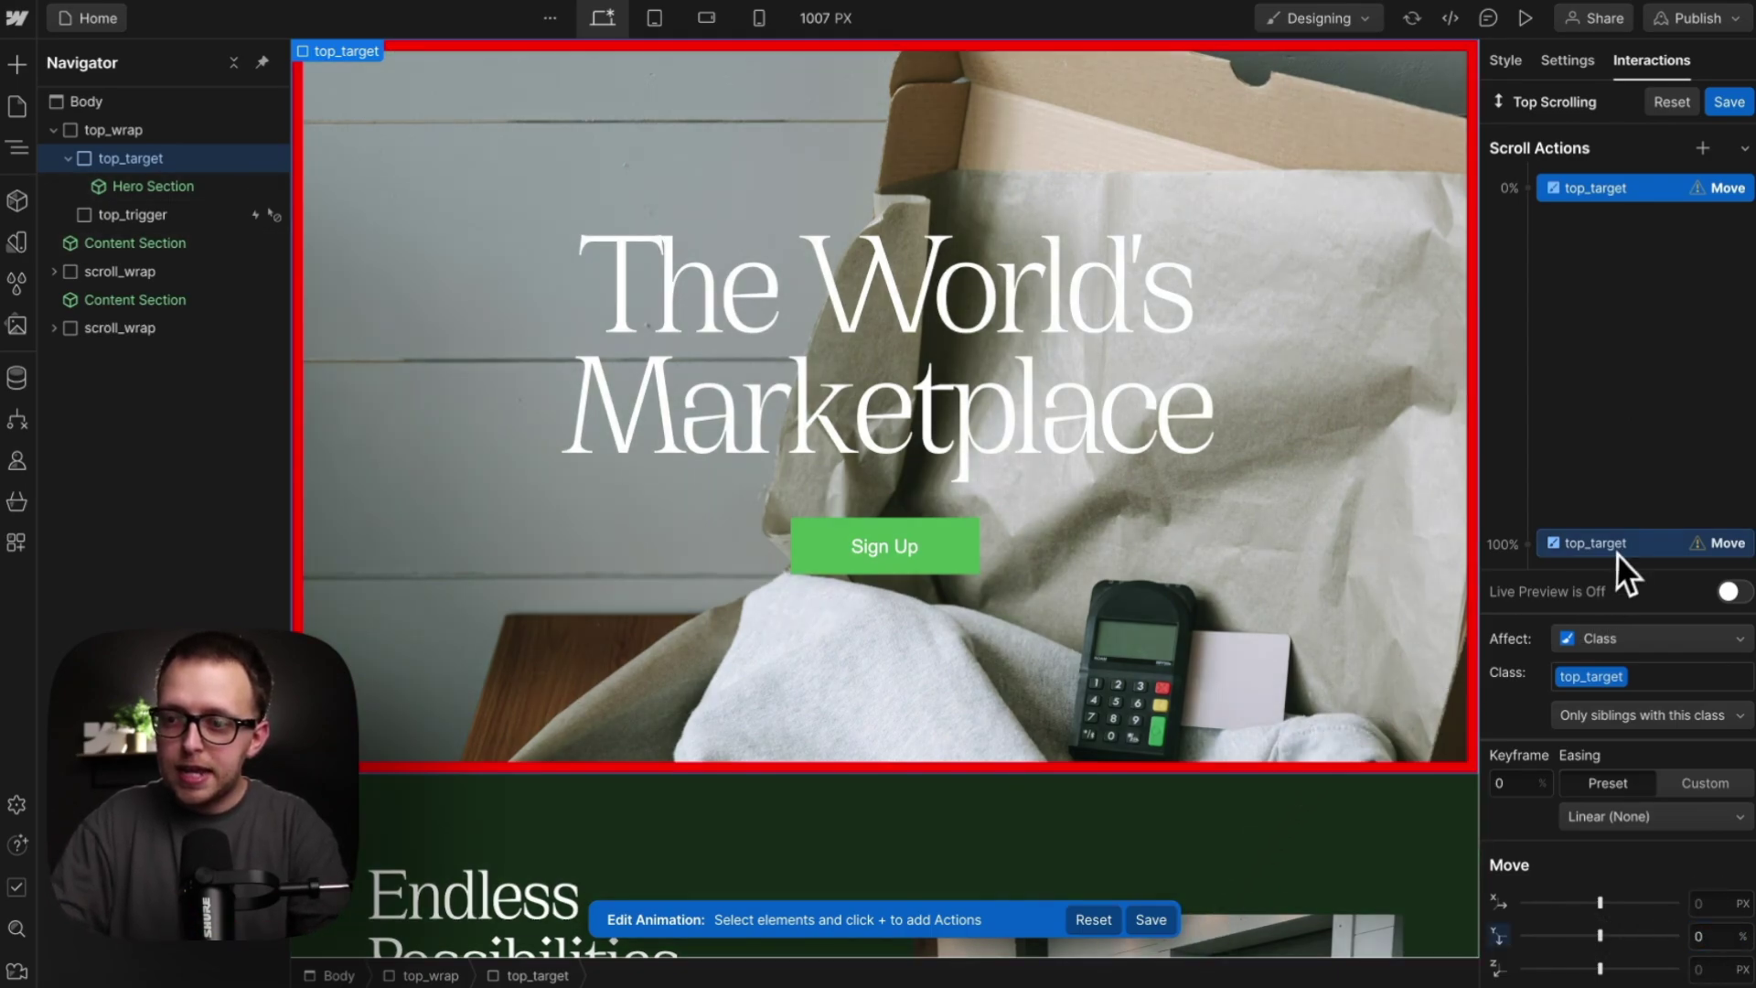
Step: Set top_target's Y move to 50% at the 100% keyframe and save the animation
click(1616, 546)
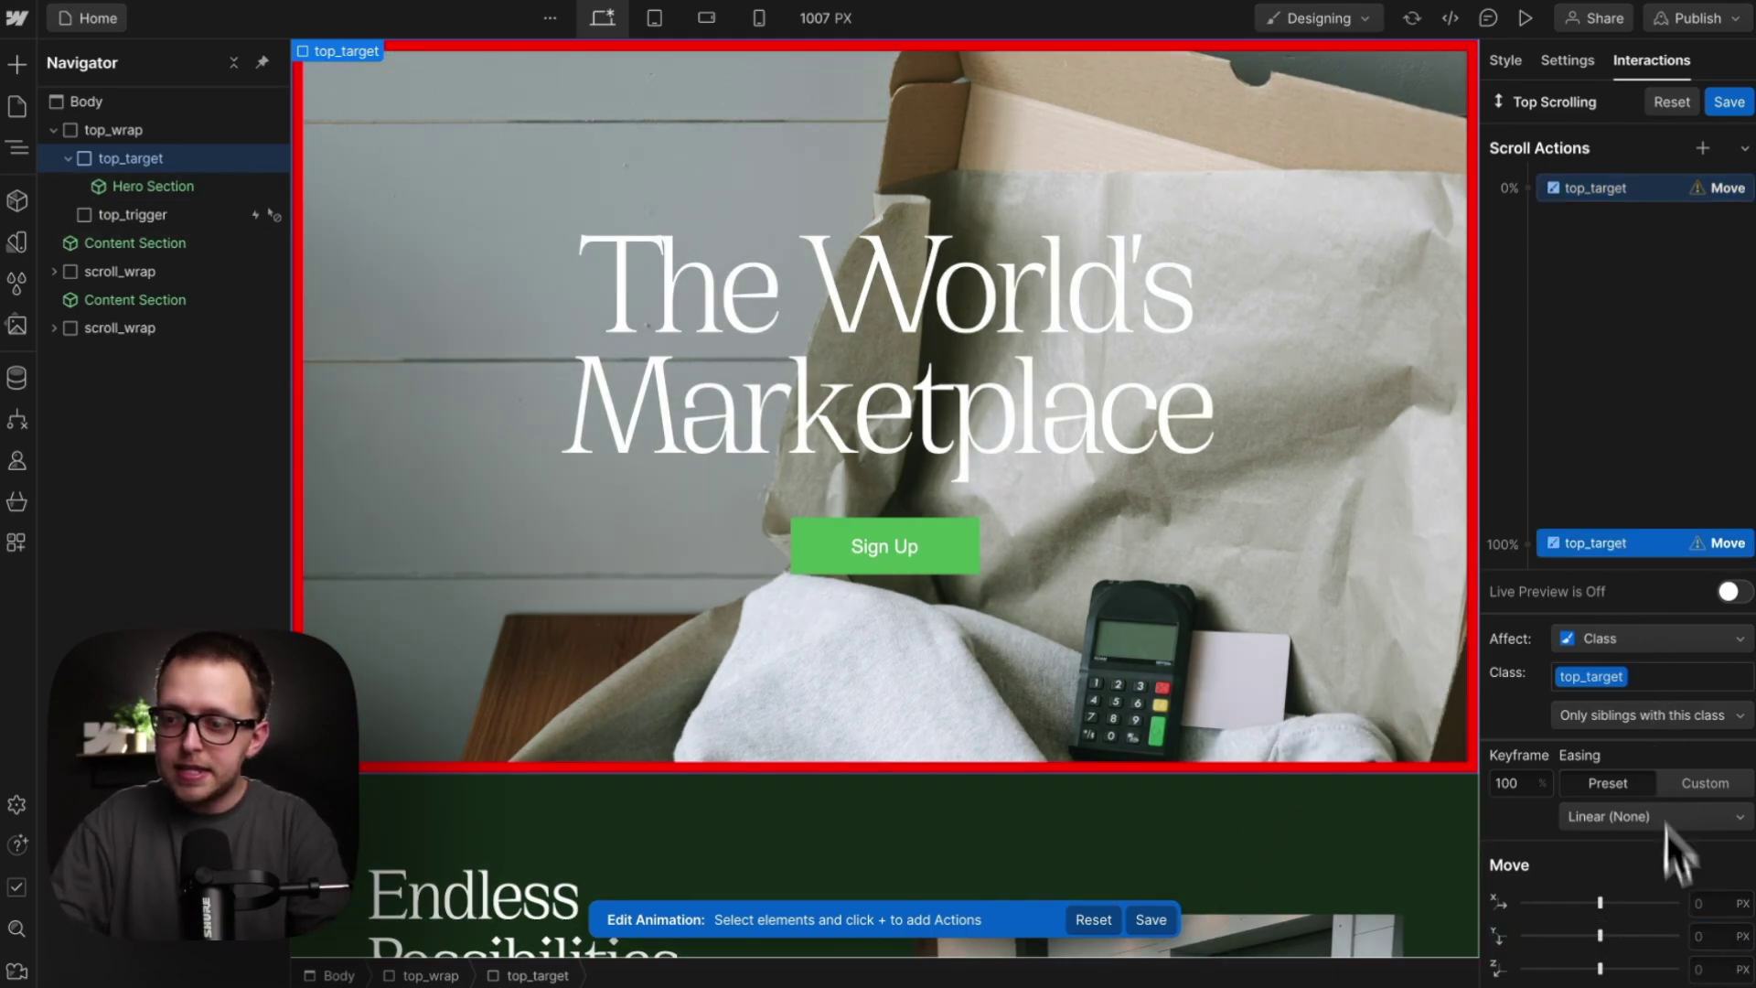
click(1723, 933)
text(50%)
key(Return)
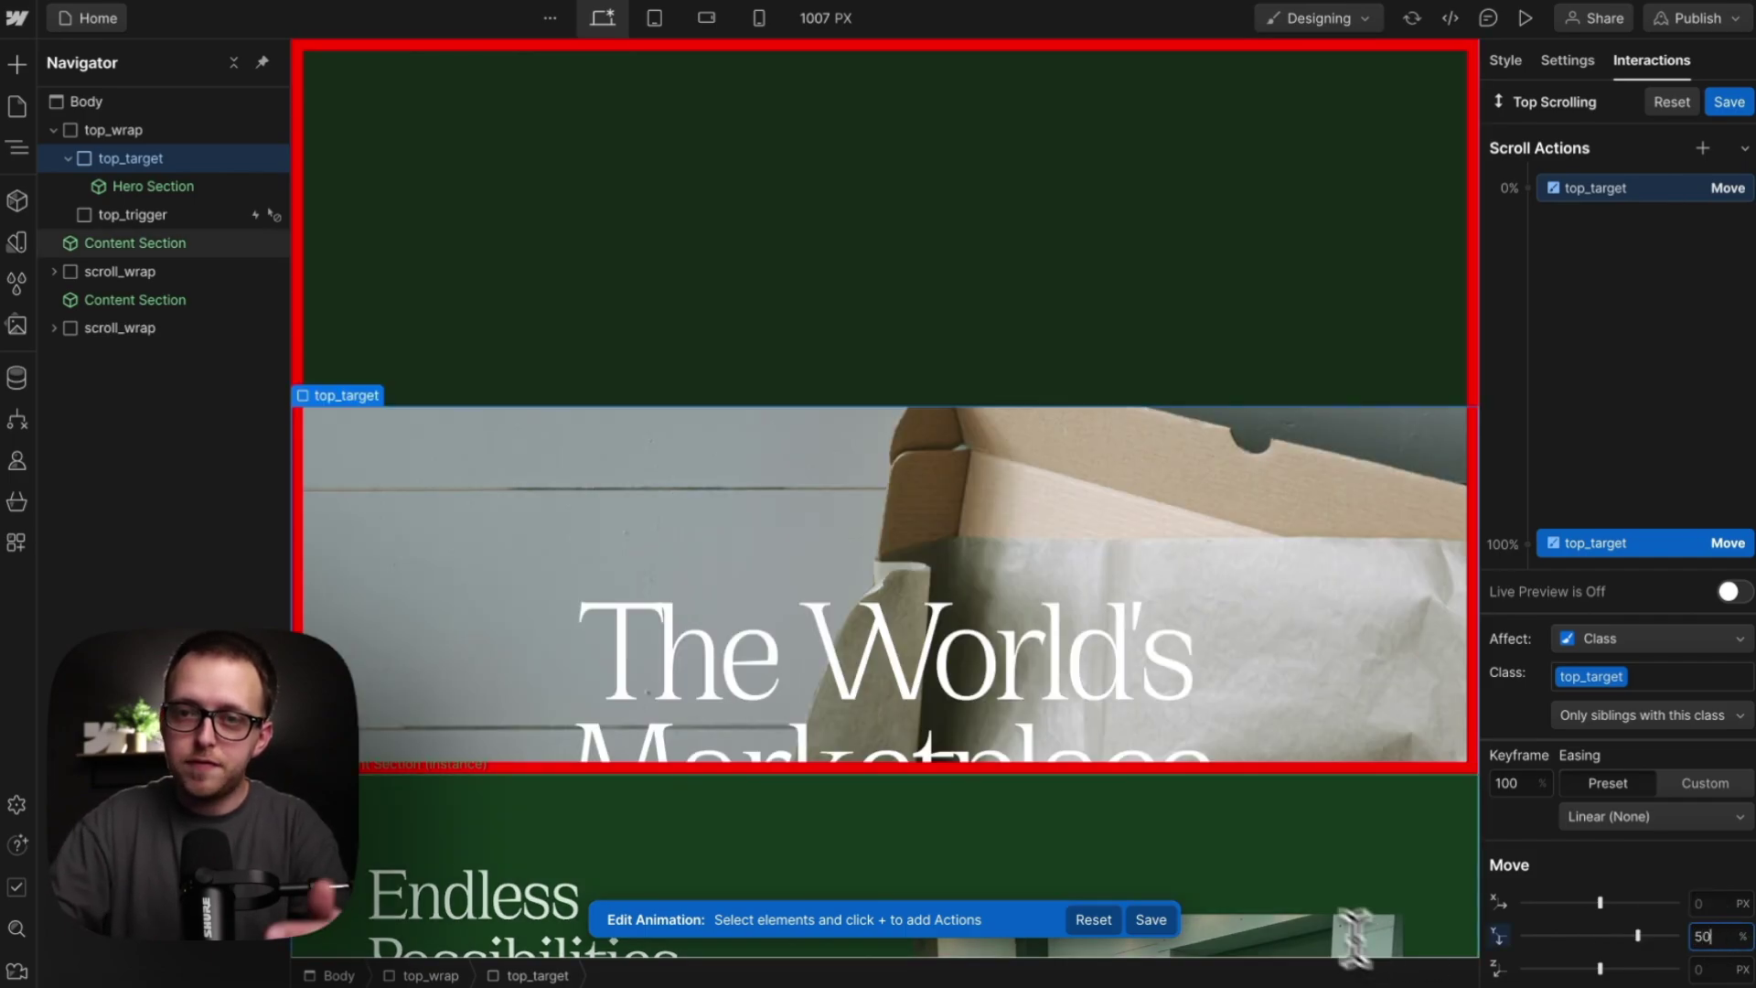
scroll(565, 255, down, 5)
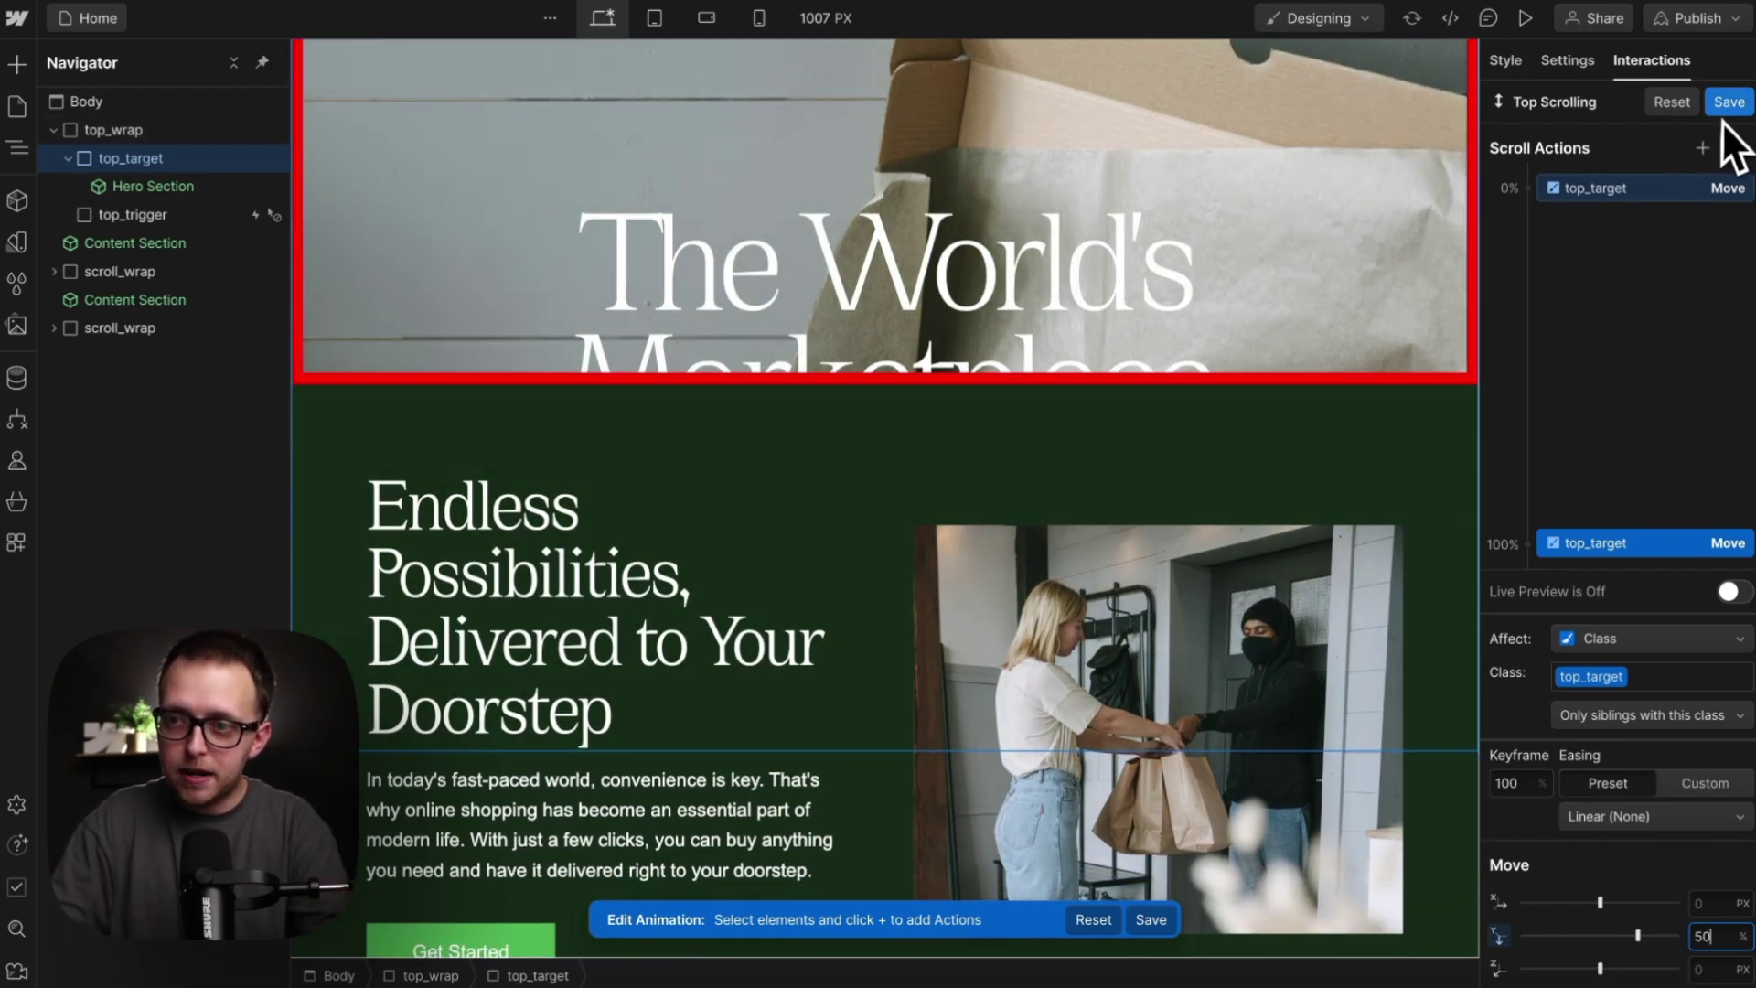
click(1729, 103)
scroll(1180, 358, up, 5)
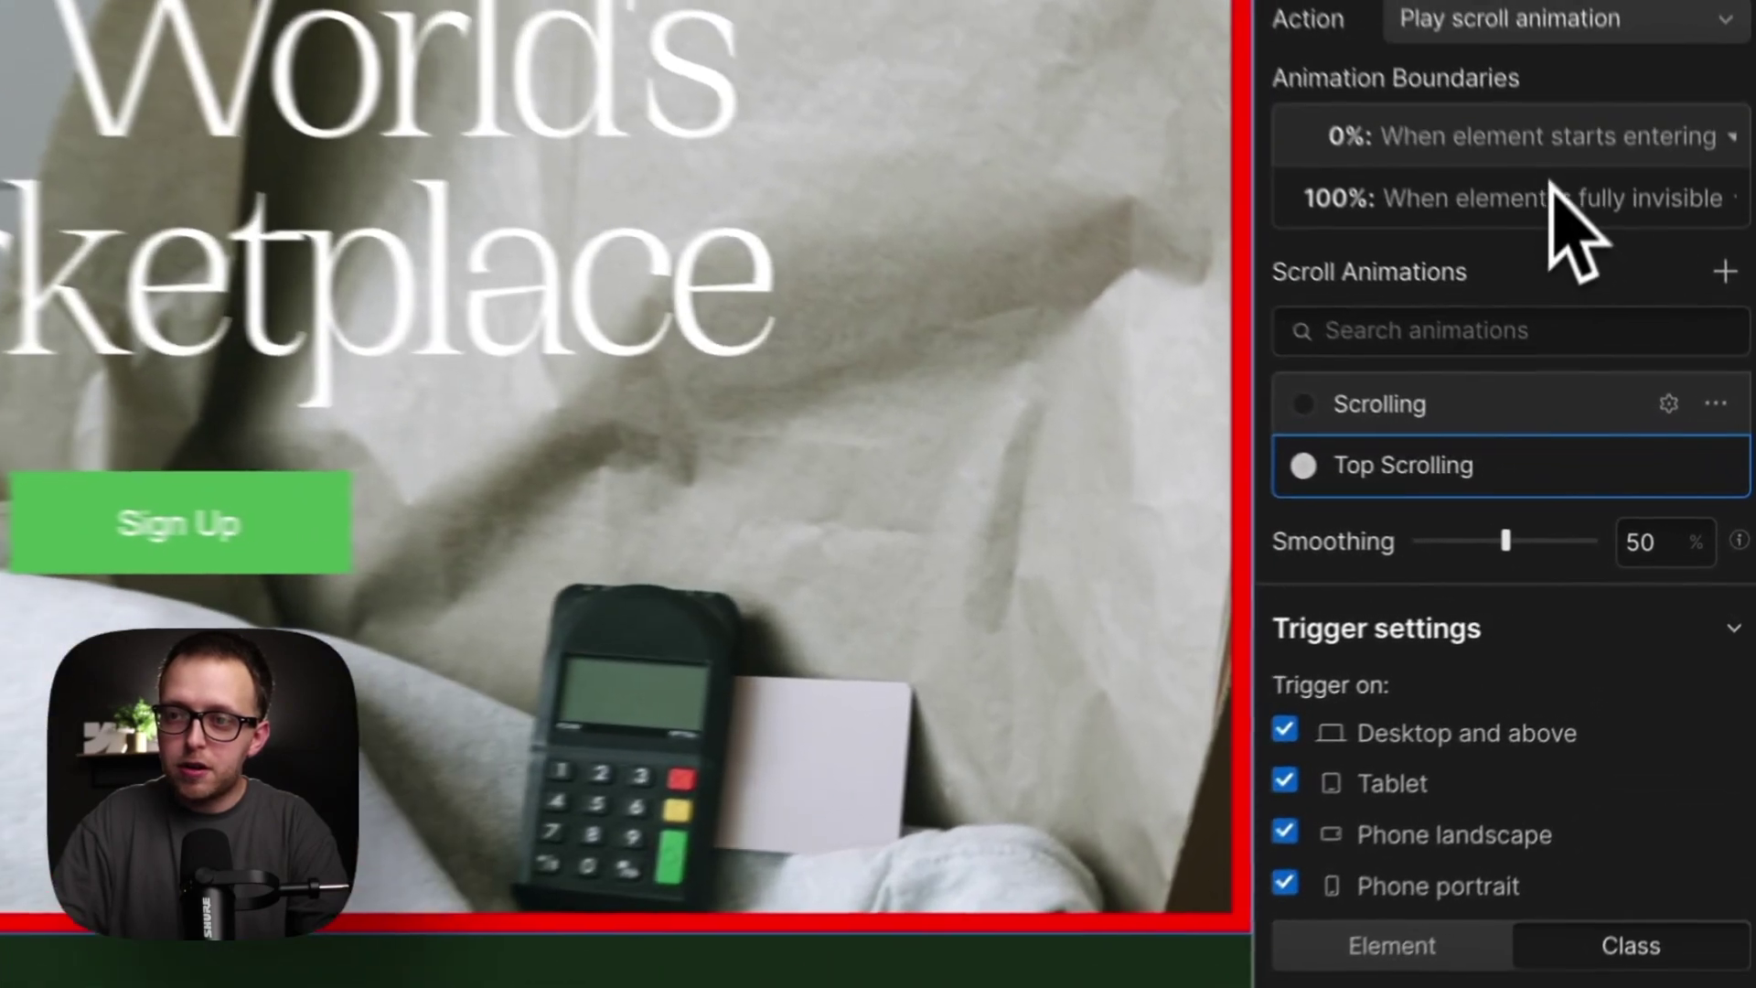
Step: Examine the scroll boundaries, preview the page, and check the hero's movement in Top Scrolling with live preview
click(1637, 134)
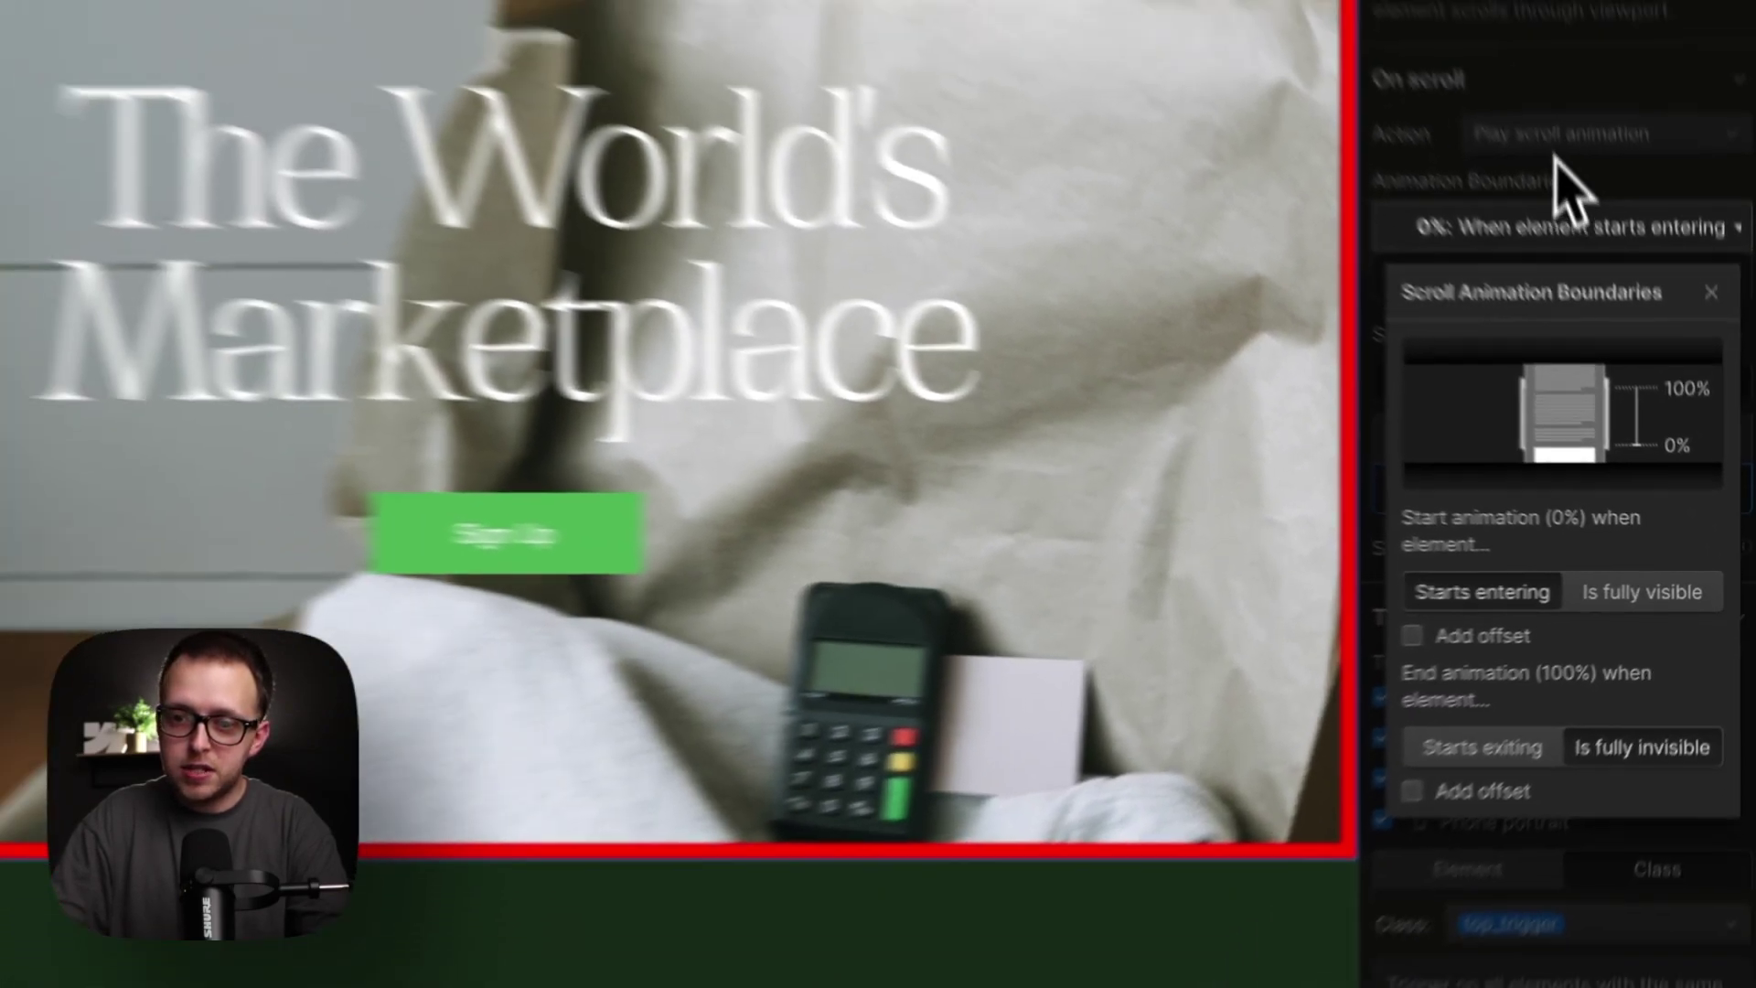
click(1514, 52)
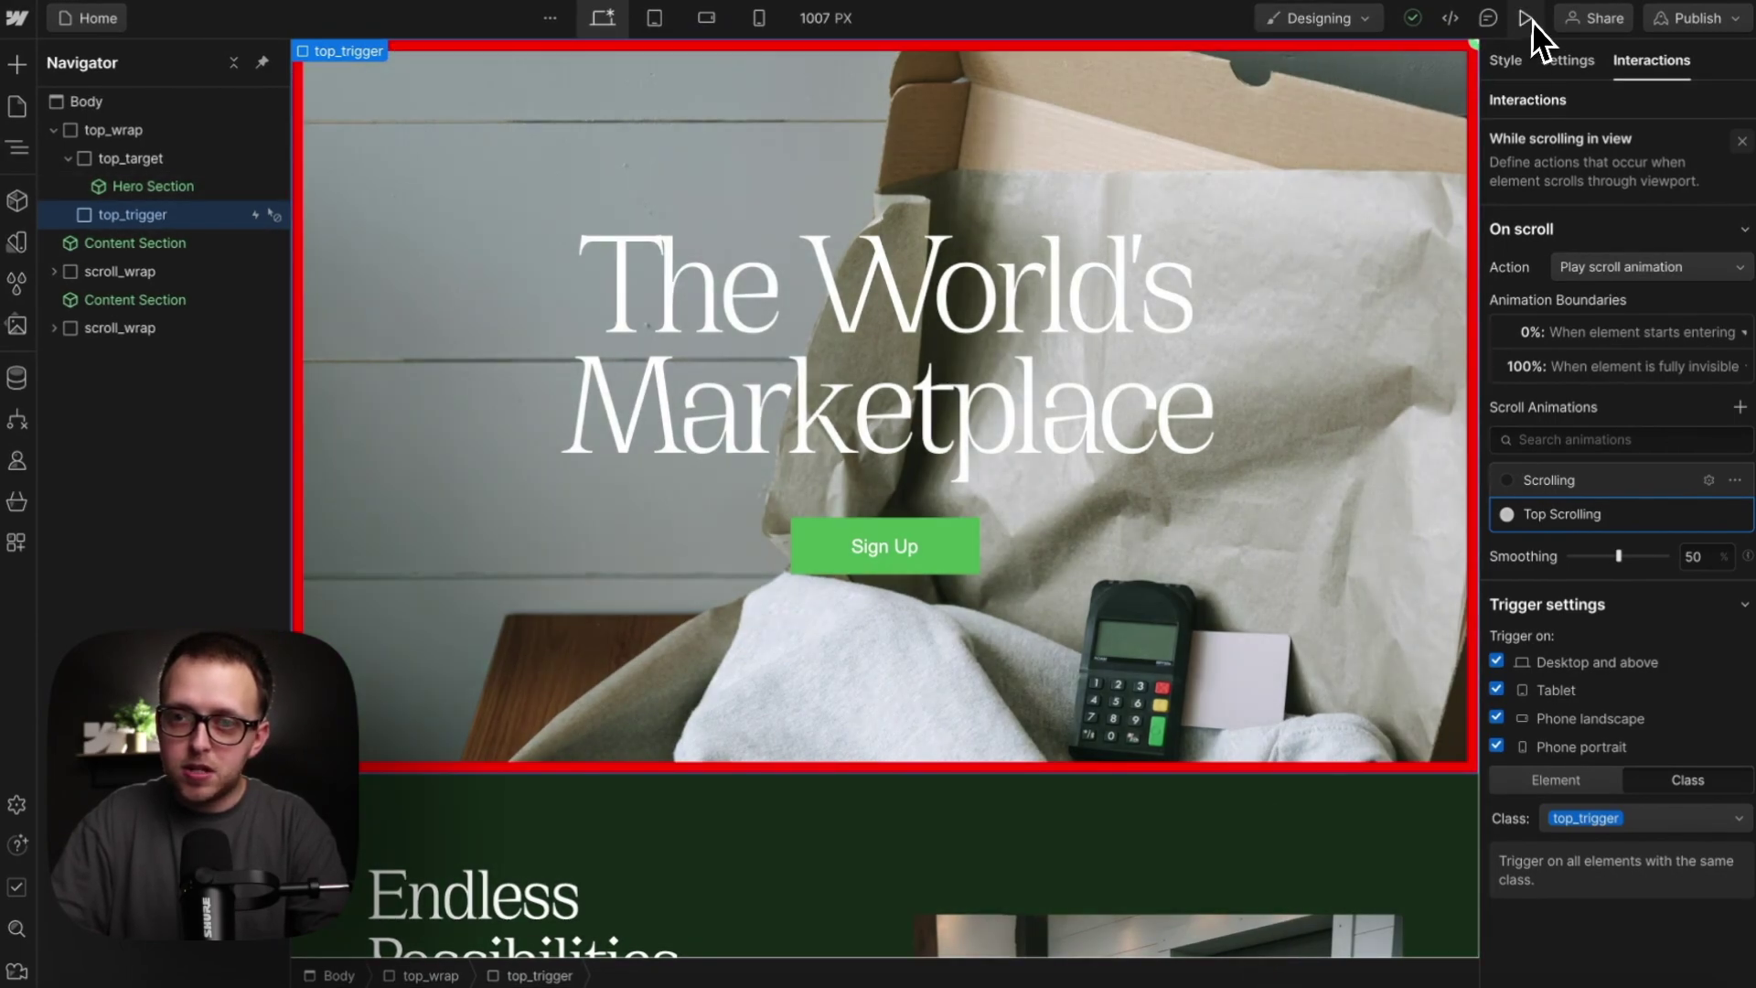
click(1525, 19)
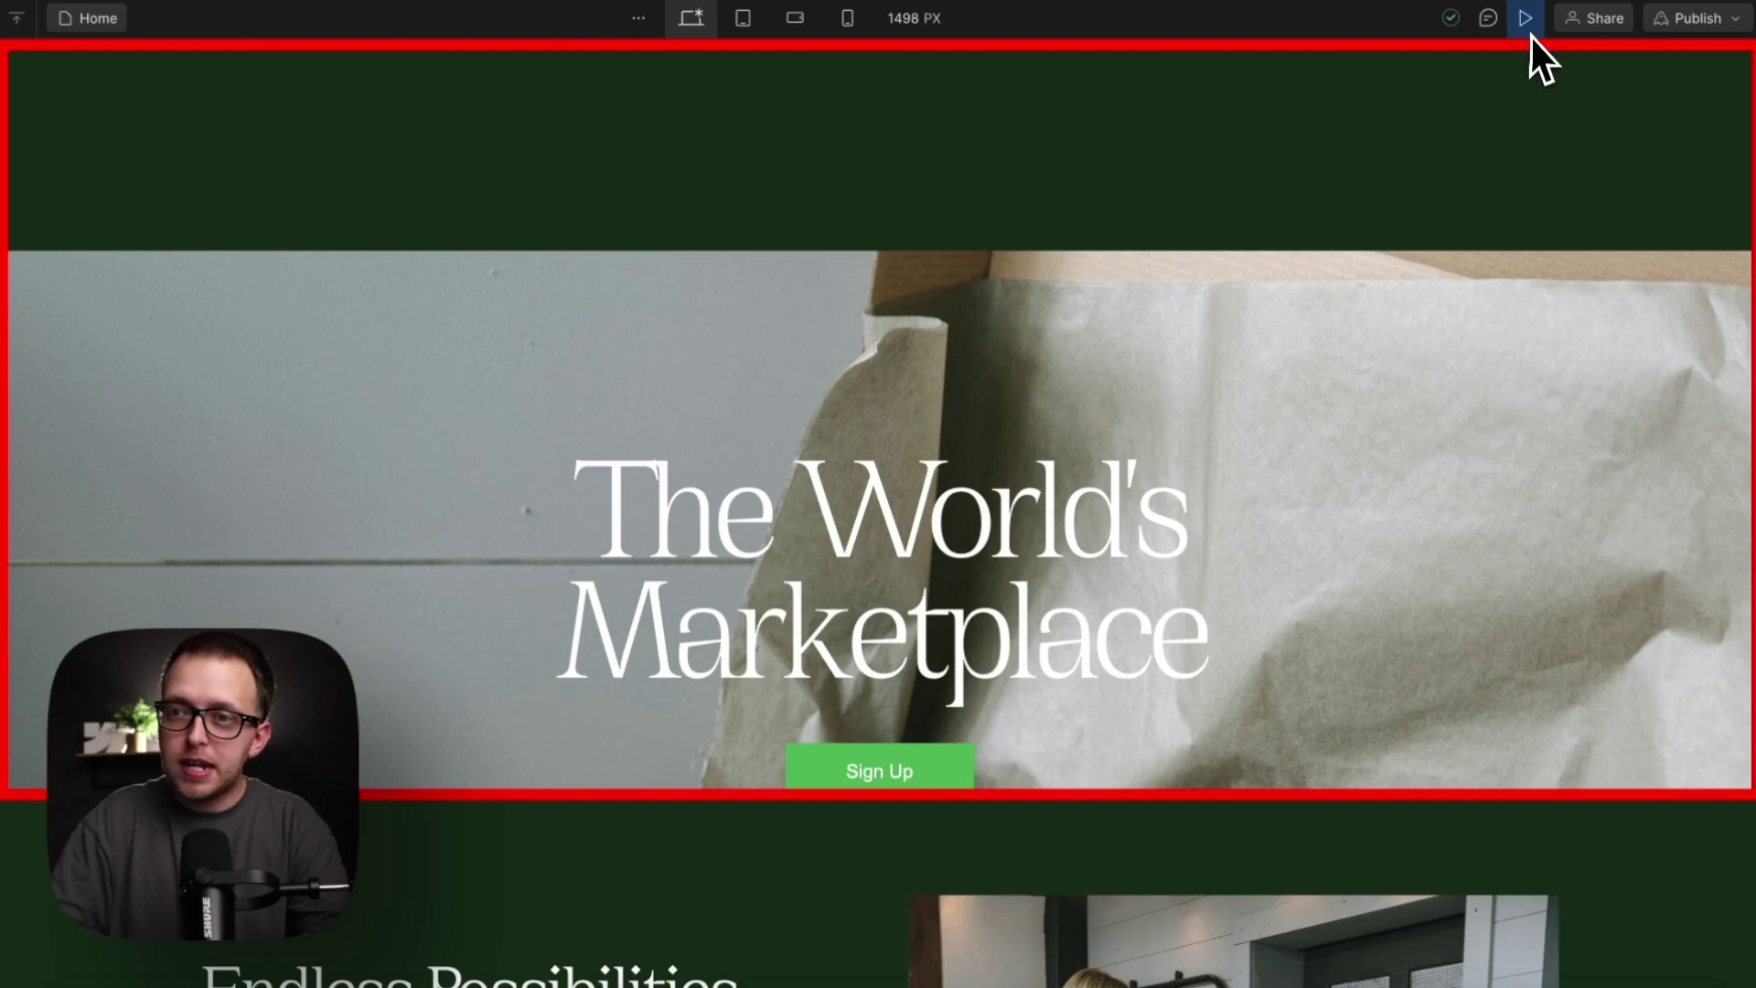
key(Escape)
click(1595, 514)
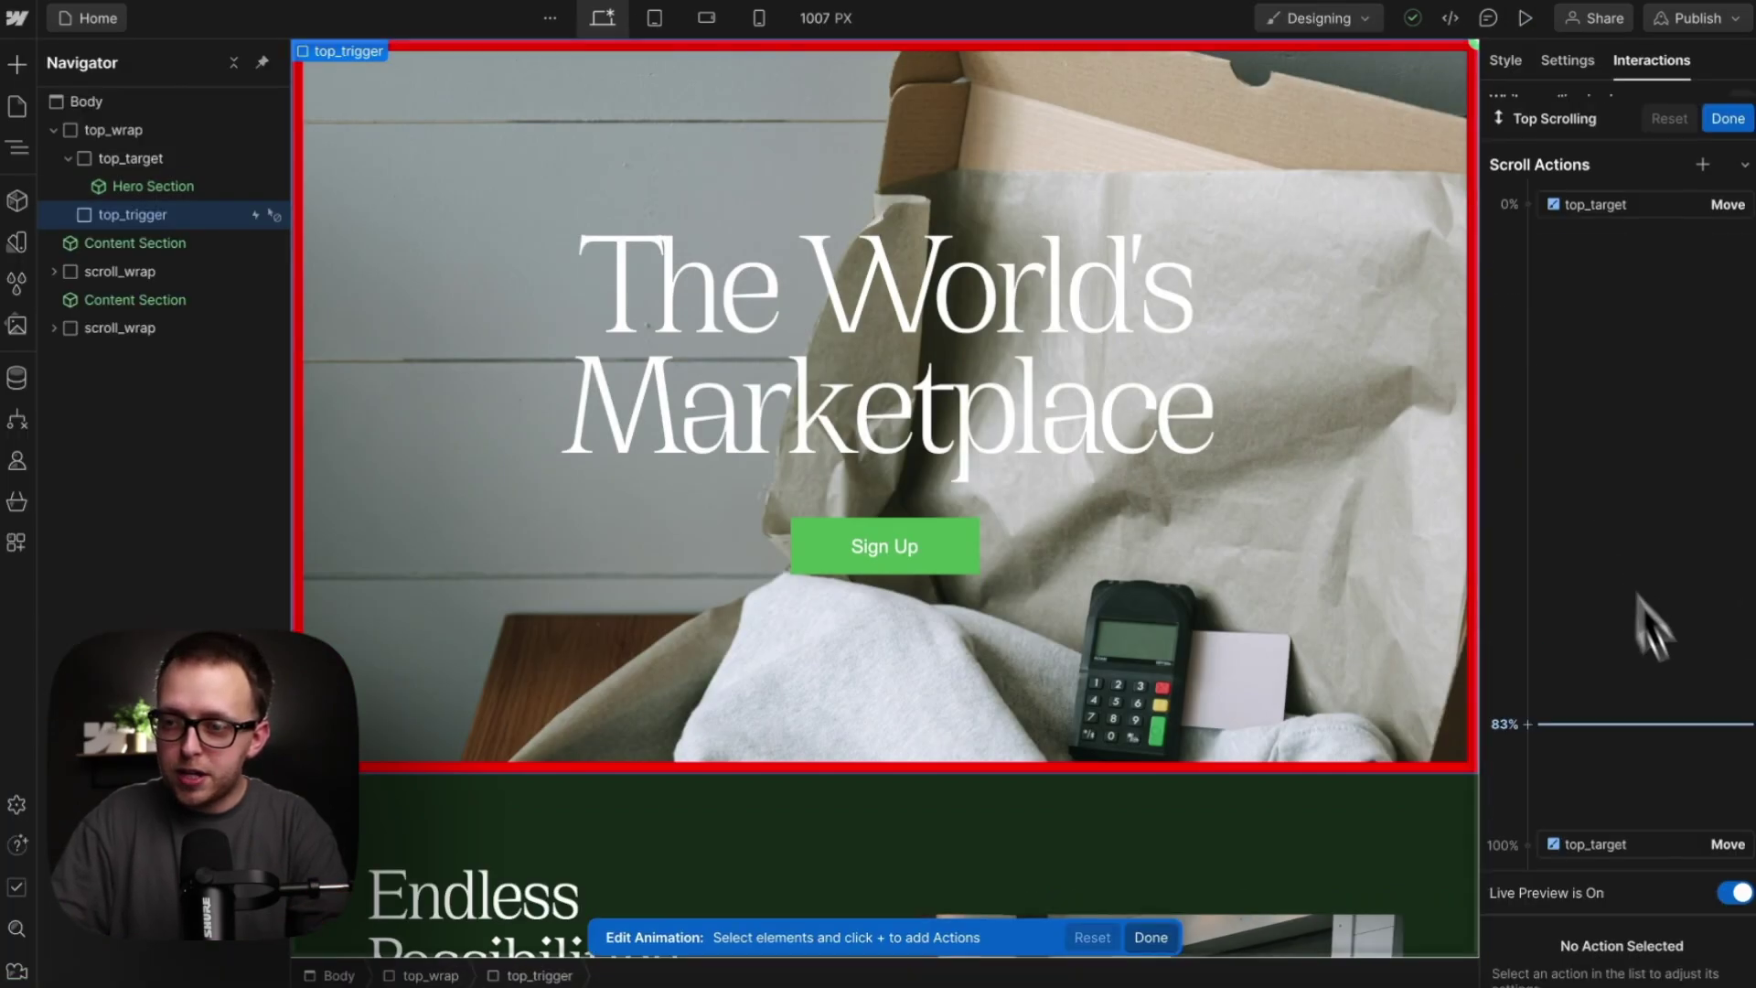
click(1733, 876)
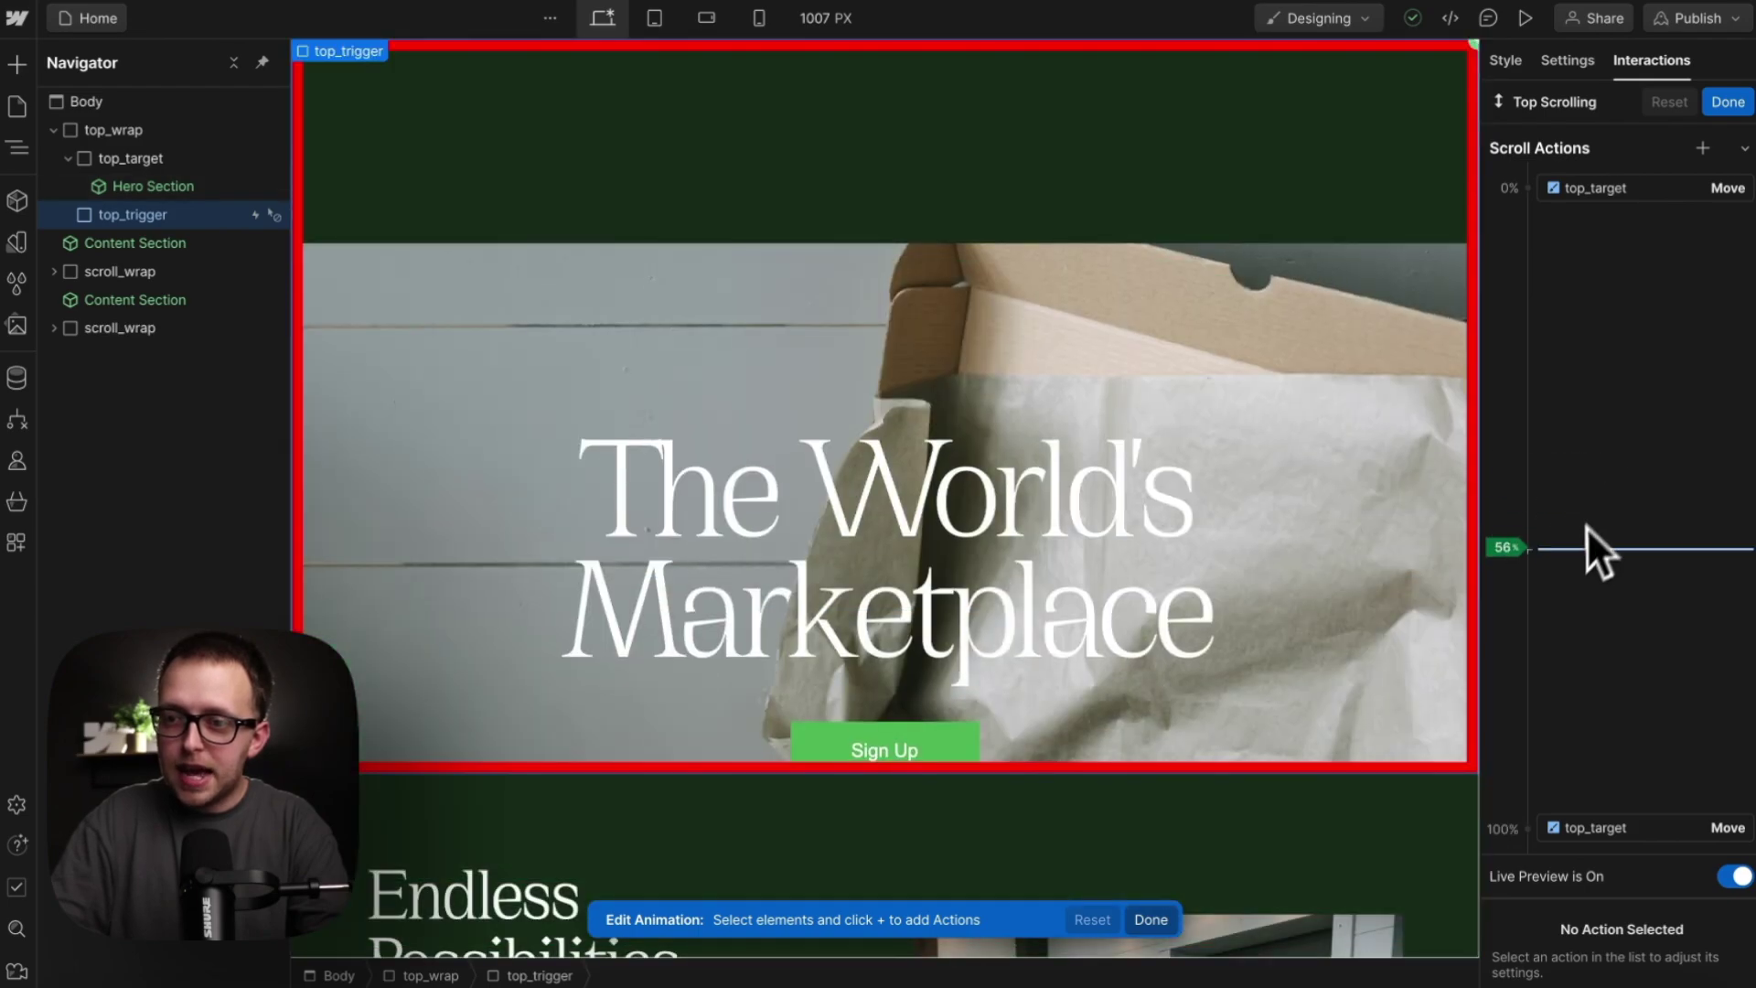
click(1727, 102)
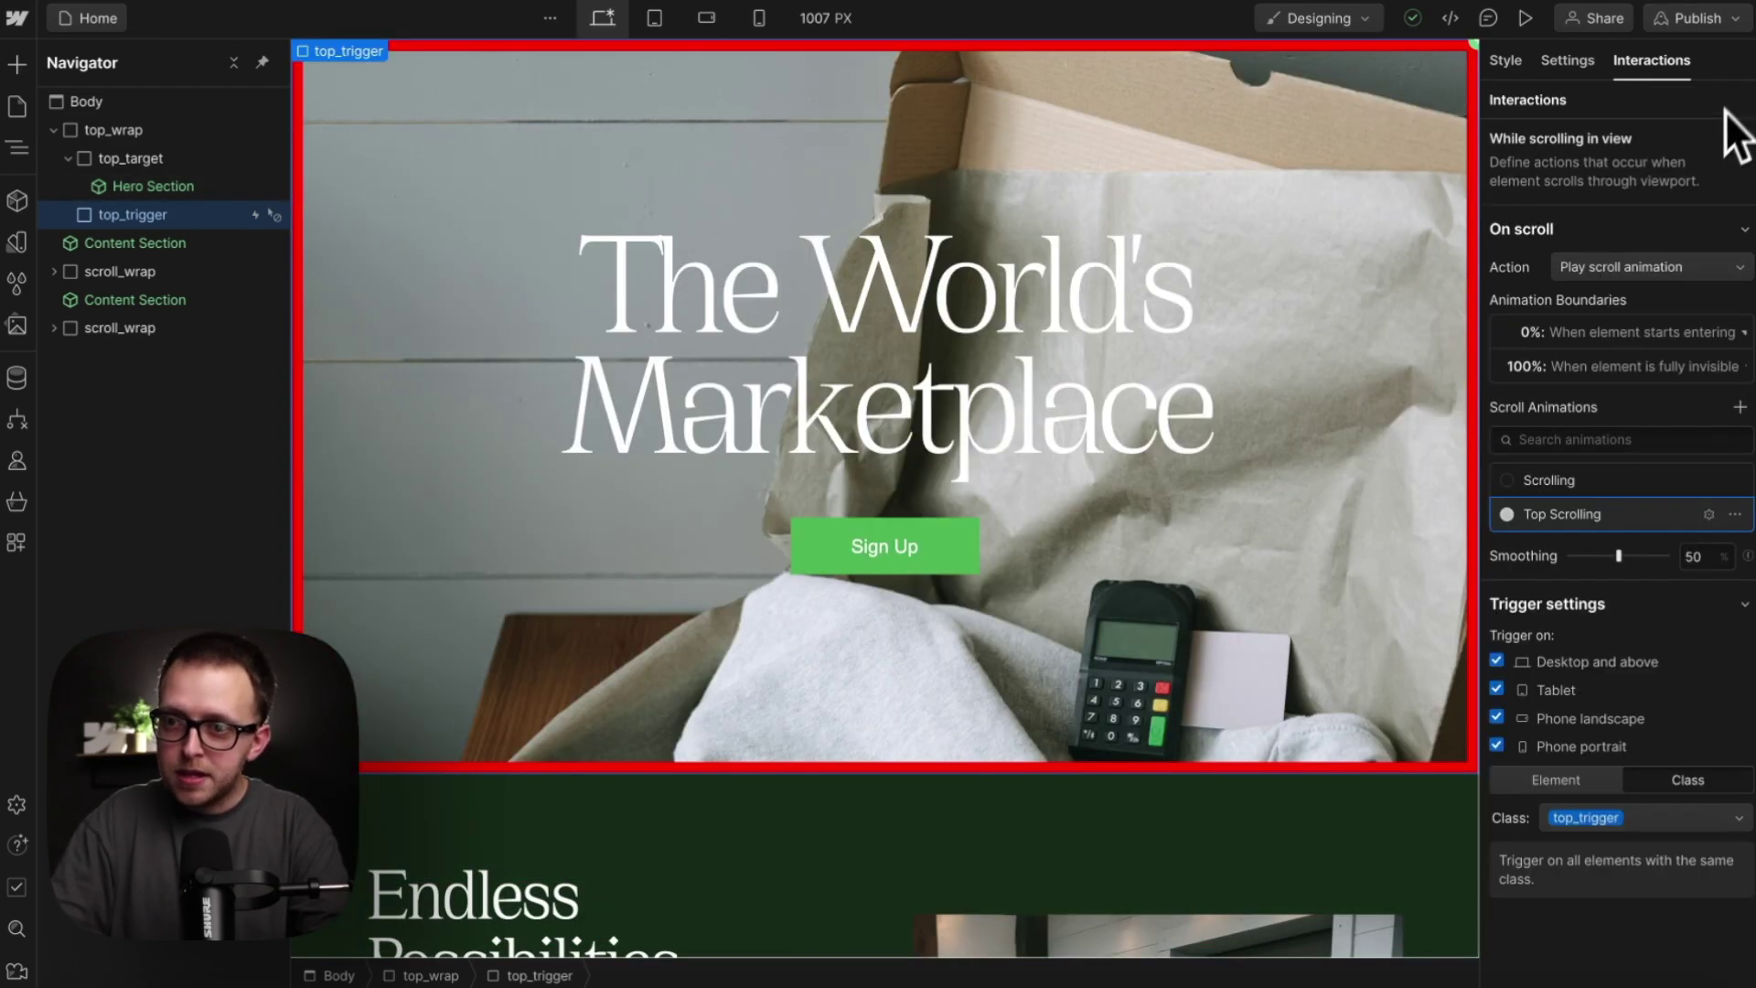
Step: Set the scroll animation to start when the element is fully visible and preview the hero's starting position
click(1671, 336)
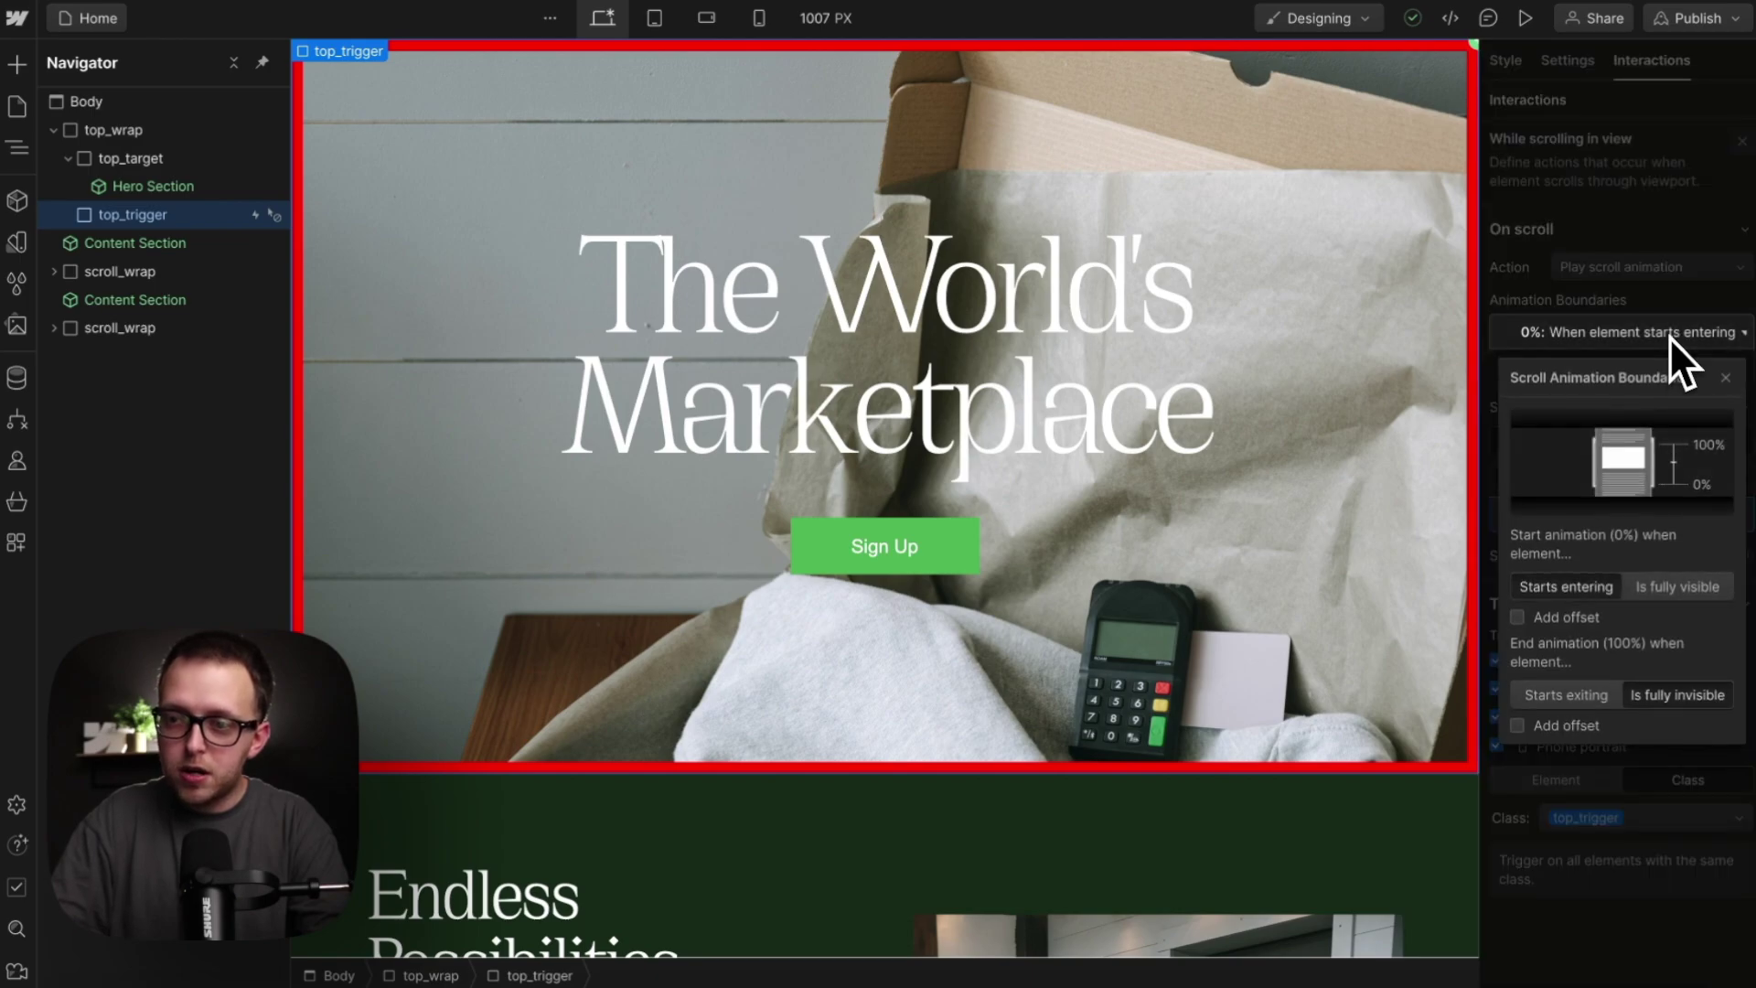
click(1665, 590)
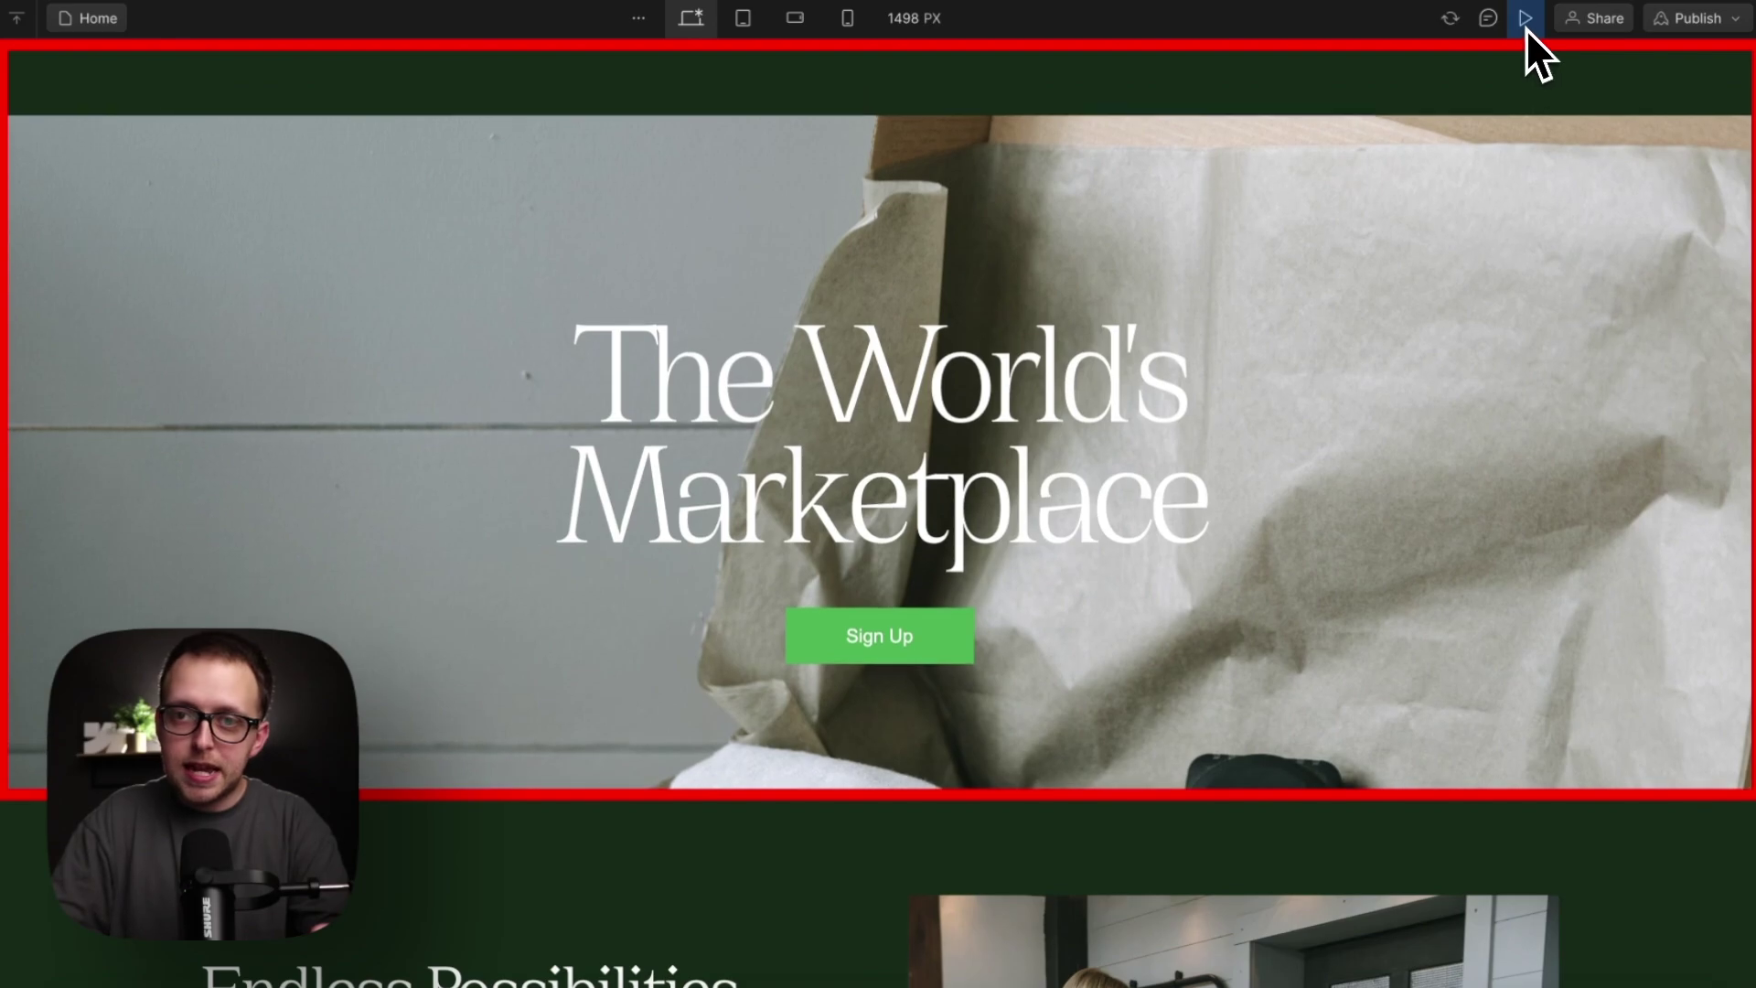
click(1525, 18)
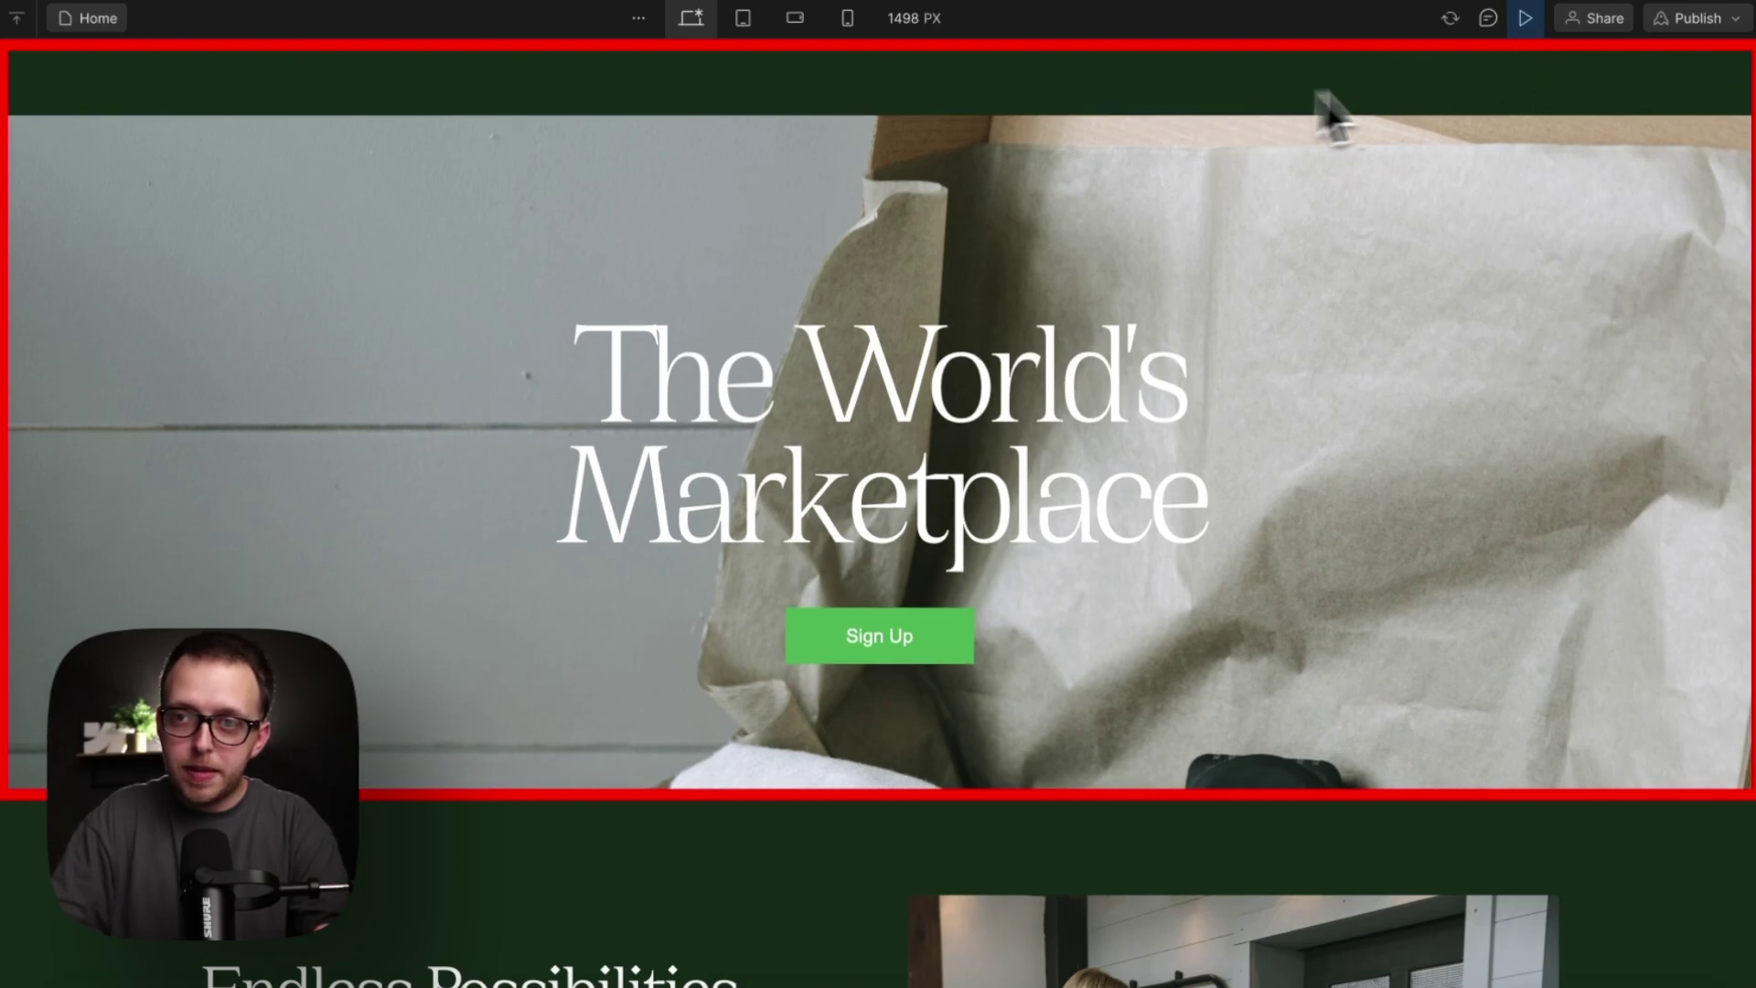
click(1523, 24)
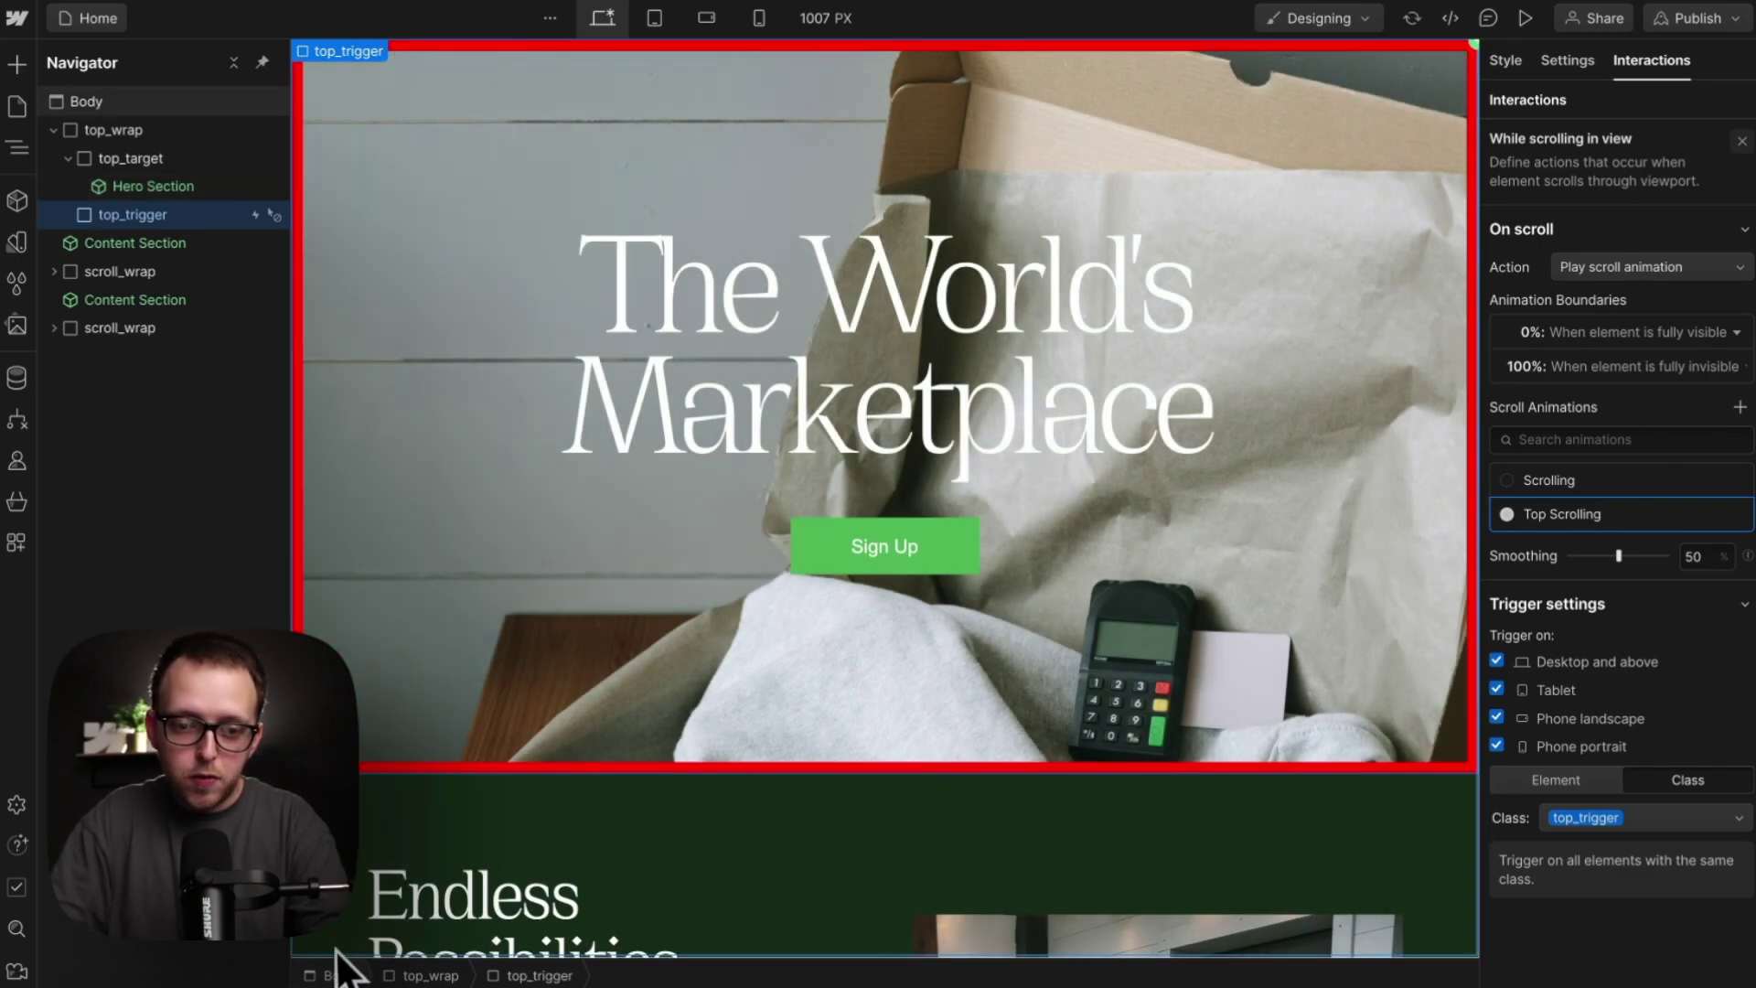
Step: Set top_trigger's height to 100 VH and preview the hero reveal by scrolling through the page and back
click(1507, 60)
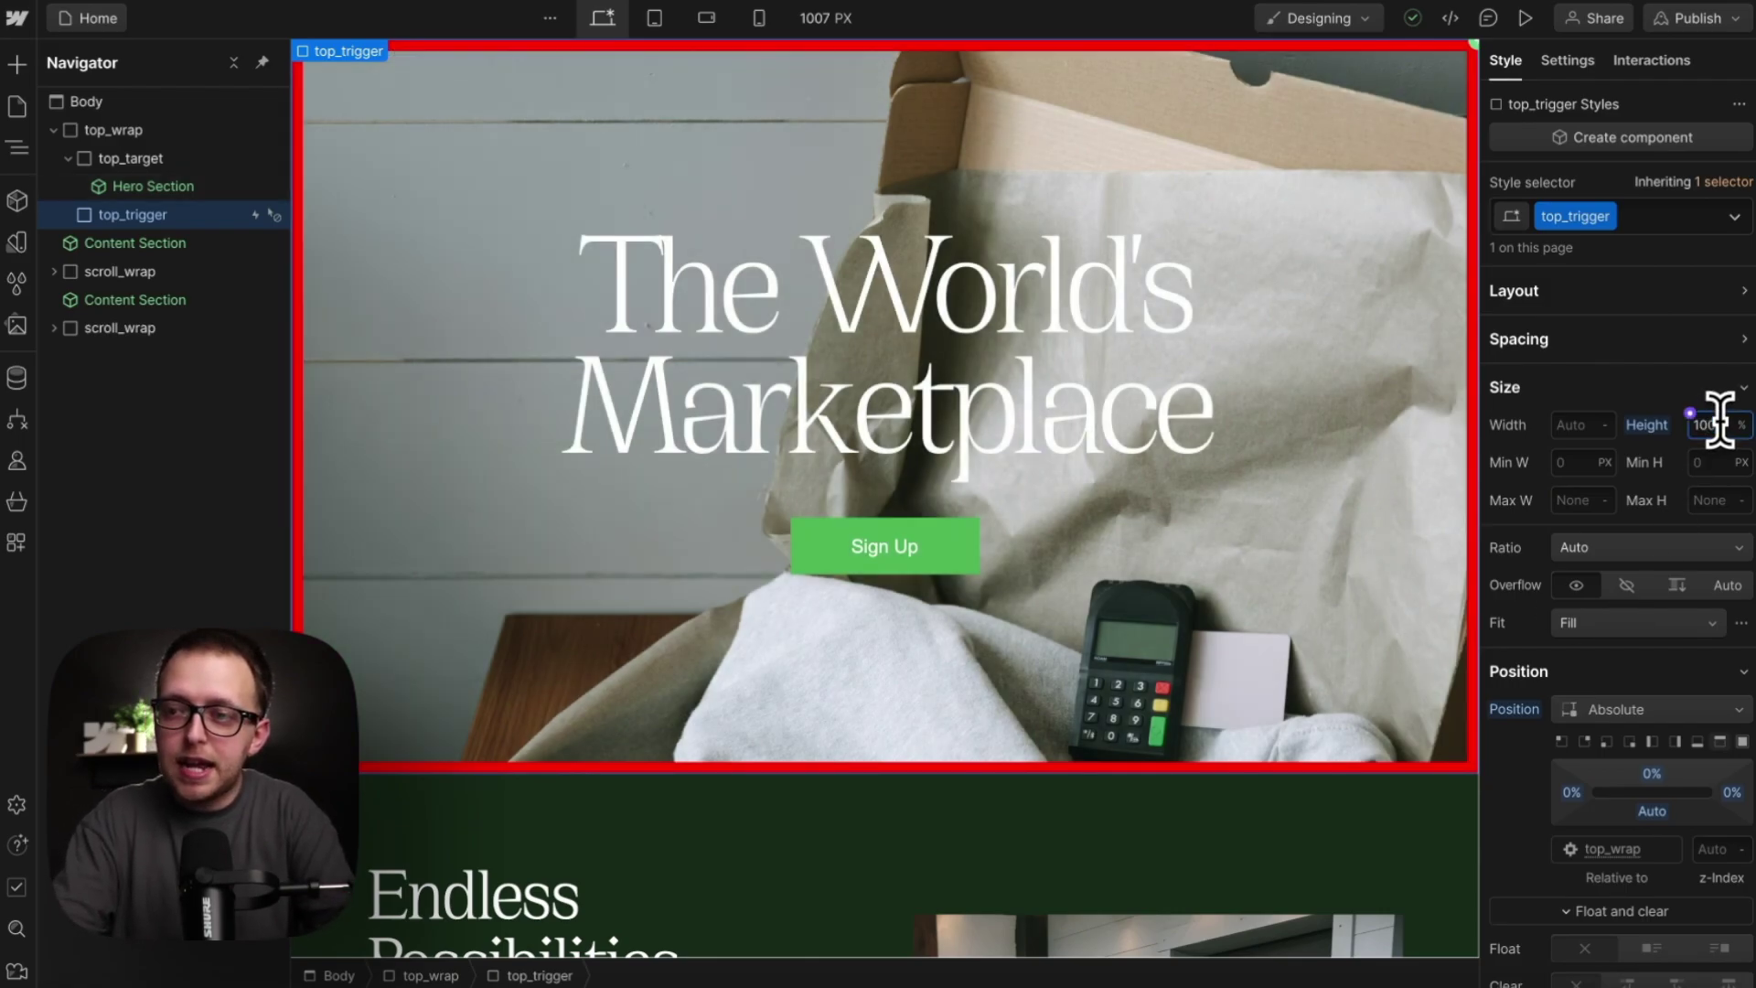
text(vh)
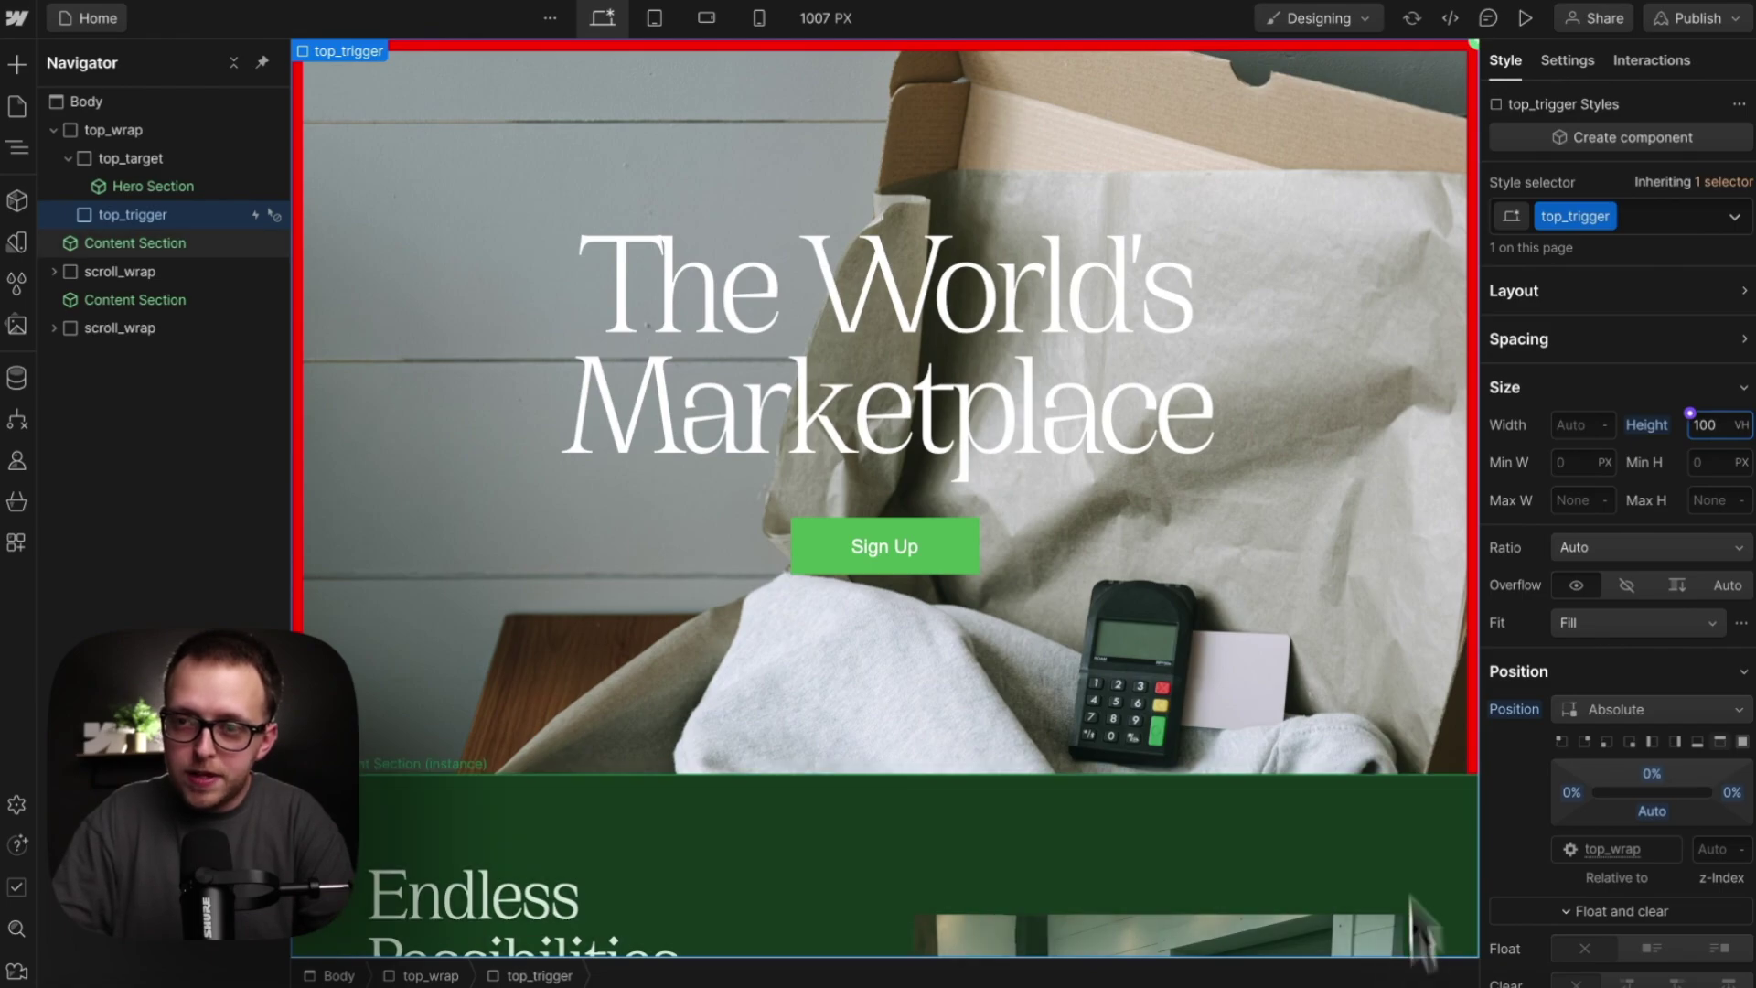
click(1526, 18)
scroll(1358, 283, down, 5)
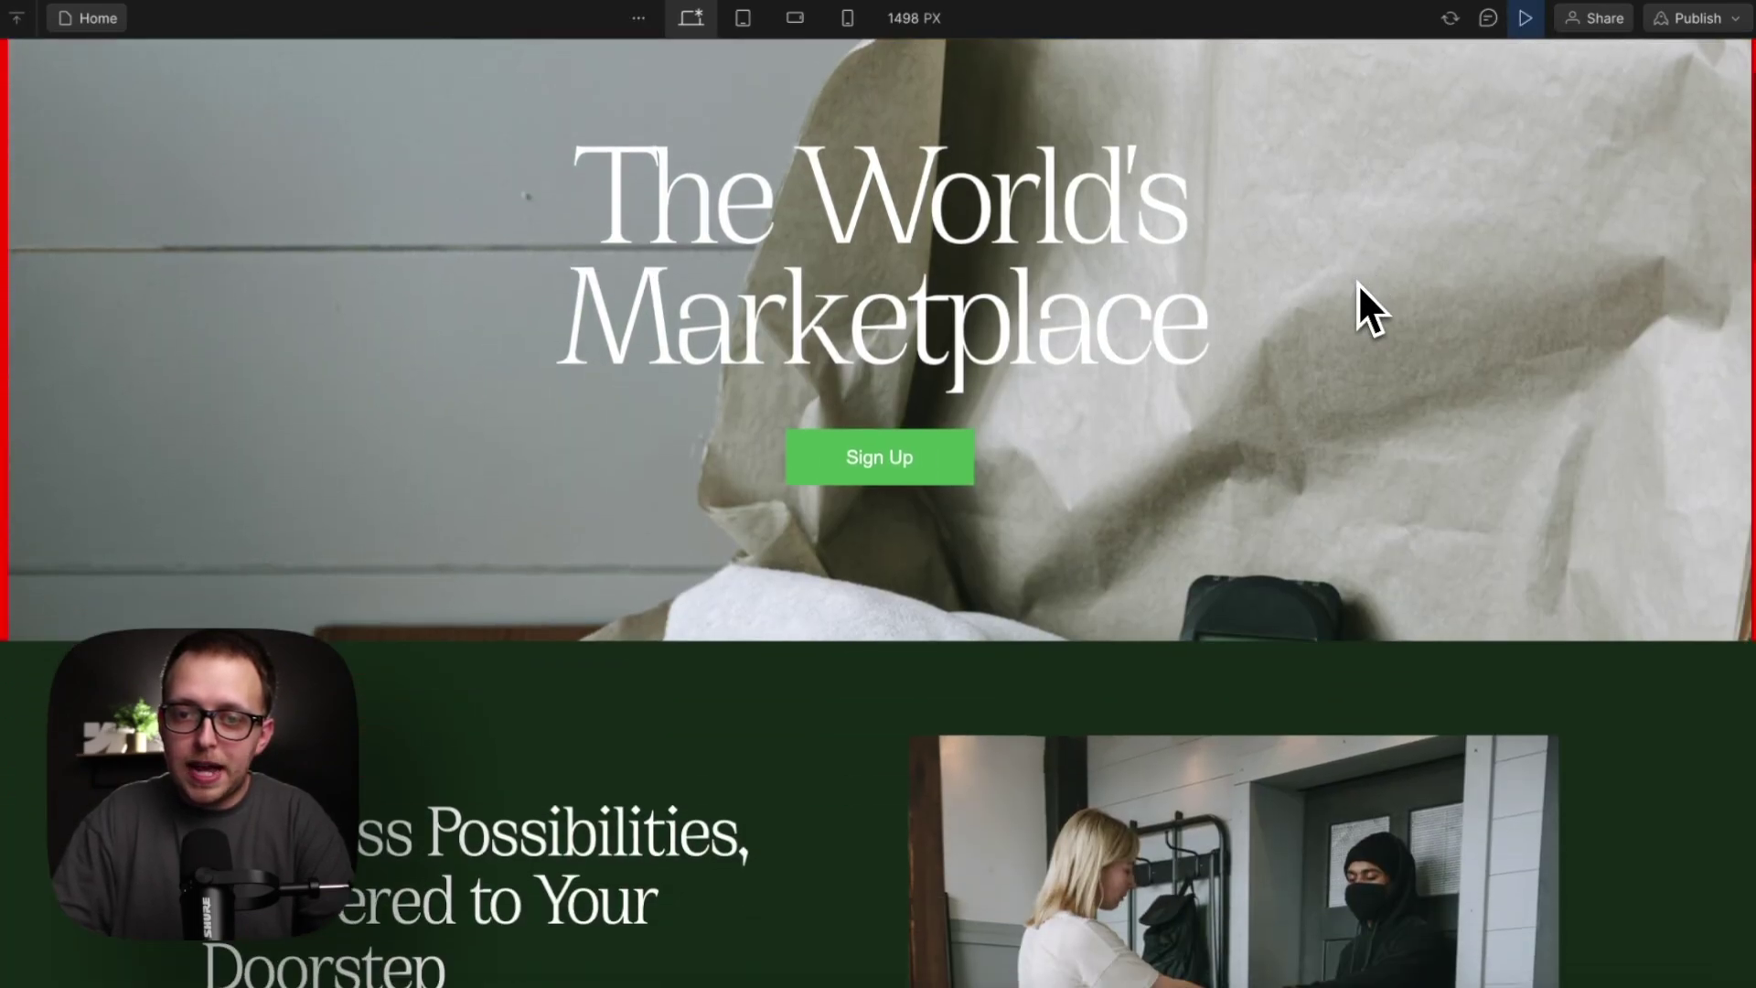
scroll(1357, 283, down, 3)
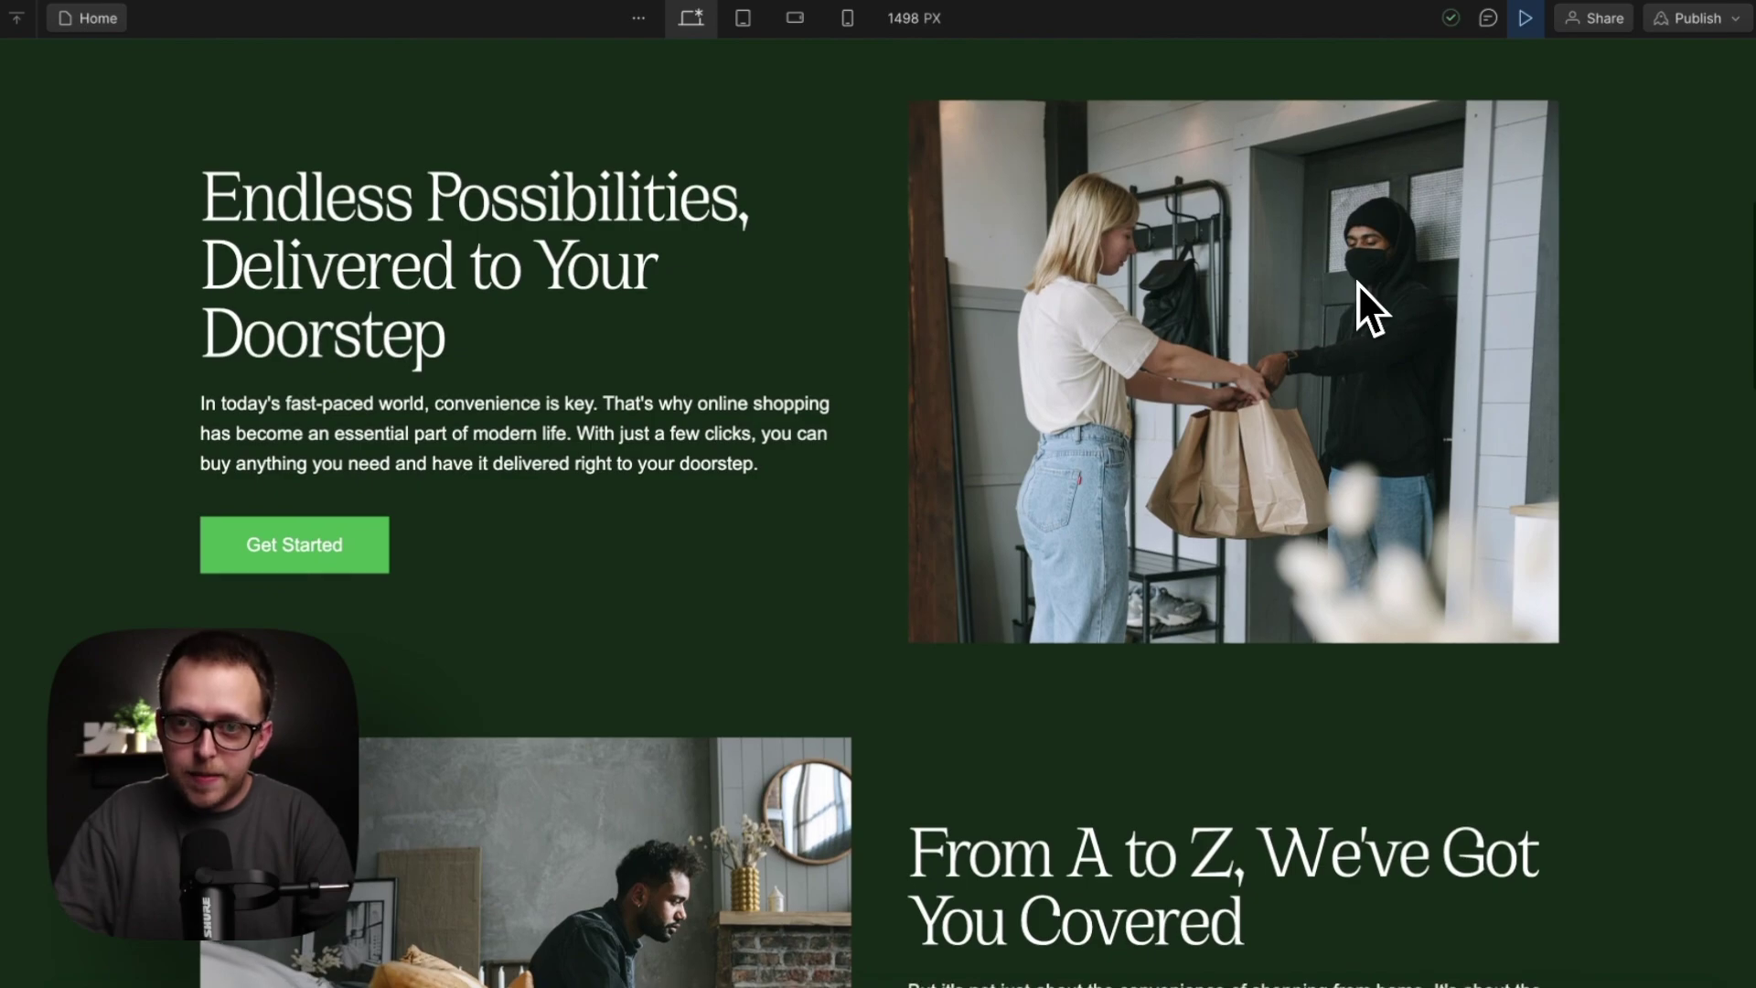
scroll(1357, 282, up, 8)
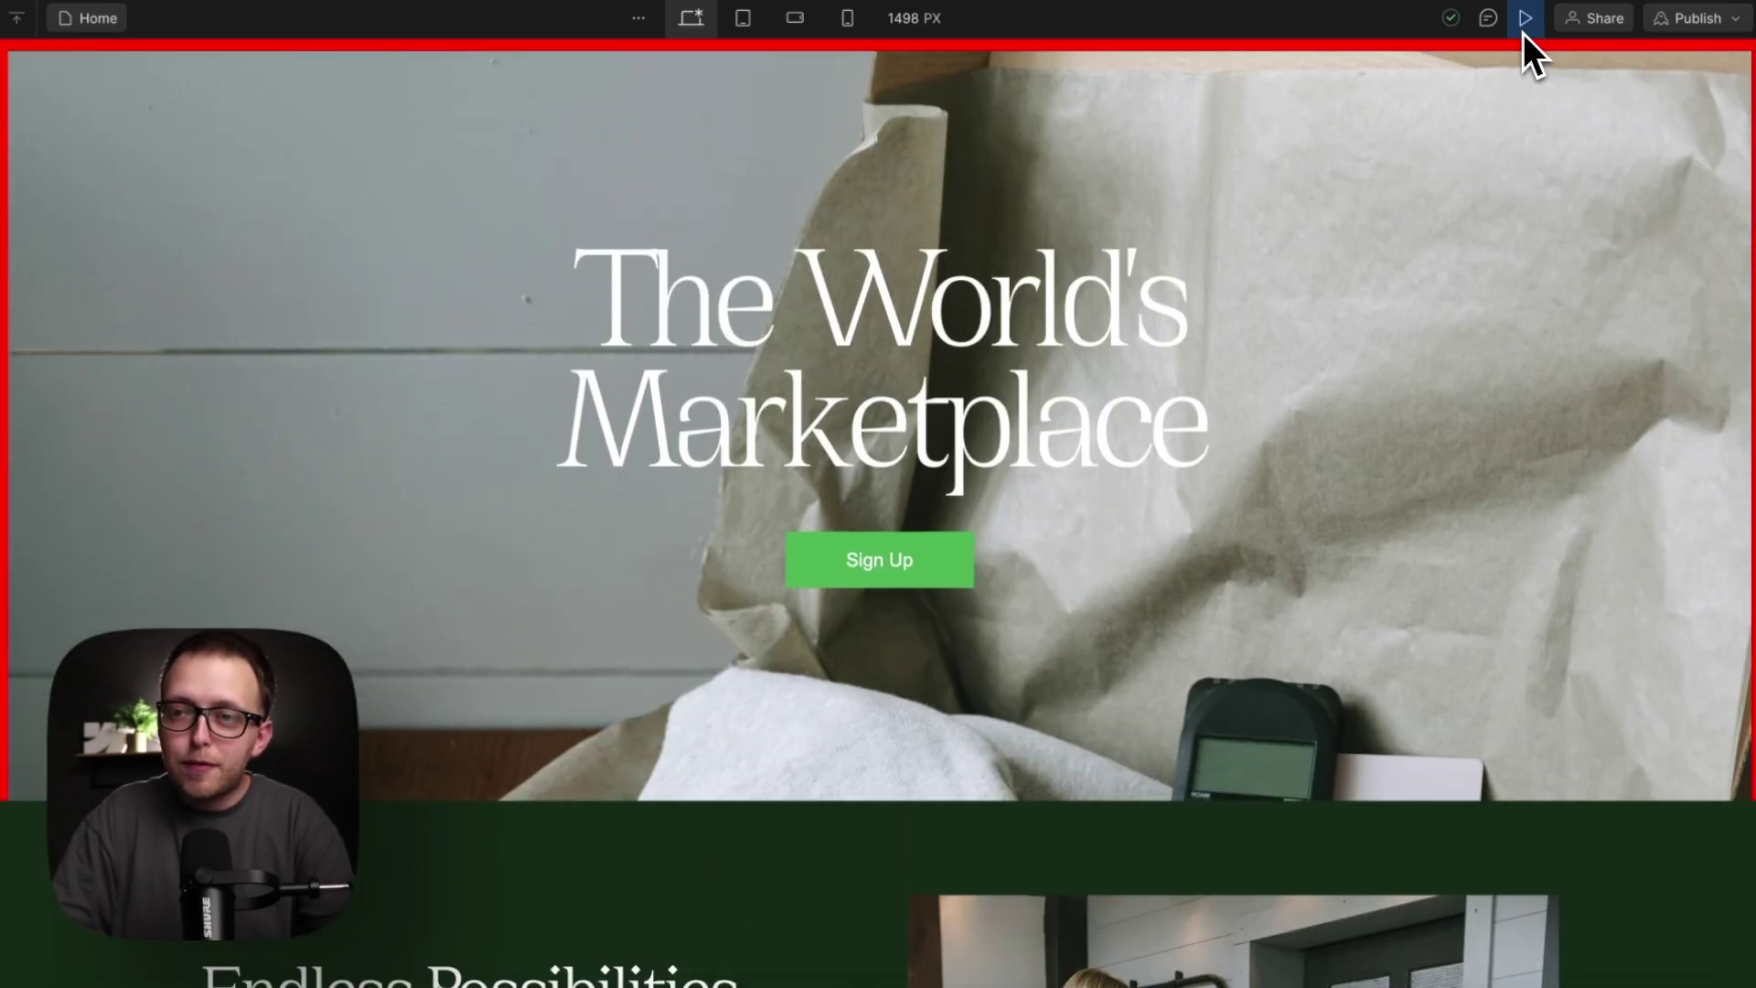
click(1525, 18)
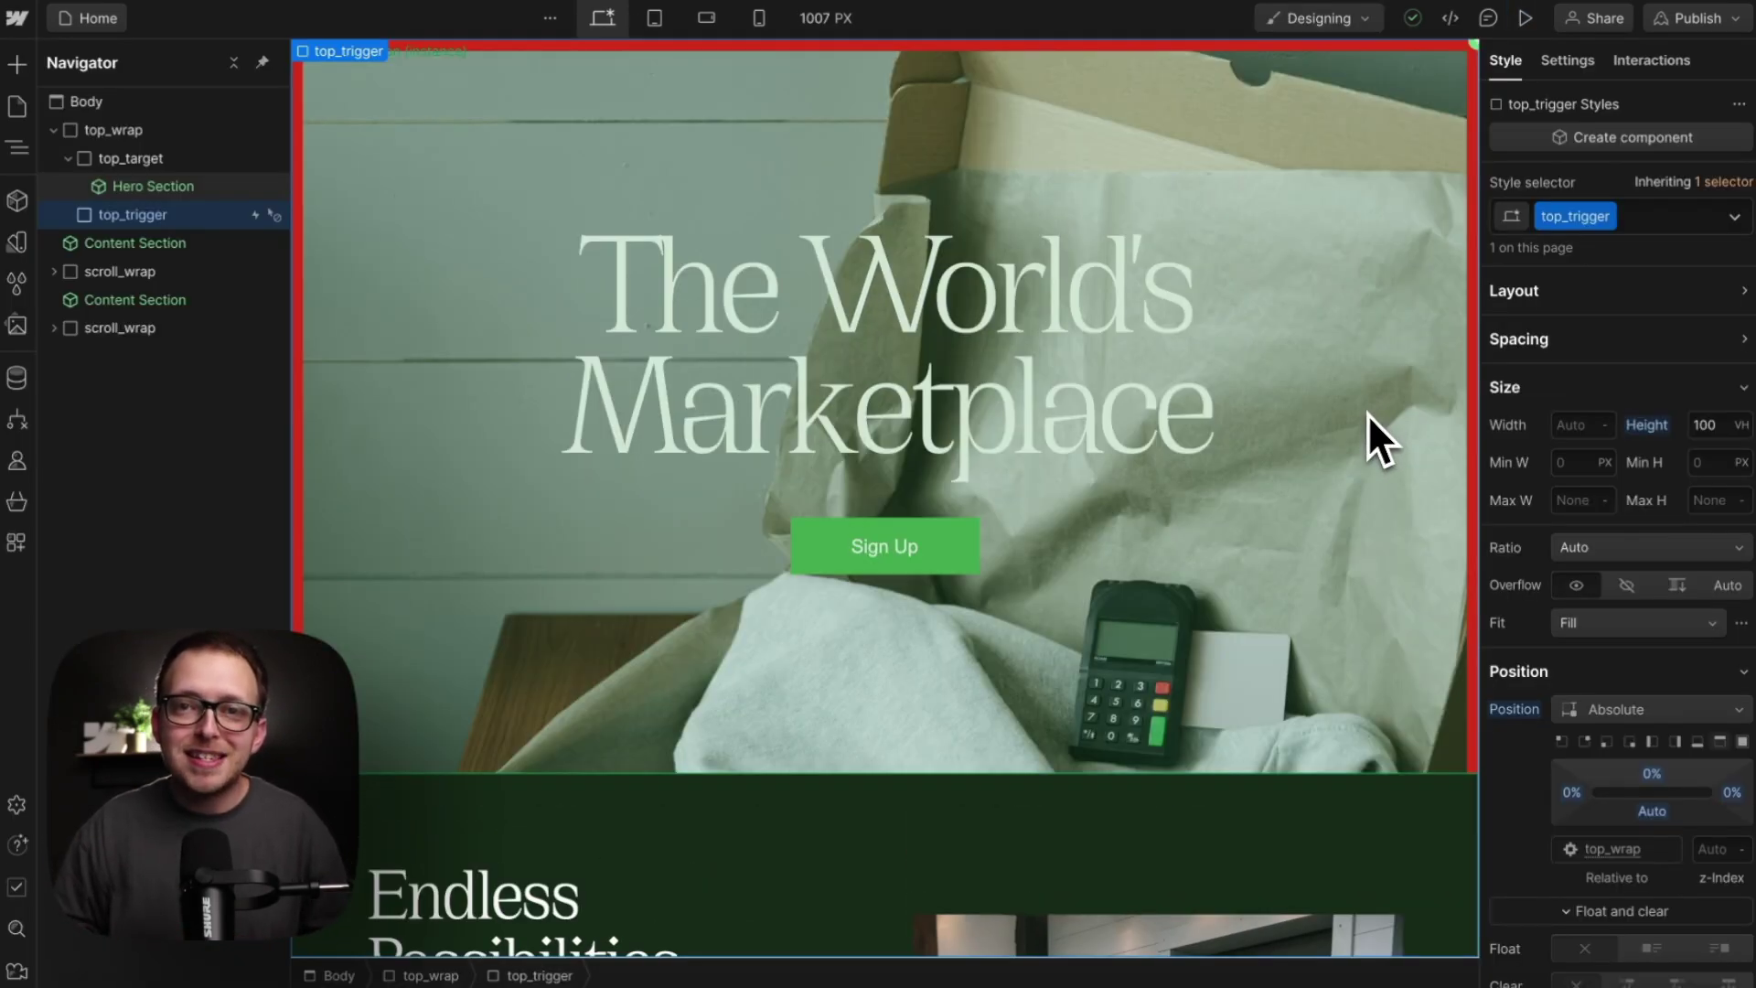